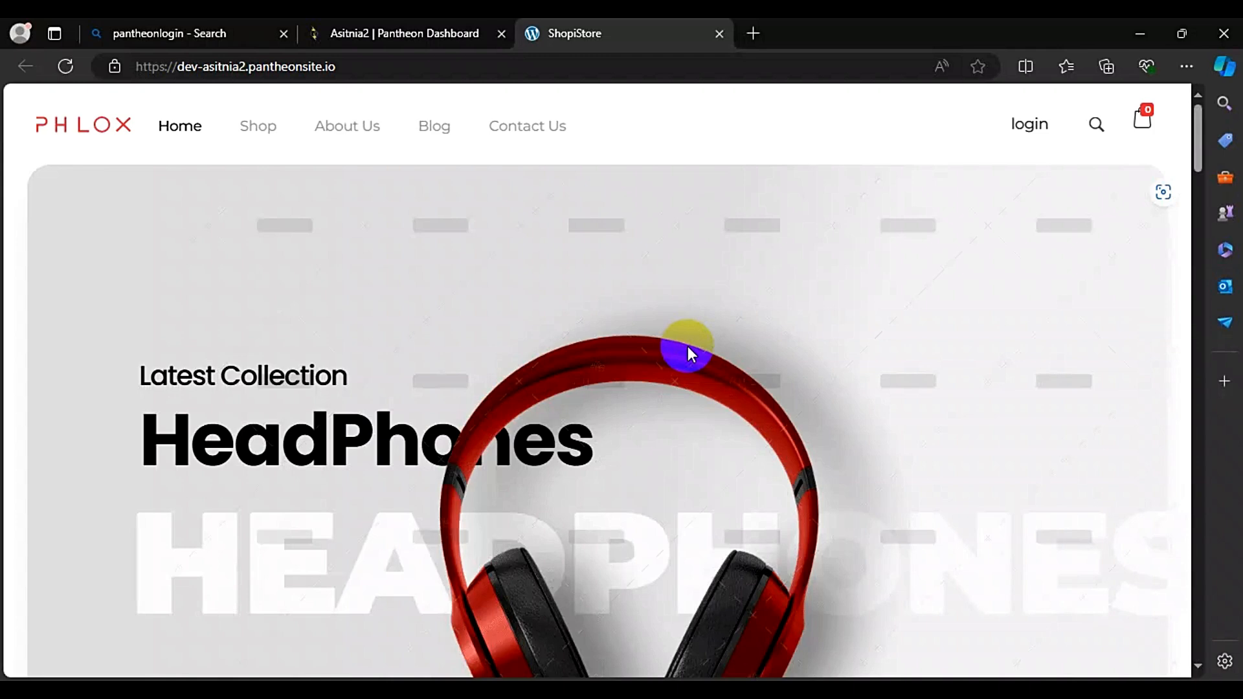
# Step: Look through the ShopiStore home page from the headphones banner down past the product grid
pyautogui.scroll(-5, 689, 352)
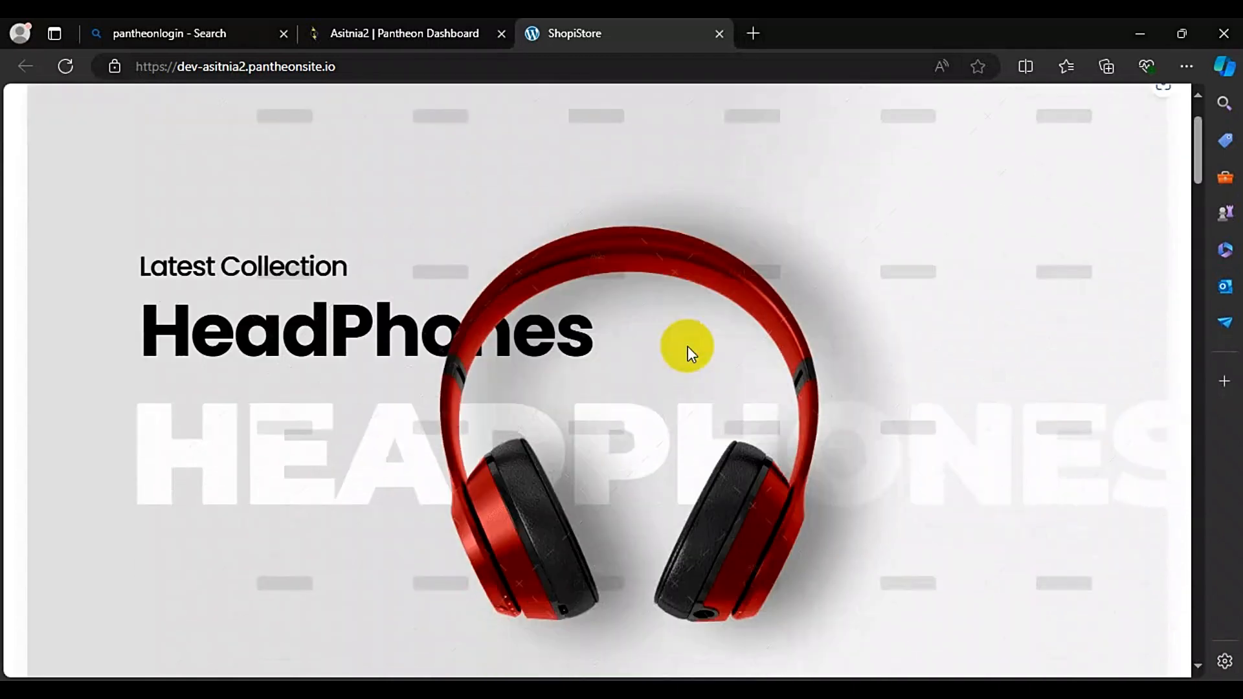
pyautogui.scroll(-7, 687, 347)
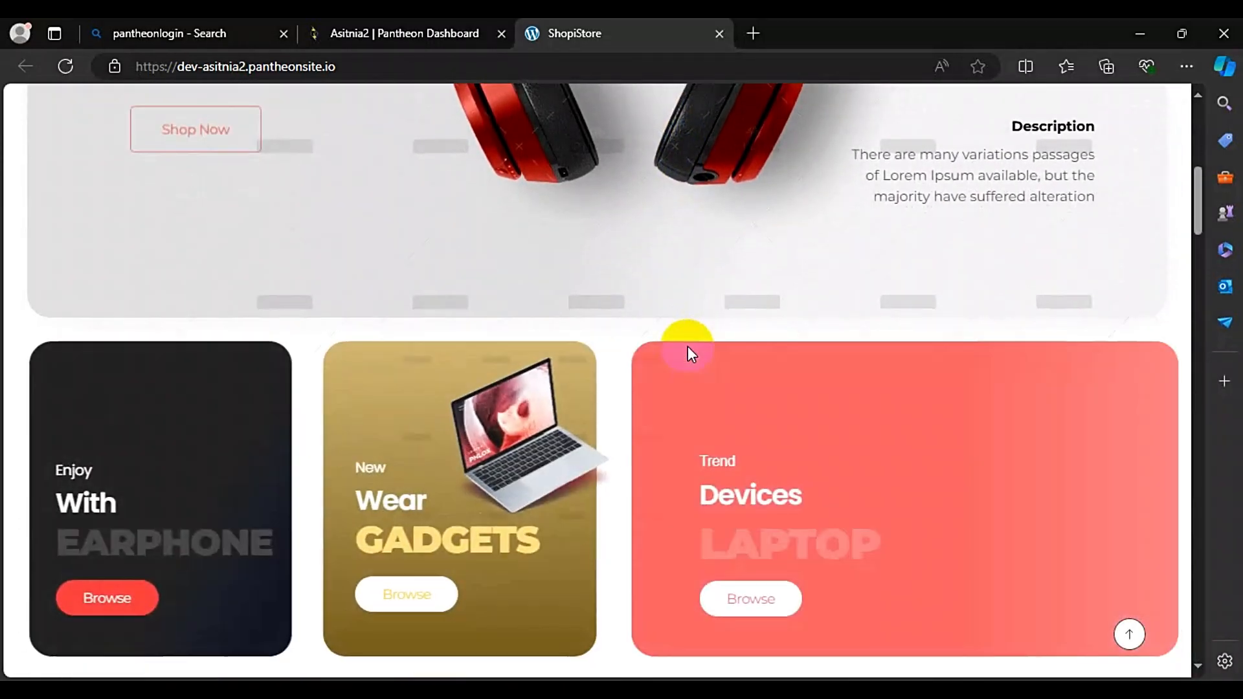
pyautogui.scroll(-12, 688, 347)
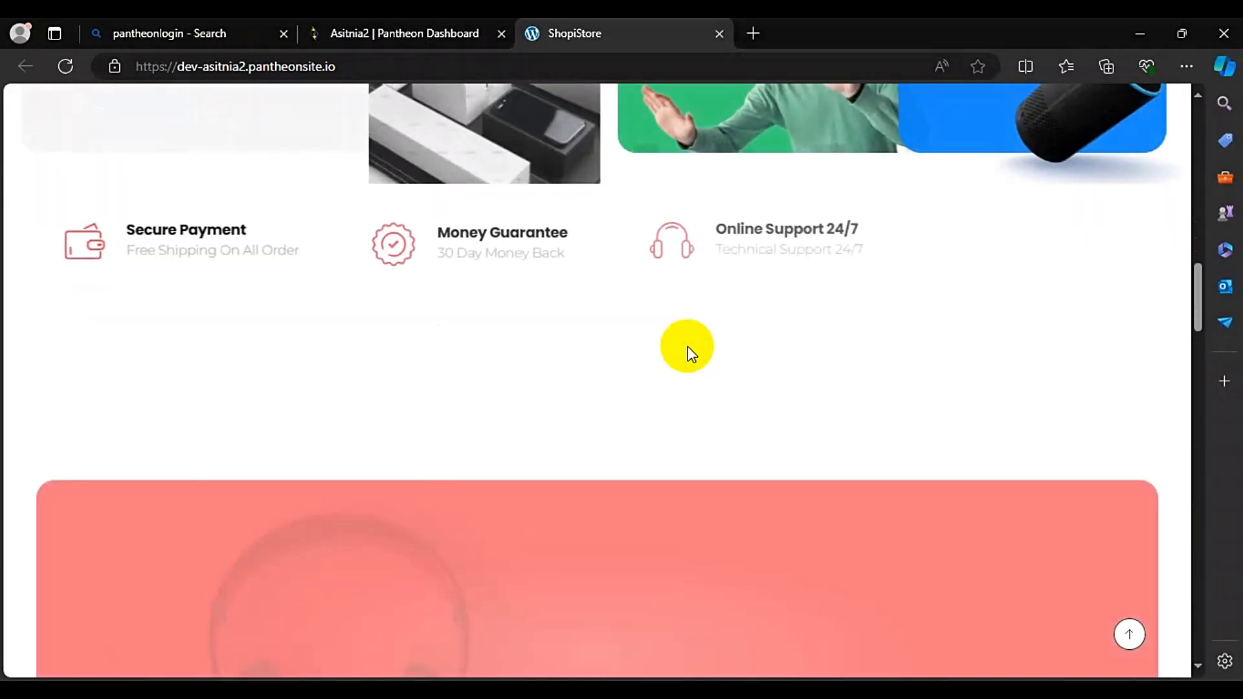
pyautogui.scroll(-14, 687, 347)
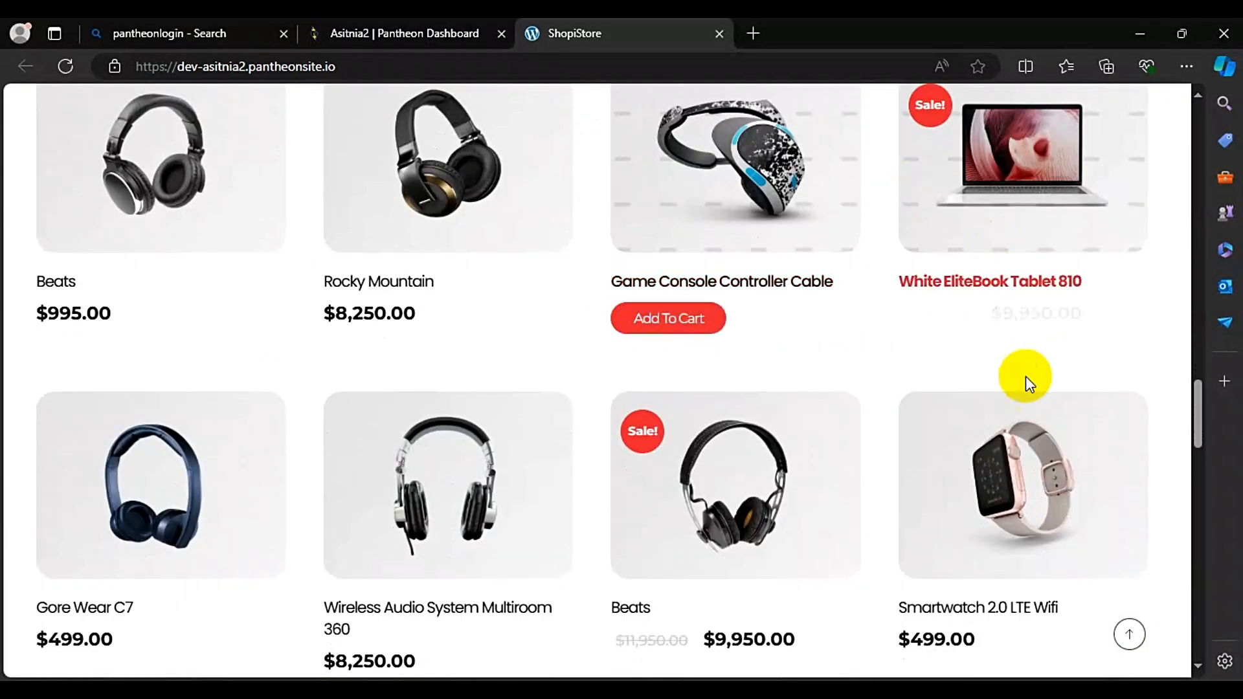
pyautogui.scroll(-1, 993, 428)
pyautogui.scroll(-5, 992, 431)
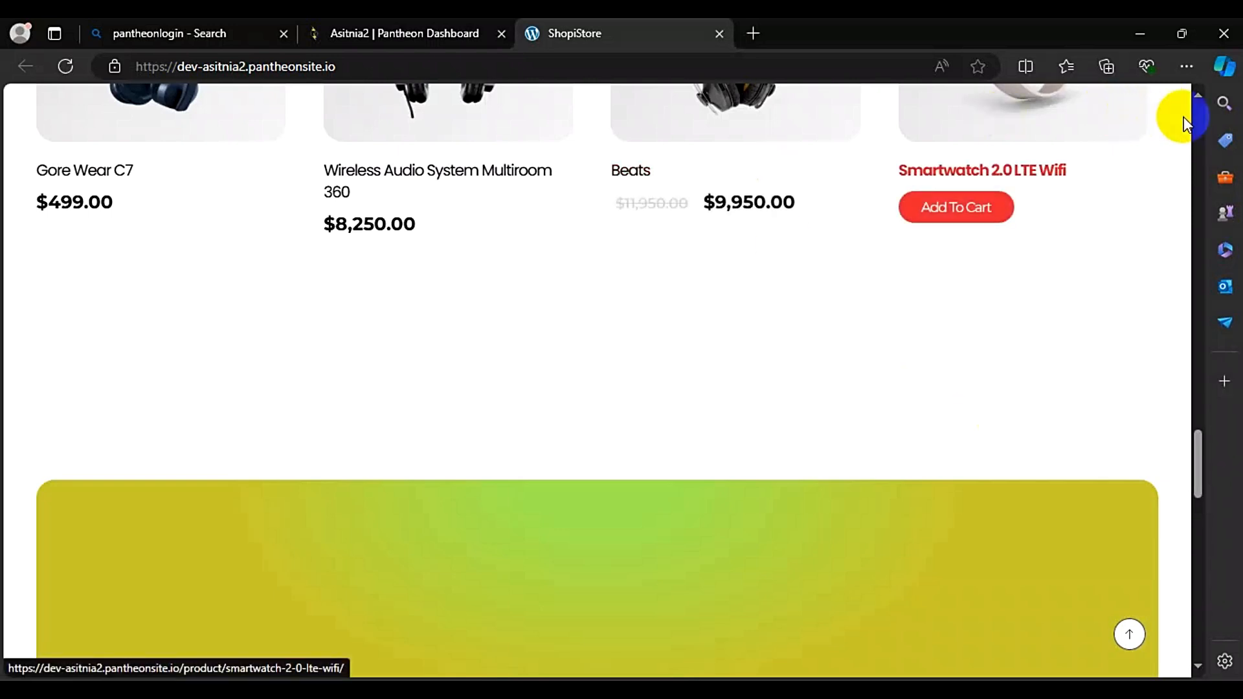
# Step: Open the wp-admin login page of dev-asitnia2.pantheonsite.io
pyautogui.click(743, 66)
pyautogui.click(742, 66)
pyautogui.write('/')
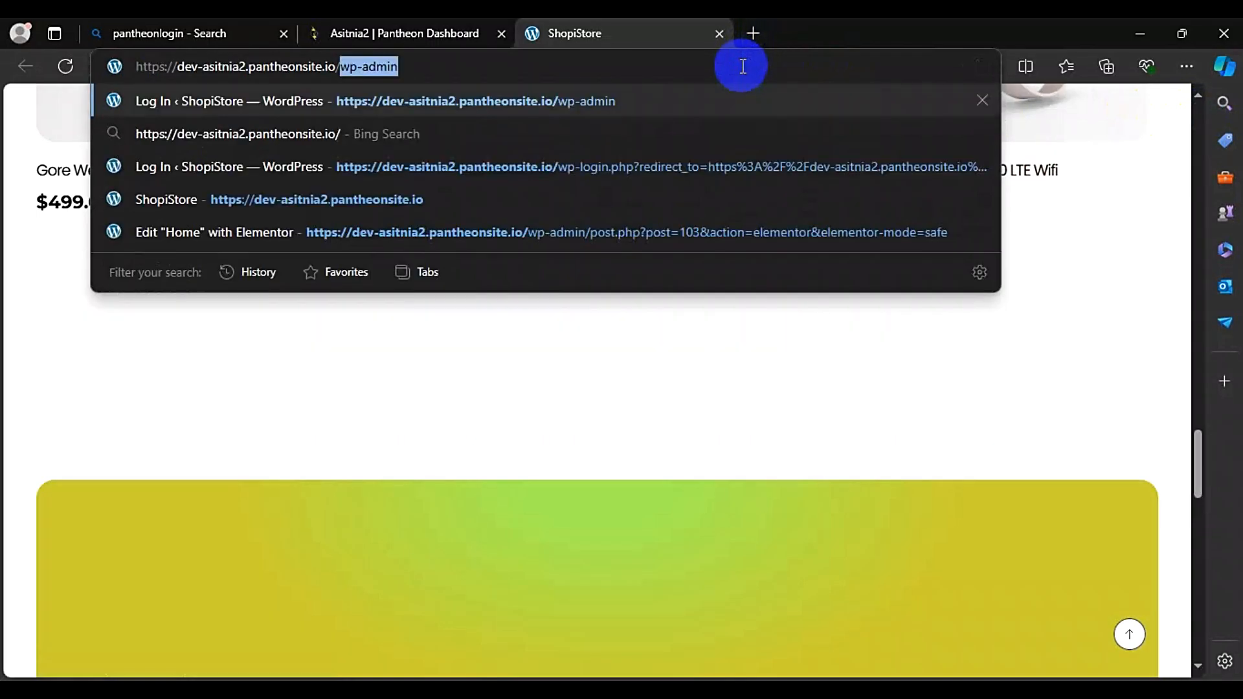
pyautogui.press('Return')
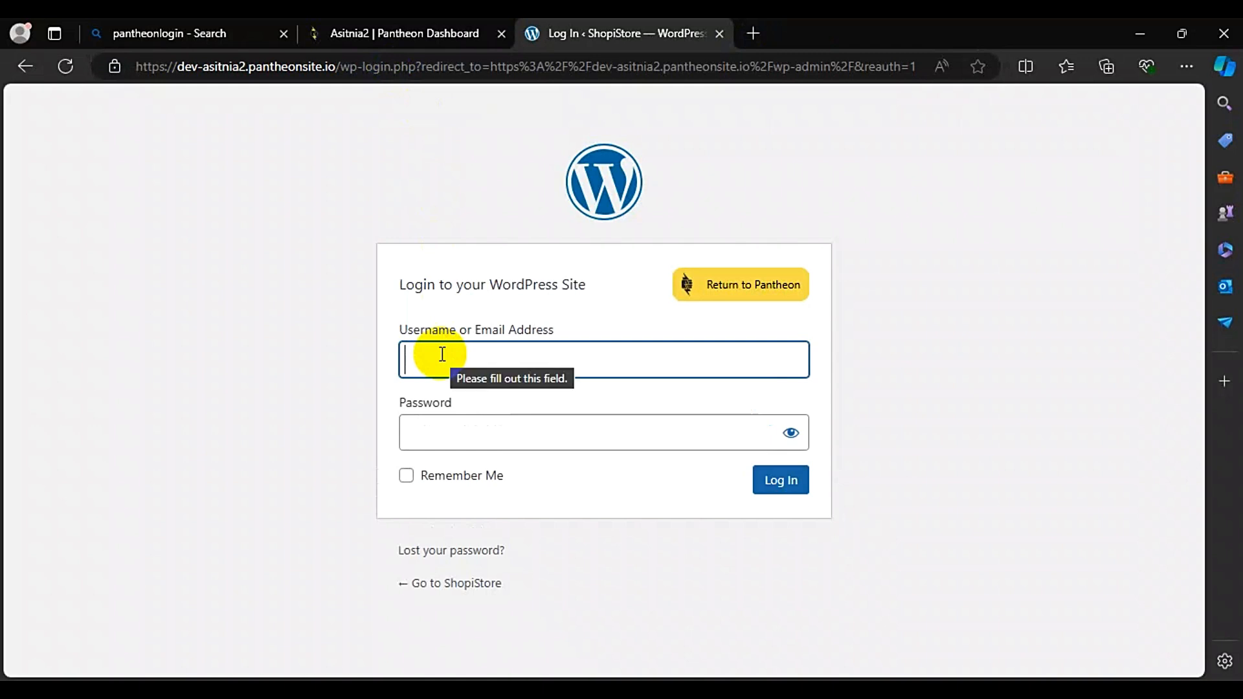
# Step: Log in to the WordPress site with the admin username and the account password
pyautogui.click(442, 354)
pyautogui.press('Tab')
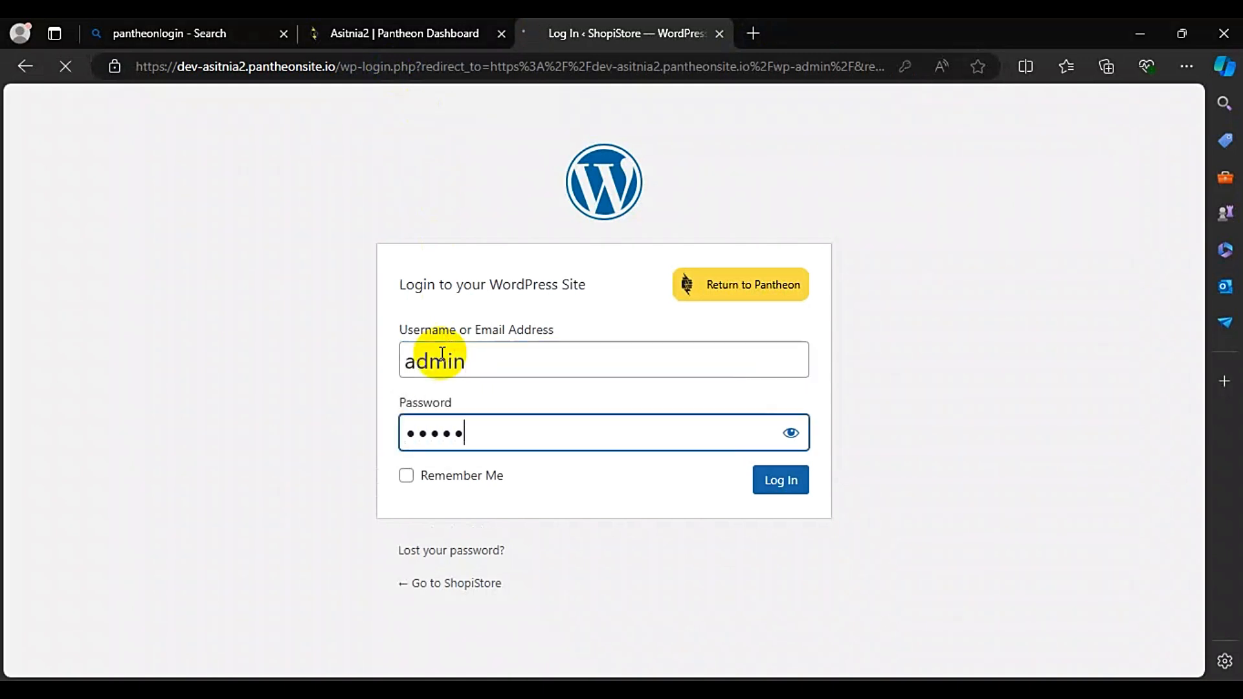
pyautogui.press('Return')
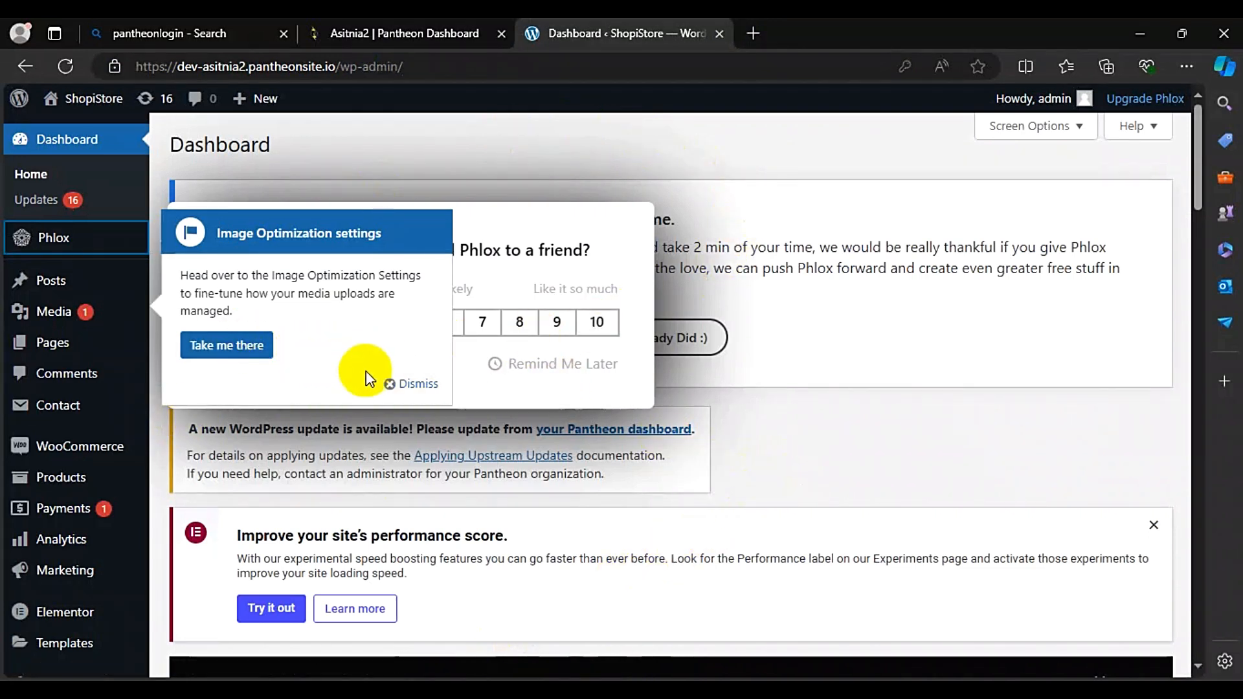
# Step: Clear the image optimization and Phlox recommendation pop-ups from the dashboard and add a new page
pyautogui.click(421, 384)
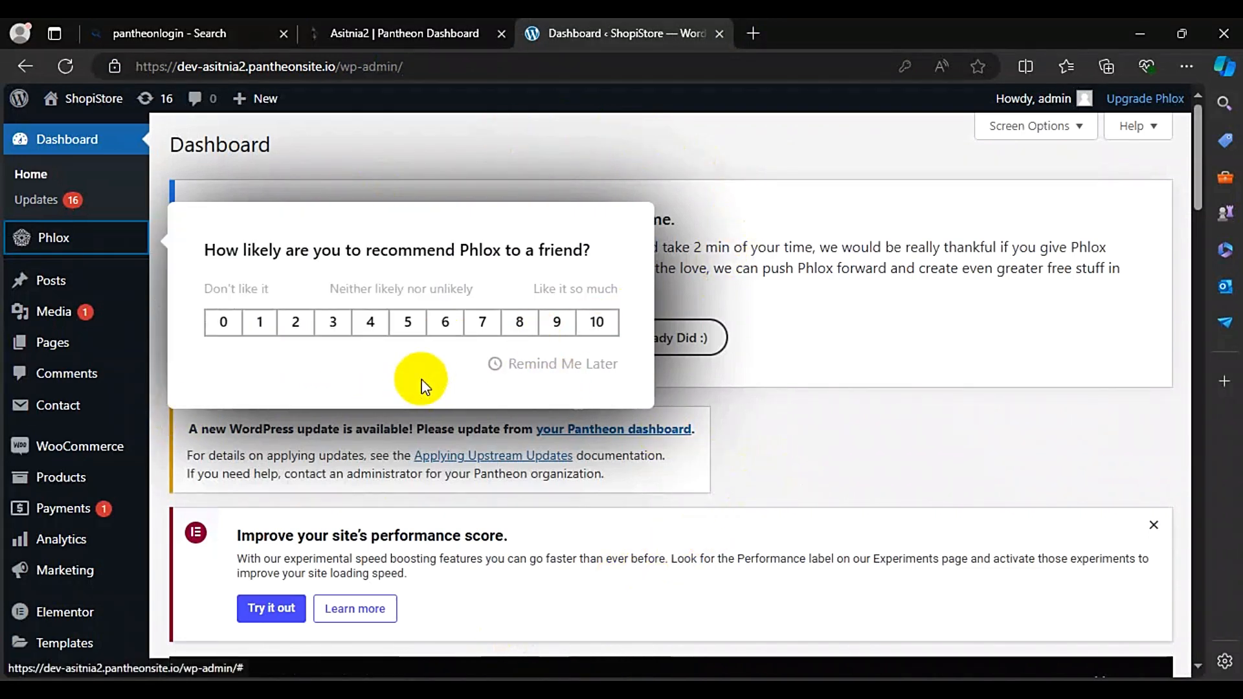
pyautogui.click(569, 363)
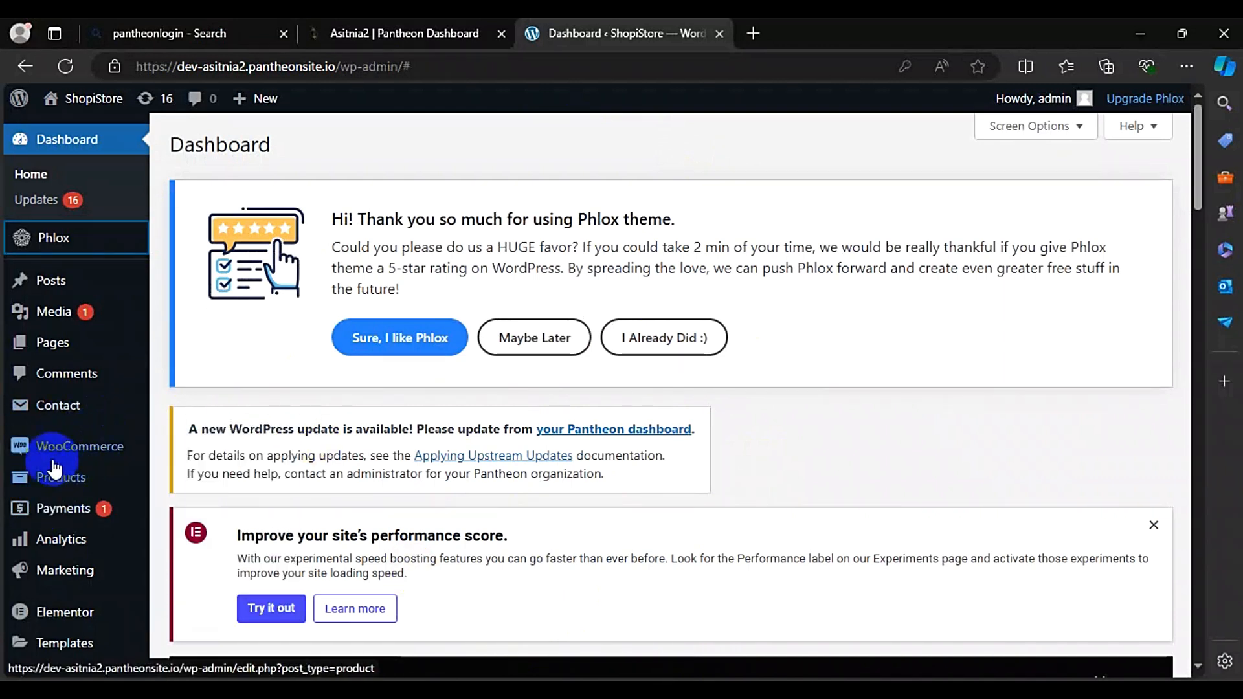
pyautogui.moveTo(44, 447)
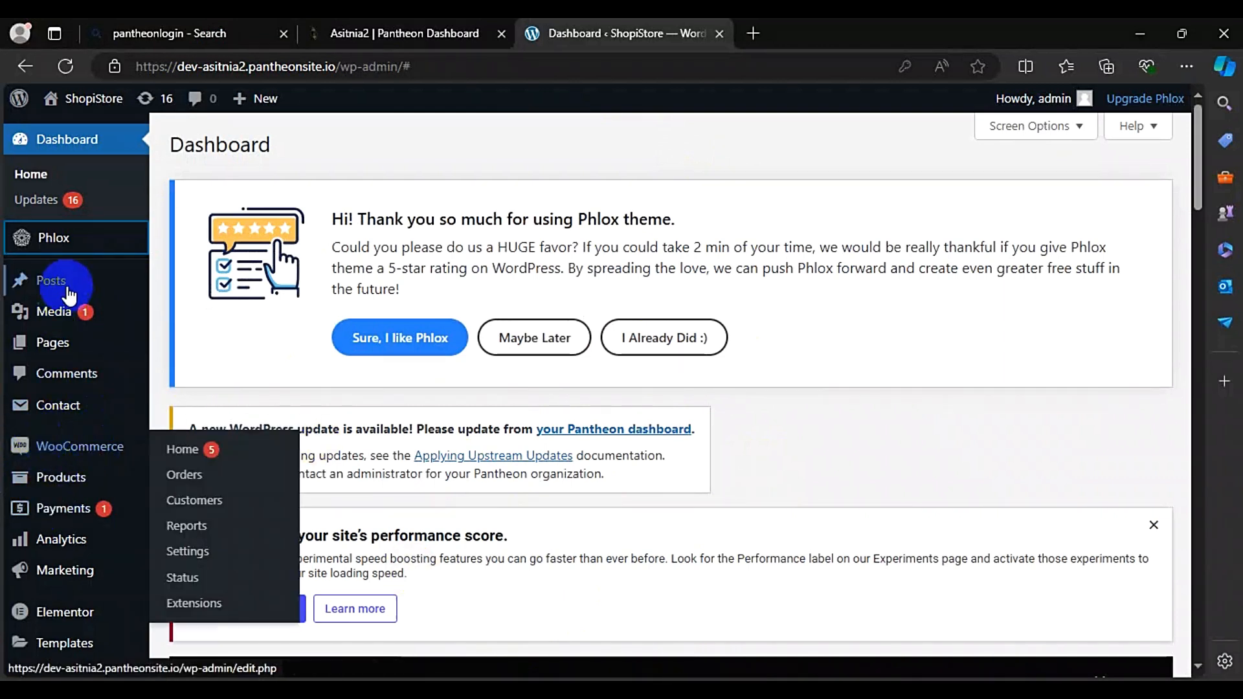
pyautogui.moveTo(38, 282)
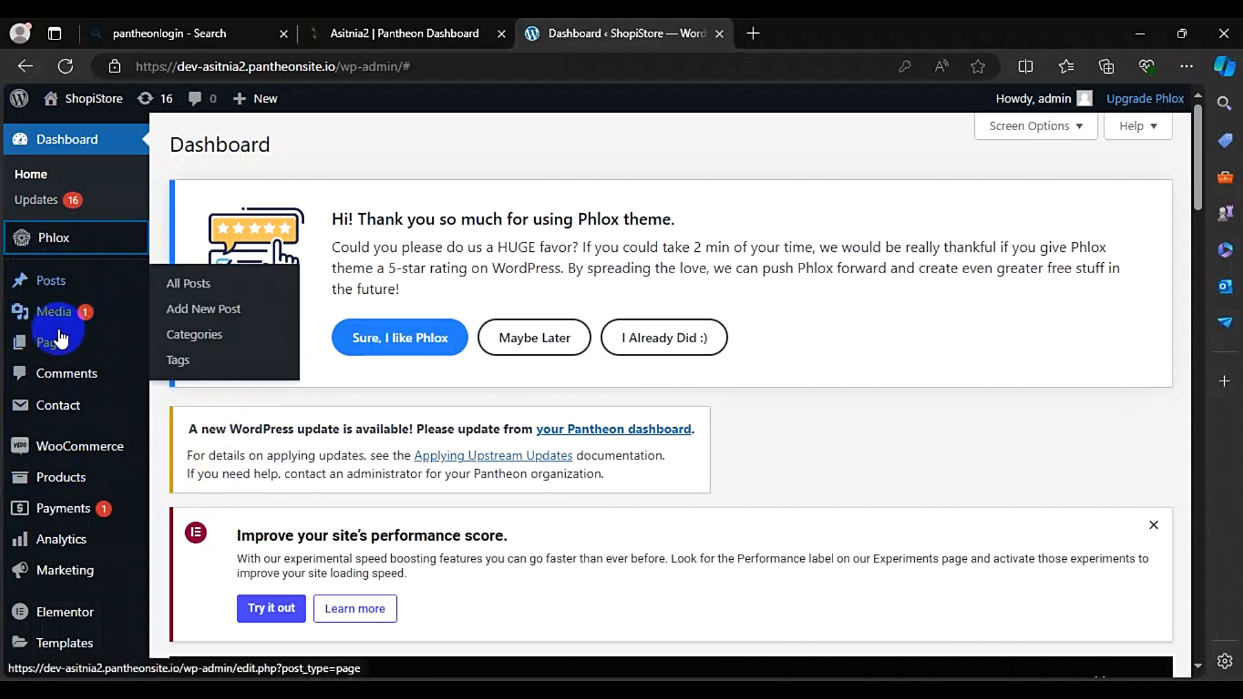
pyautogui.moveTo(55, 347)
pyautogui.click(184, 378)
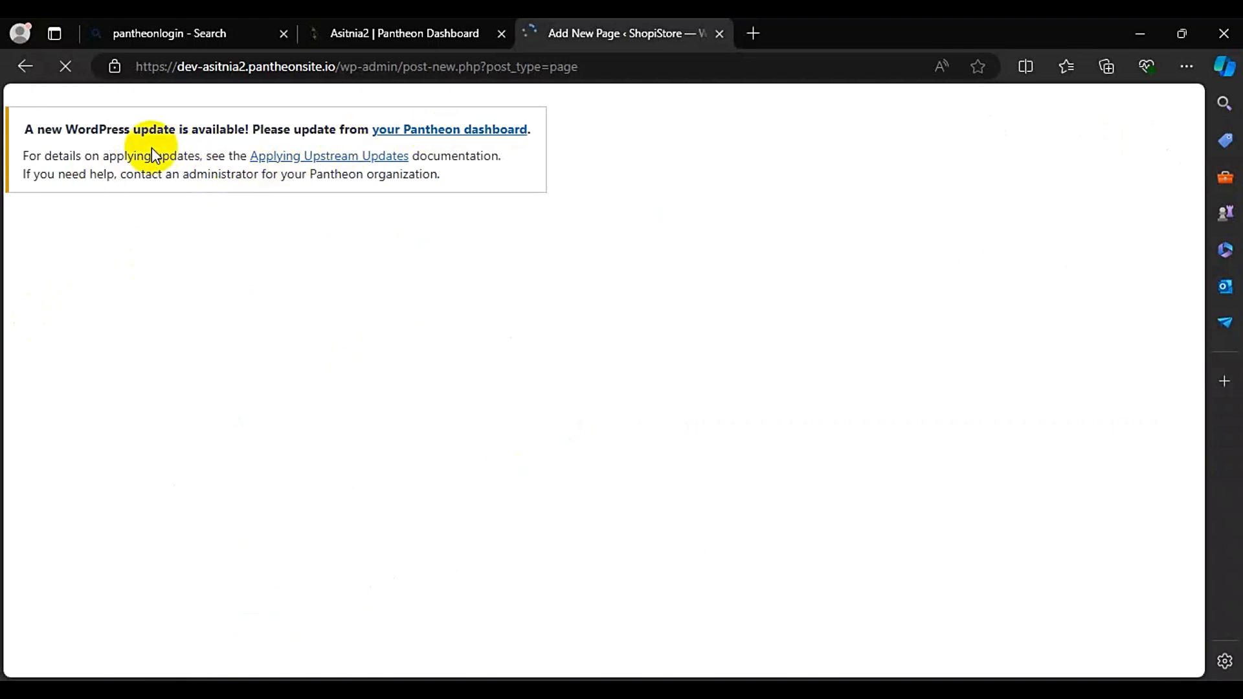
pyautogui.click(386, 32)
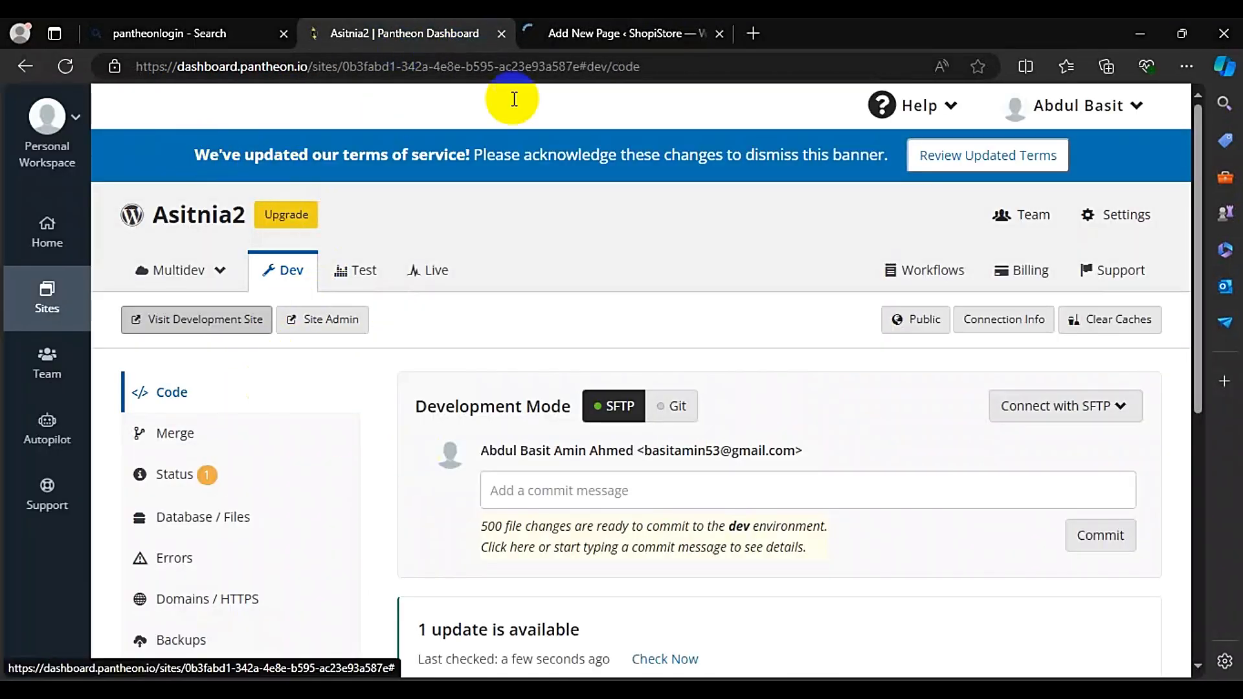
pyautogui.click(606, 34)
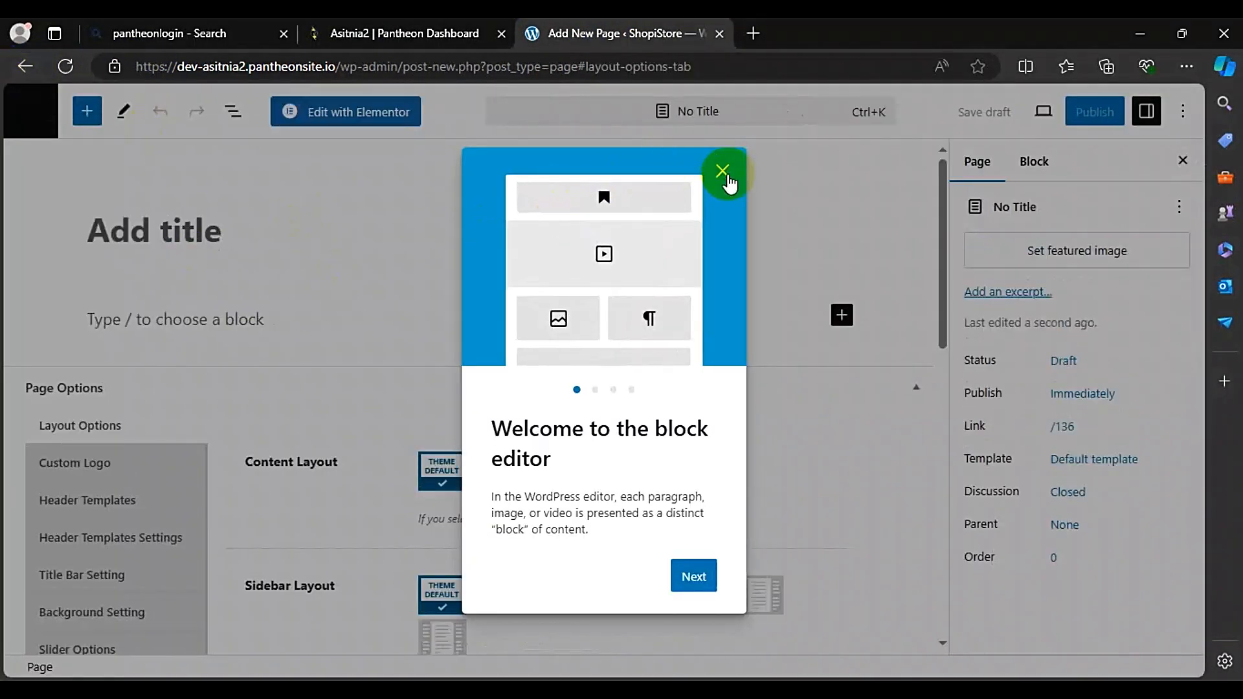
# Step: Close the block editor's welcome guide and open the new page for editing with Elementor
pyautogui.click(723, 171)
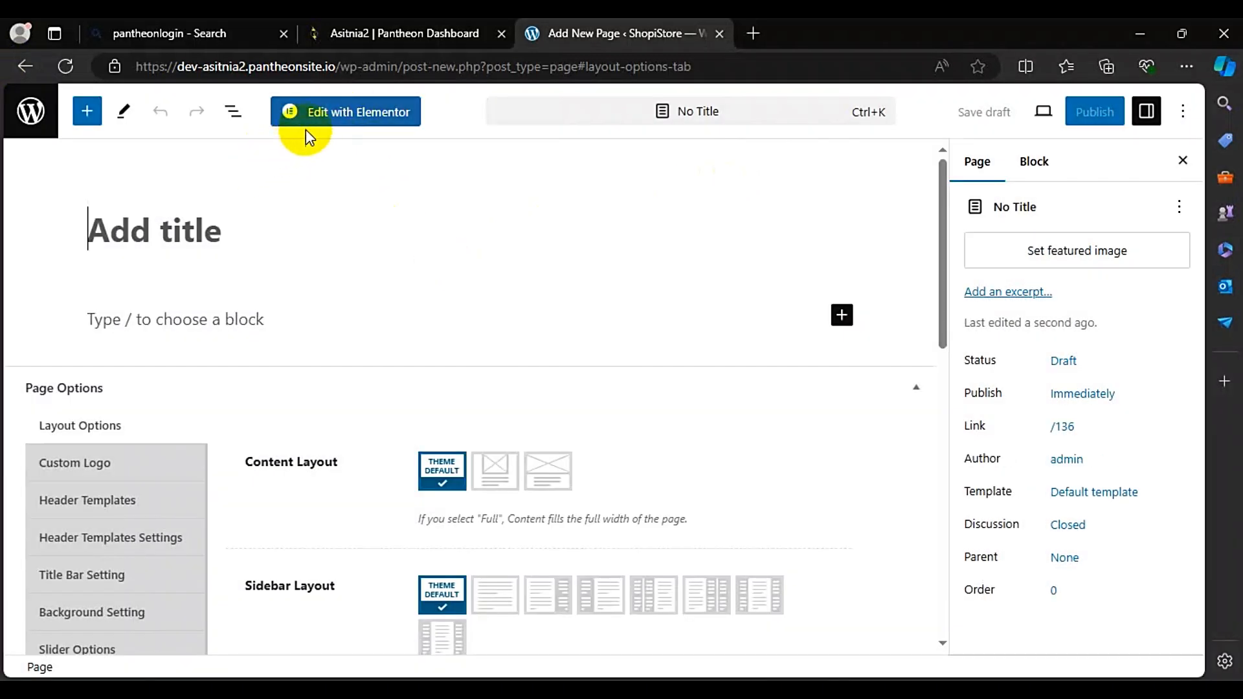
pyautogui.click(343, 110)
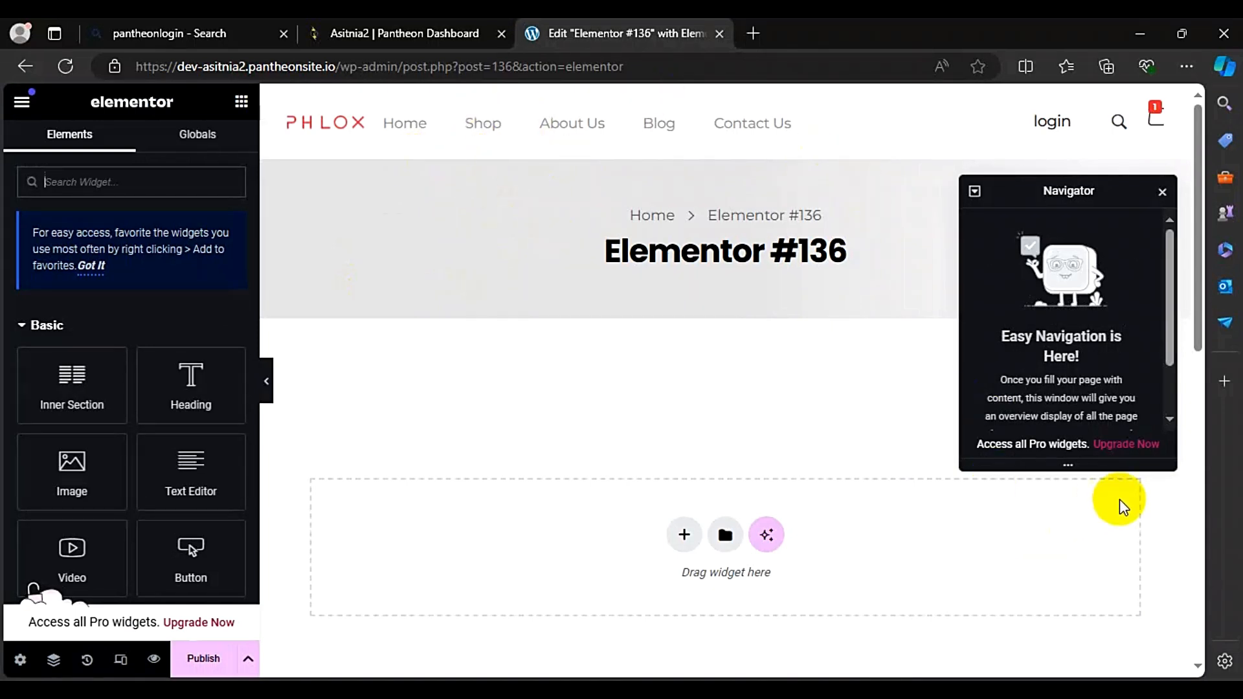
# Step: Add a section with three equal columns to the page and place an Image widget in its first column
pyautogui.click(1194, 466)
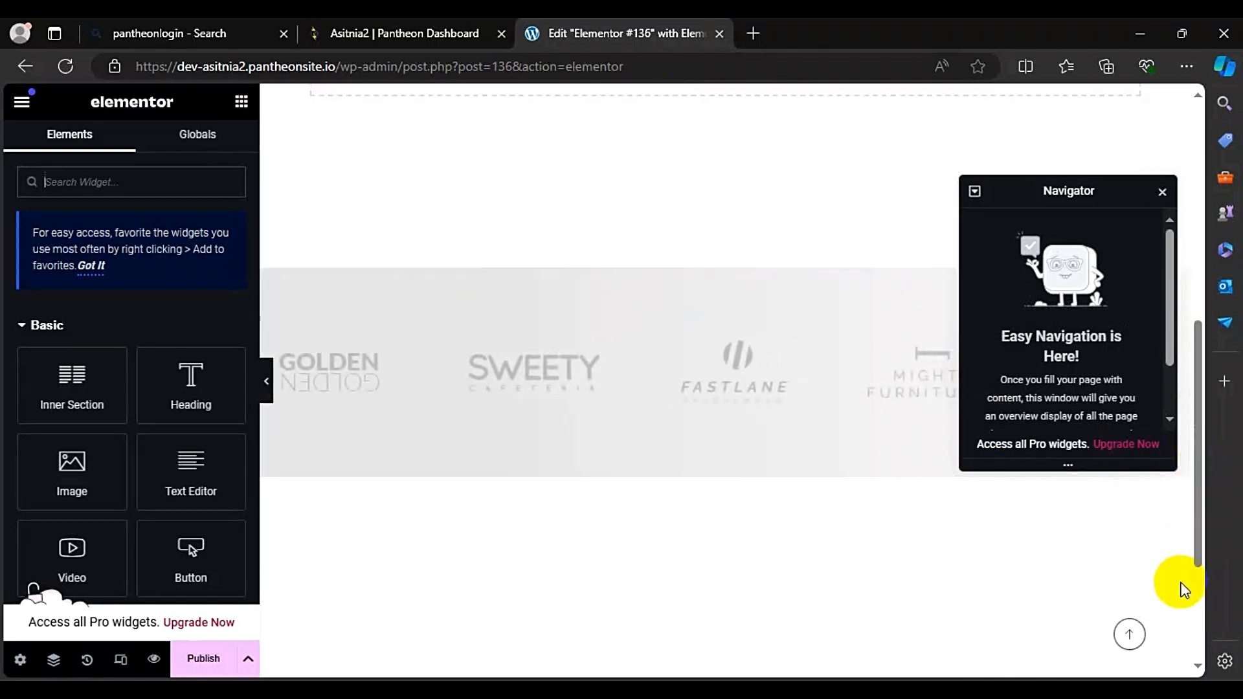
pyautogui.click(1197, 595)
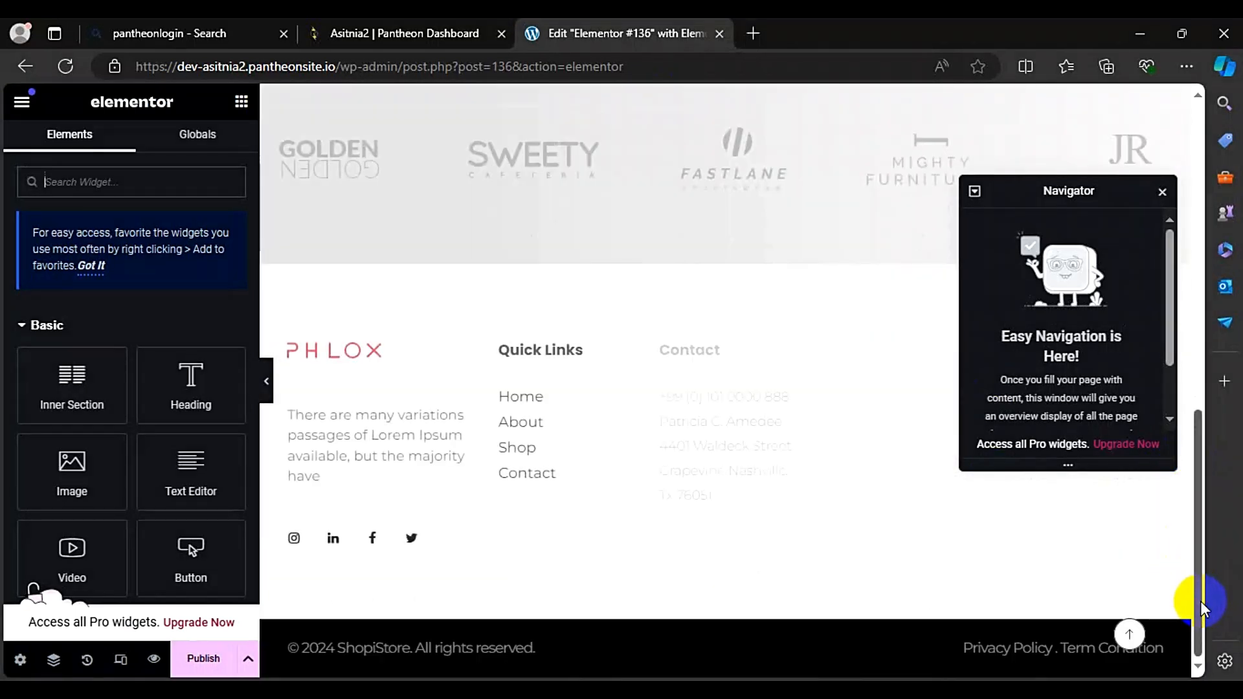
pyautogui.click(1194, 331)
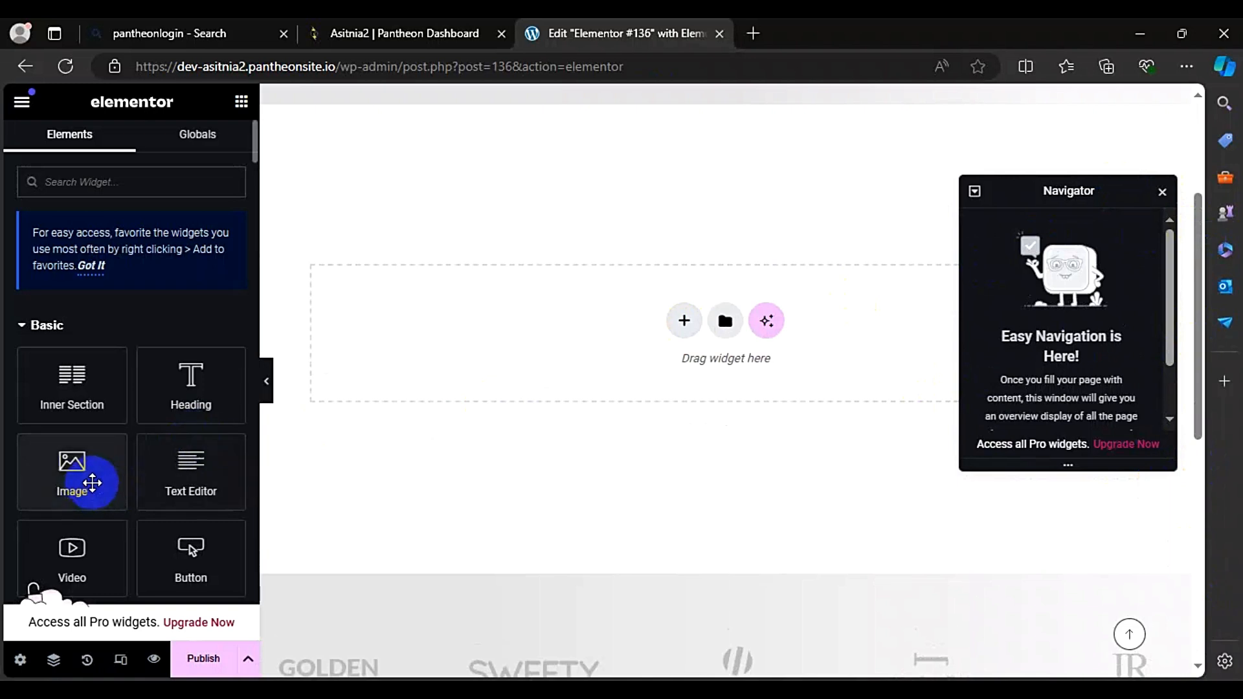
pyautogui.click(682, 323)
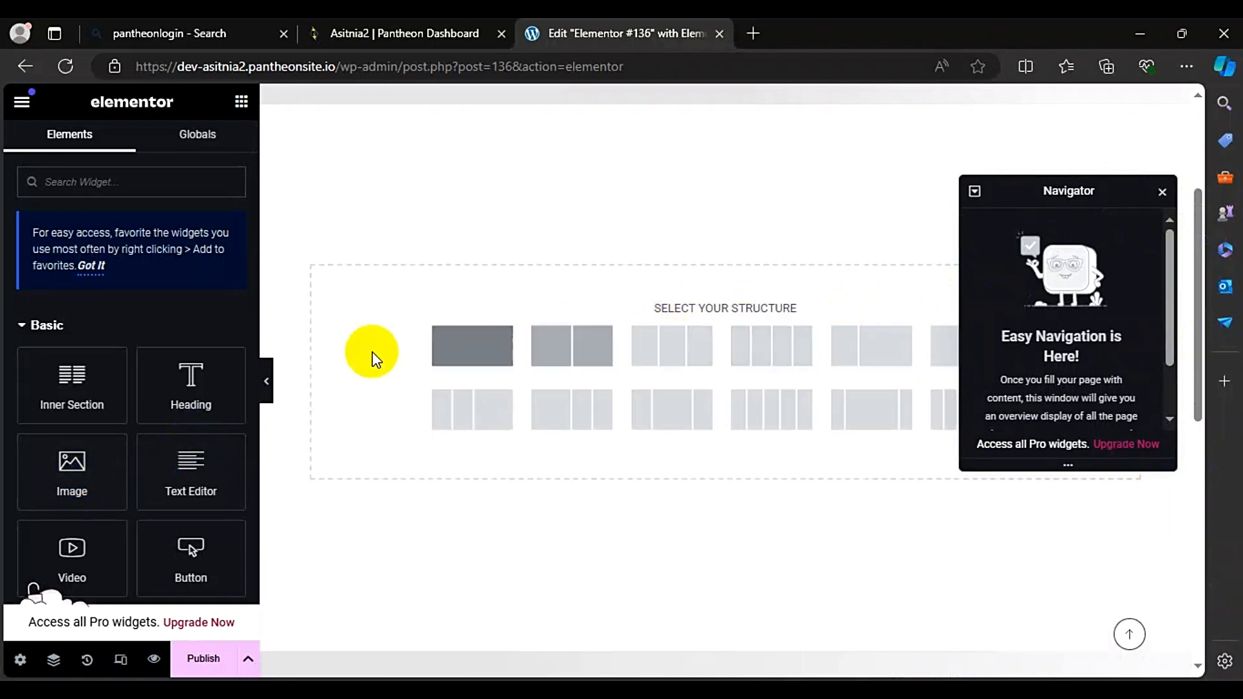
pyautogui.click(671, 349)
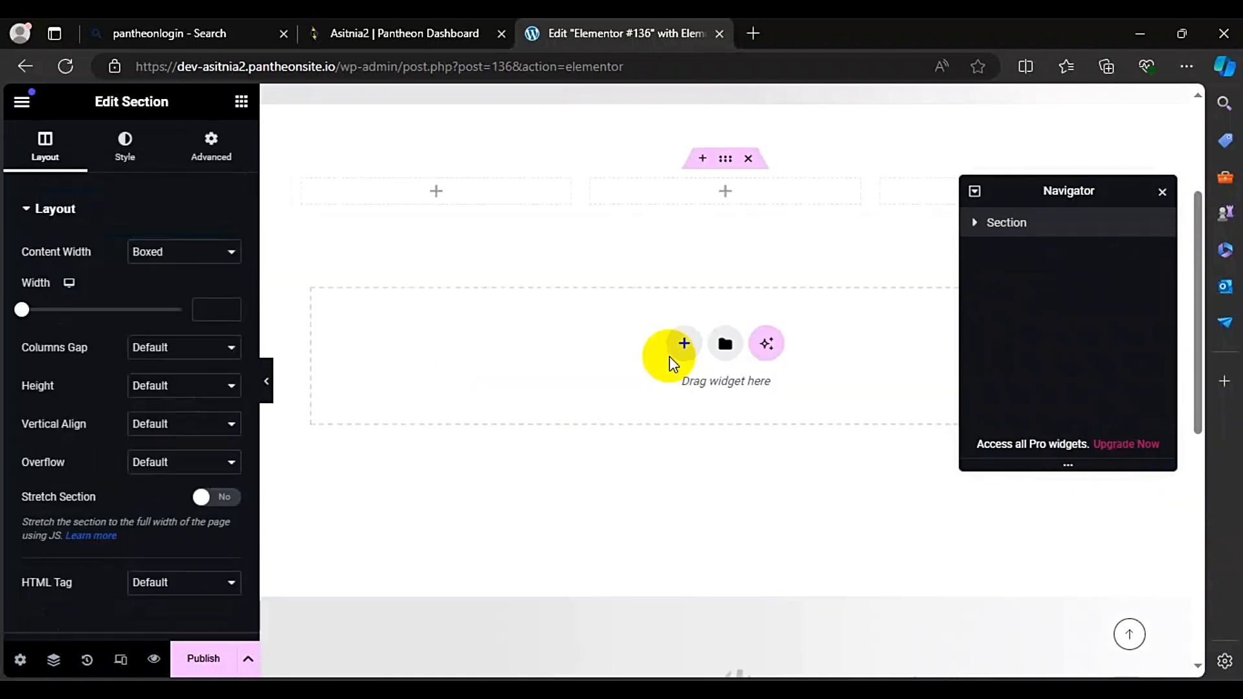
pyautogui.click(436, 191)
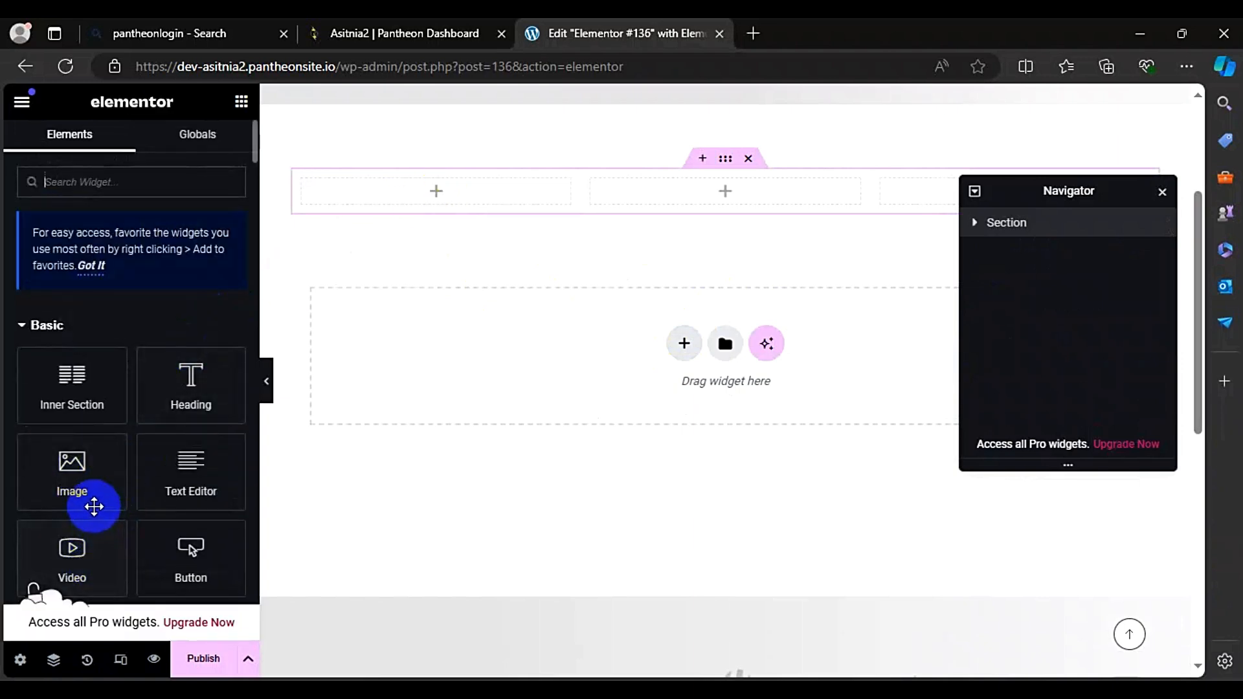
pyautogui.click(94, 499)
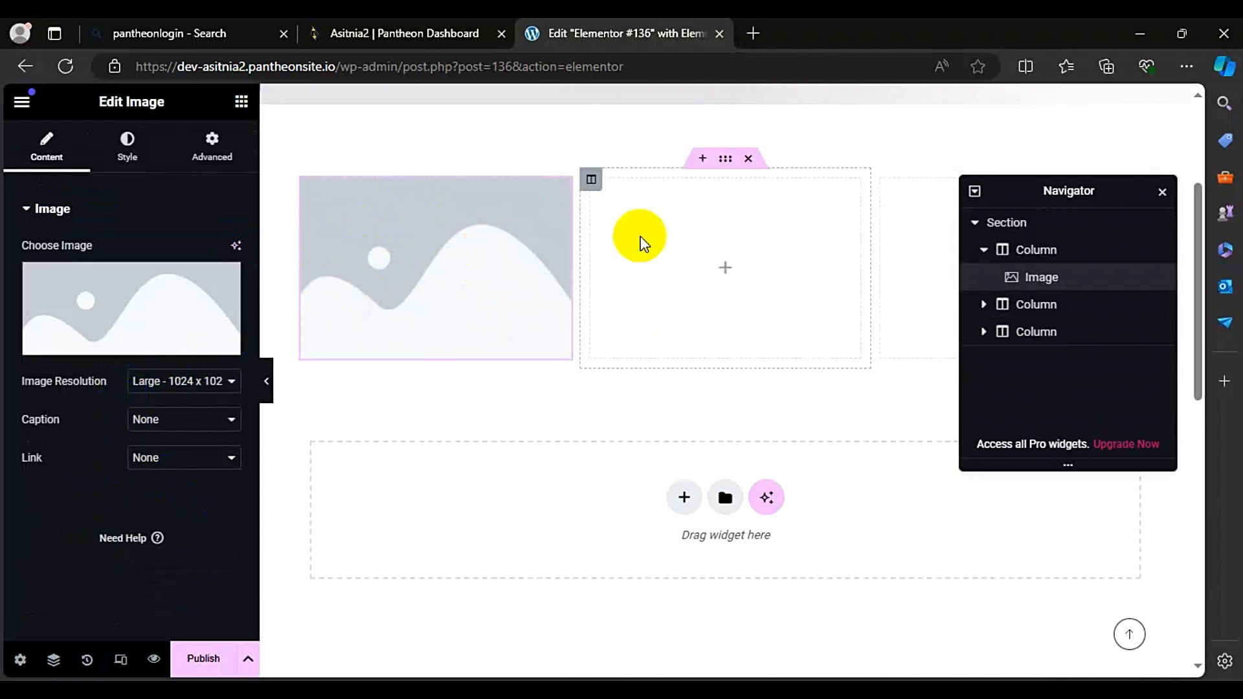
pyautogui.click(724, 269)
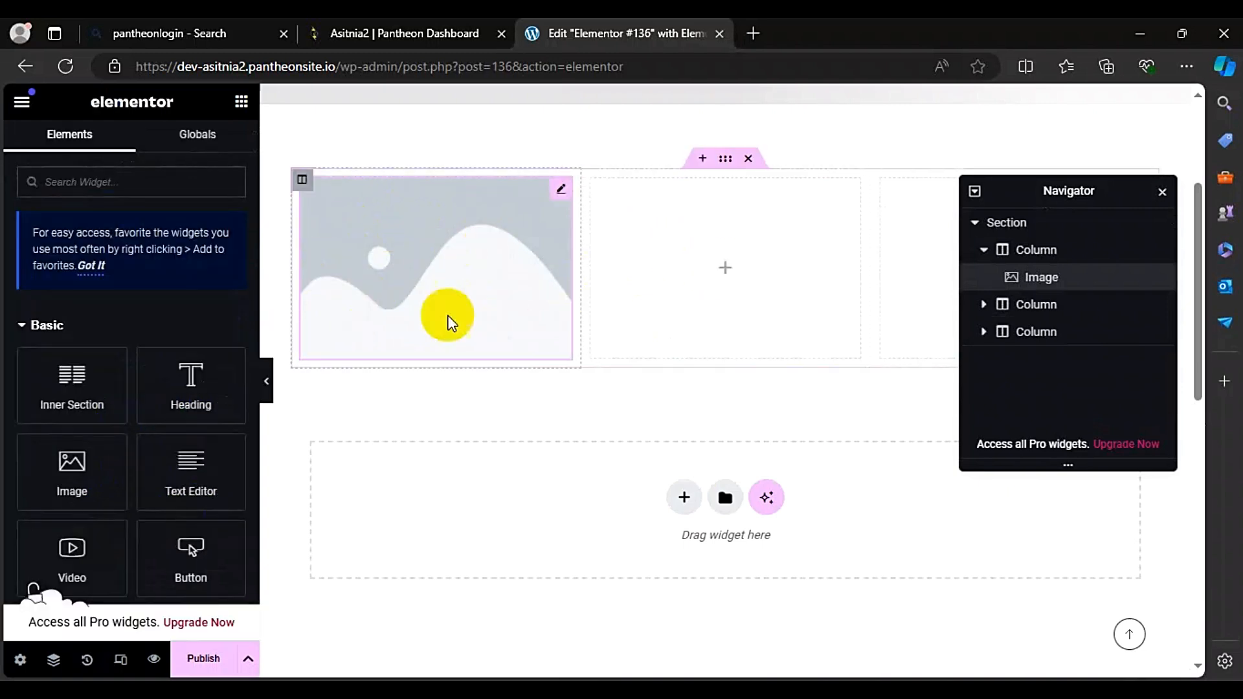
pyautogui.moveTo(91, 463); pyautogui.dragTo(499, 414)
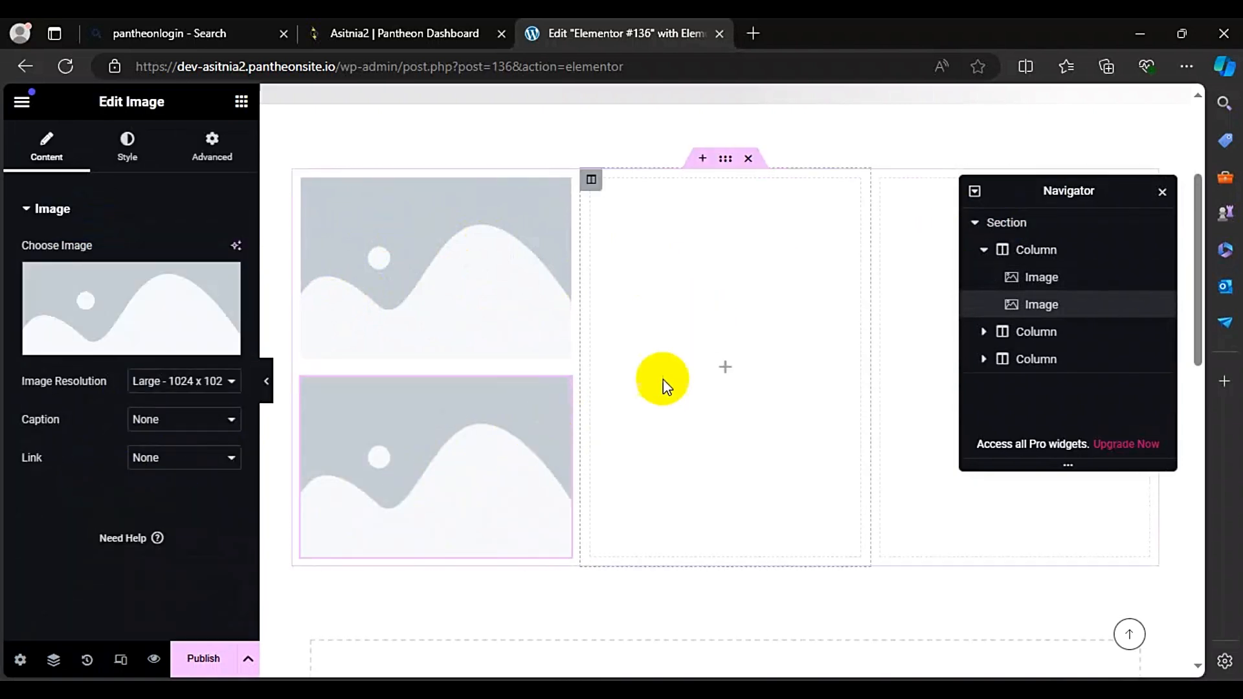
pyautogui.click(725, 366)
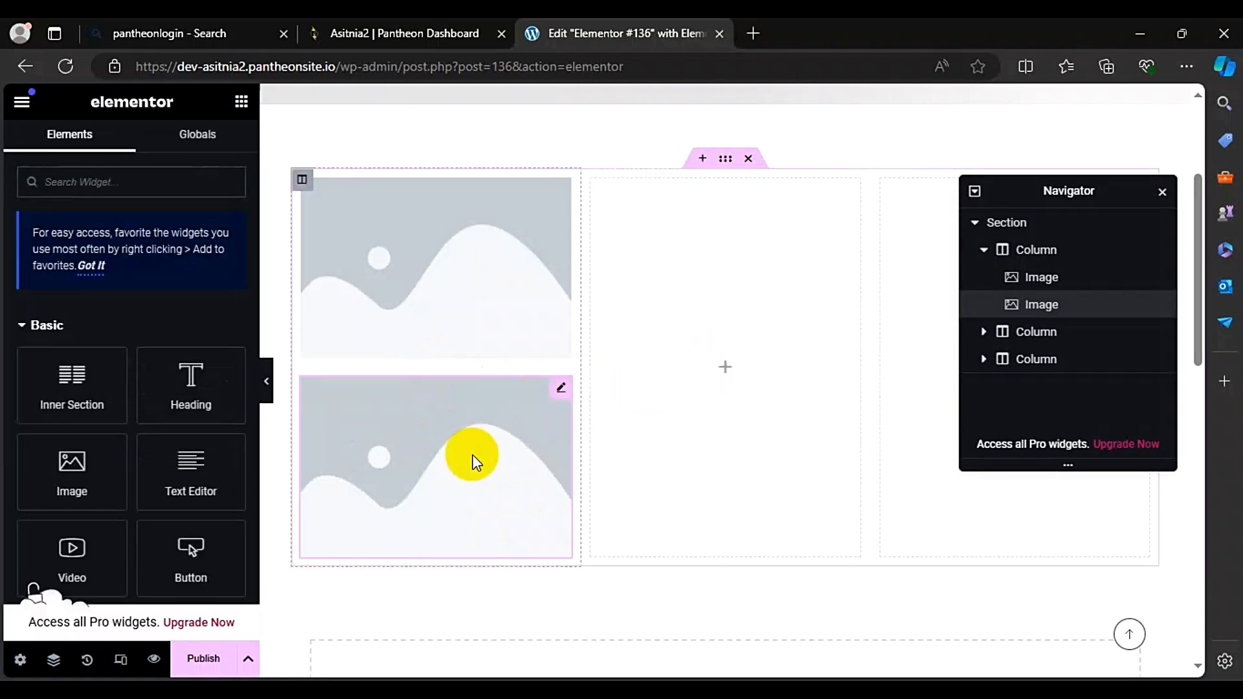
pyautogui.click(473, 463)
pyautogui.press('Delete')
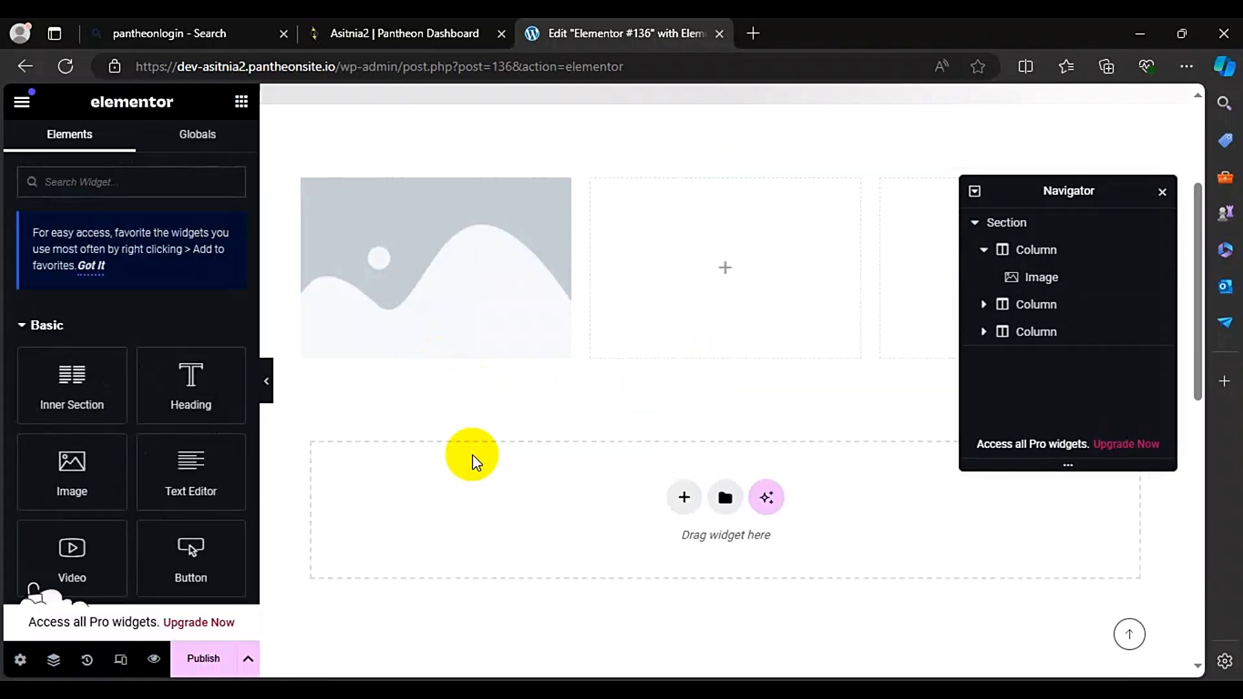
# Step: Place an Image widget in each of the section's second and third columns
pyautogui.moveTo(205, 391); pyautogui.dragTo(205, 392)
pyautogui.moveTo(67, 486); pyautogui.dragTo(752, 307)
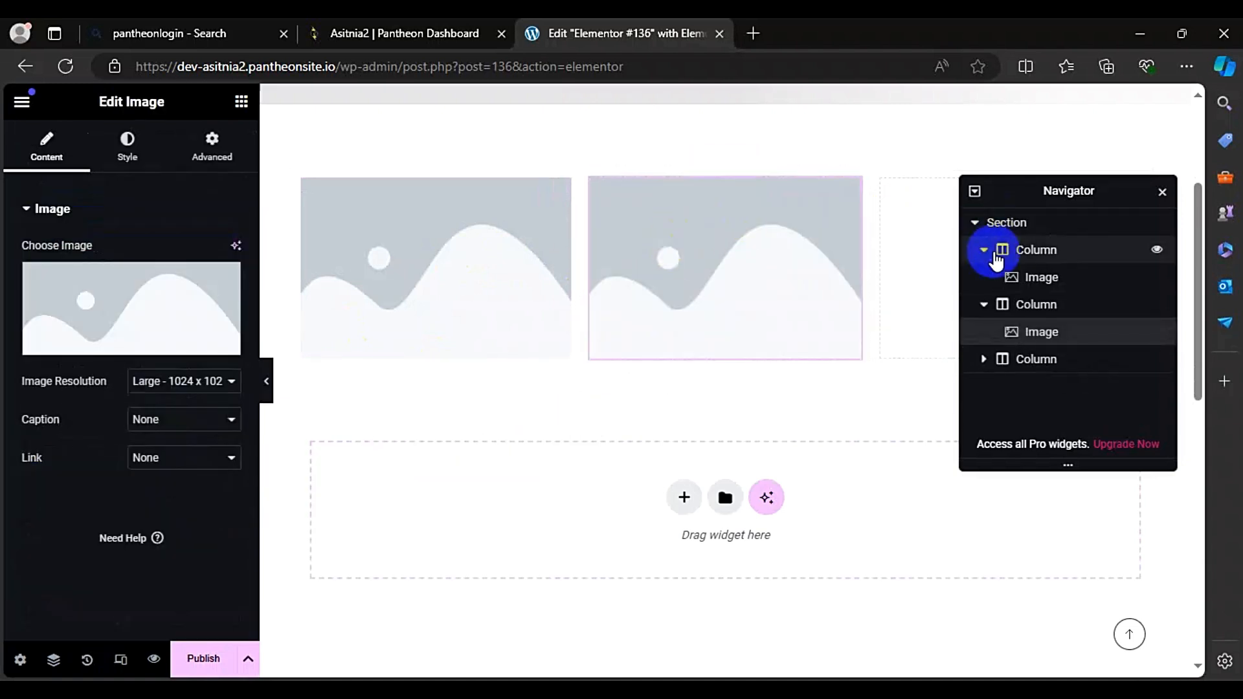
pyautogui.click(919, 254)
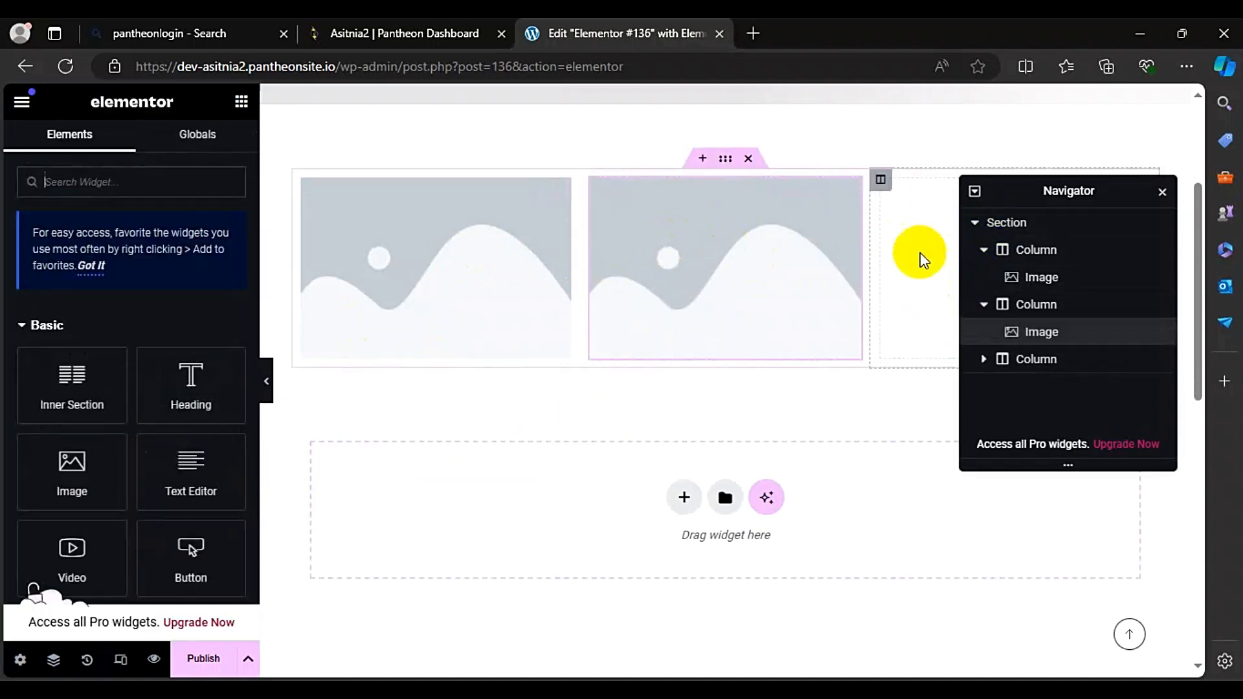
pyautogui.moveTo(91, 452); pyautogui.dragTo(940, 248)
# Step: Set the first column's image to the red and black earphone picture Mask-Group-5.png from the media library
pyautogui.click(452, 299)
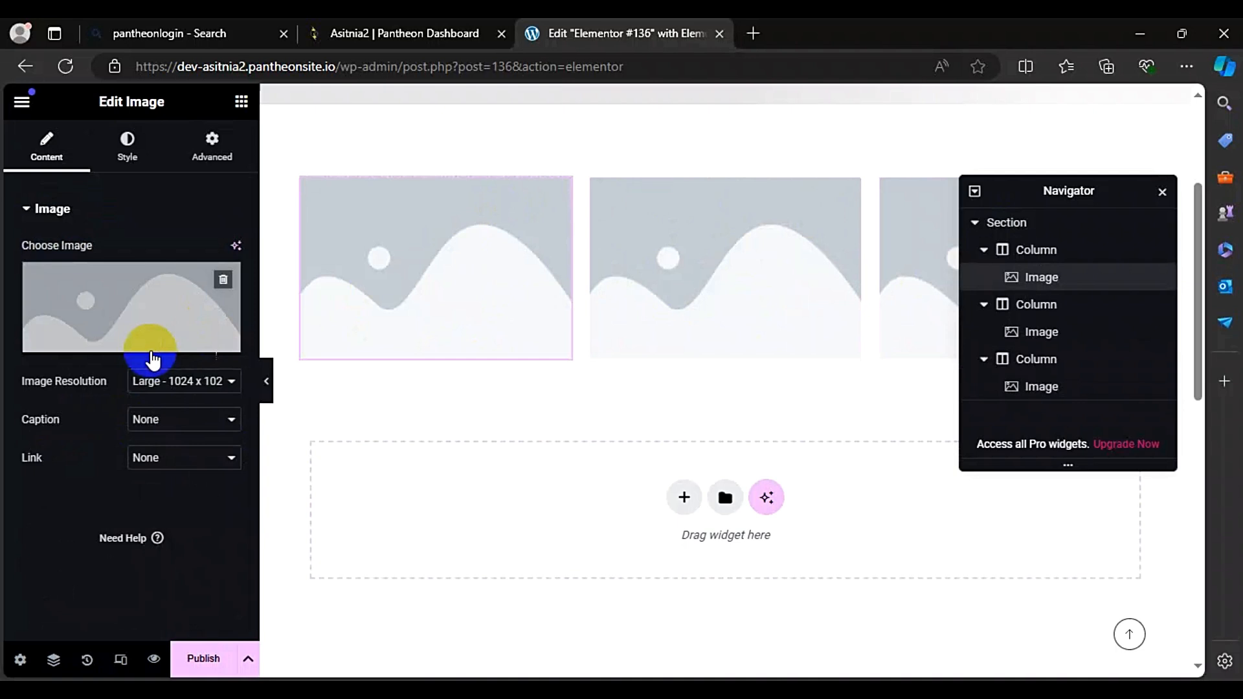
pyautogui.click(109, 331)
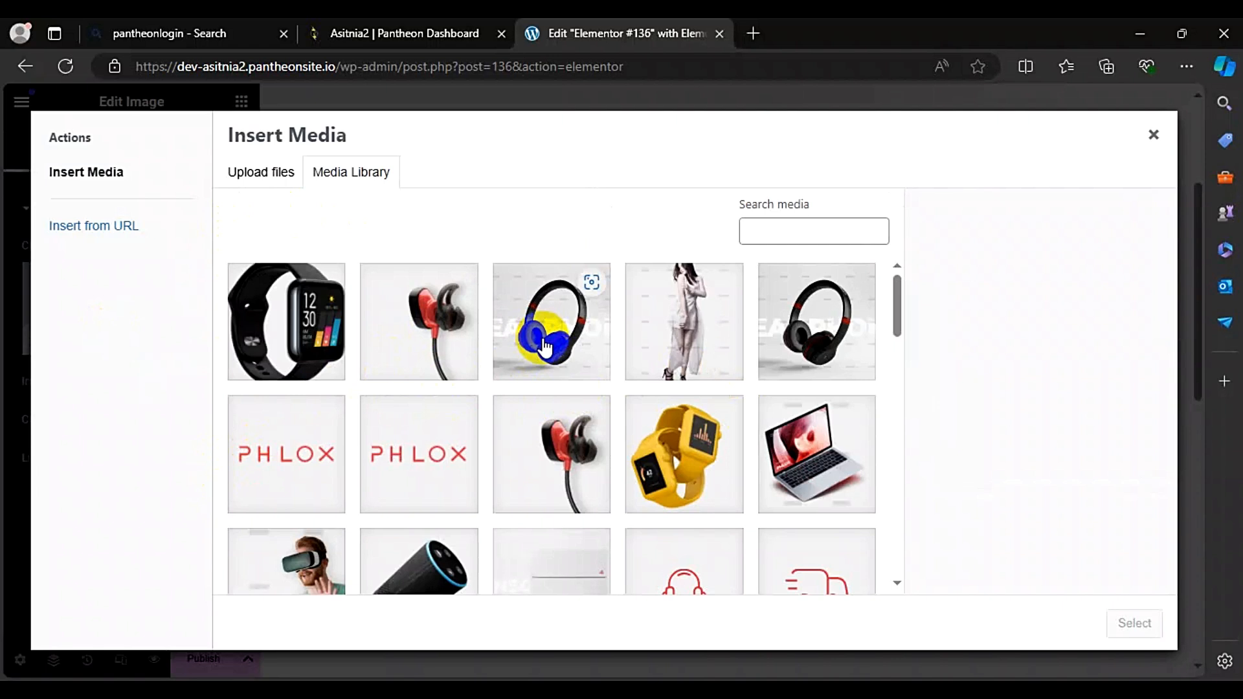
pyautogui.click(442, 362)
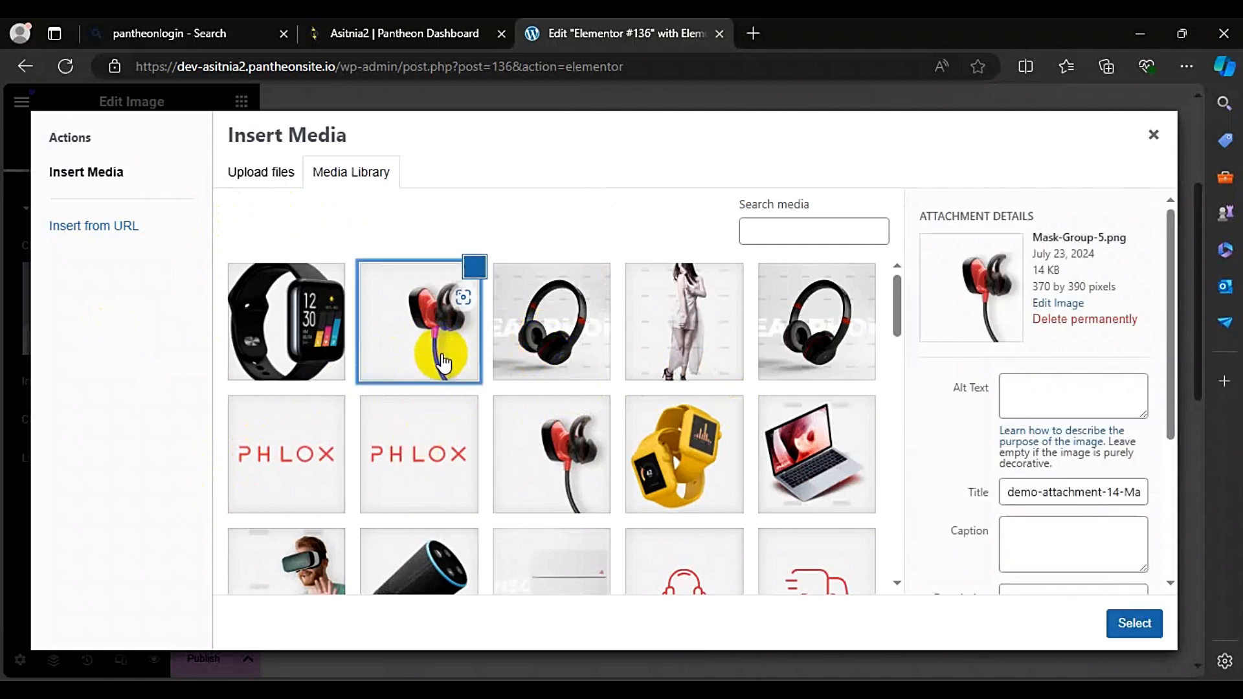
pyautogui.click(1133, 623)
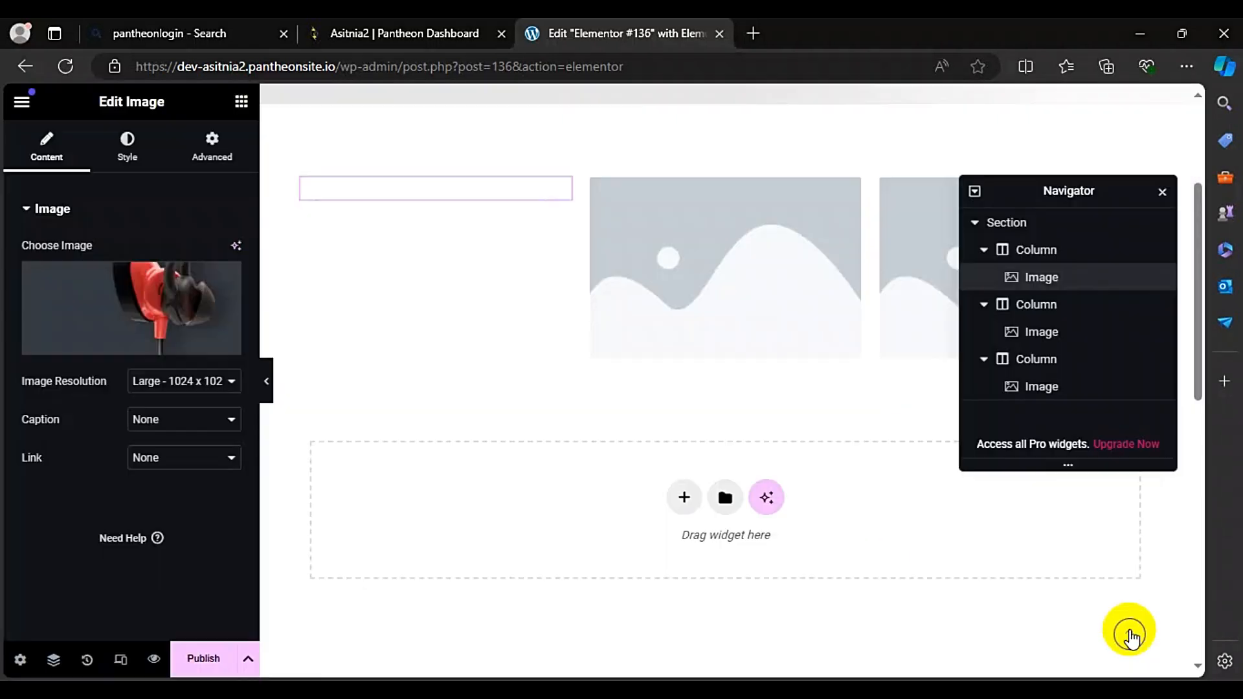
# Step: Try the headphone picture 8.png from the media library in the second column's Image widget, and delete that widget
pyautogui.click(743, 333)
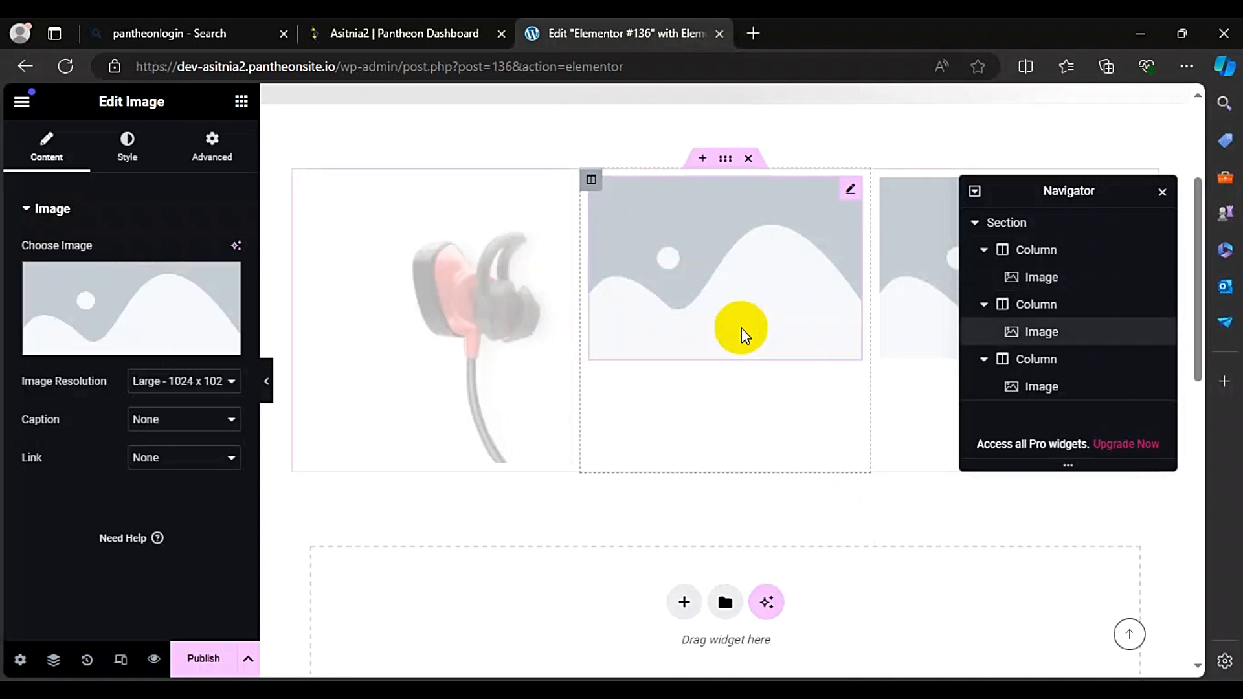
pyautogui.click(92, 318)
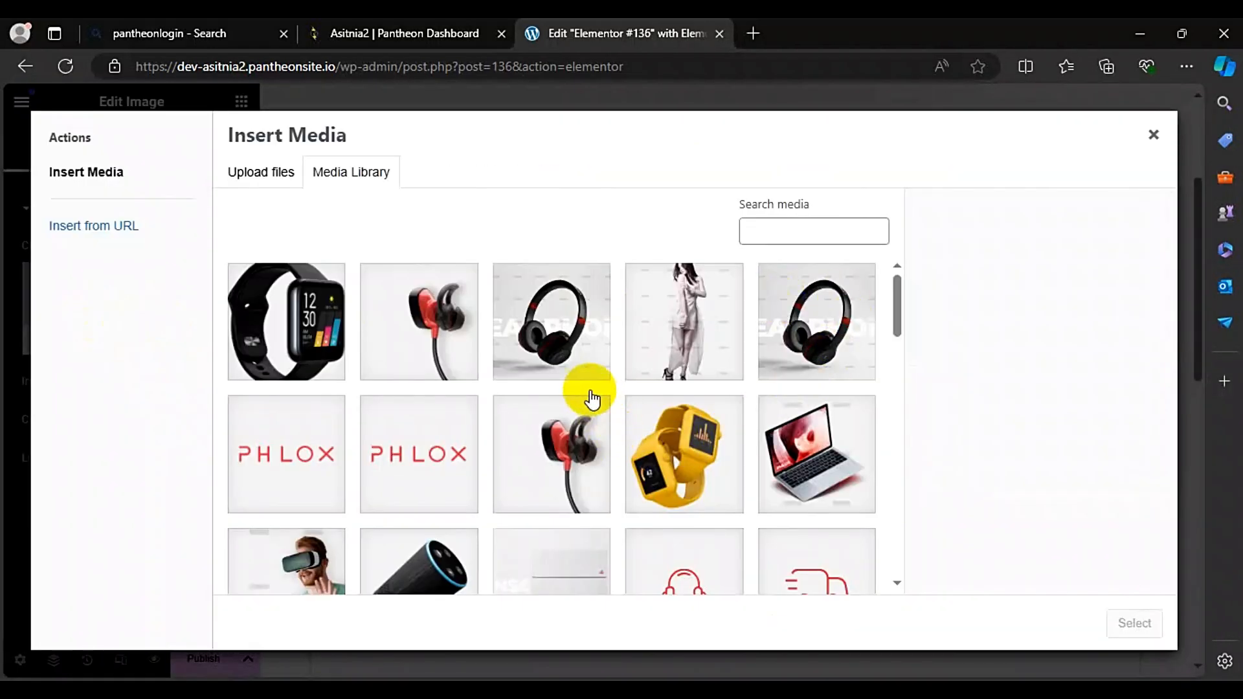
pyautogui.click(546, 330)
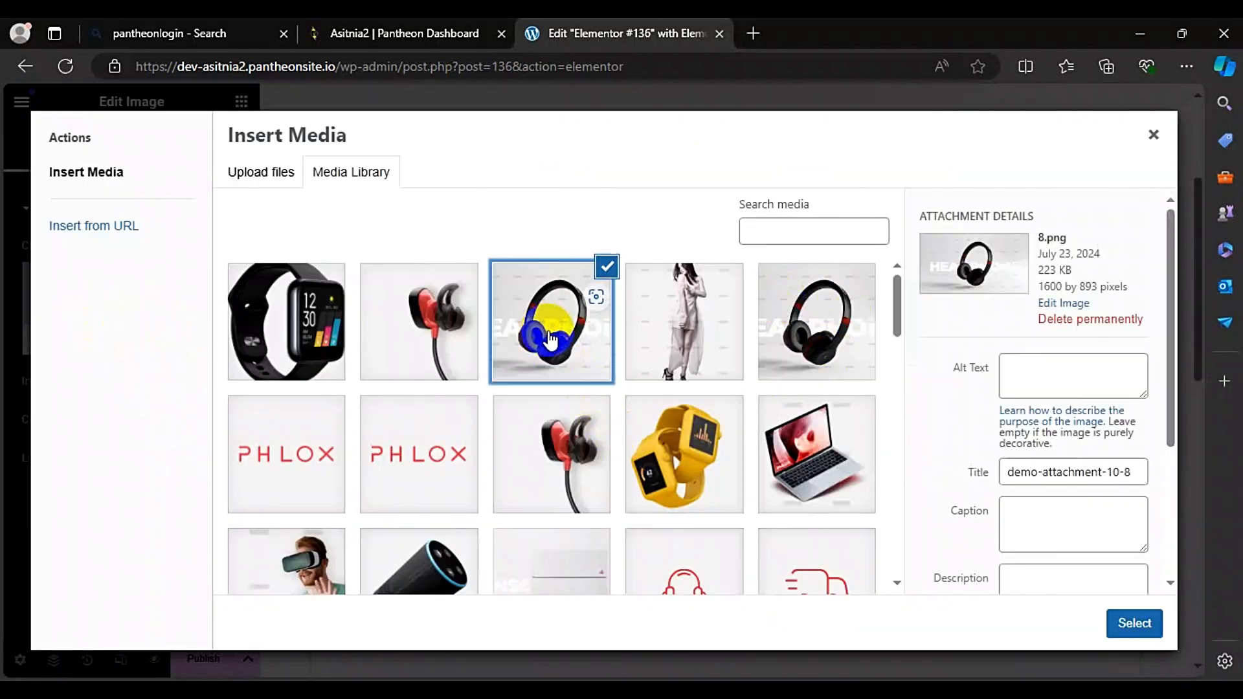
pyautogui.click(1133, 624)
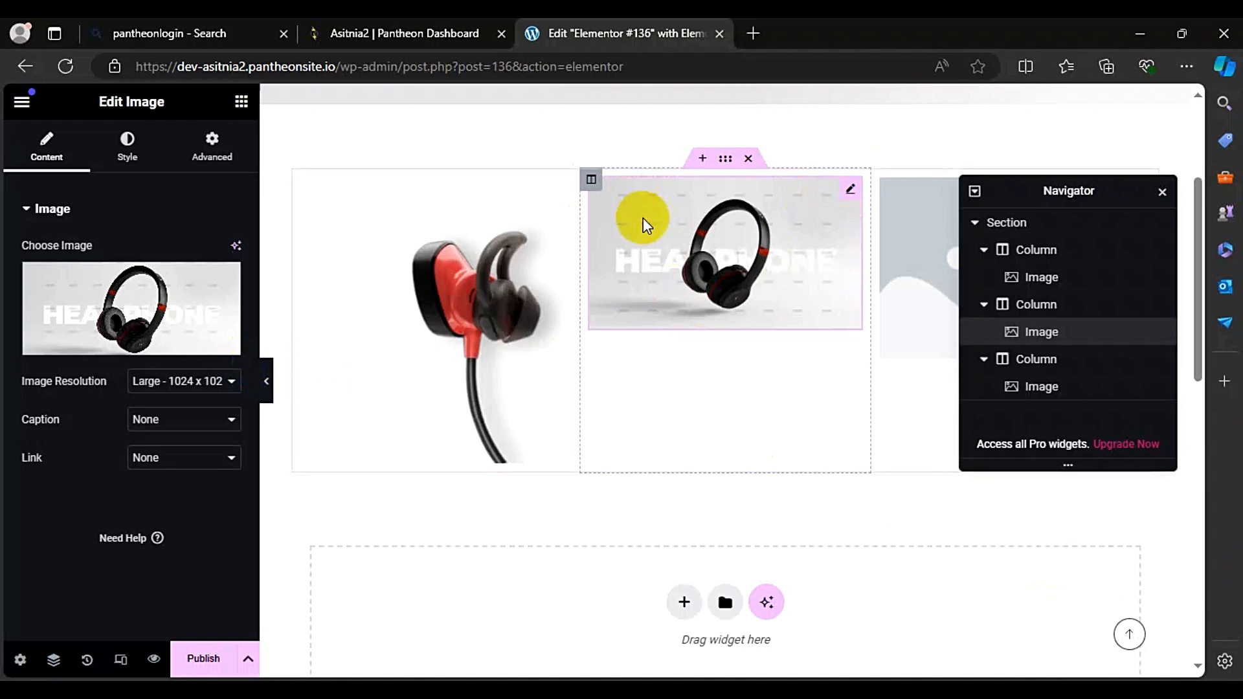
pyautogui.press('Delete')
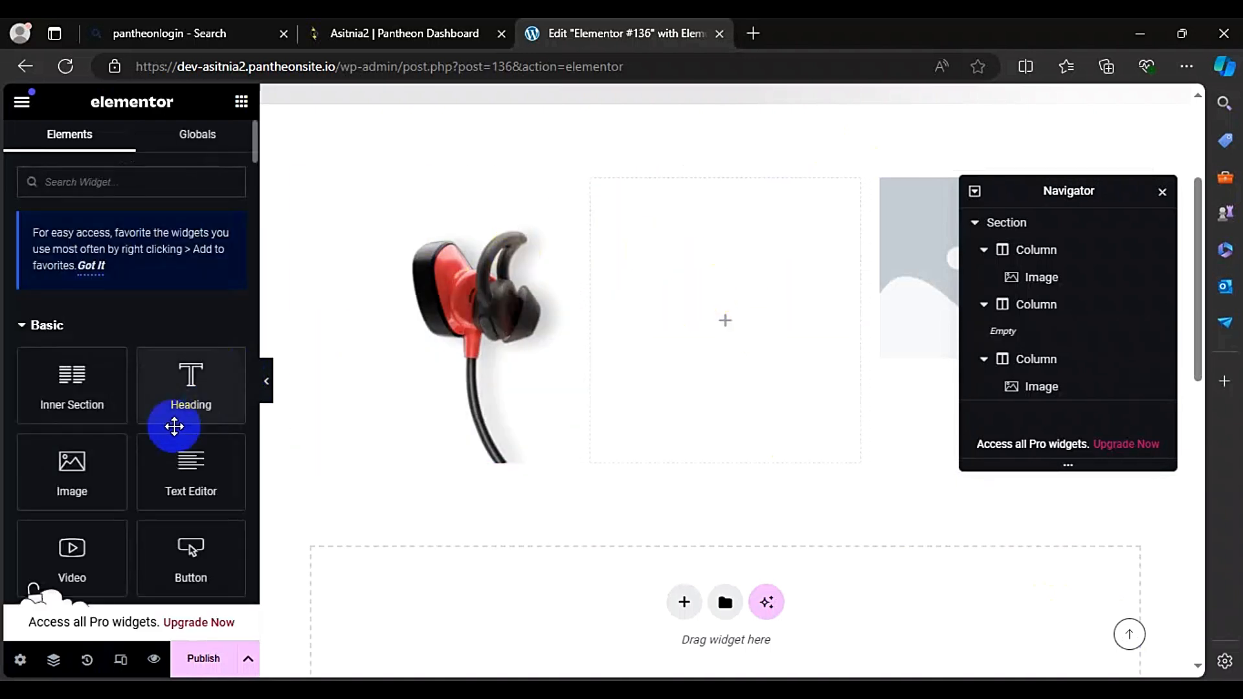
pyautogui.moveTo(56, 478); pyautogui.dragTo(50, 516)
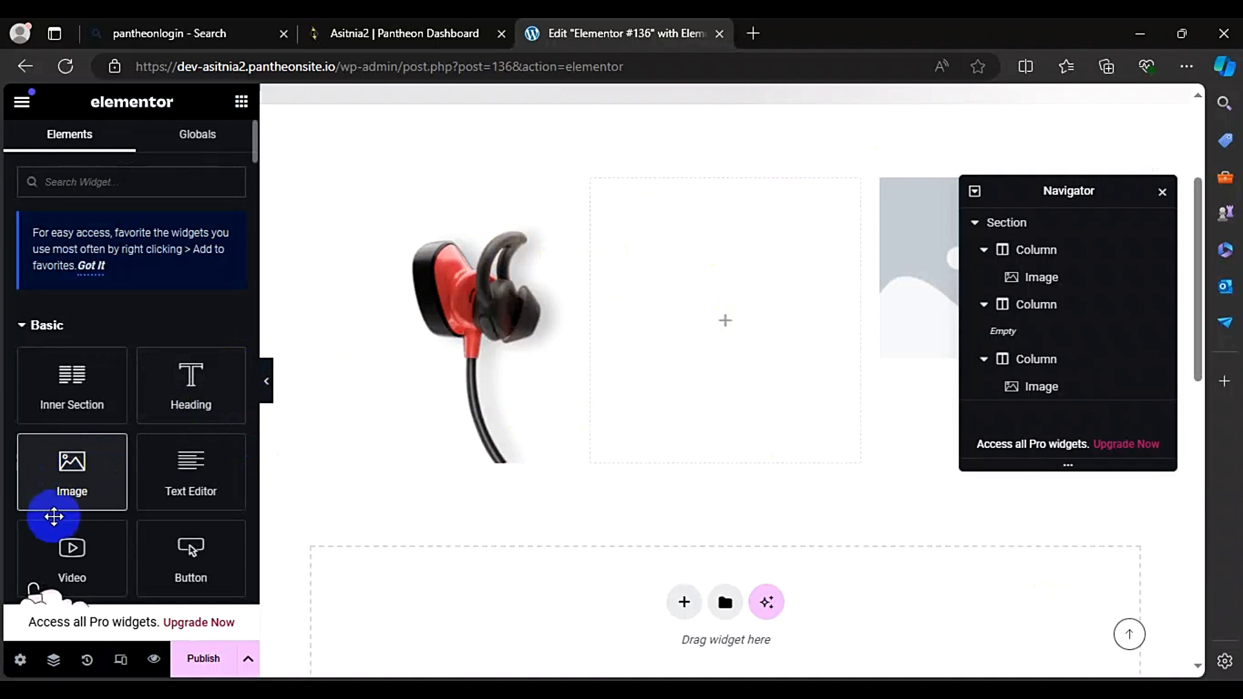
pyautogui.click(84, 505)
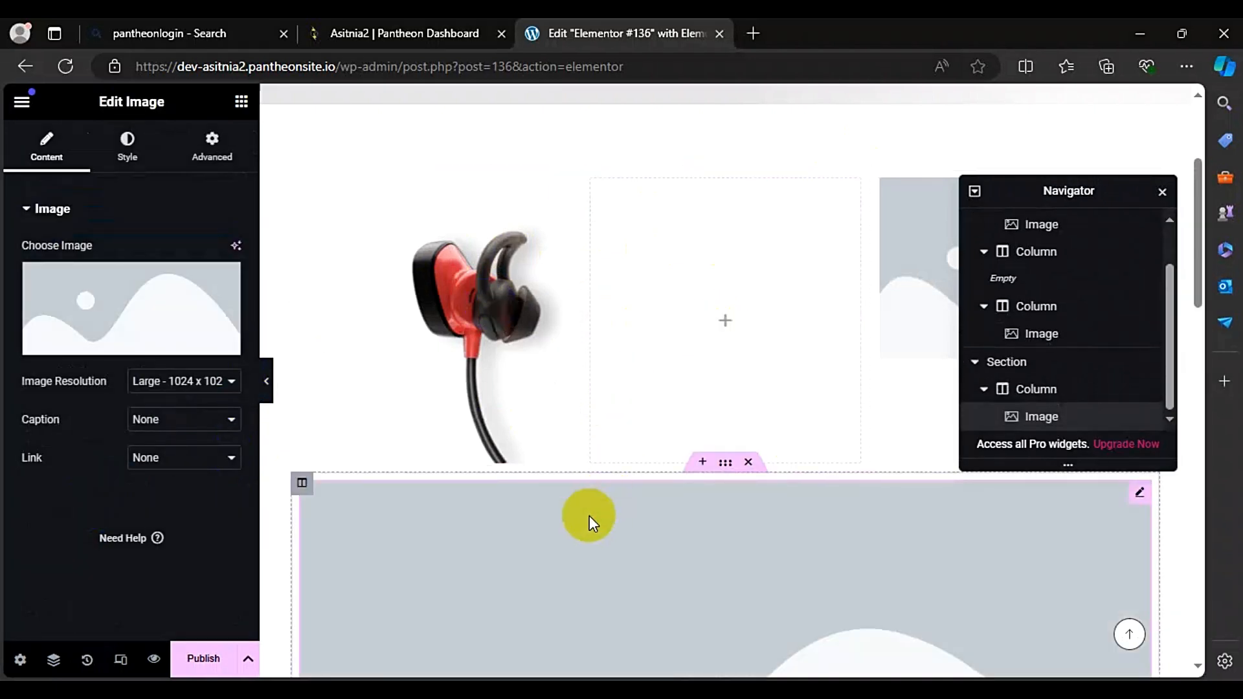
pyautogui.press('Delete')
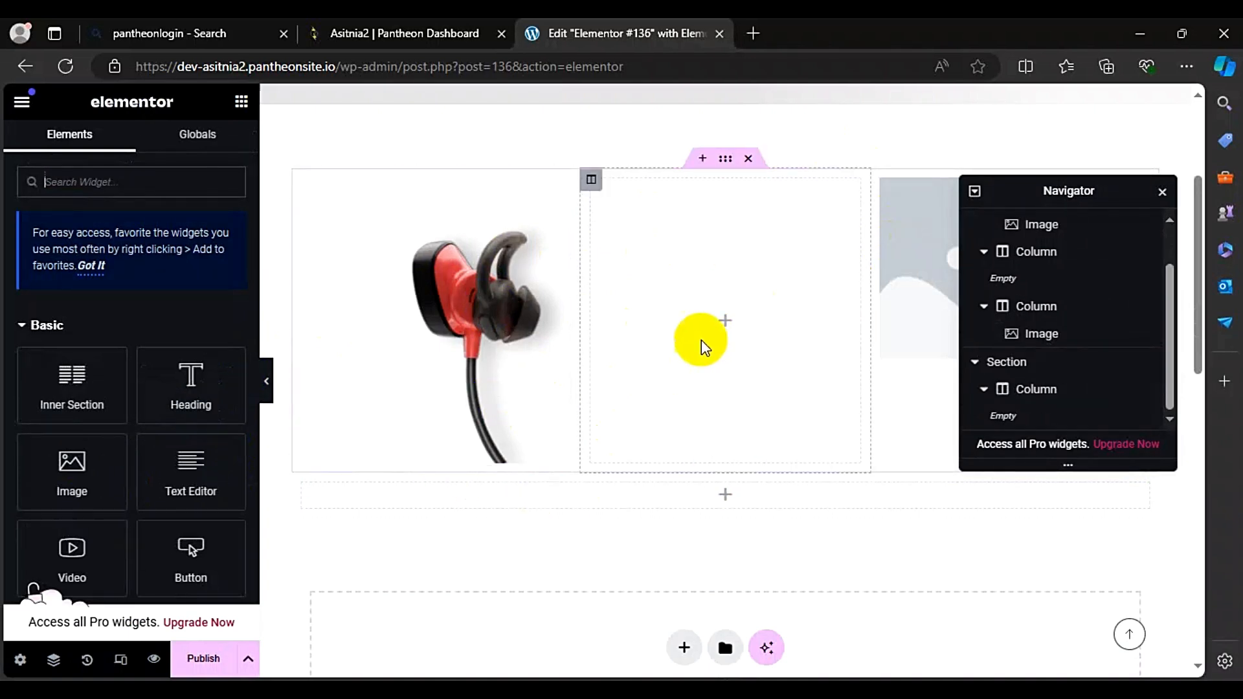
# Step: Place a new Image widget in the empty second column and set it to the yellow watch picture clay-apple-watch-mockup-07.png
pyautogui.moveTo(75, 484); pyautogui.dragTo(624, 388)
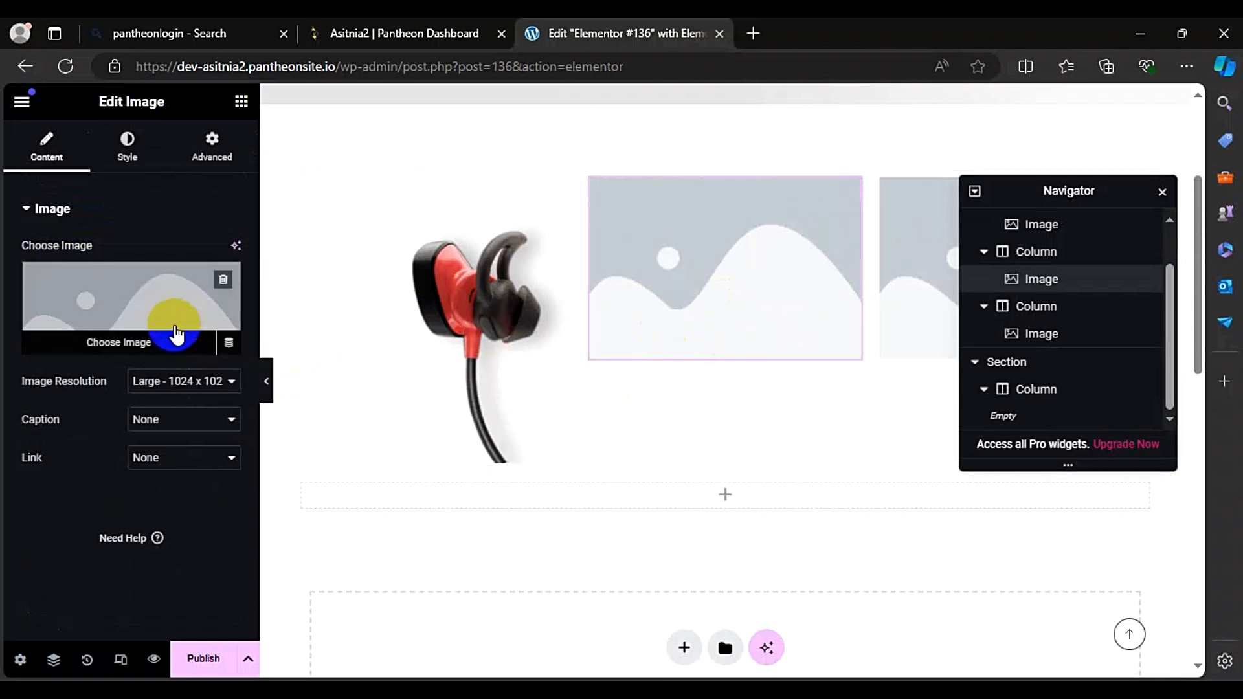
pyautogui.click(175, 333)
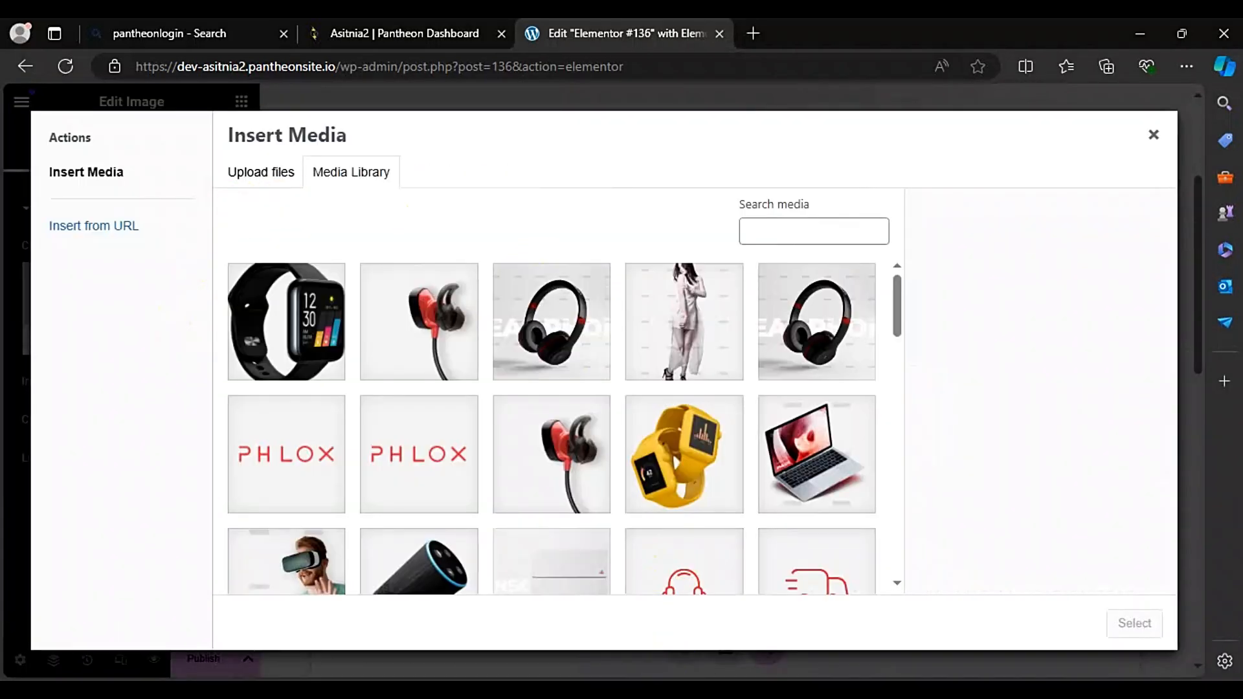
pyautogui.click(703, 432)
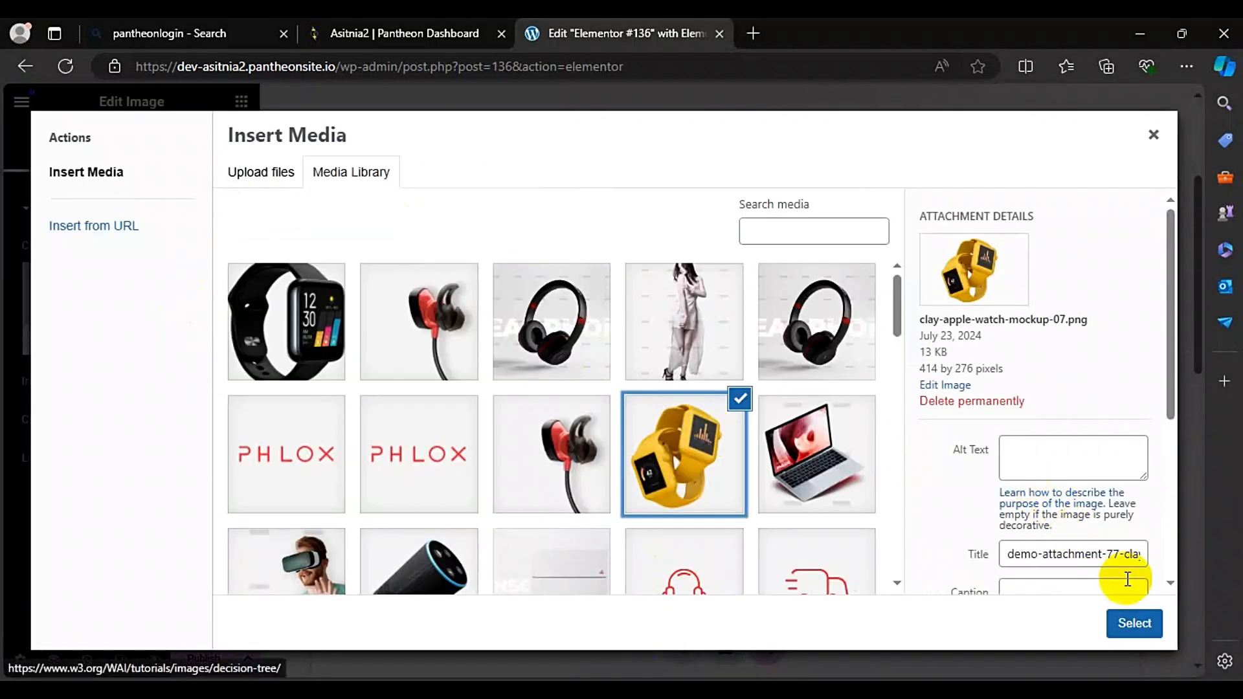
pyautogui.click(1134, 622)
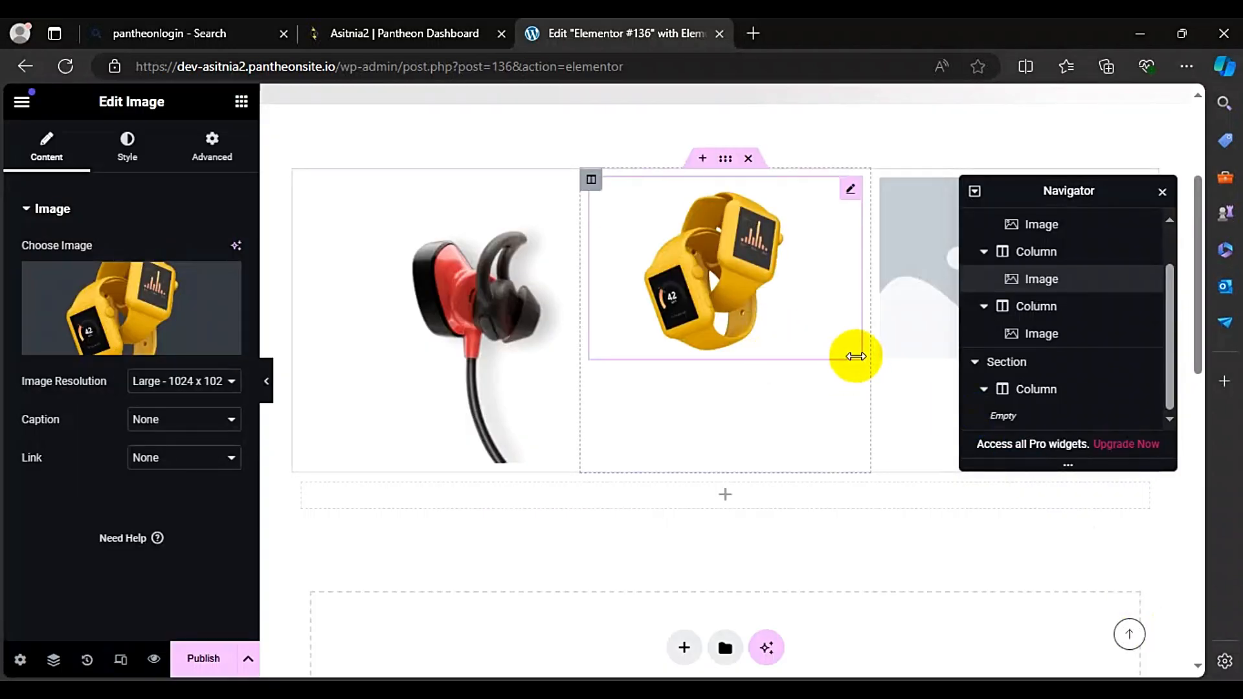
# Step: Narrow the second column slightly and set the watch image's resolution to Full
pyautogui.moveTo(858, 361); pyautogui.dragTo(855, 363)
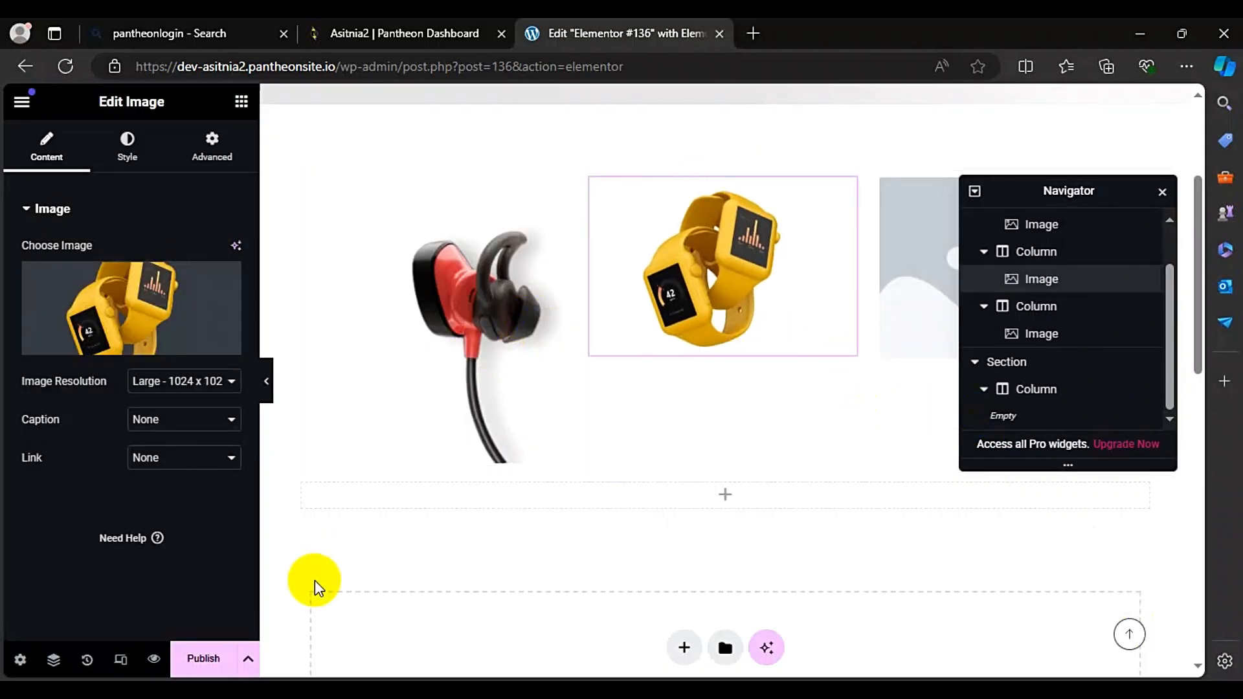
pyautogui.click(223, 377)
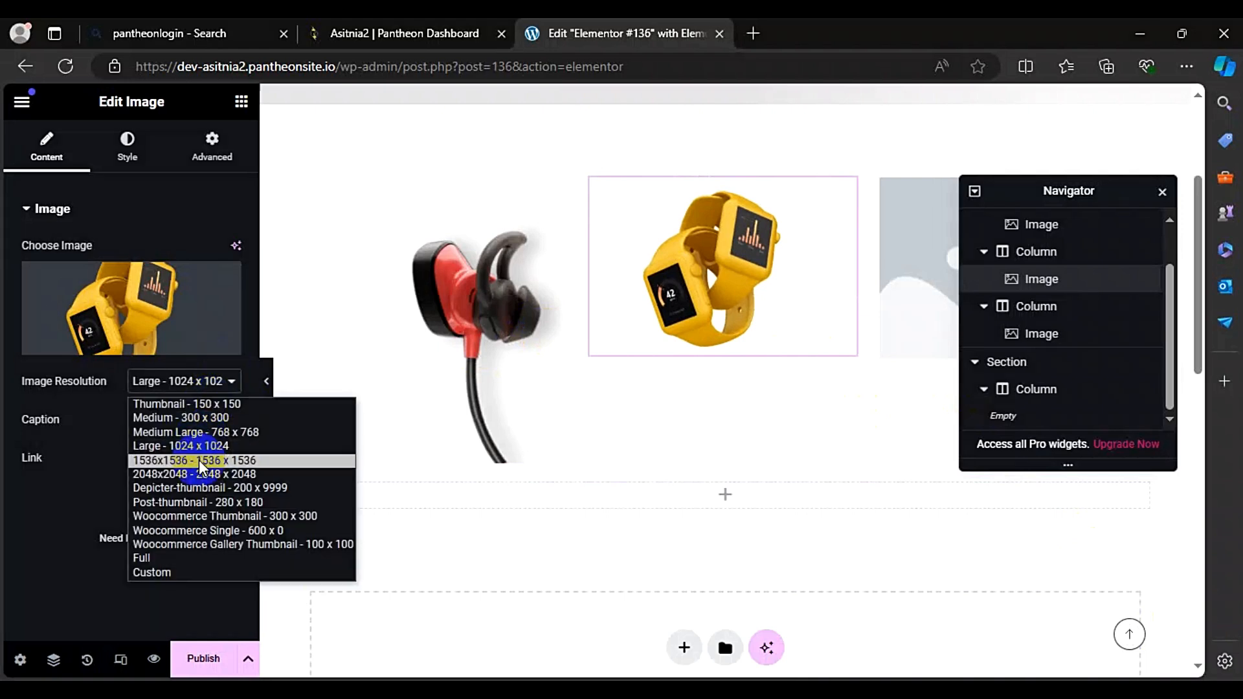
pyautogui.click(197, 560)
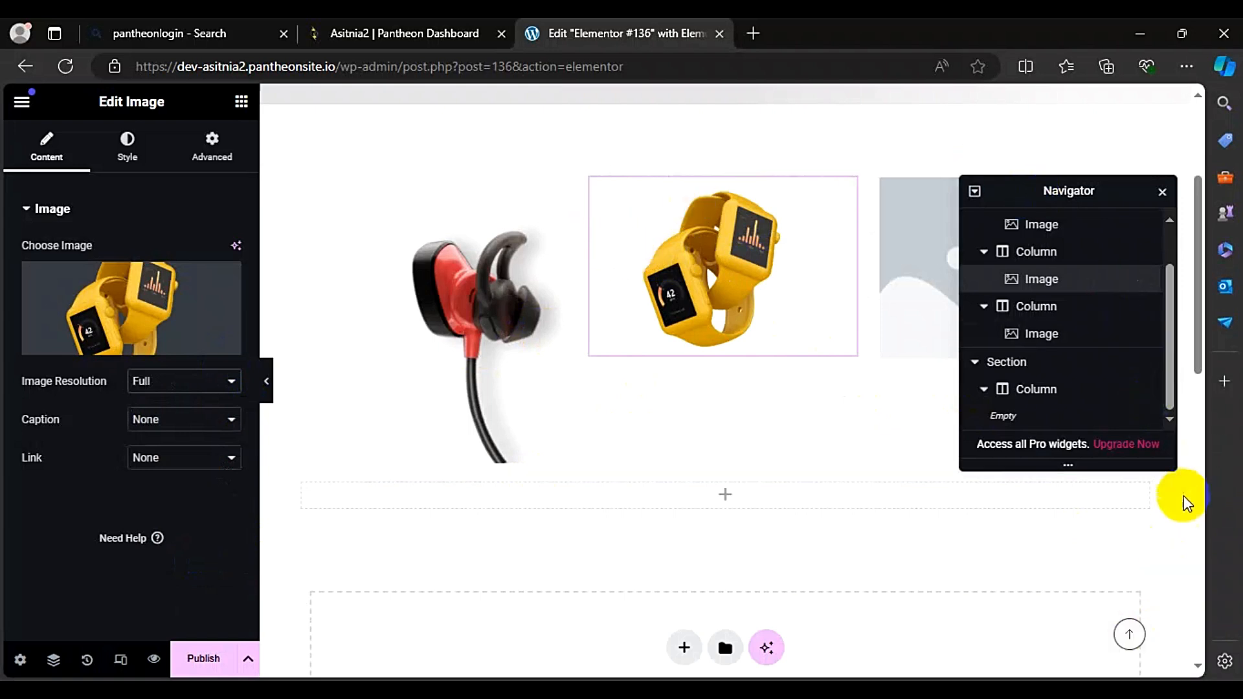
pyautogui.click(997, 155)
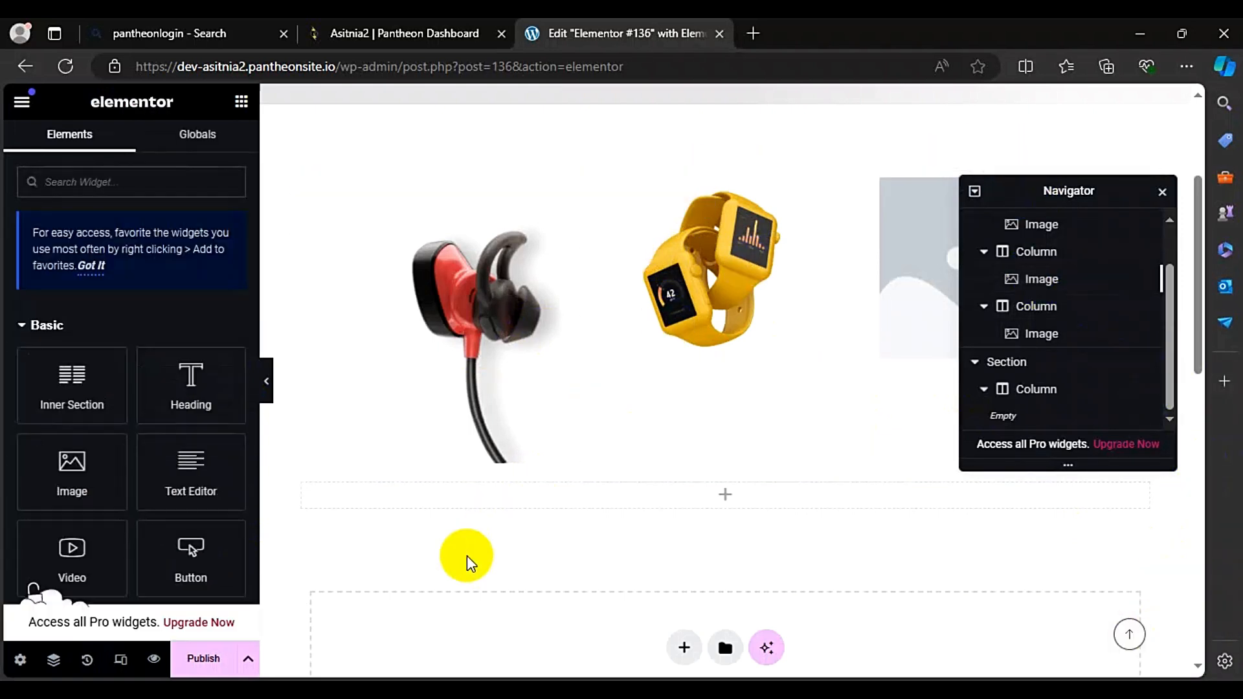
# Step: Publish the page and preview it on the ShopiStore site
pyautogui.click(209, 658)
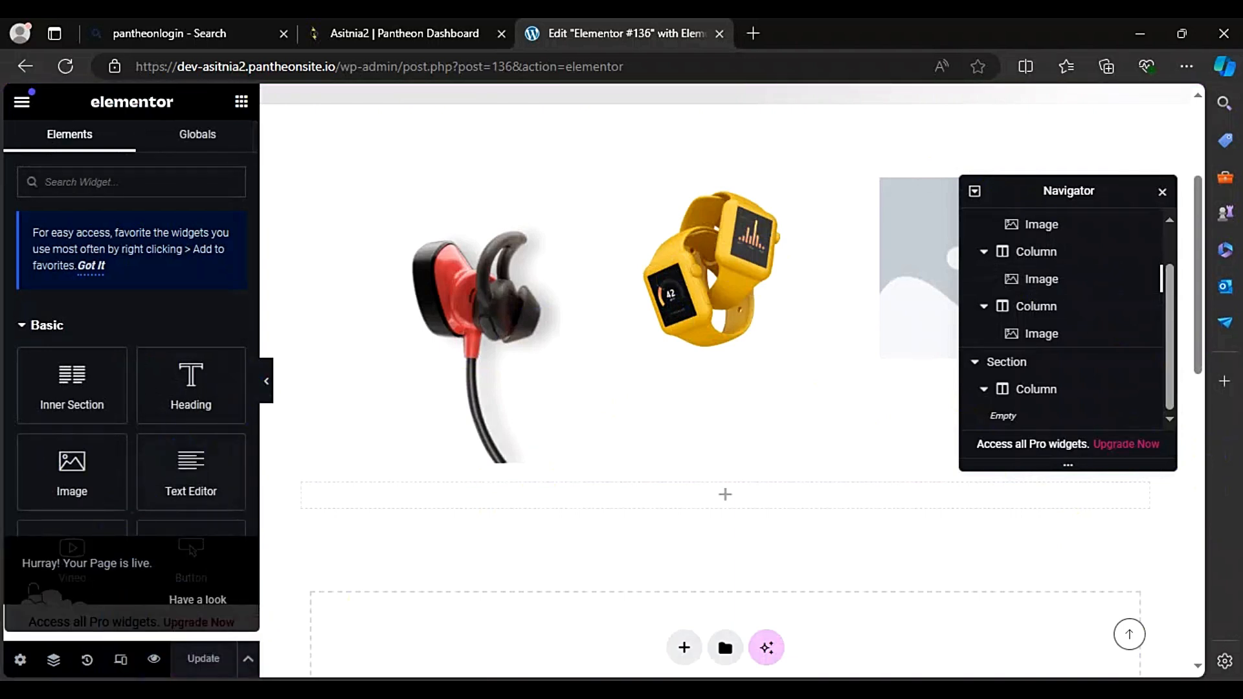
pyautogui.click(154, 660)
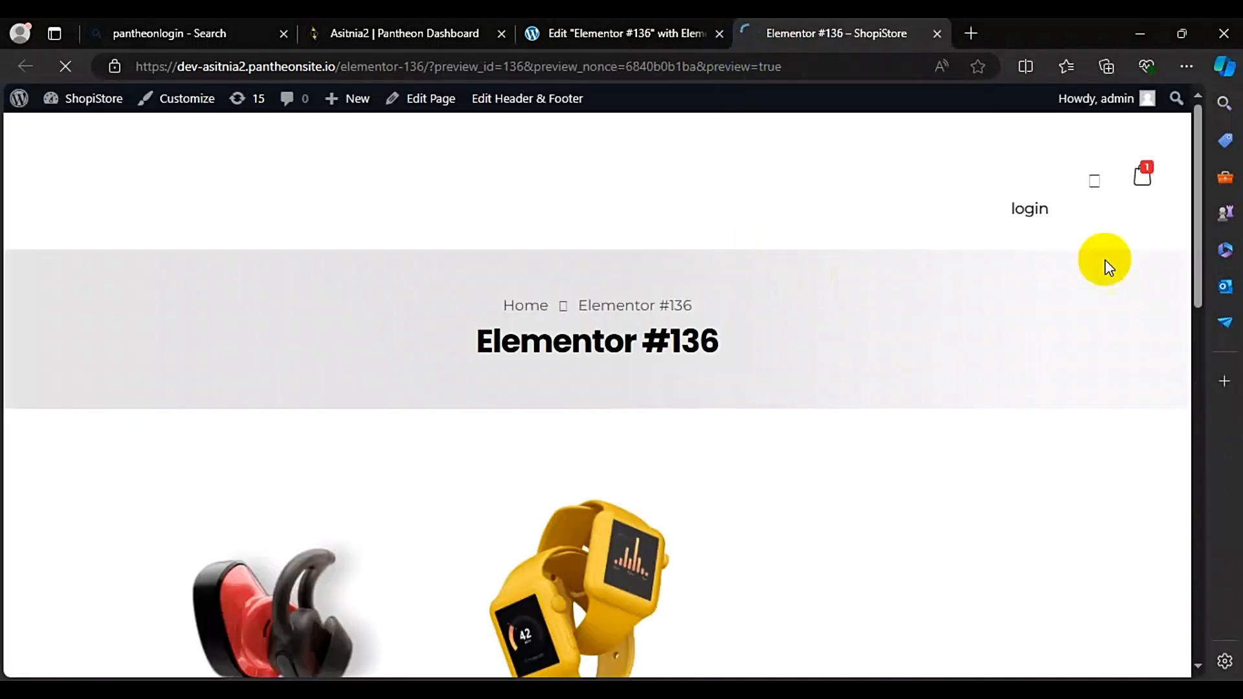
pyautogui.moveTo(1195, 231); pyautogui.dragTo(1206, 90)
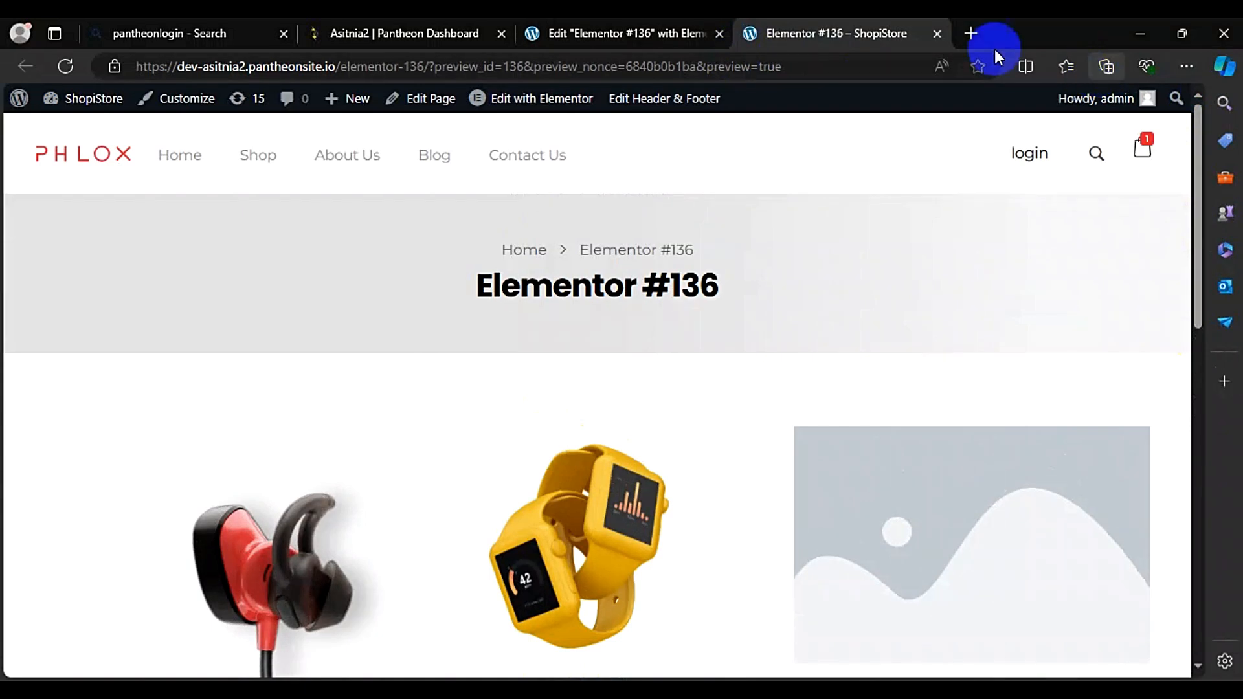
# Step: Open the development site from the Pantheon dashboard, and close the Elementor editor and page preview tabs
pyautogui.click(611, 34)
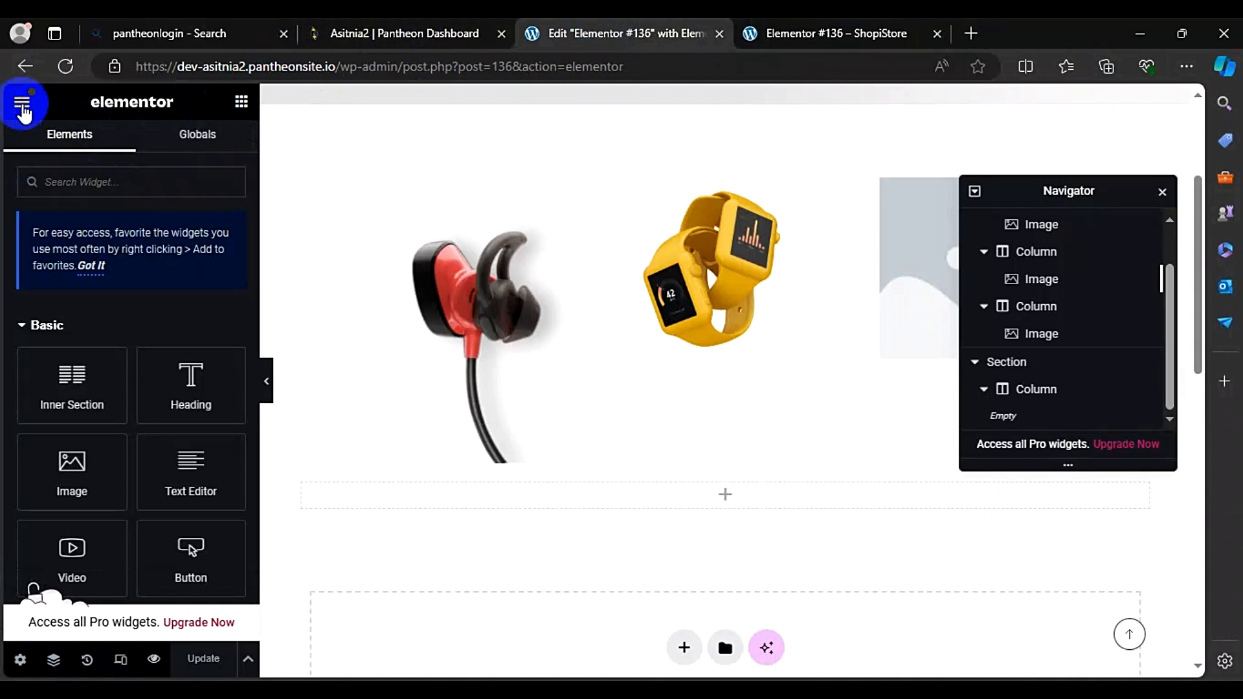
pyautogui.click(22, 107)
pyautogui.click(430, 30)
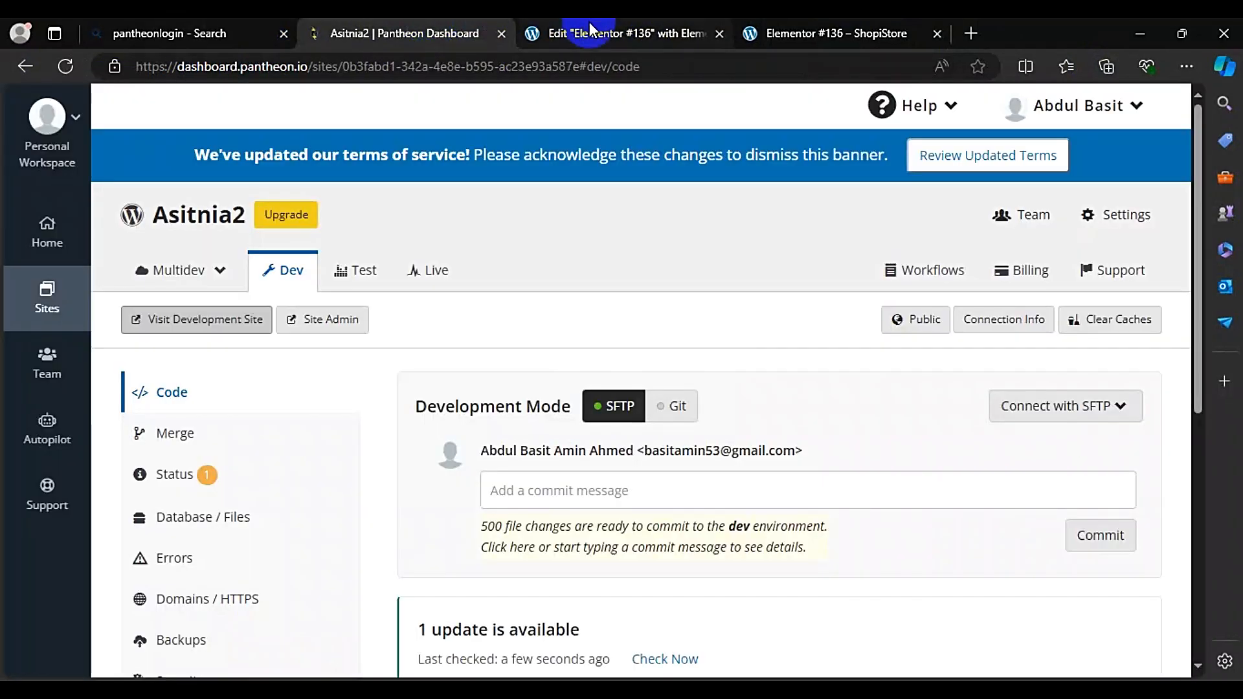
pyautogui.click(197, 317)
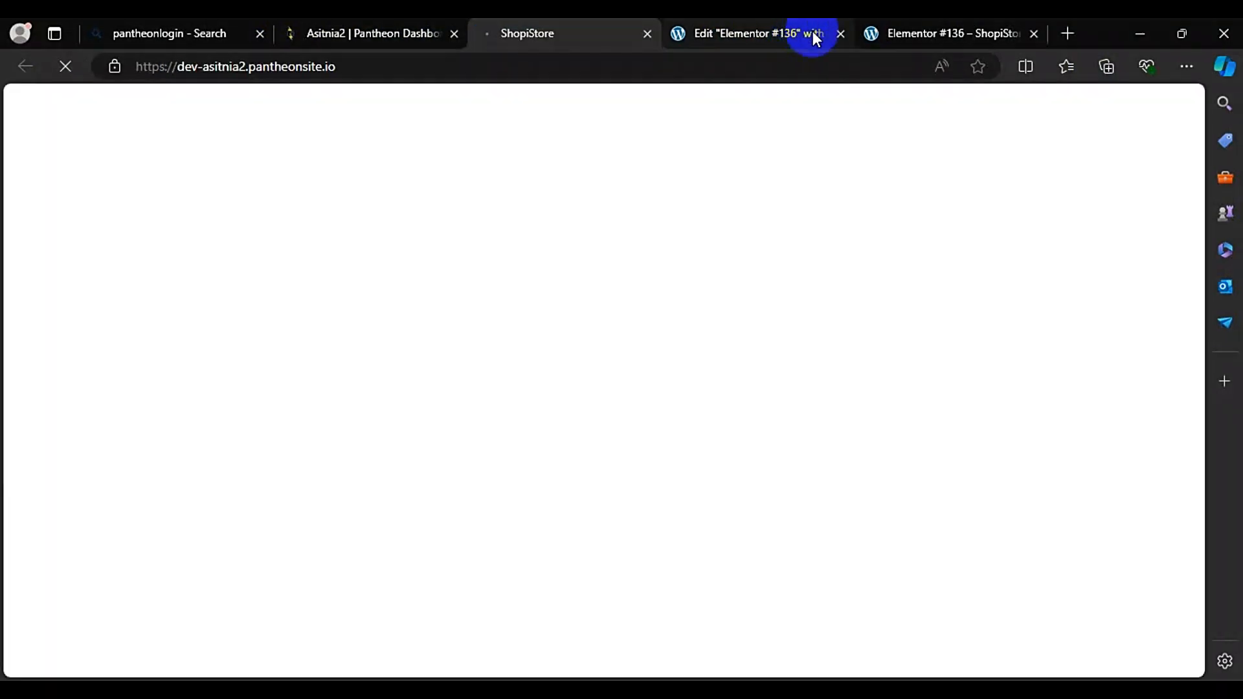
pyautogui.click(833, 34)
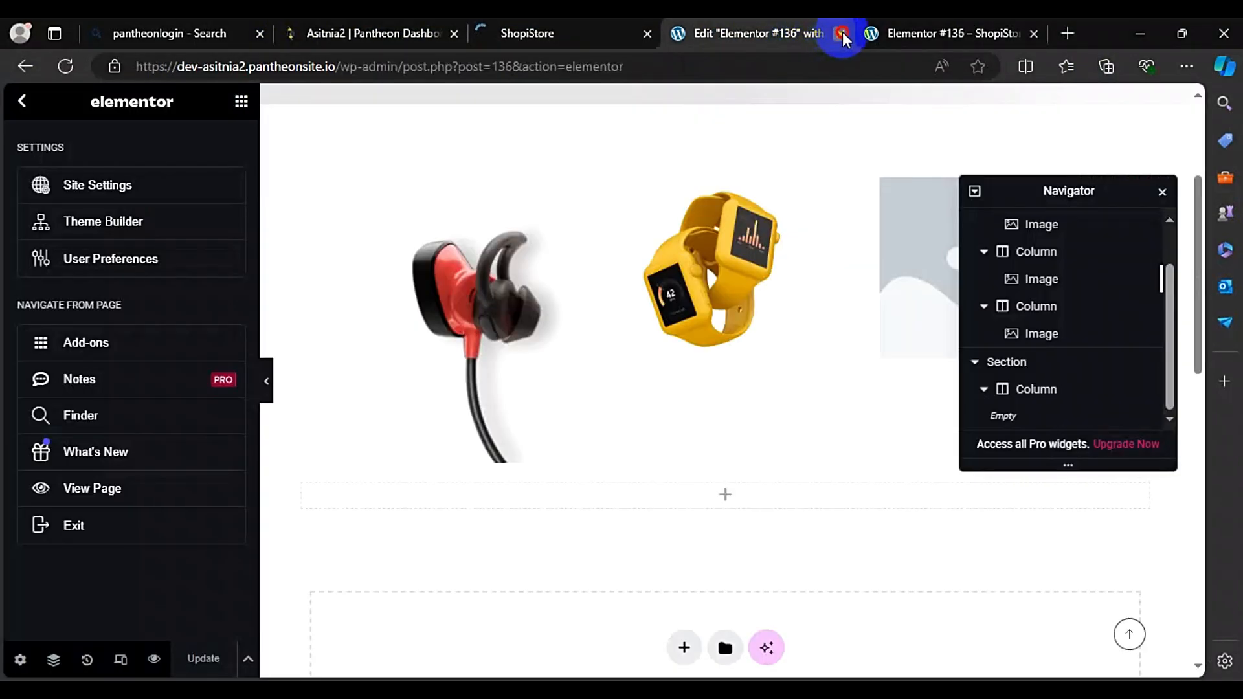
pyautogui.click(840, 33)
pyautogui.click(840, 33)
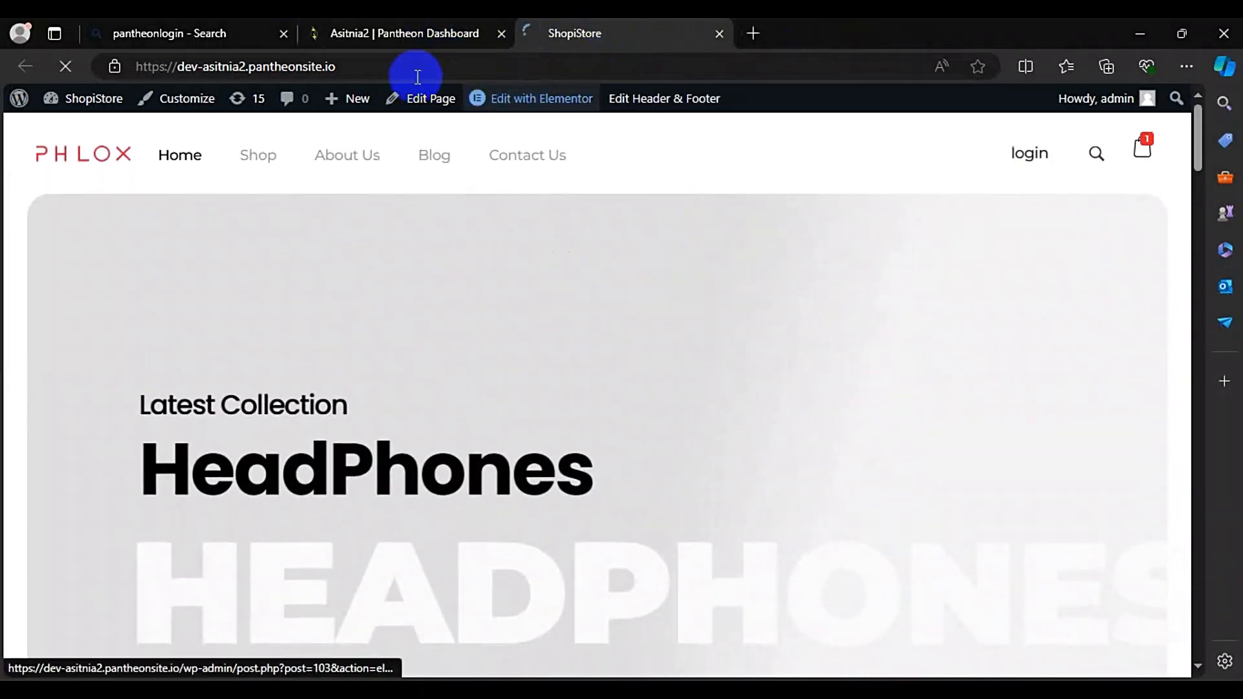
# Step: Go from the ShopiStore front page to the WordPress admin dashboard
pyautogui.click(403, 68)
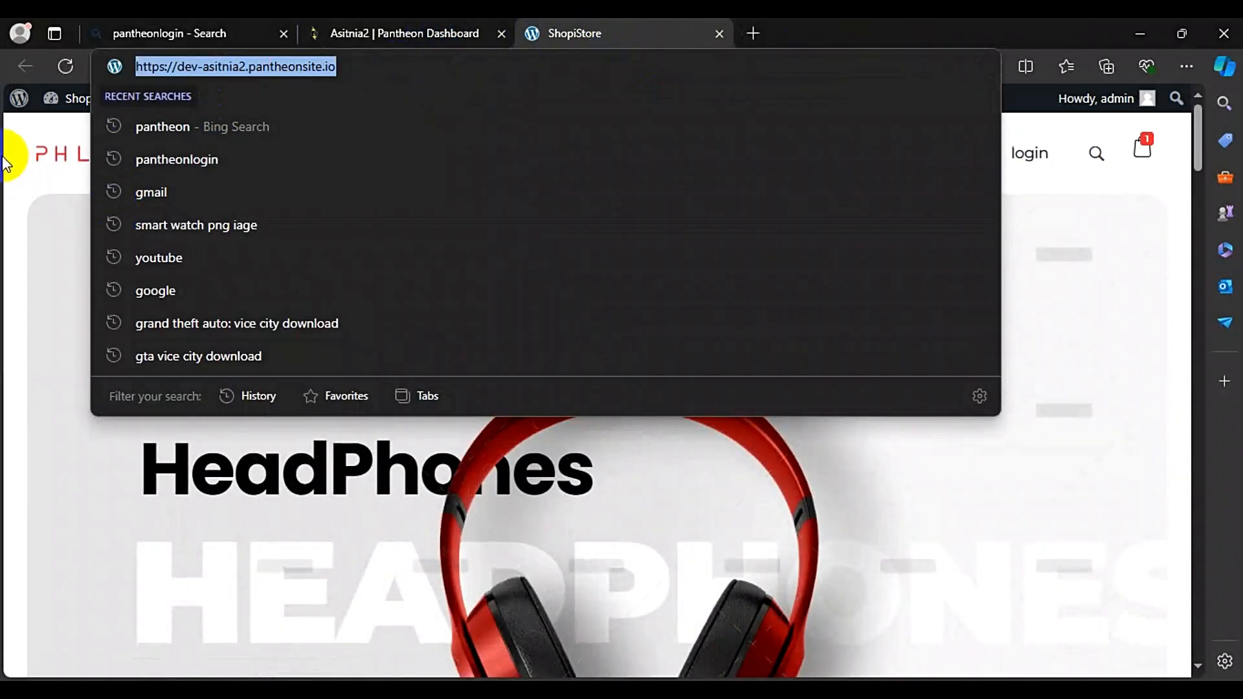
pyautogui.press('Escape')
pyautogui.moveTo(94, 111)
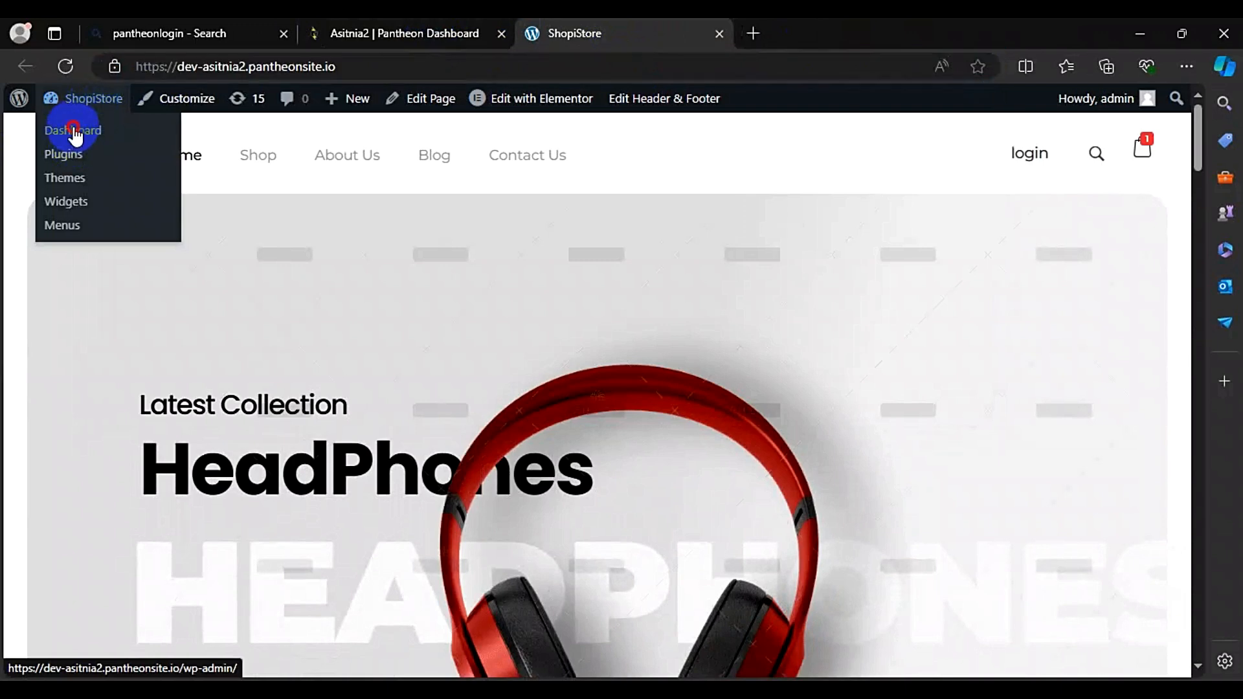
pyautogui.click(75, 131)
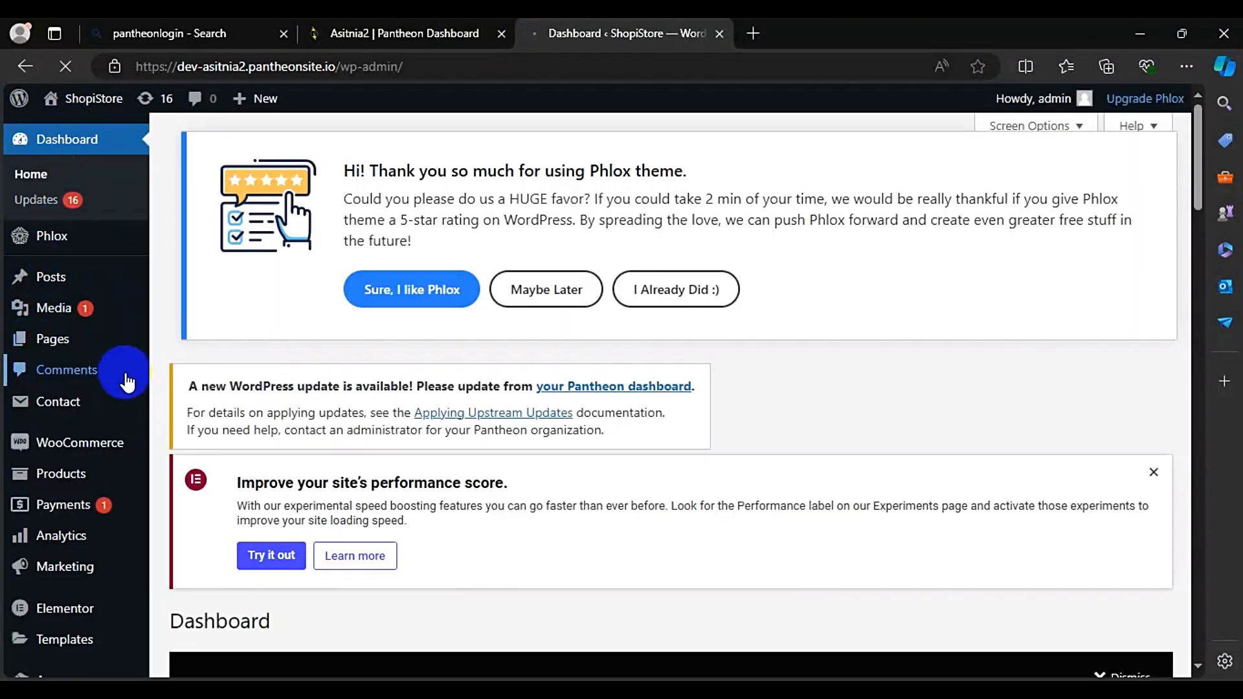
# Step: Open the WooCommerce home page and skip the guided store setup
pyautogui.moveTo(26, 404)
pyautogui.moveTo(73, 453)
pyautogui.moveTo(63, 482)
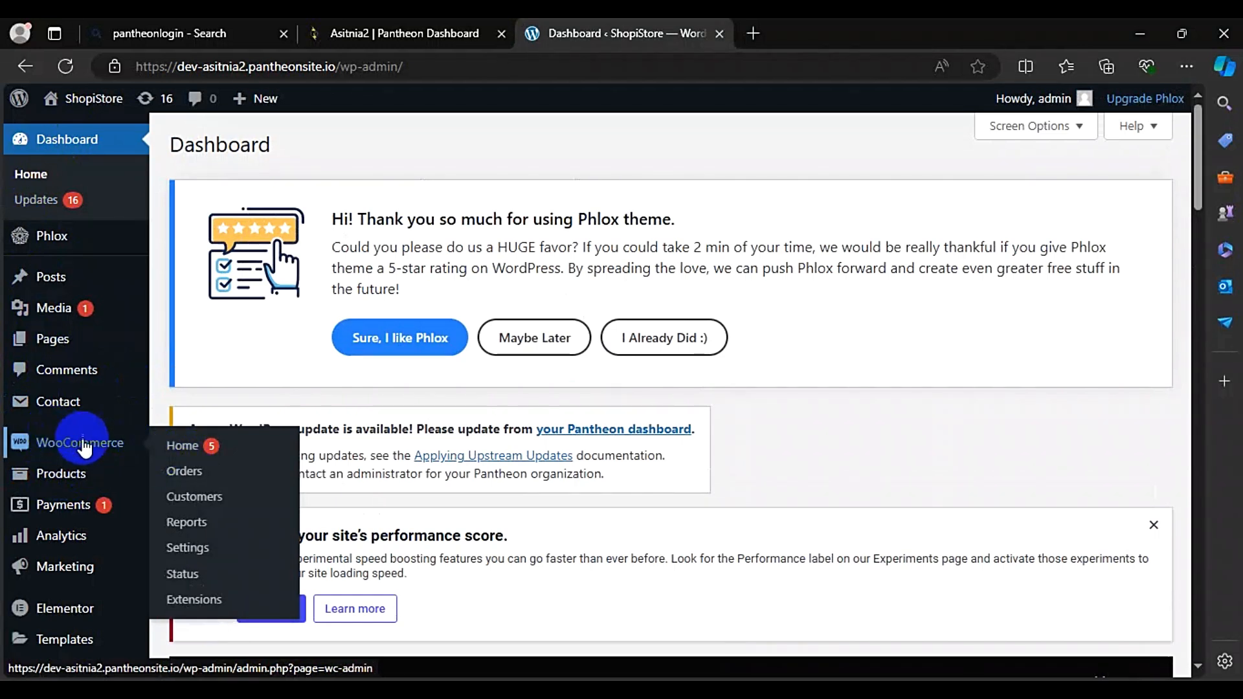
pyautogui.click(205, 450)
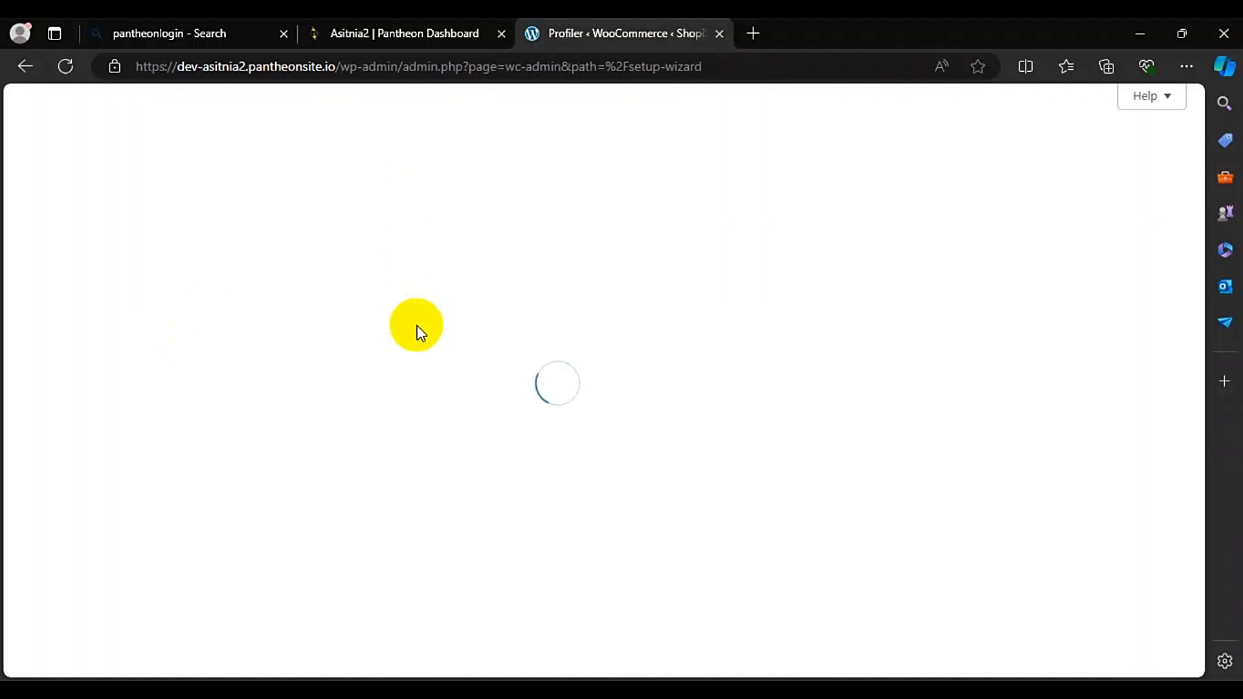
pyautogui.scroll(-1, 414, 355)
pyautogui.scroll(1, 414, 355)
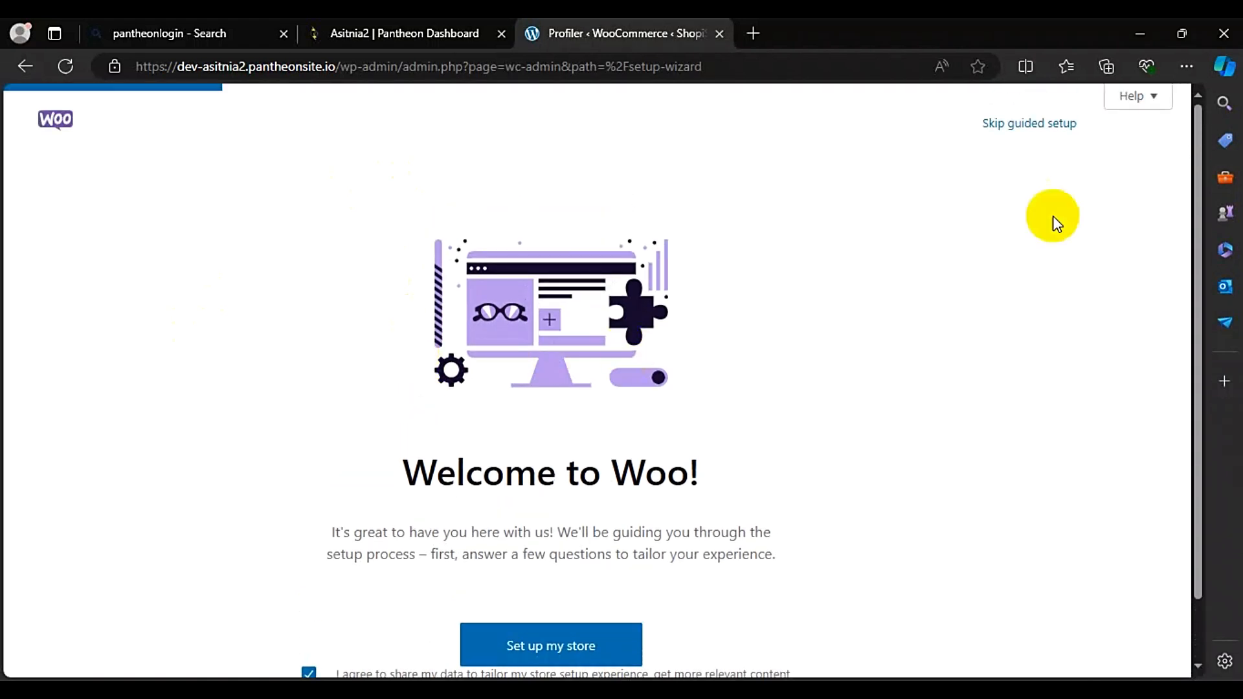
pyautogui.click(1021, 125)
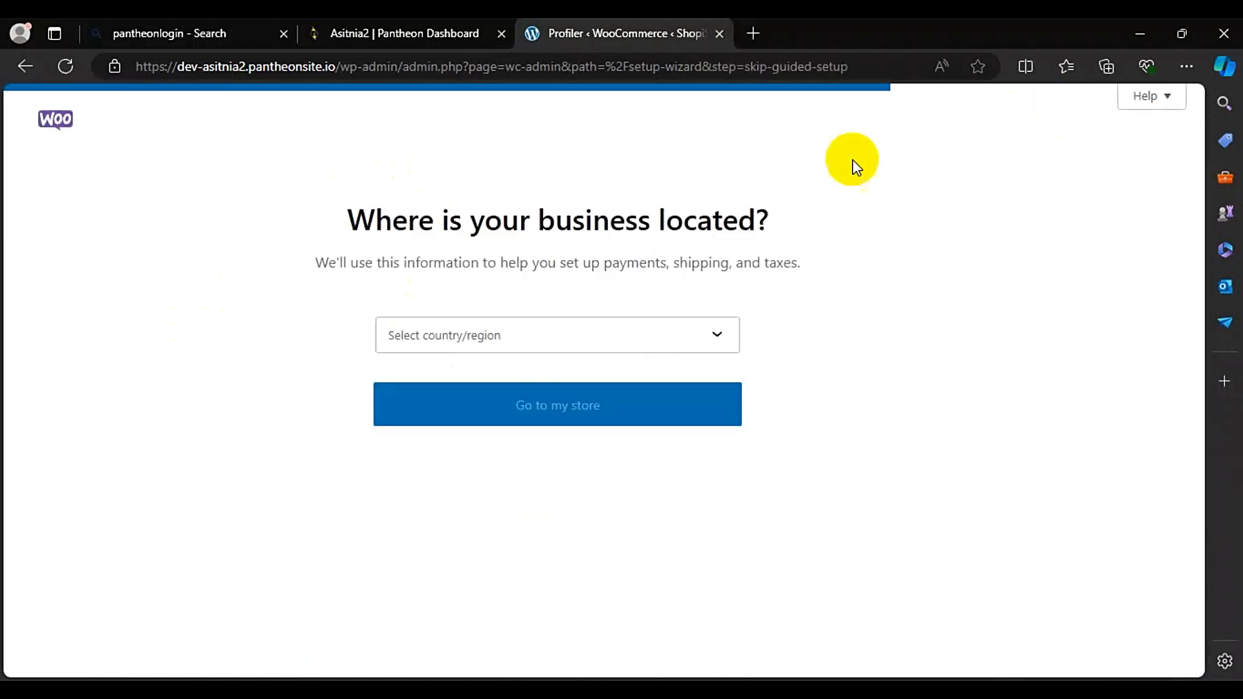
# Step: Set the business location to Pakistan — Sindh and continue to the store
pyautogui.click(535, 333)
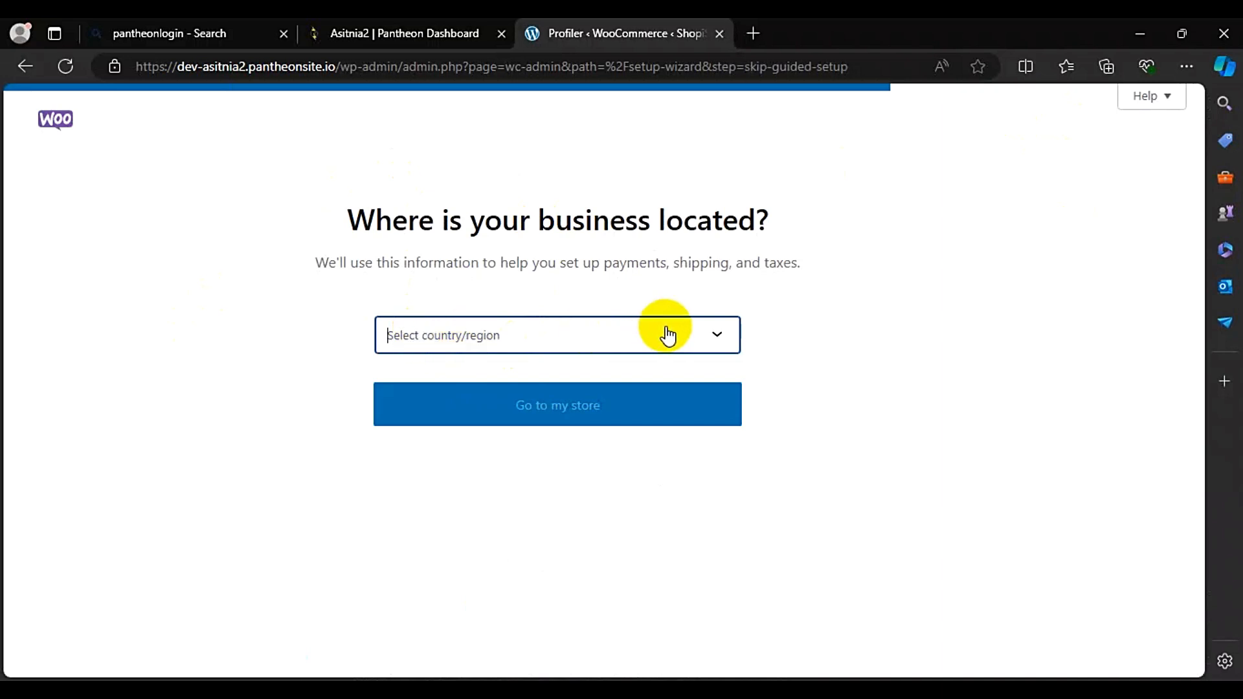
pyautogui.click(712, 334)
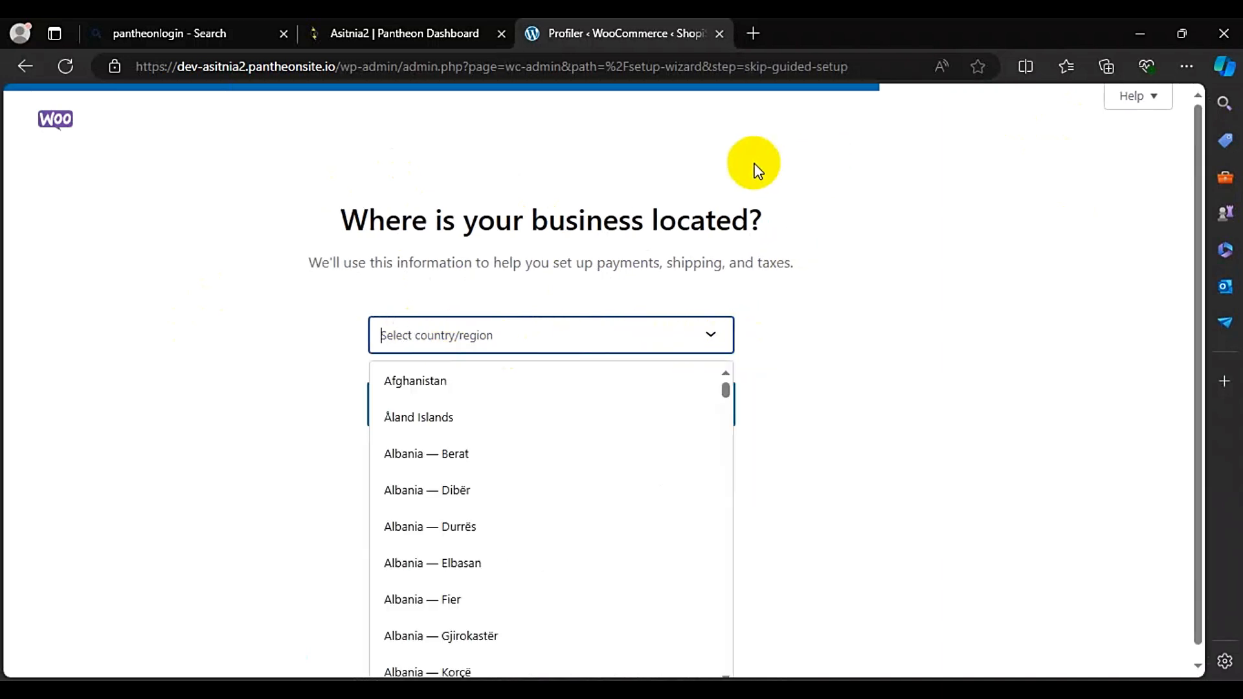
pyautogui.write('pak')
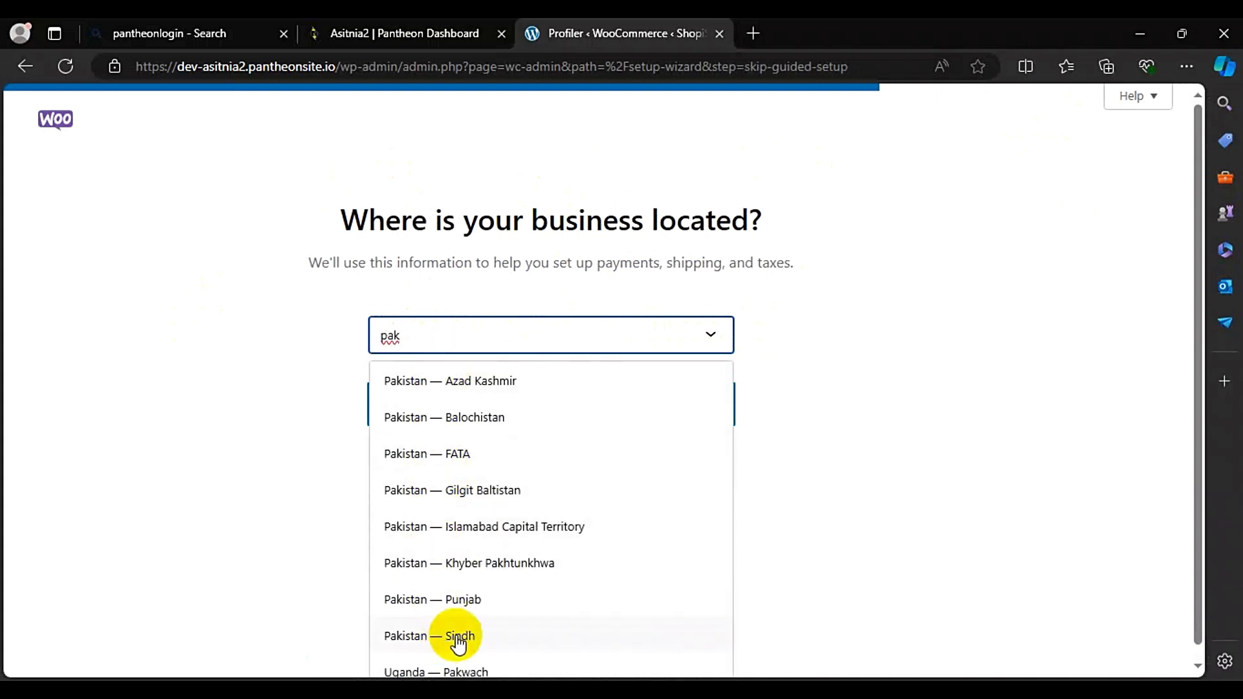
pyautogui.click(455, 625)
pyautogui.click(583, 407)
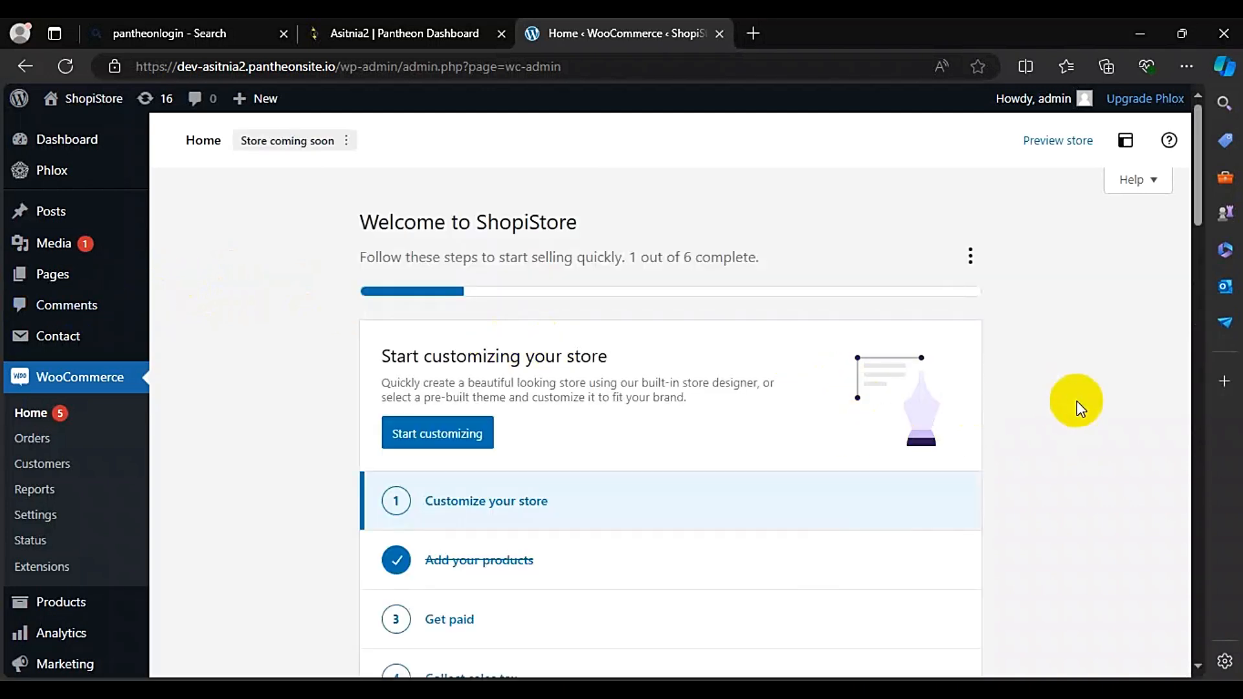
# Step: Review the store setup tasks on the WooCommerce home page and check the store's orders page
pyautogui.scroll(-4, 1077, 401)
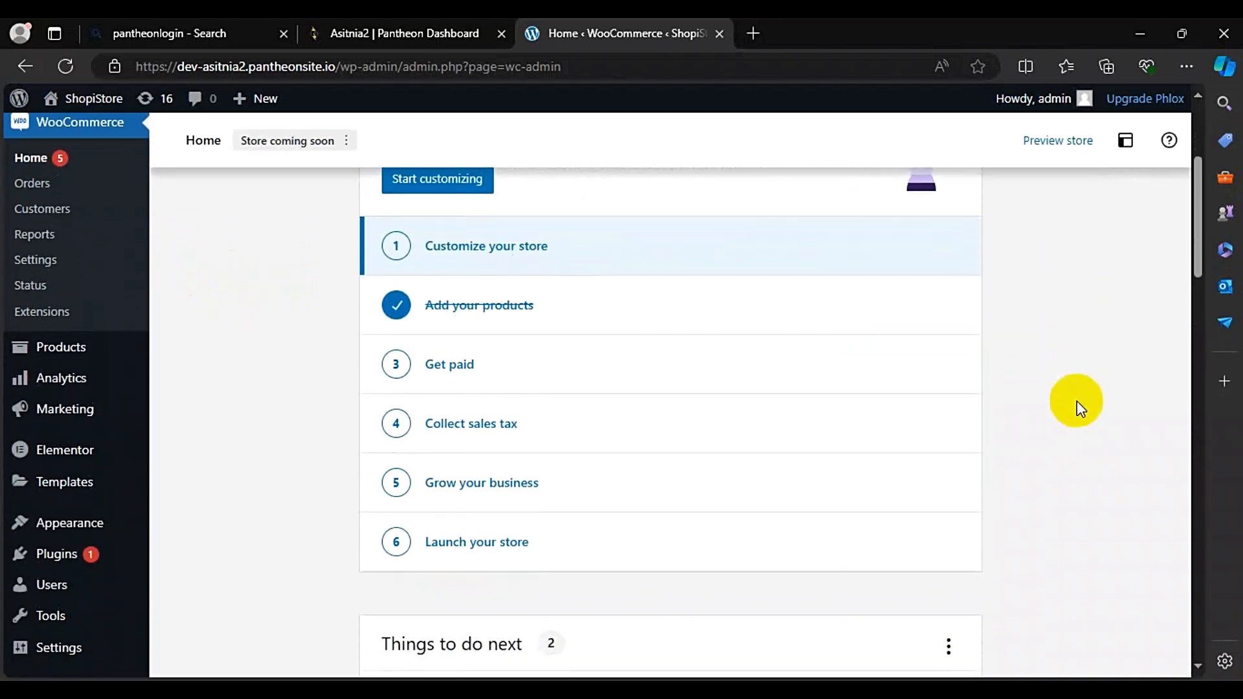
pyautogui.scroll(-1, 1078, 402)
pyautogui.scroll(2, 1077, 401)
pyautogui.scroll(3, 1077, 401)
pyautogui.scroll(-5, 1077, 402)
pyautogui.scroll(2, 1077, 402)
pyautogui.scroll(2, 1077, 402)
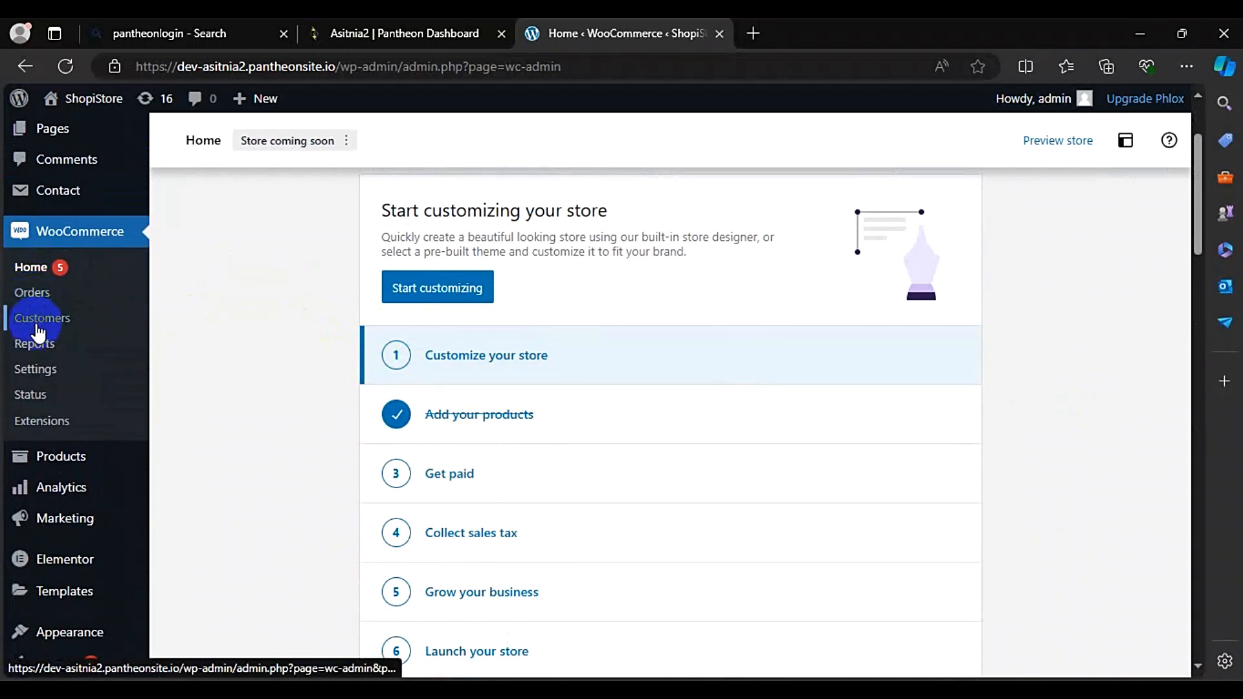
pyautogui.click(46, 298)
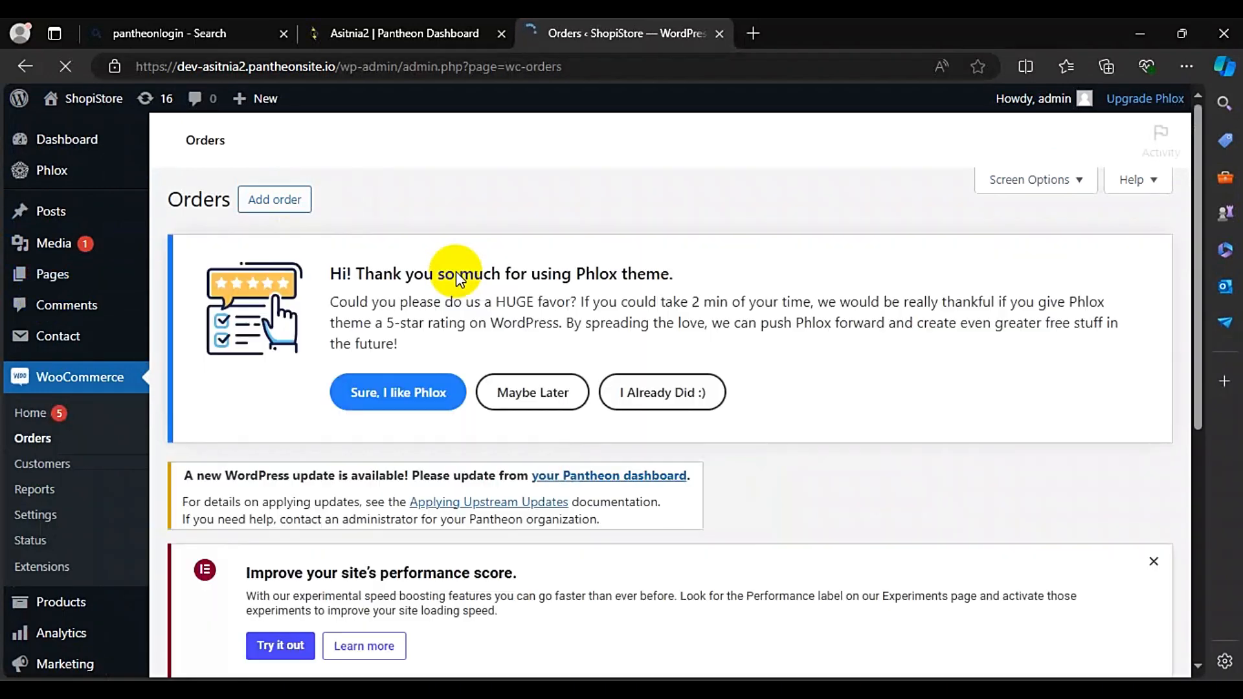
pyautogui.scroll(-7, 457, 272)
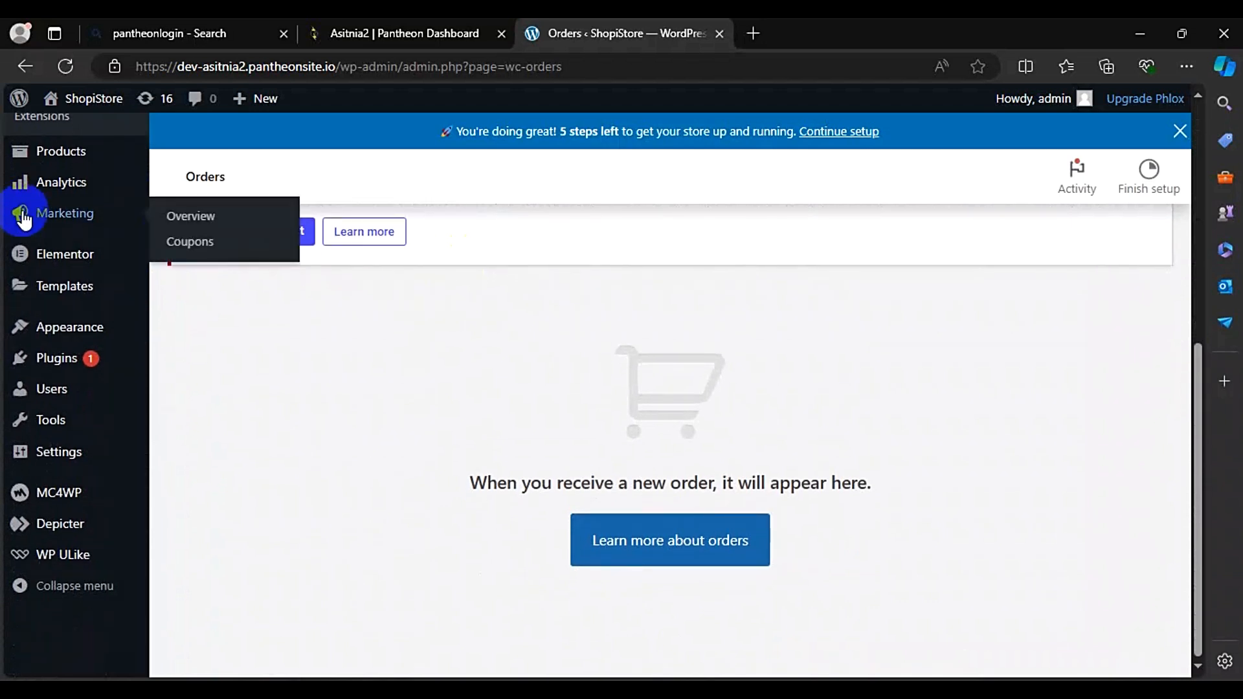
# Step: Go to the store's product list and open the Beats product for editing
pyautogui.click(49, 153)
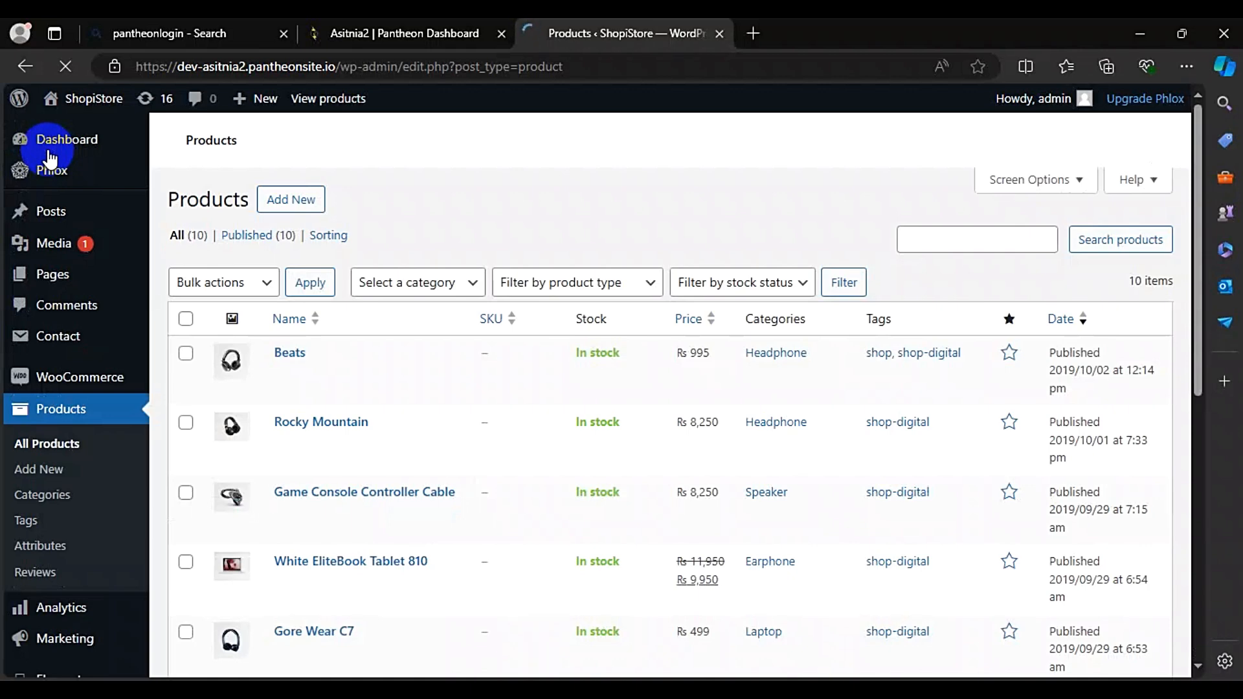
pyautogui.scroll(-1, 49, 157)
pyautogui.scroll(-3, 48, 157)
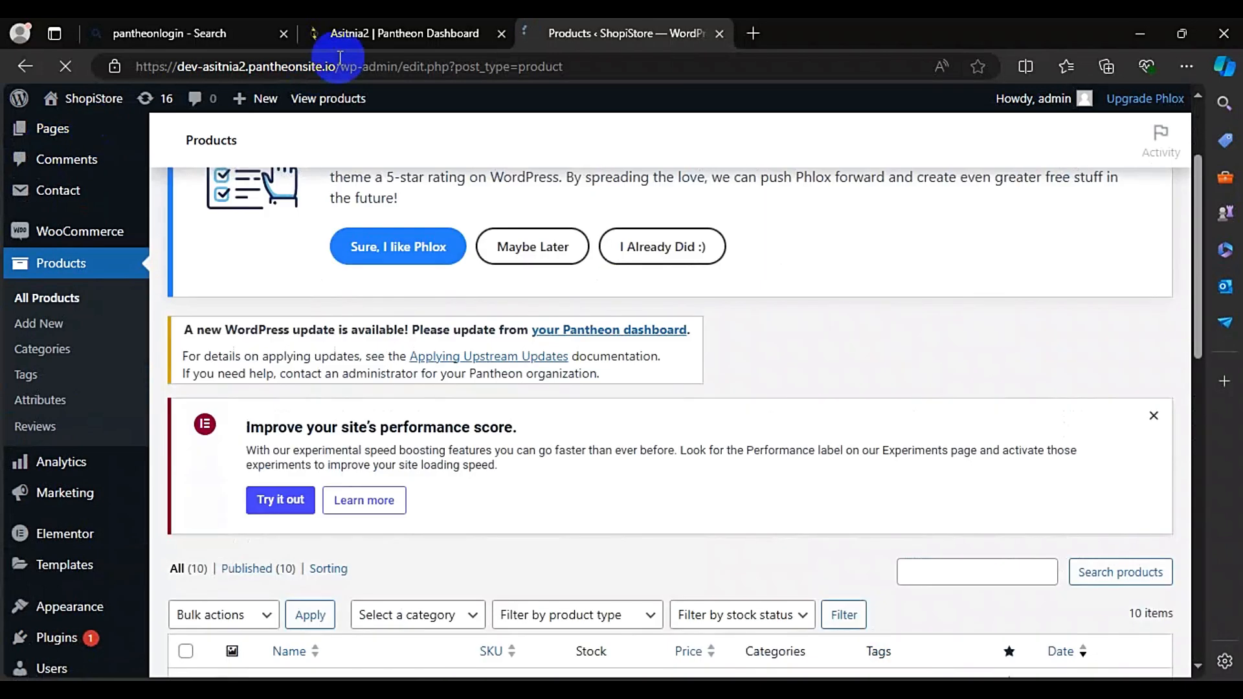
pyautogui.scroll(-6, 686, 337)
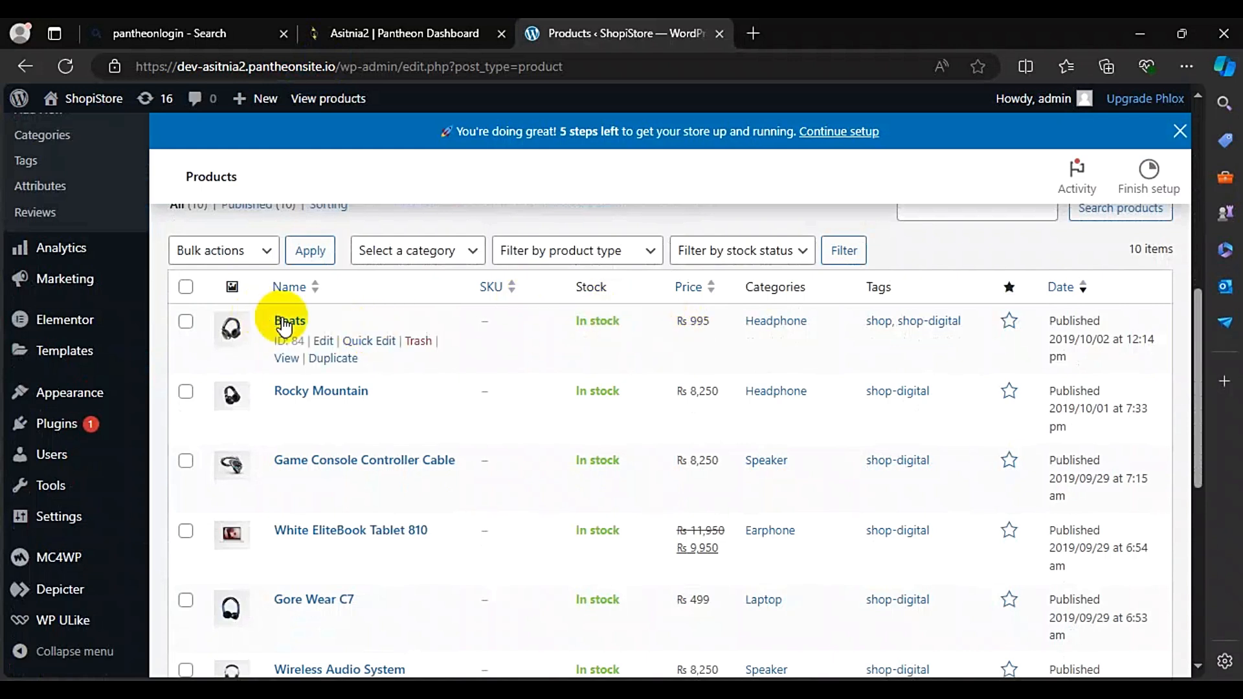
pyautogui.click(299, 324)
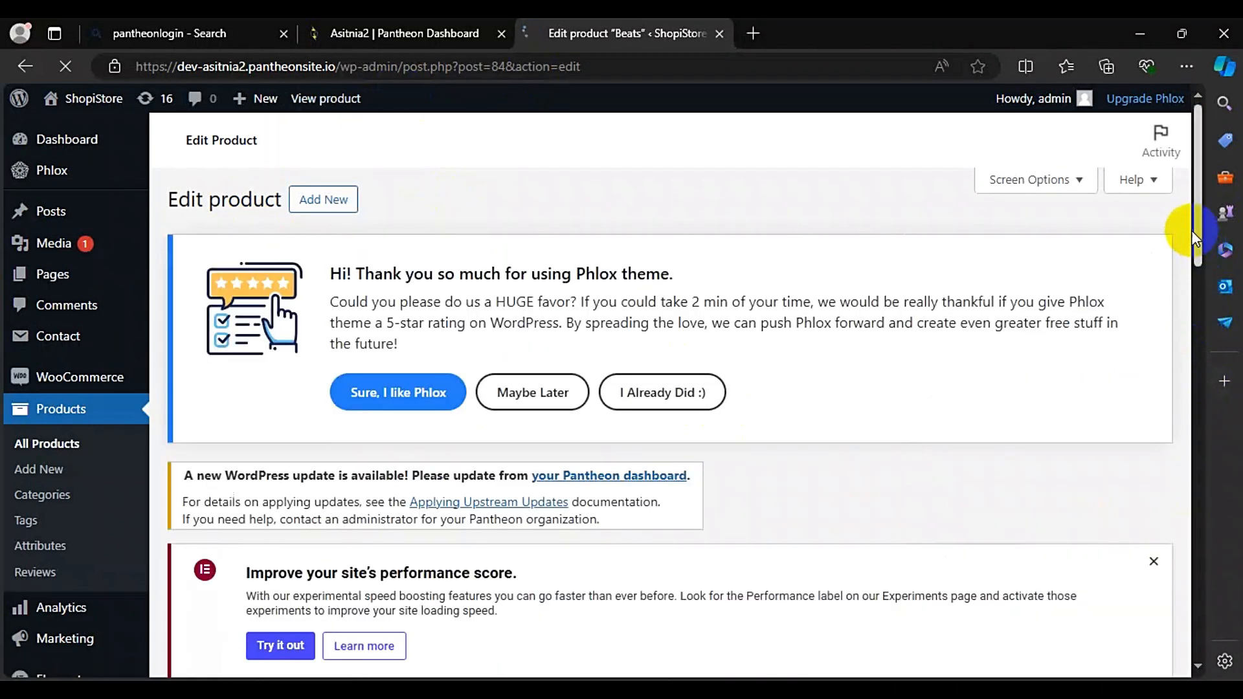
# Step: Replace the entire product description text of the Beats product with "Base Headphones"
pyautogui.moveTo(1194, 233); pyautogui.dragTo(1194, 408)
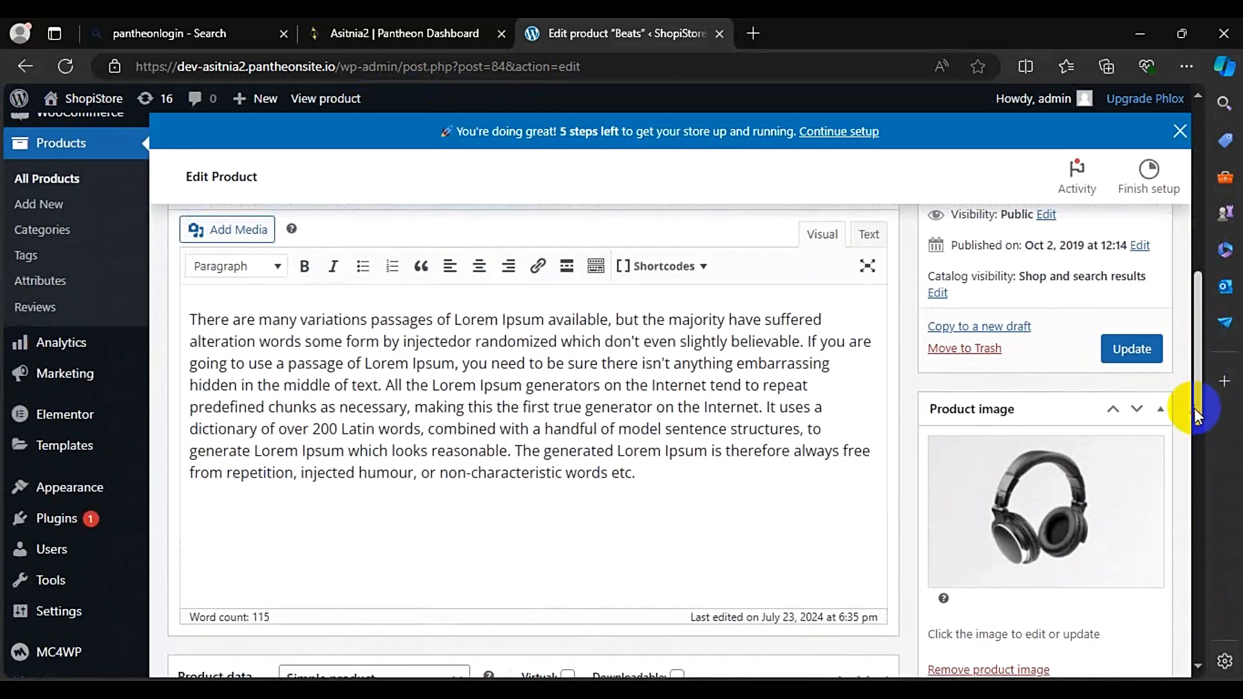
pyautogui.hotkey('ctrl', 'a')
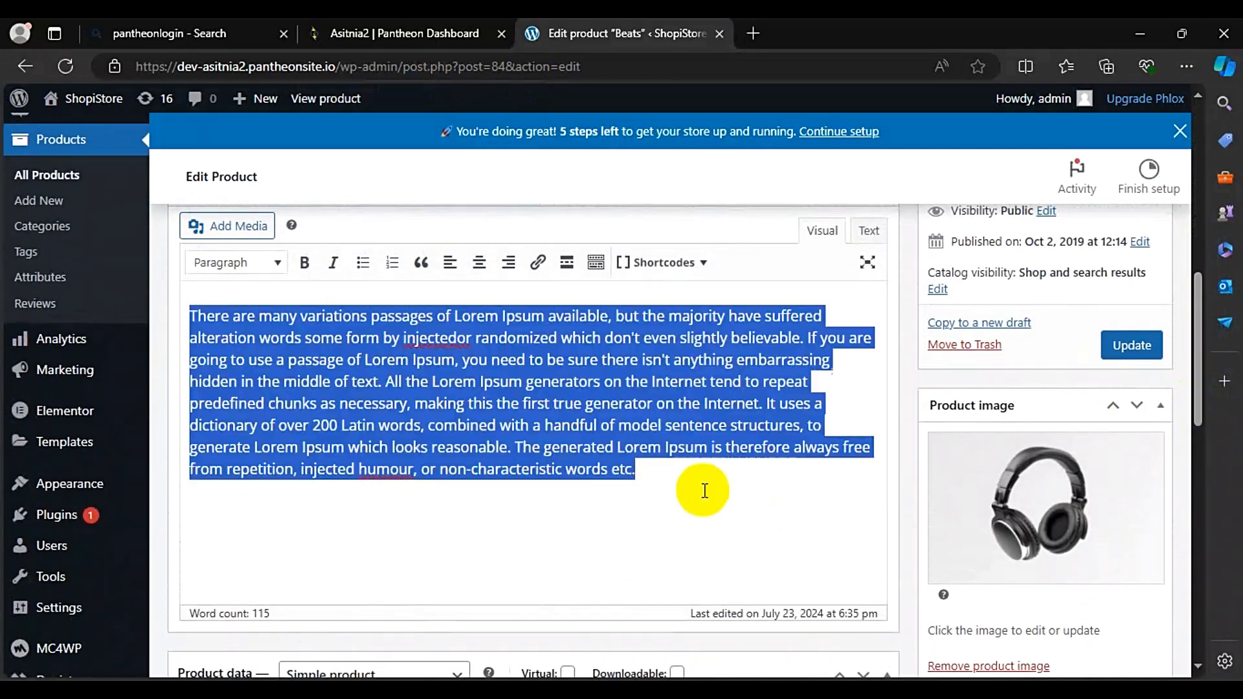
pyautogui.press('BackSpace')
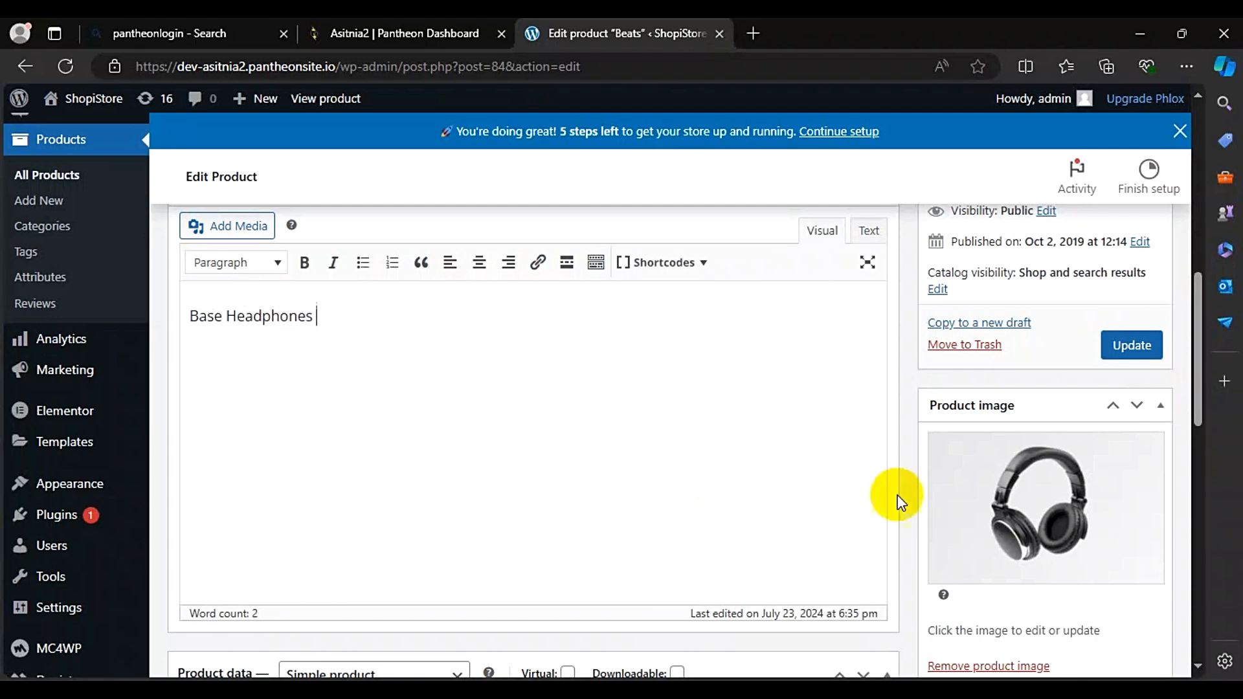
# Step: Set the product's regular price to Rs 1000 and its sale price to Rs 900
pyautogui.moveTo(1195, 353); pyautogui.dragTo(1207, 425)
pyautogui.moveTo(569, 415); pyautogui.dragTo(457, 427)
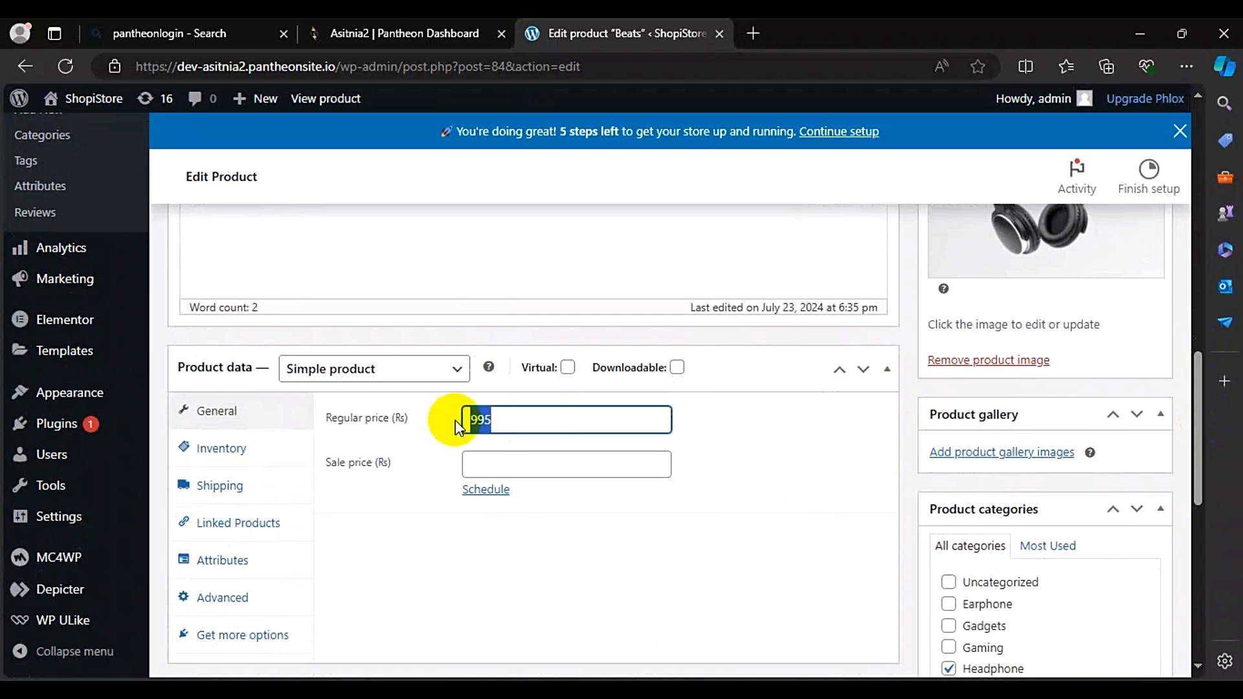
pyautogui.click(492, 467)
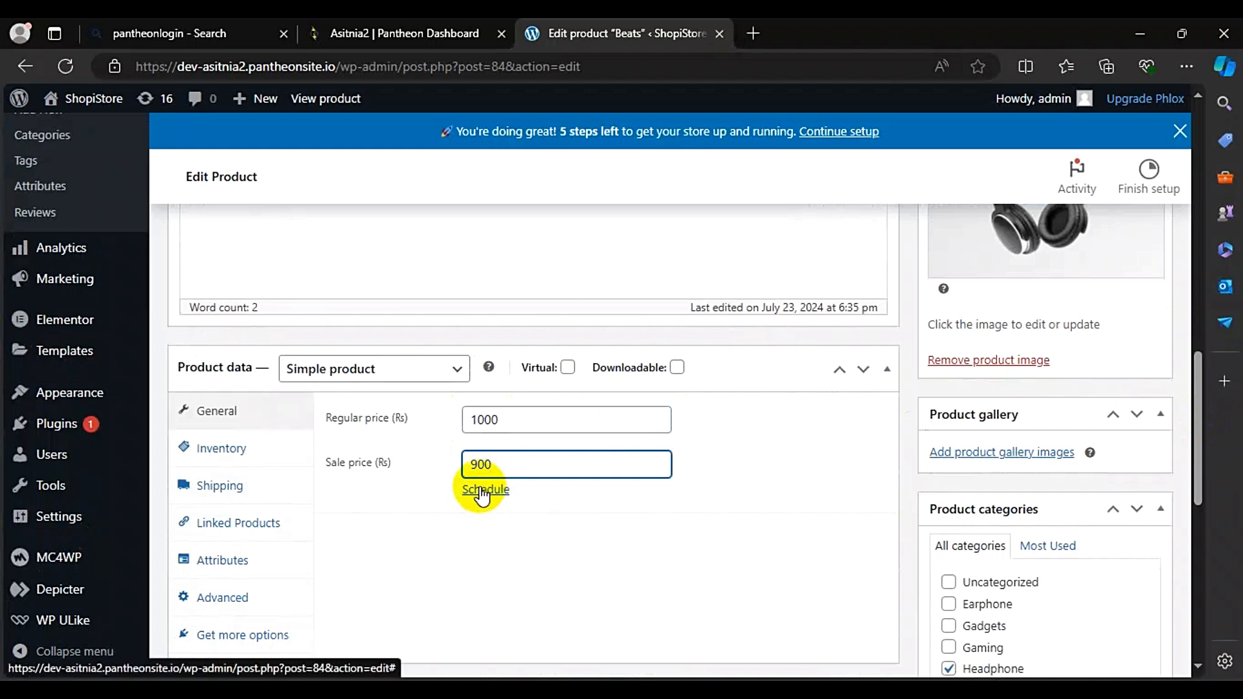
# Step: Schedule the sale price to run from 2024-07-31 to 2024-08-07
pyautogui.click(484, 497)
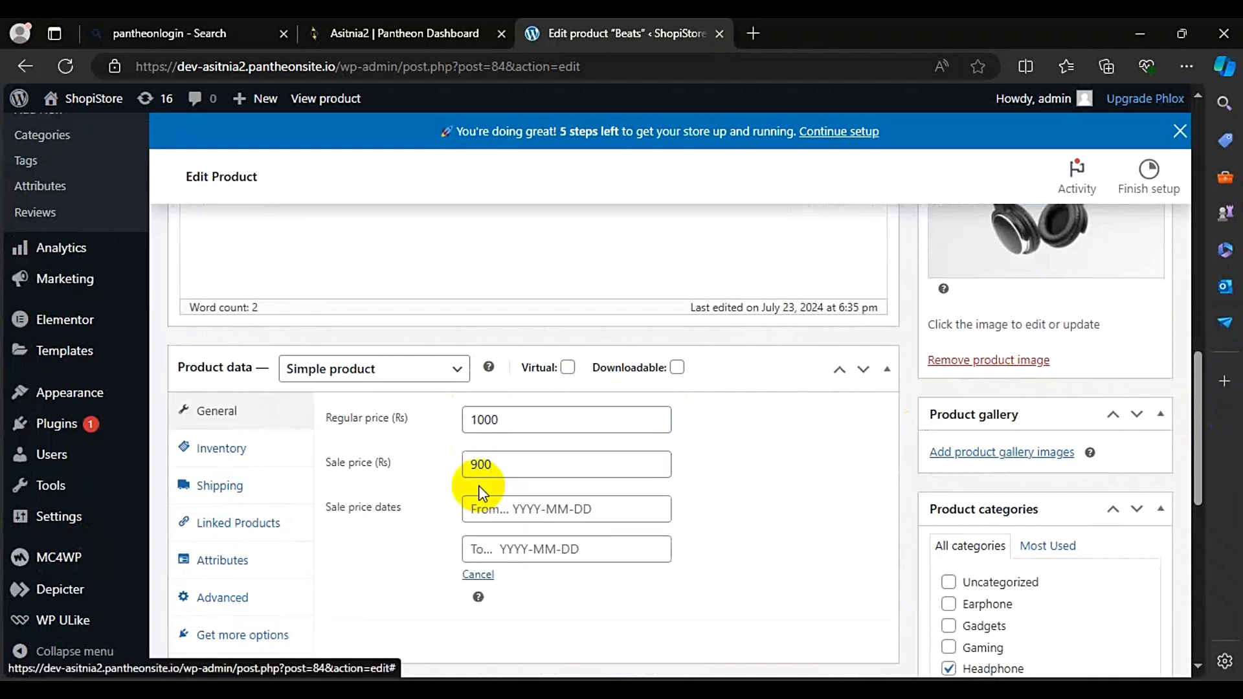
pyautogui.click(522, 517)
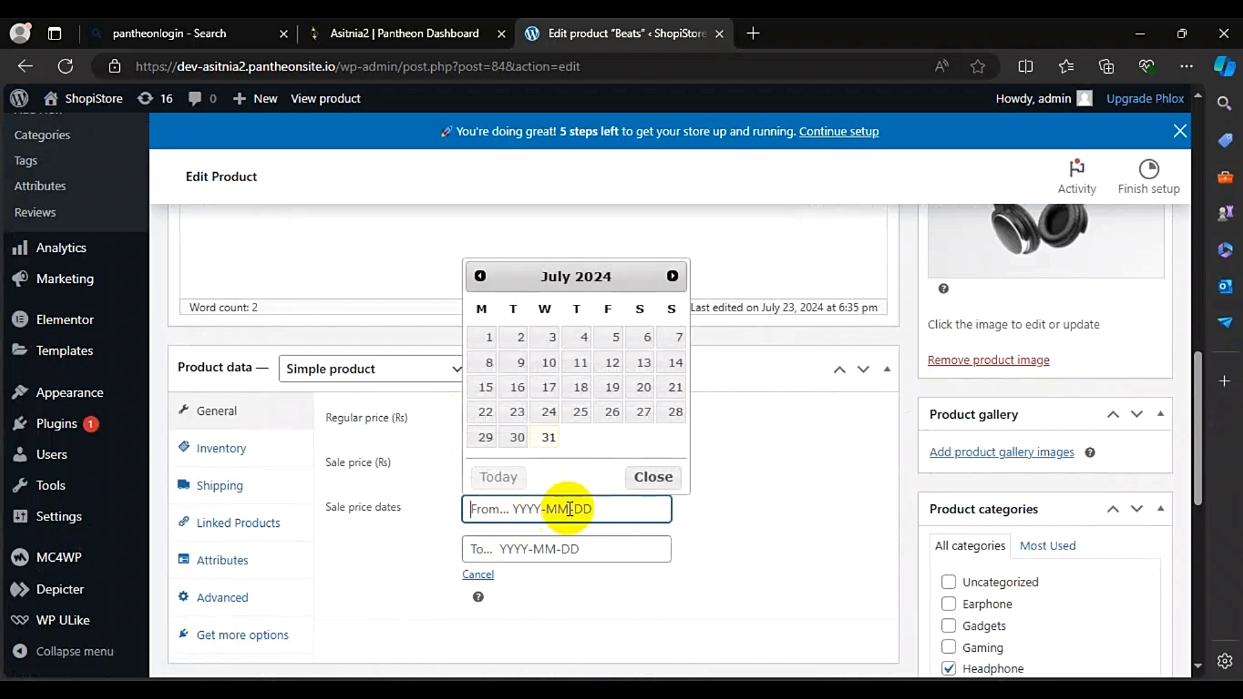
pyautogui.click(546, 437)
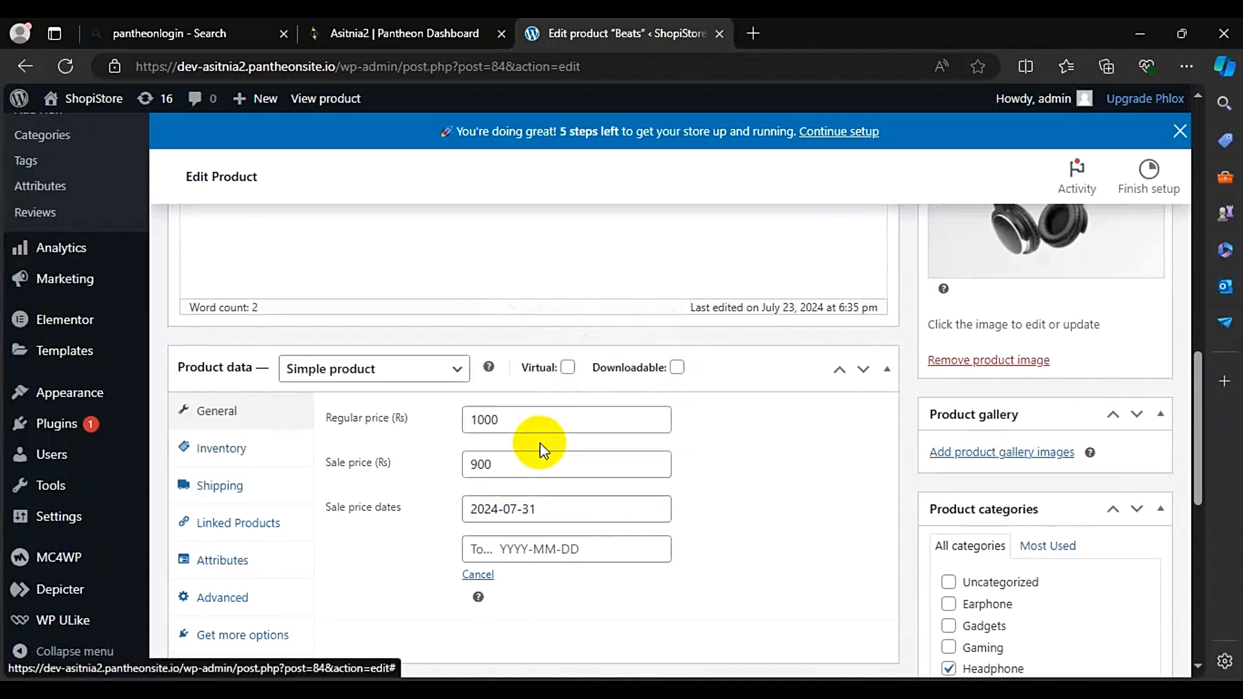
pyautogui.click(533, 549)
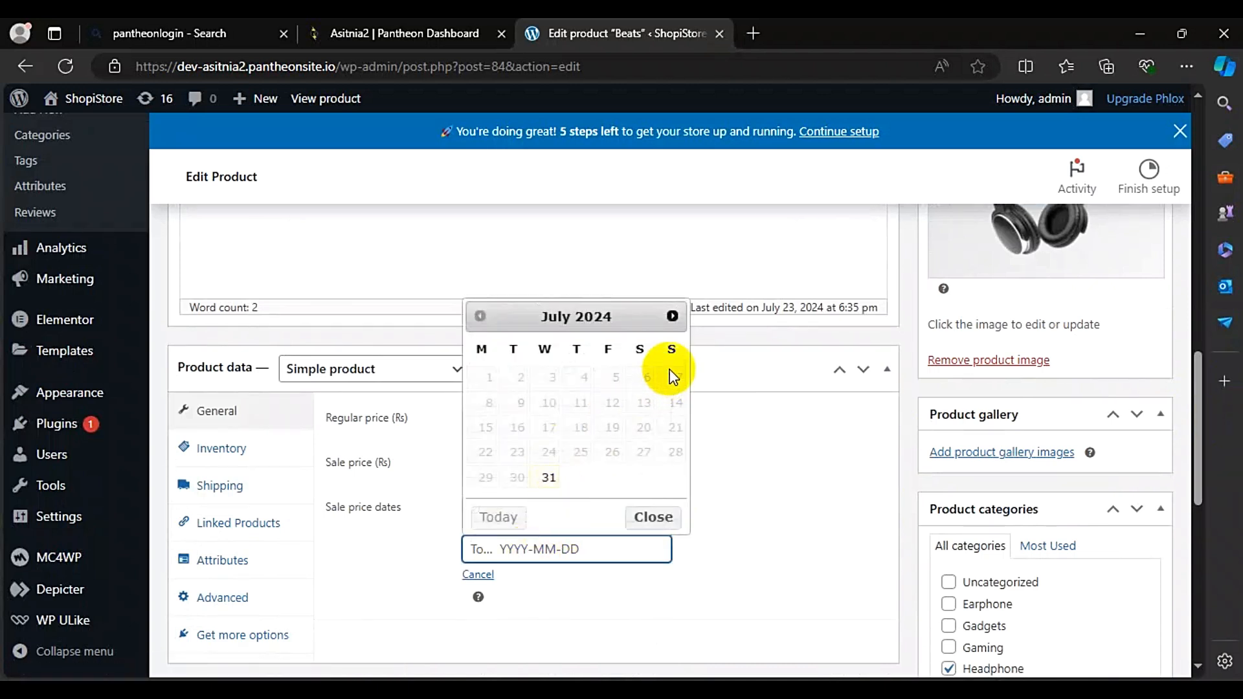
pyautogui.click(672, 319)
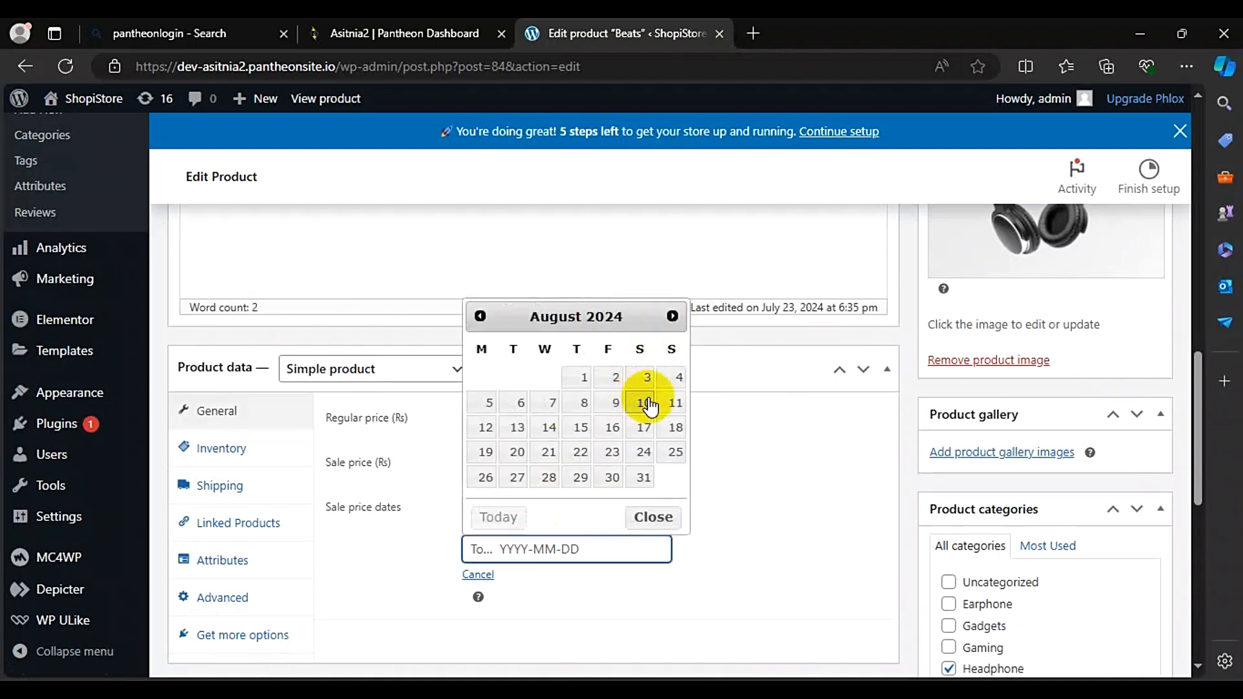
pyautogui.click(552, 405)
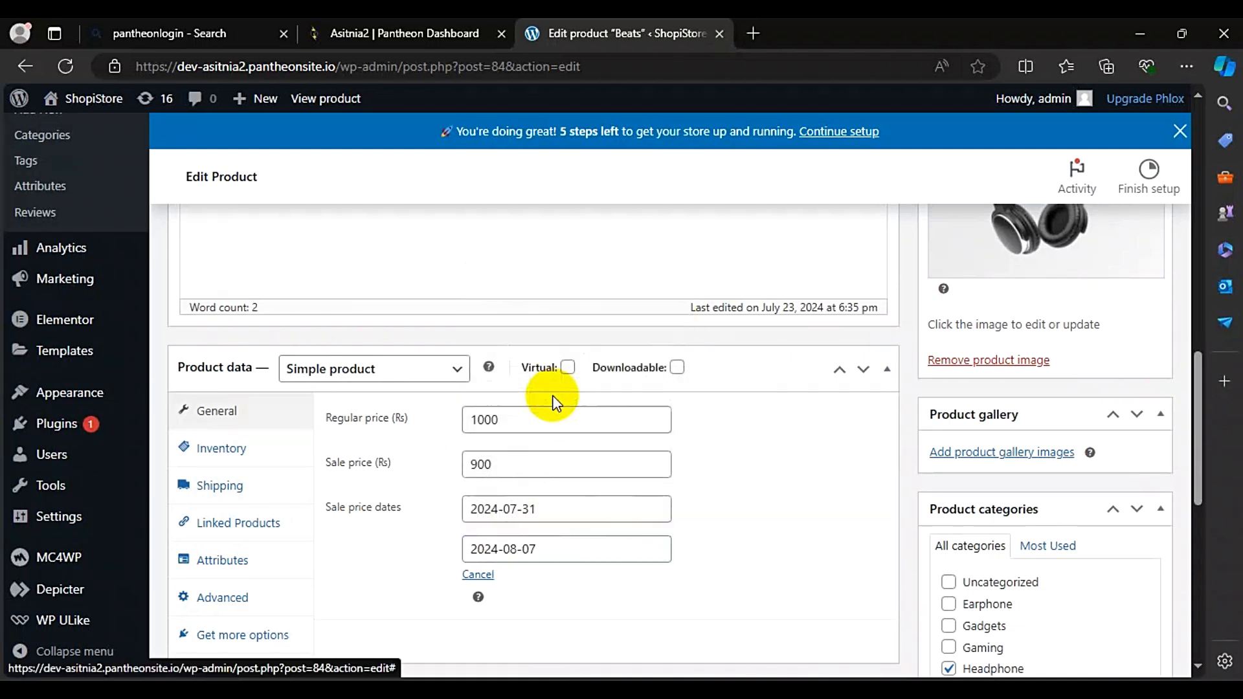
# Step: Rename the product to "Beats Headphones" and update it
pyautogui.scroll(-3, 732, 522)
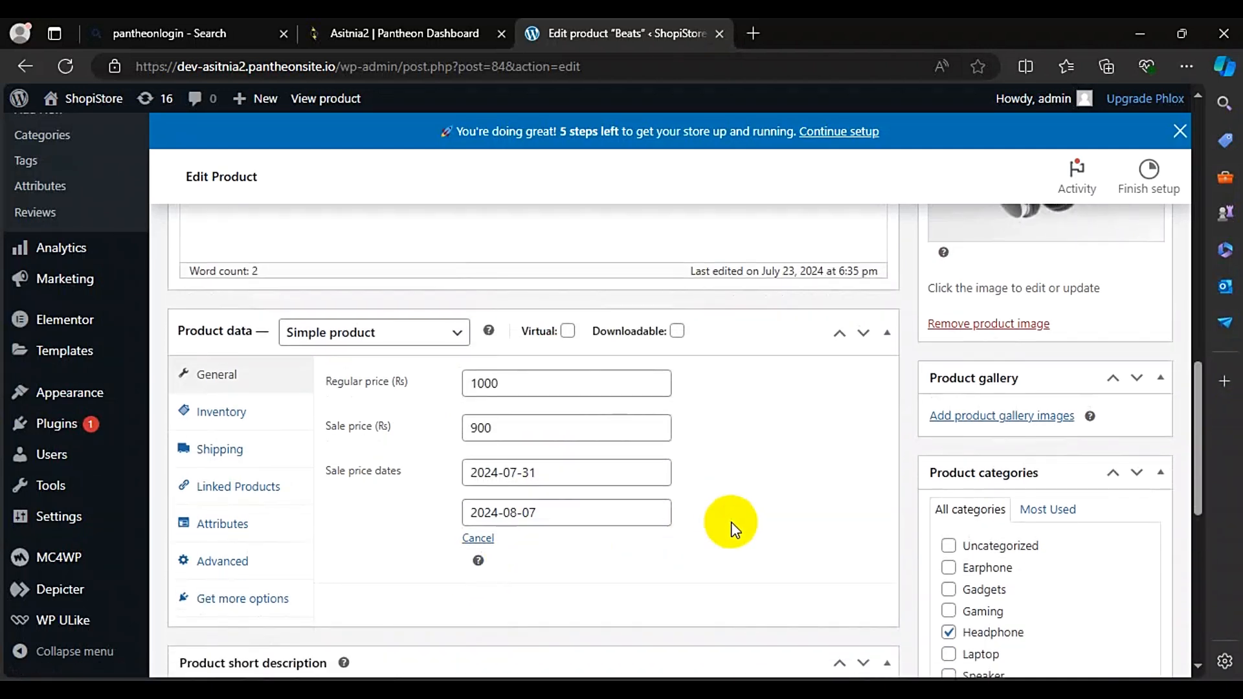
pyautogui.scroll(2, 732, 522)
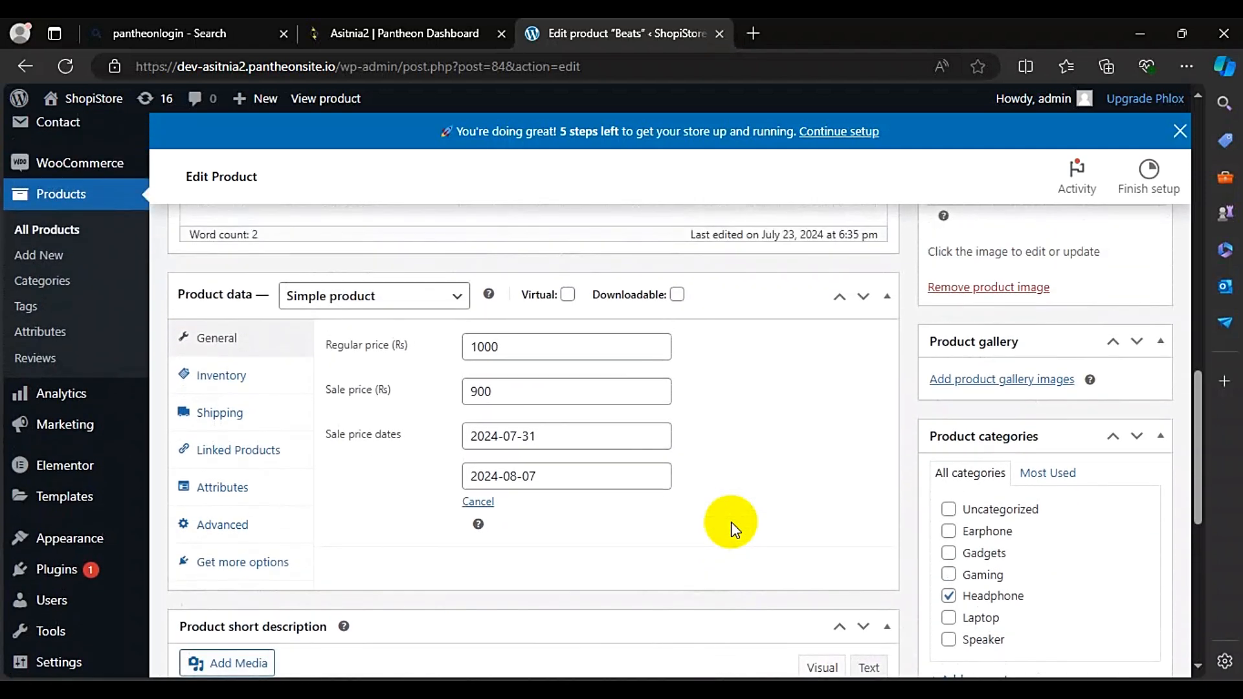
pyautogui.scroll(-4, 732, 522)
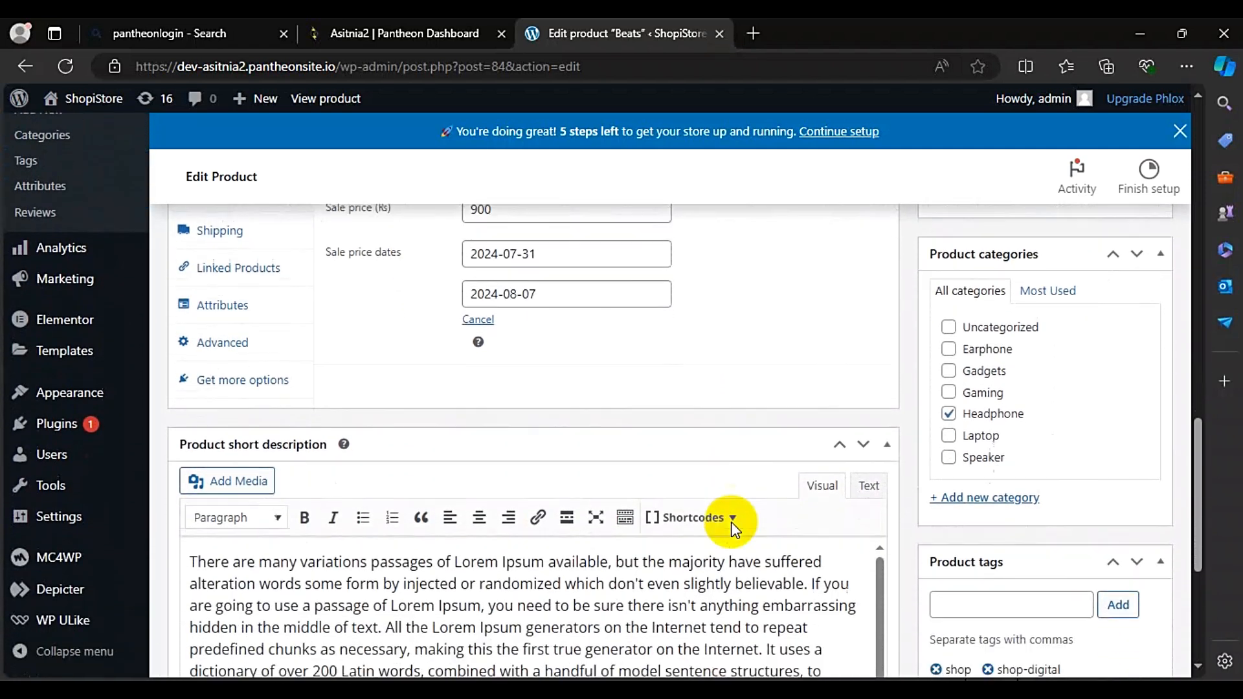
pyautogui.scroll(4, 731, 522)
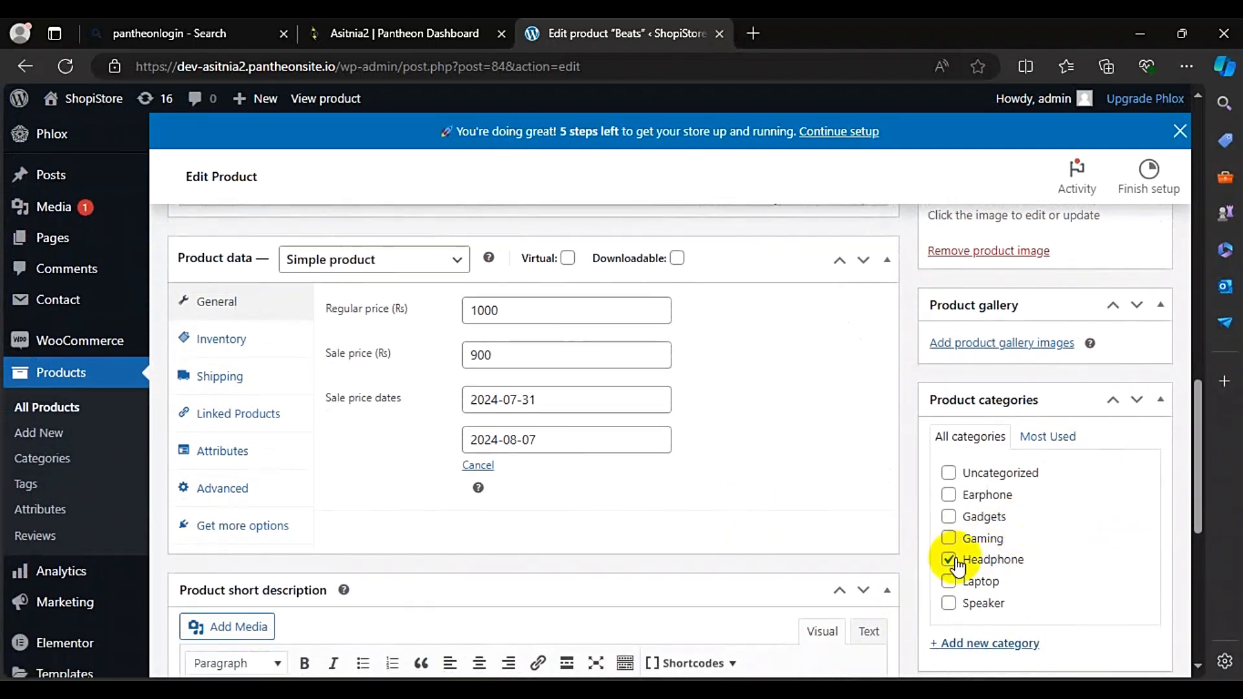
pyautogui.scroll(-1, 950, 570)
pyautogui.scroll(6, 950, 569)
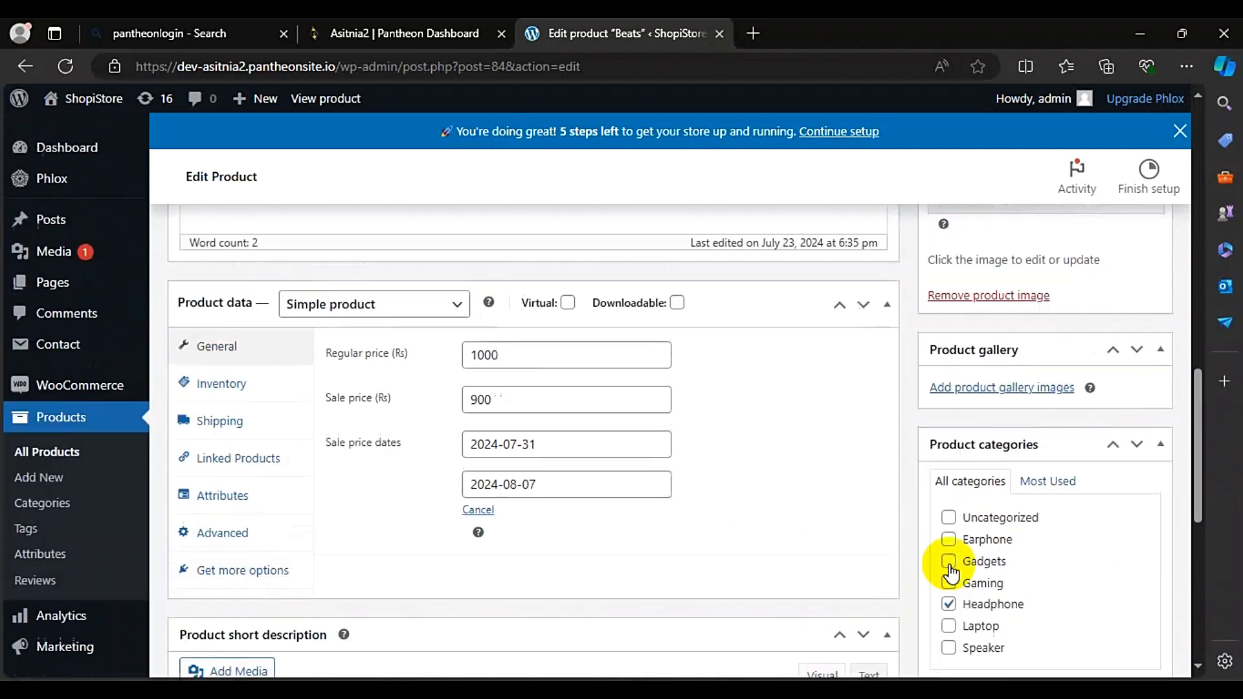
pyautogui.scroll(4, 949, 564)
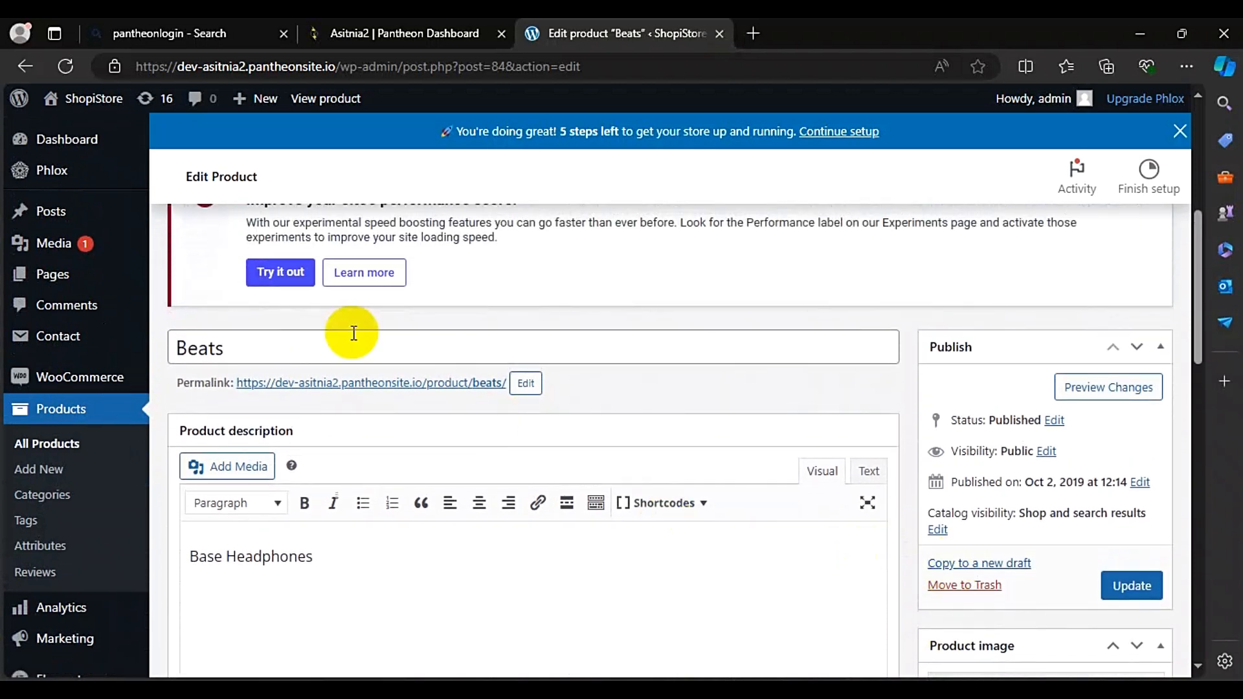
pyautogui.click(281, 349)
pyautogui.write('Headphones')
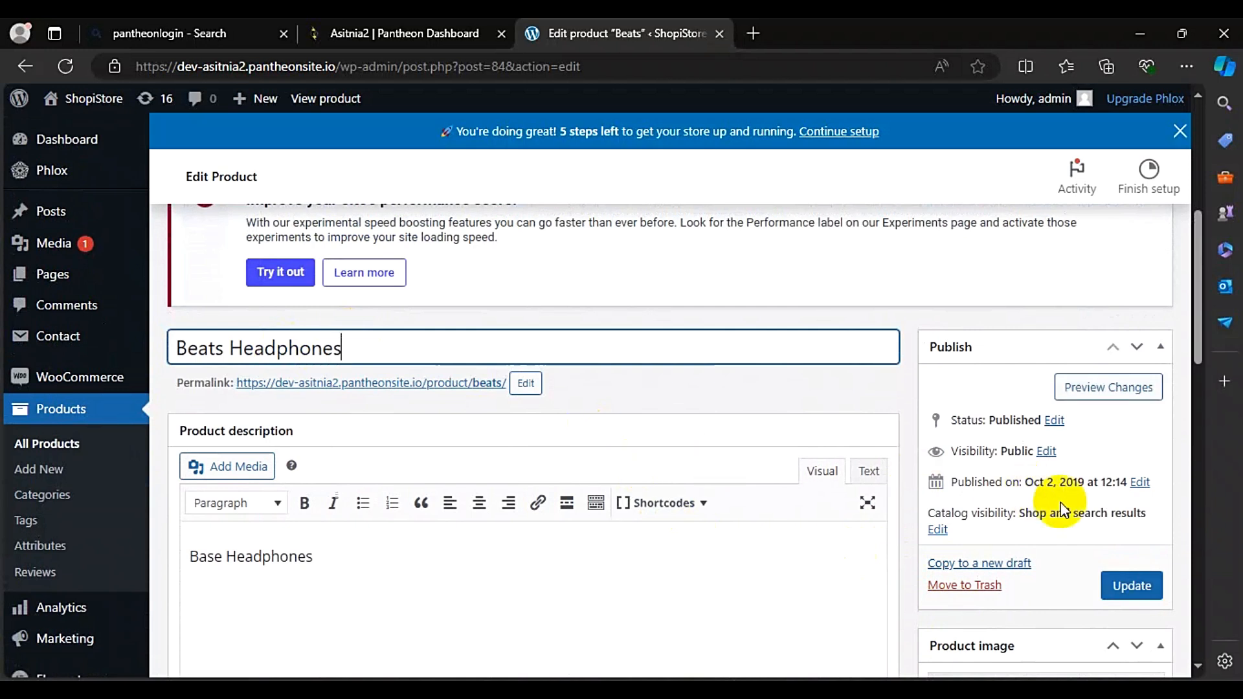
pyautogui.click(1115, 590)
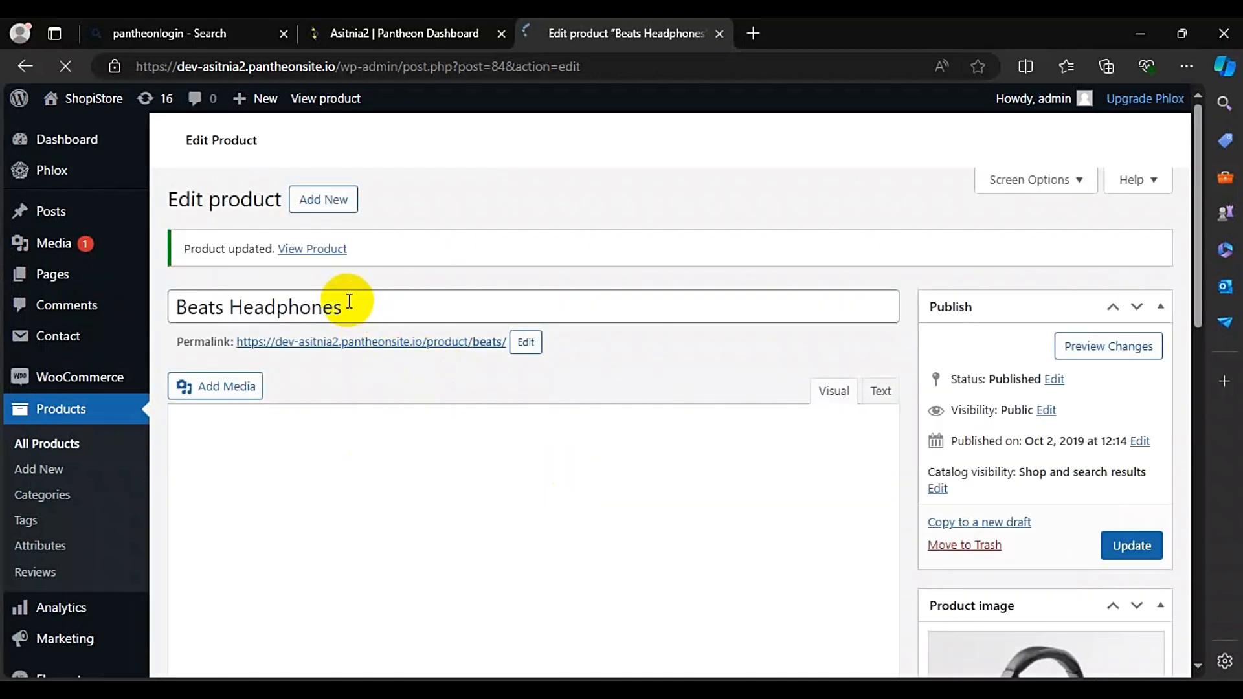
# Step: View the updated product on the storefront and examine its title, sale price, description and related products
pyautogui.click(315, 252)
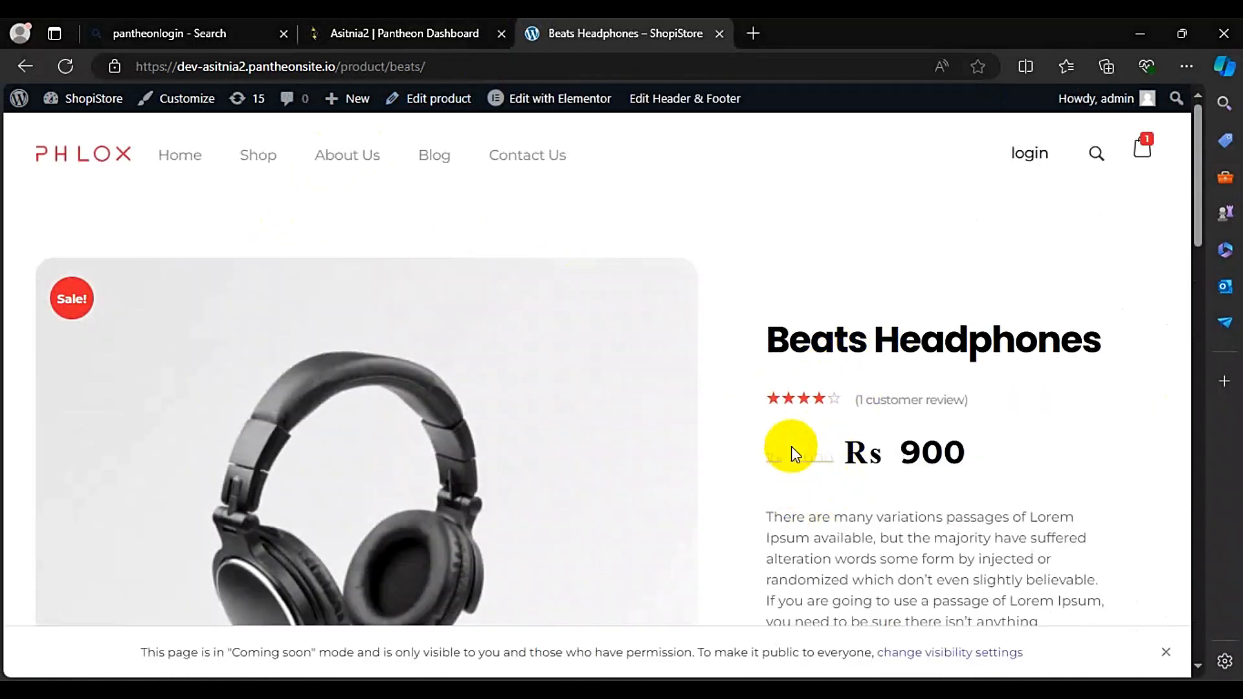
pyautogui.moveTo(905, 452); pyautogui.dragTo(981, 457)
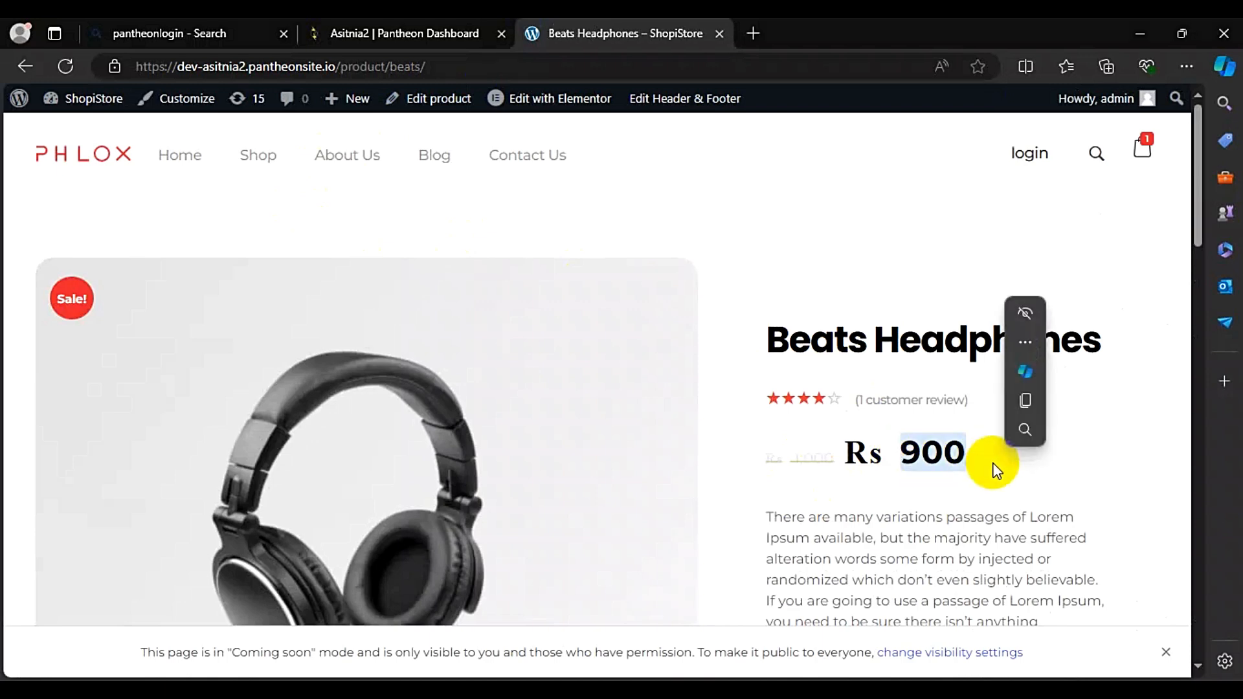
pyautogui.click(819, 314)
pyautogui.scroll(-1, 824, 317)
pyautogui.scroll(-3, 825, 319)
pyautogui.scroll(1, 825, 318)
pyautogui.scroll(-5, 826, 321)
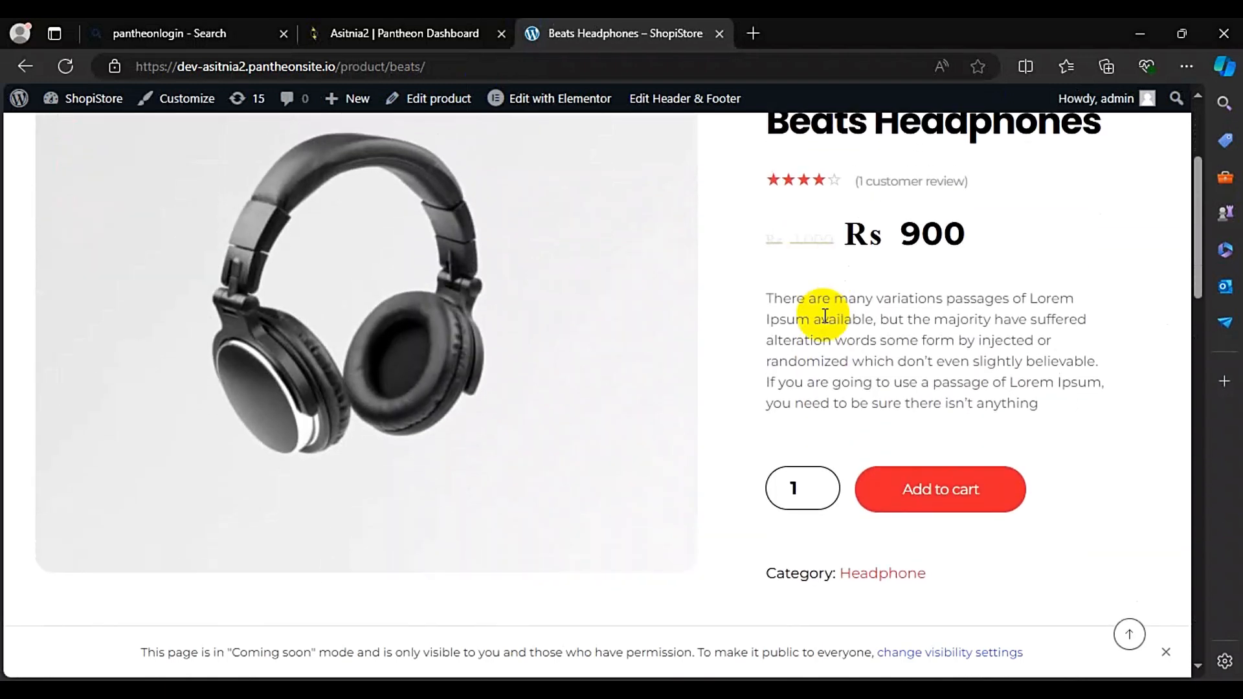
pyautogui.scroll(-3, 822, 322)
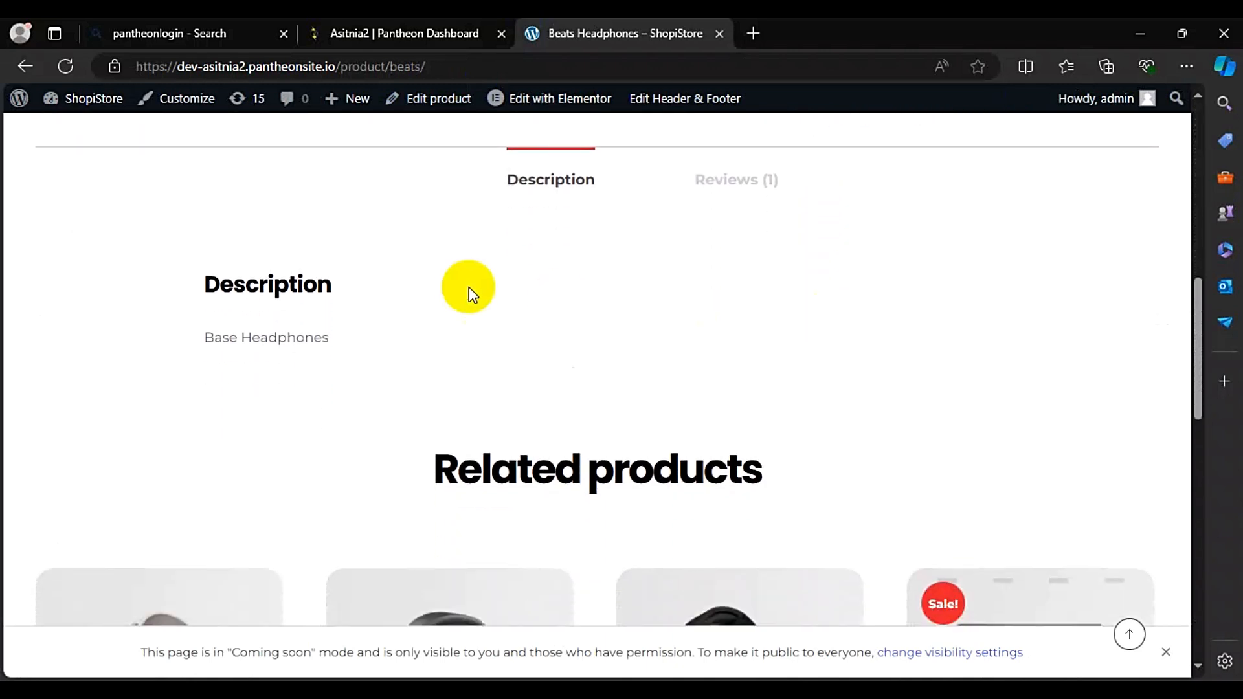
pyautogui.scroll(-6, 496, 267)
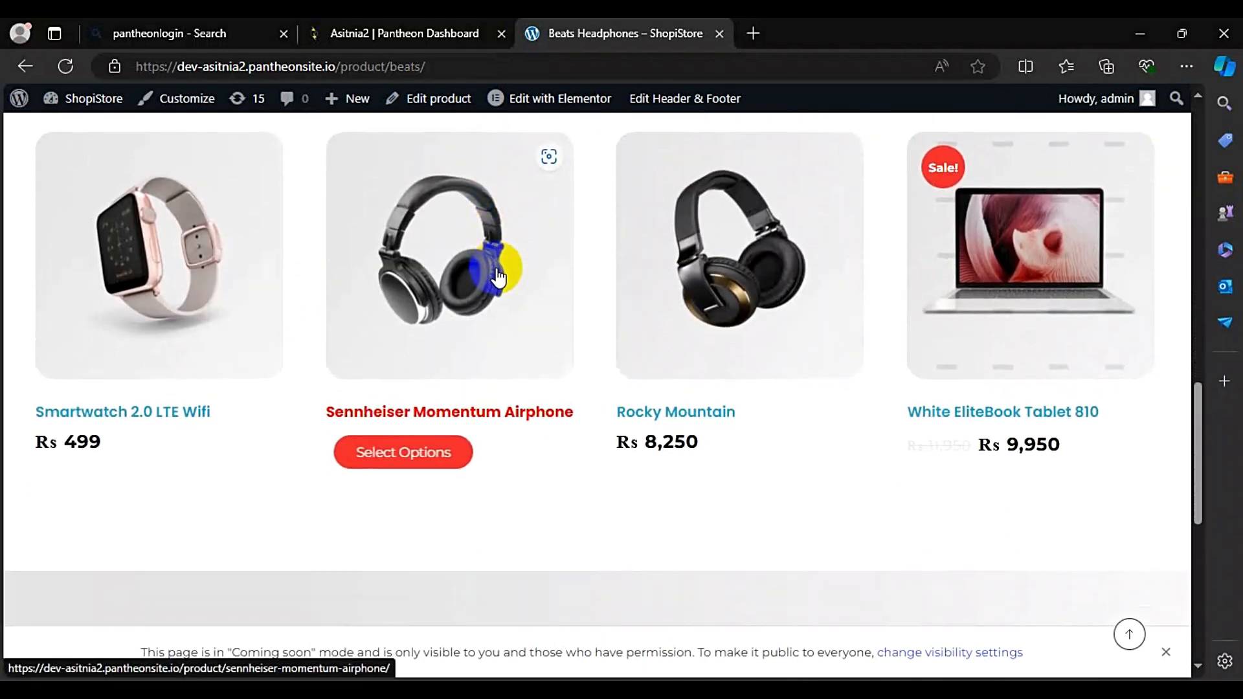
pyautogui.scroll(10, 496, 267)
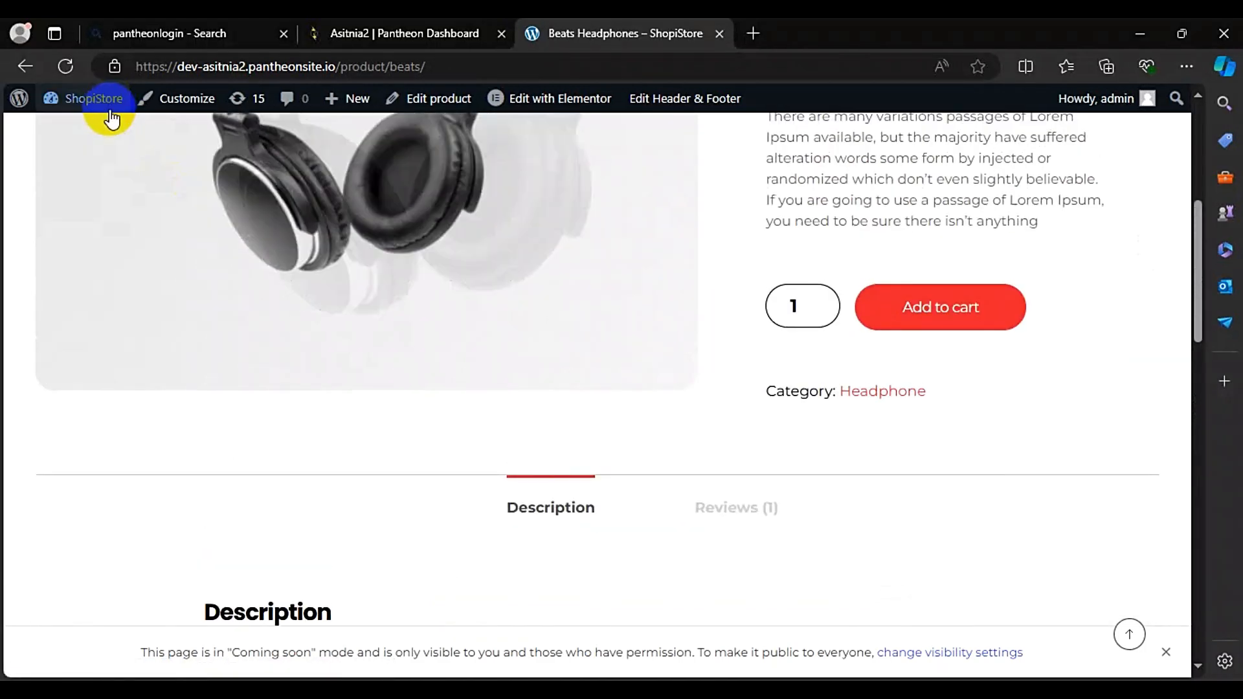
pyautogui.moveTo(98, 98)
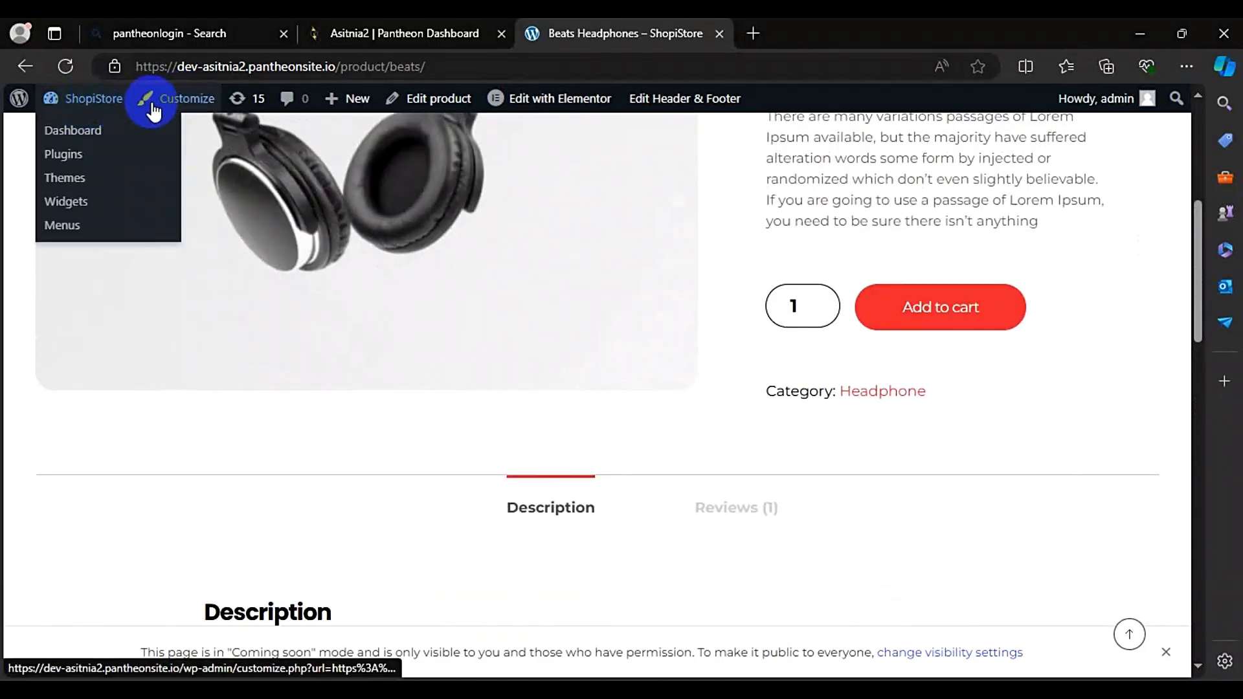
pyautogui.scroll(6, 533, 254)
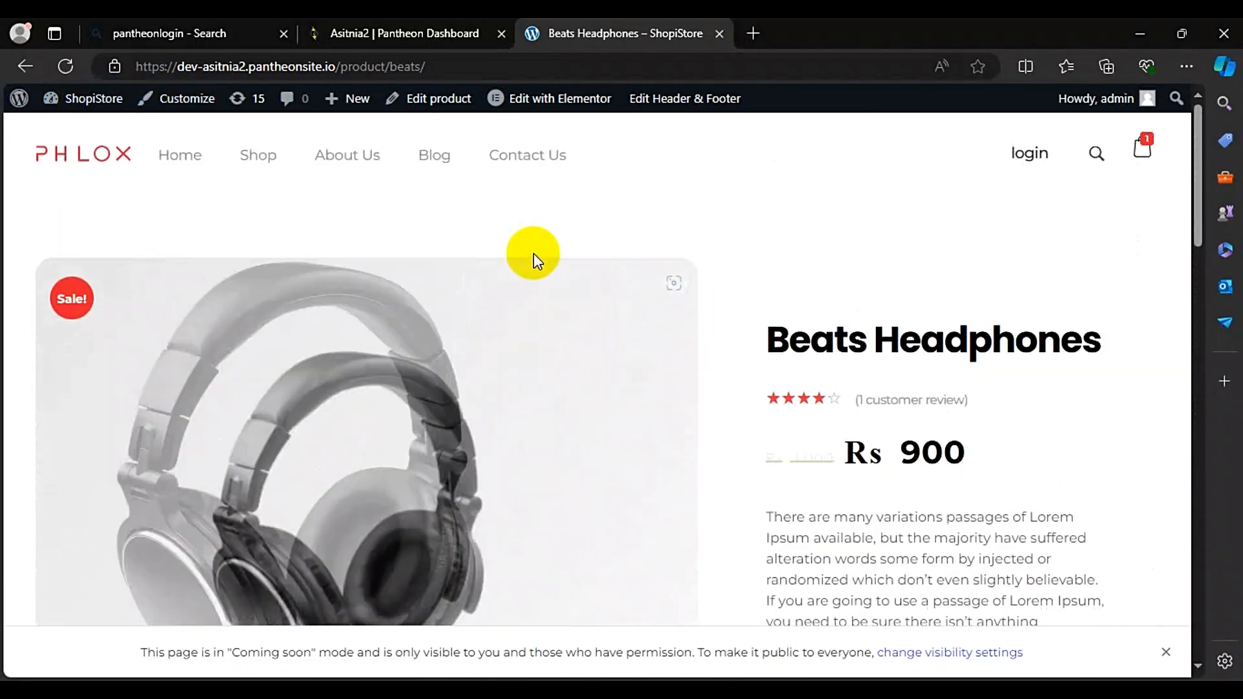
# Step: View the storefront's home page and examine the Beats Headphones listing under Best Seller Products
pyautogui.click(187, 166)
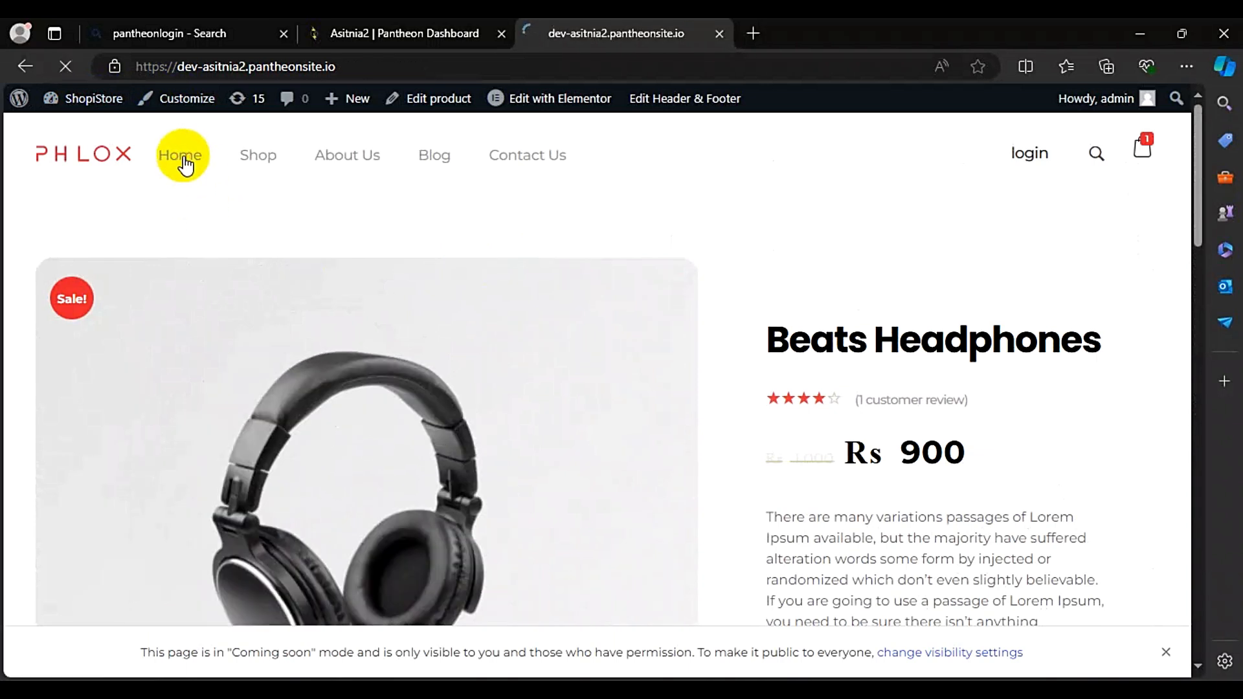
pyautogui.scroll(-16, 187, 167)
pyautogui.scroll(-10, 187, 166)
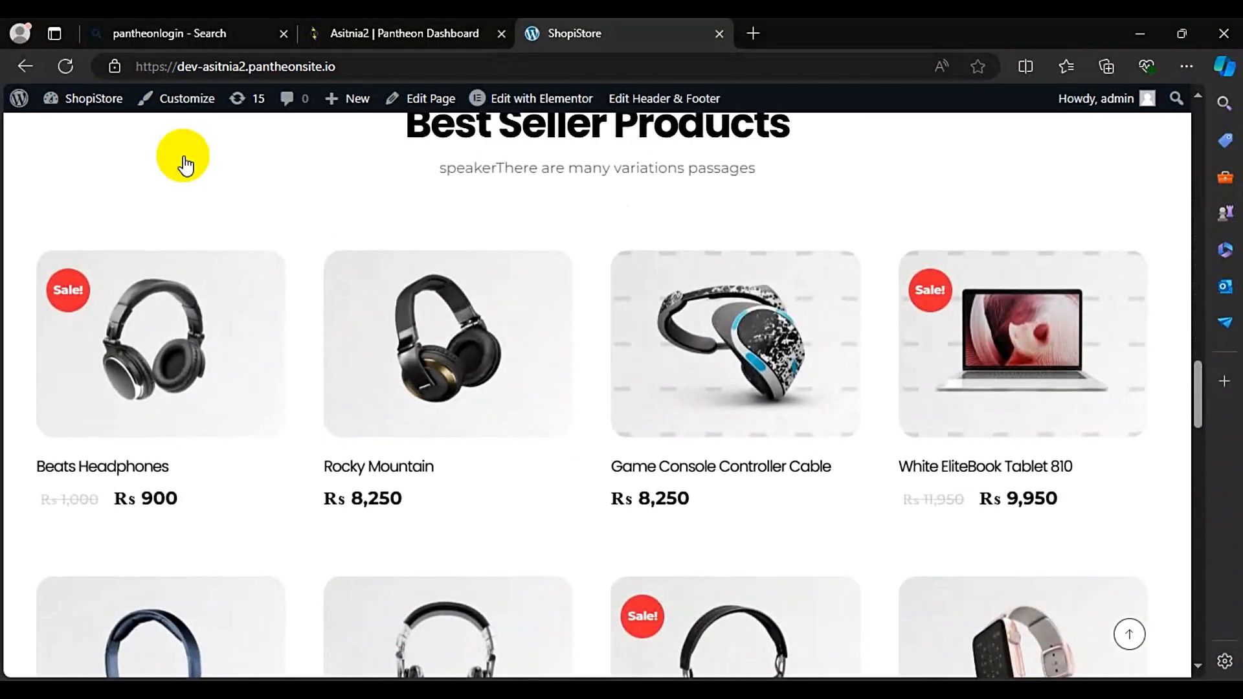
pyautogui.moveTo(47, 467)
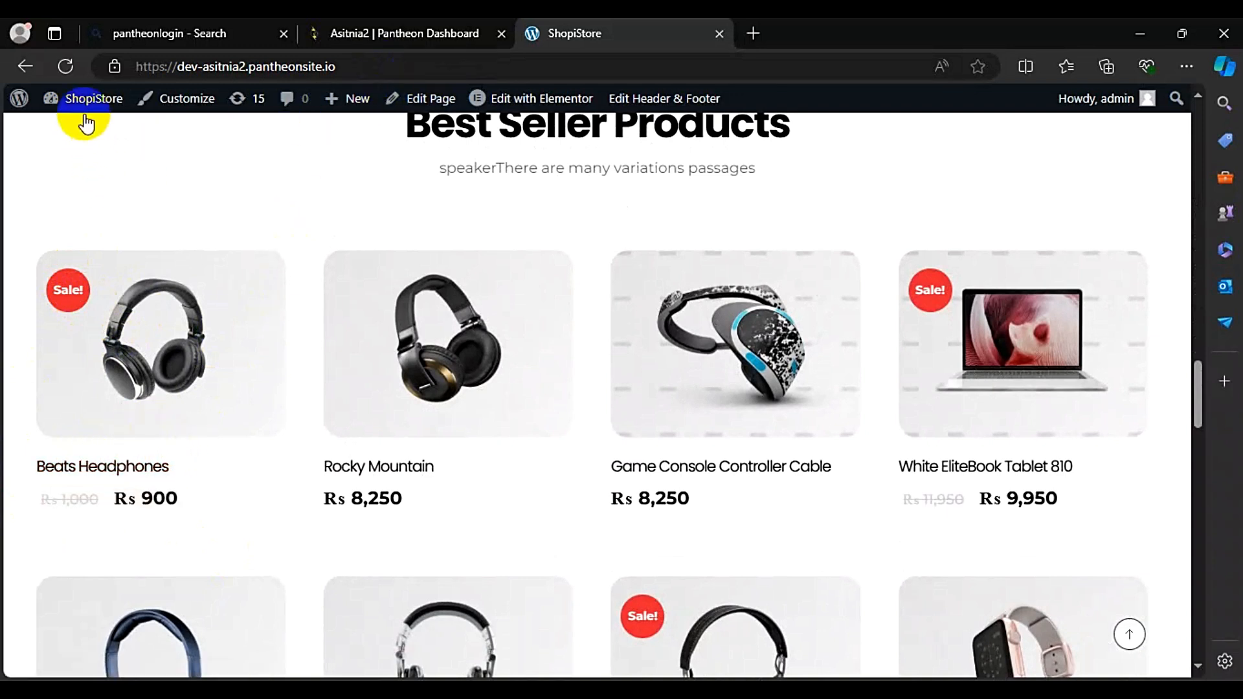
# Step: Open the site's admin dashboard in a new browser tab and open the Beats Headphones product for editing
pyautogui.moveTo(80, 100)
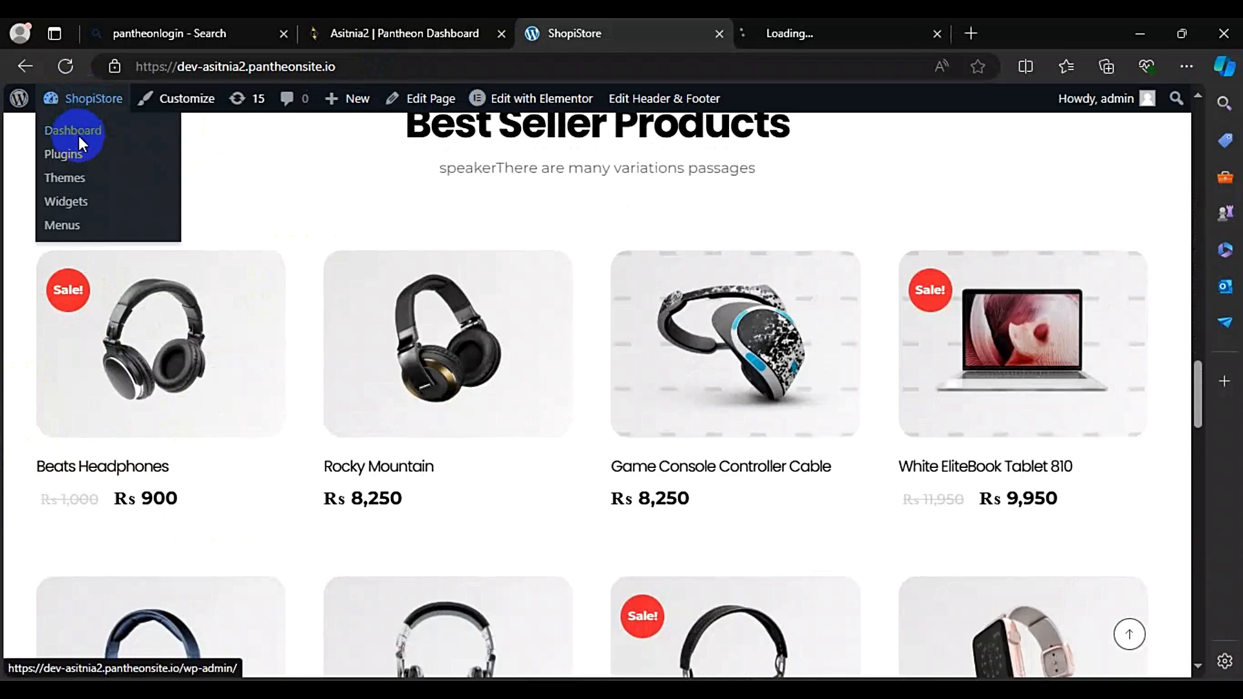
pyautogui.click(813, 26)
pyautogui.scroll(-1, 487, 180)
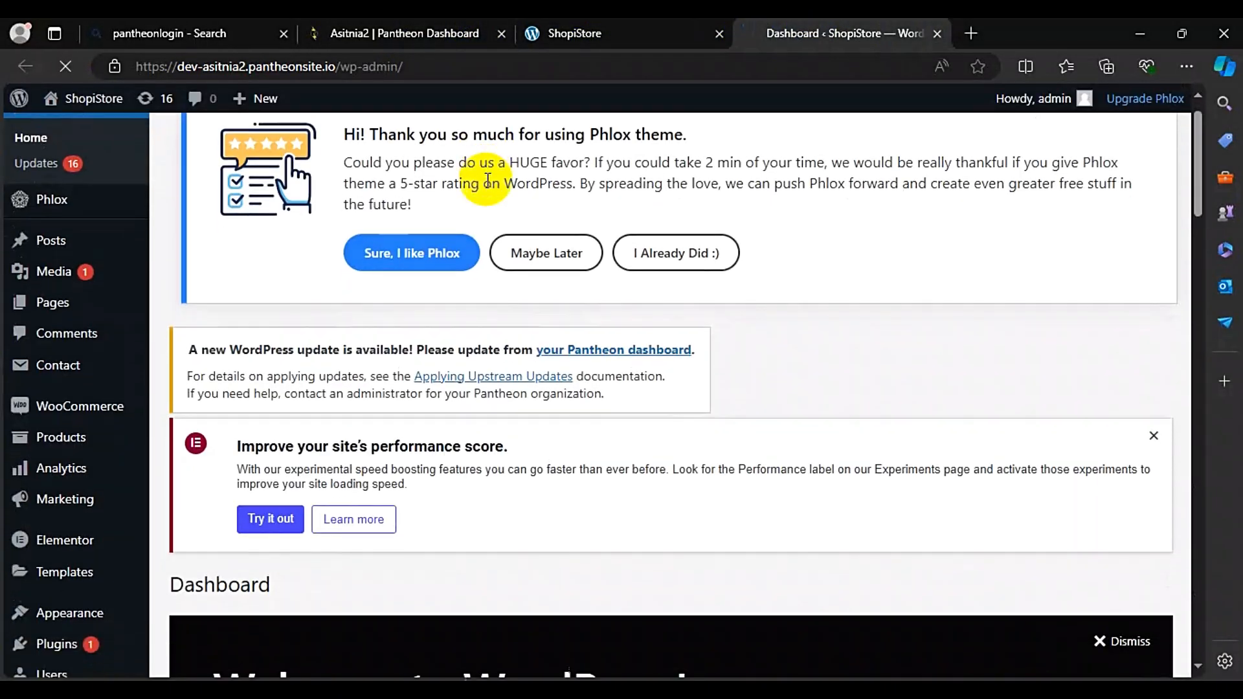
pyautogui.moveTo(69, 437)
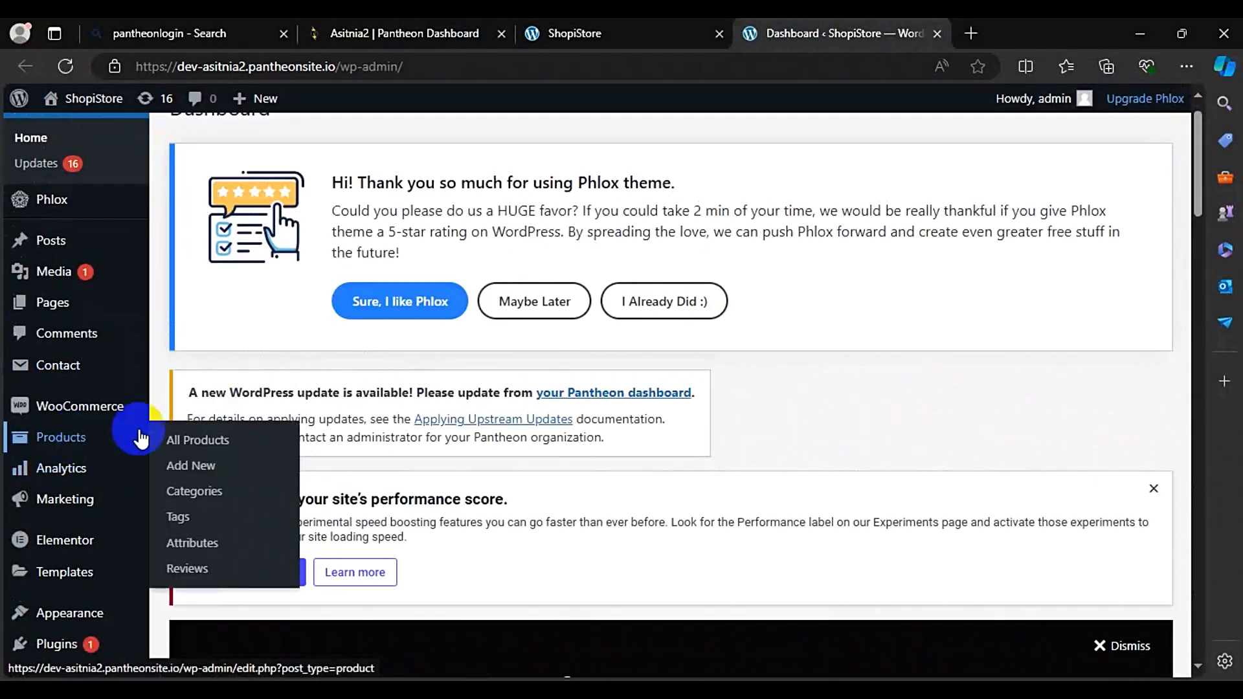
pyautogui.click(176, 446)
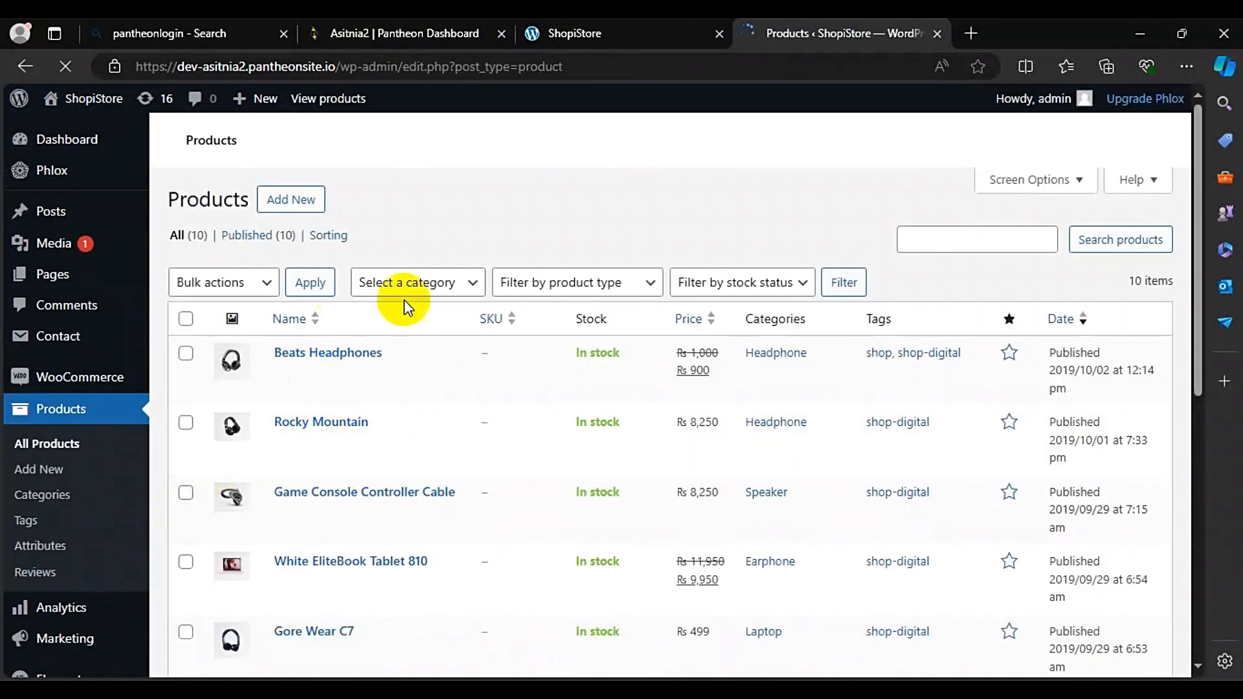
pyautogui.moveTo(291, 356)
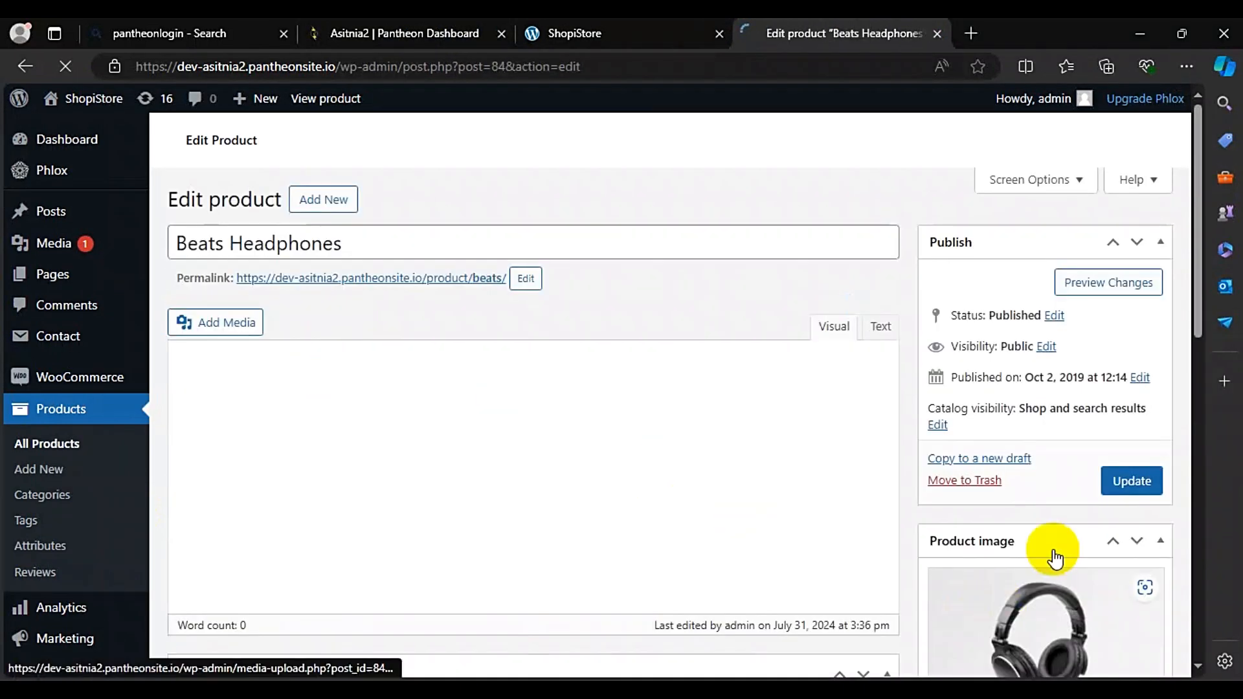
# Step: Replace the product image with the yellow smart watch picture clay-apple-watch-mockup-07.png from the media library
pyautogui.scroll(-8, 1202, 369)
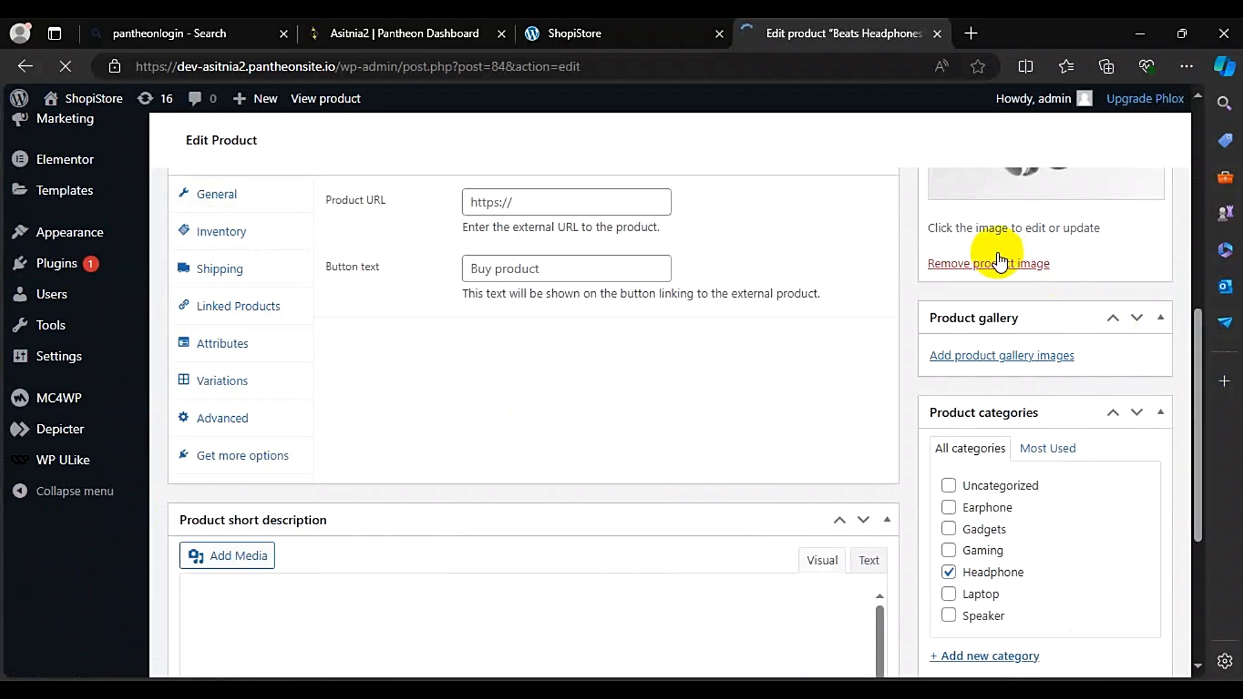
pyautogui.scroll(10, 1191, 259)
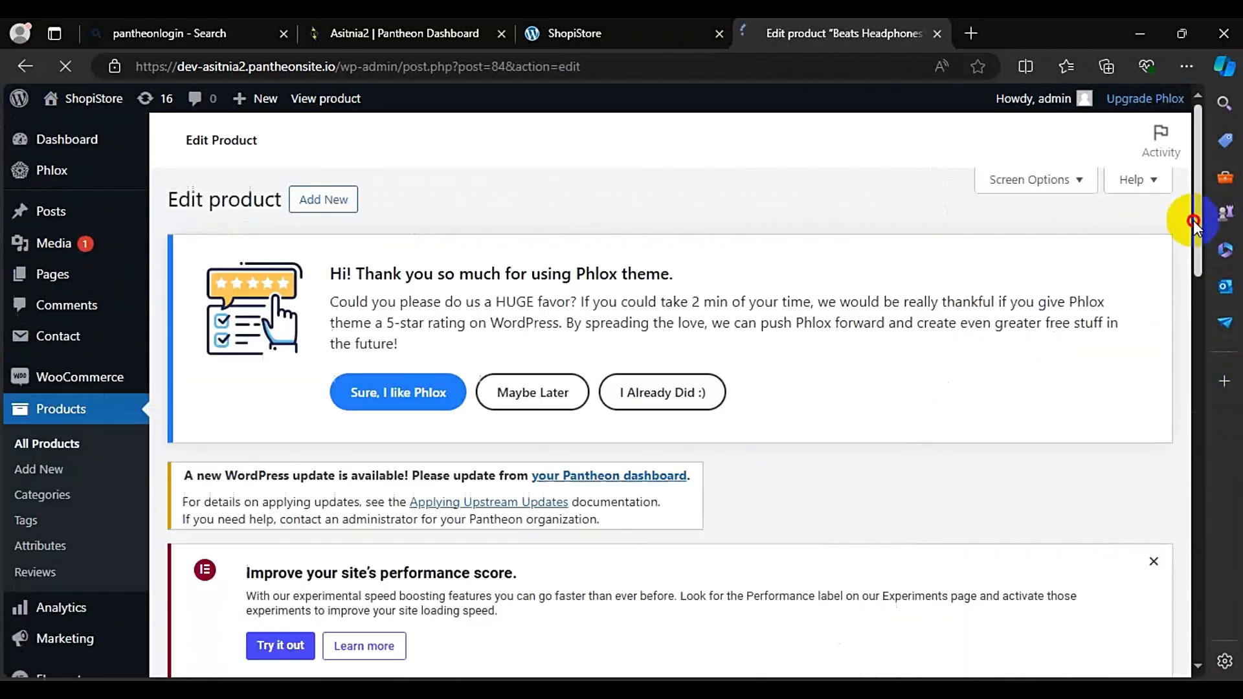
pyautogui.moveTo(1199, 245); pyautogui.dragTo(1209, 419)
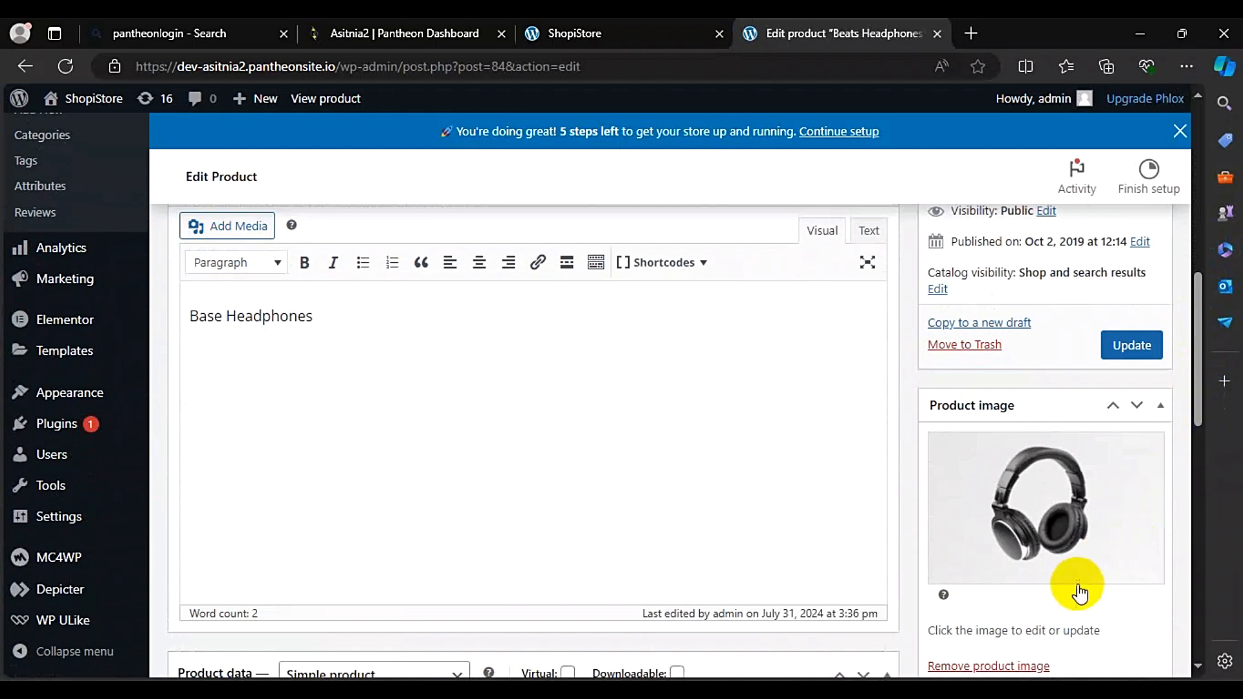
pyautogui.click(1040, 547)
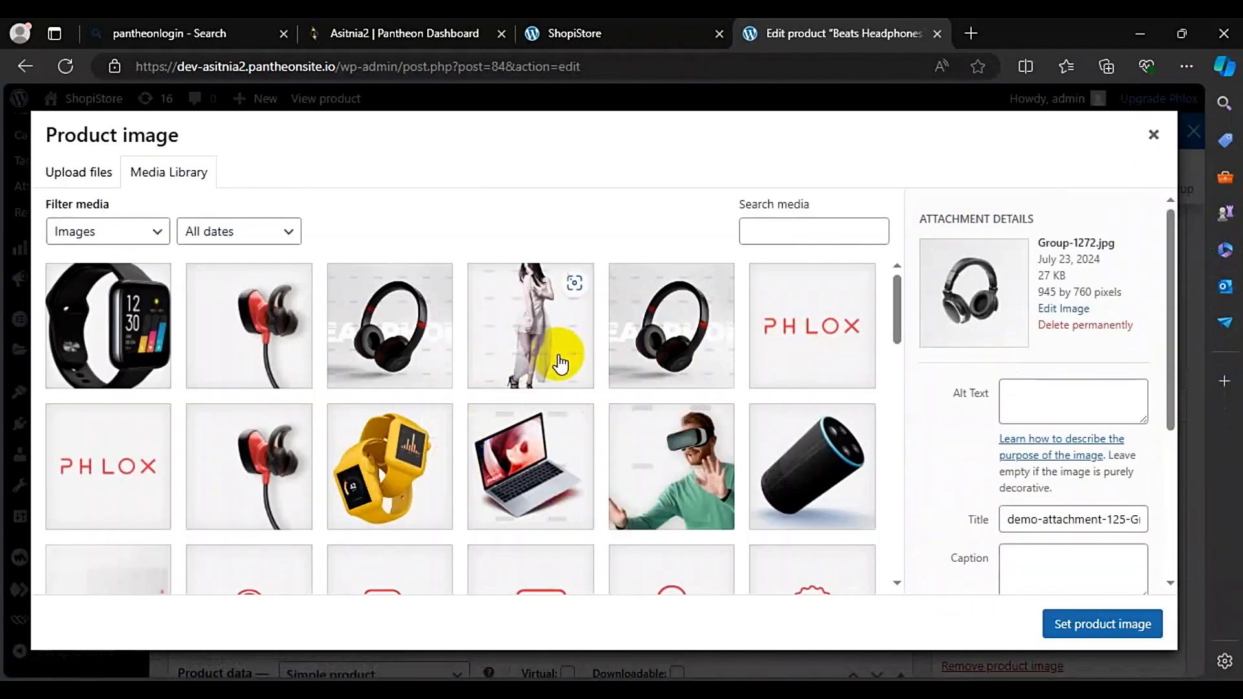
pyautogui.click(396, 453)
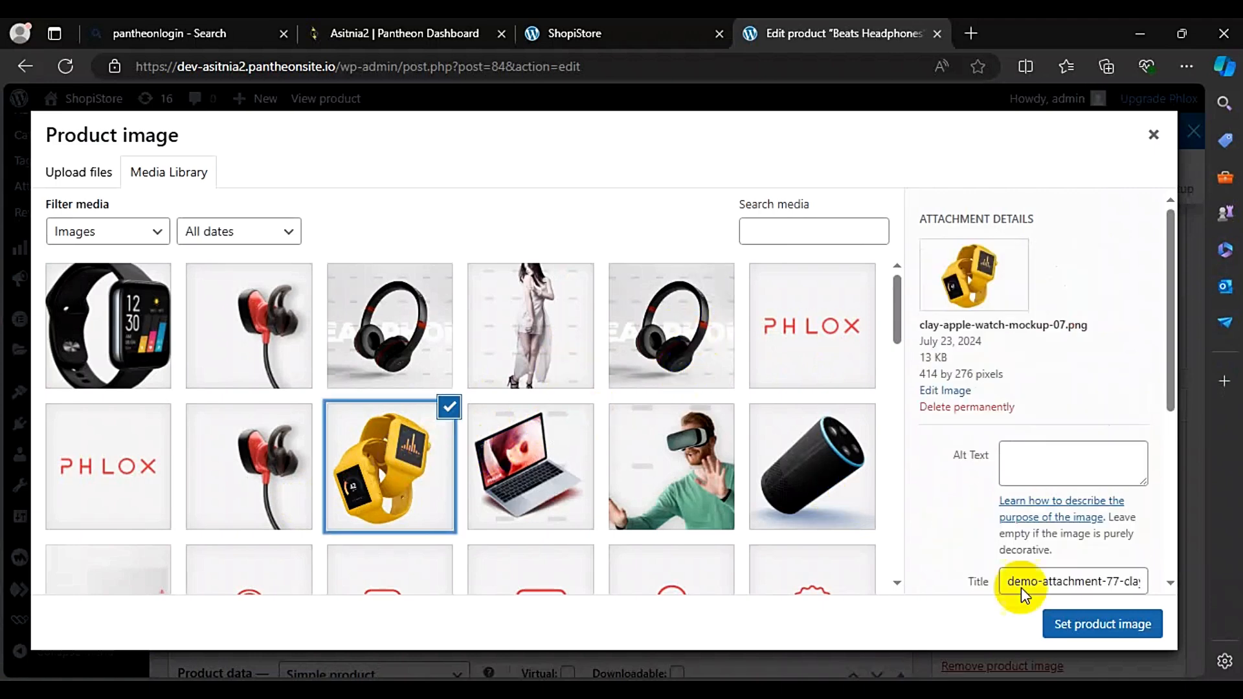
pyautogui.click(1097, 621)
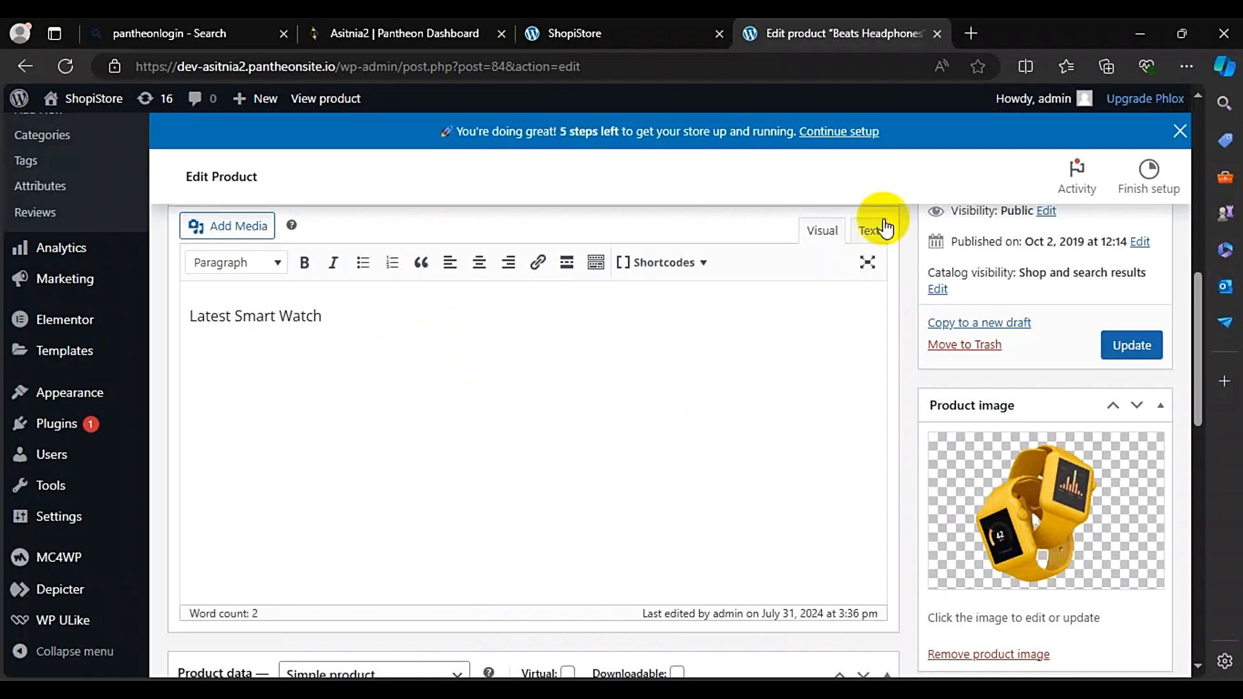
# Step: Rename the product to "Latest Smart Watch" and update it
pyautogui.click(1199, 224)
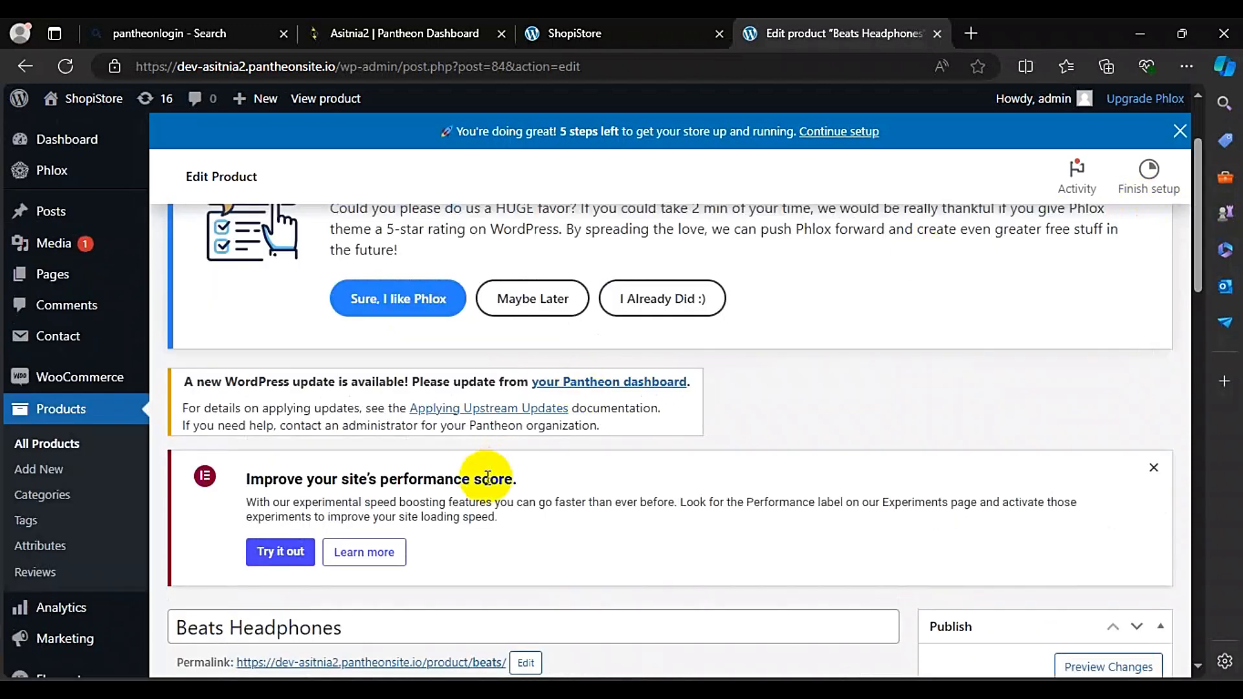
pyautogui.tripleClick(285, 628)
pyautogui.write('Latest Smat')
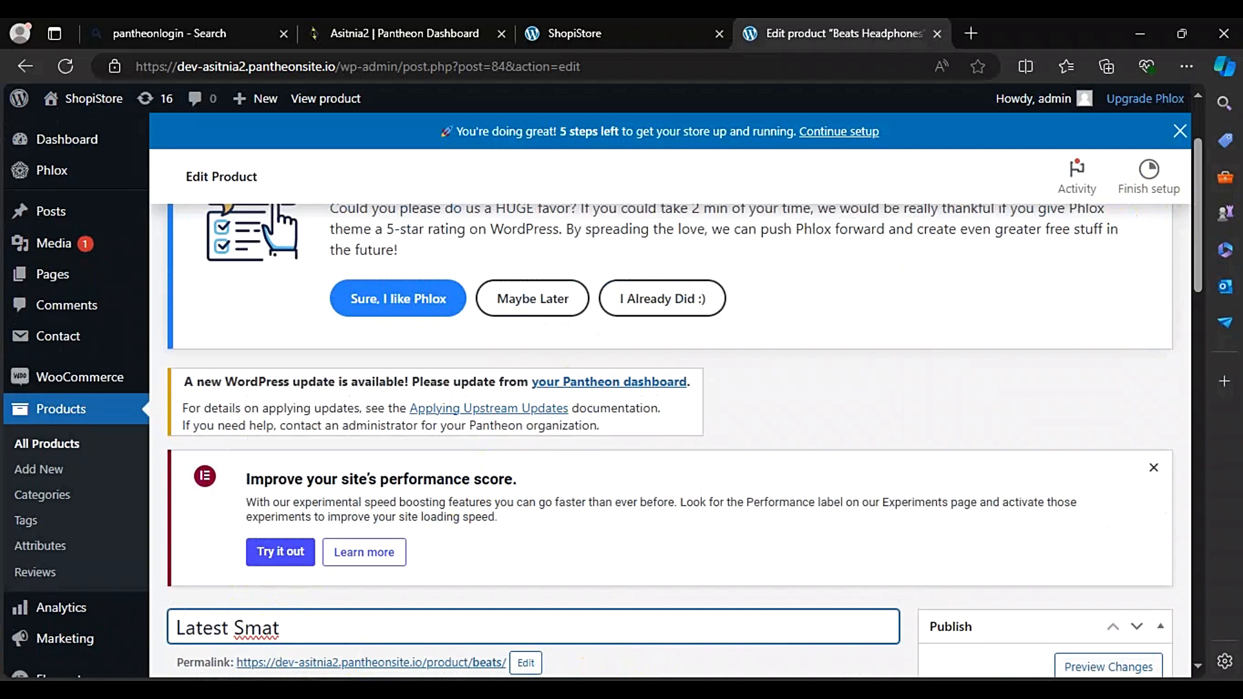
pyautogui.click(371, 632)
pyautogui.press('BackSpace')
pyautogui.write('rt')
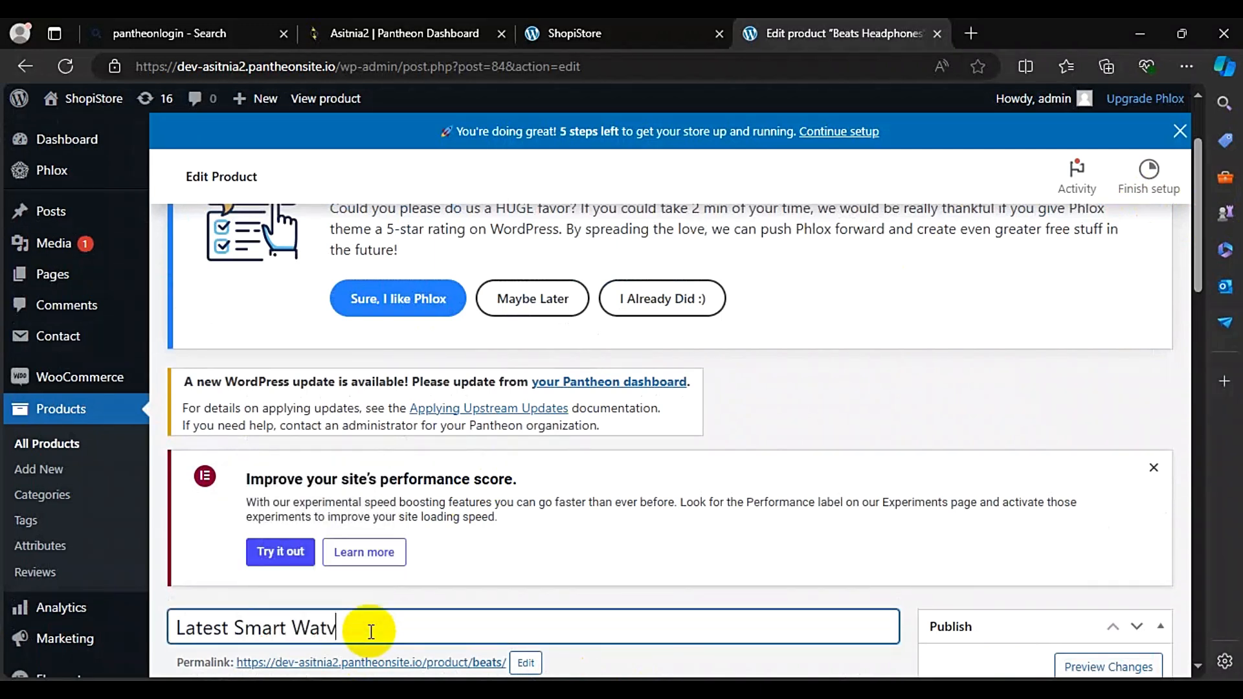
pyautogui.write(' Watch')
pyautogui.press('BackSpace')
pyautogui.write('ch')
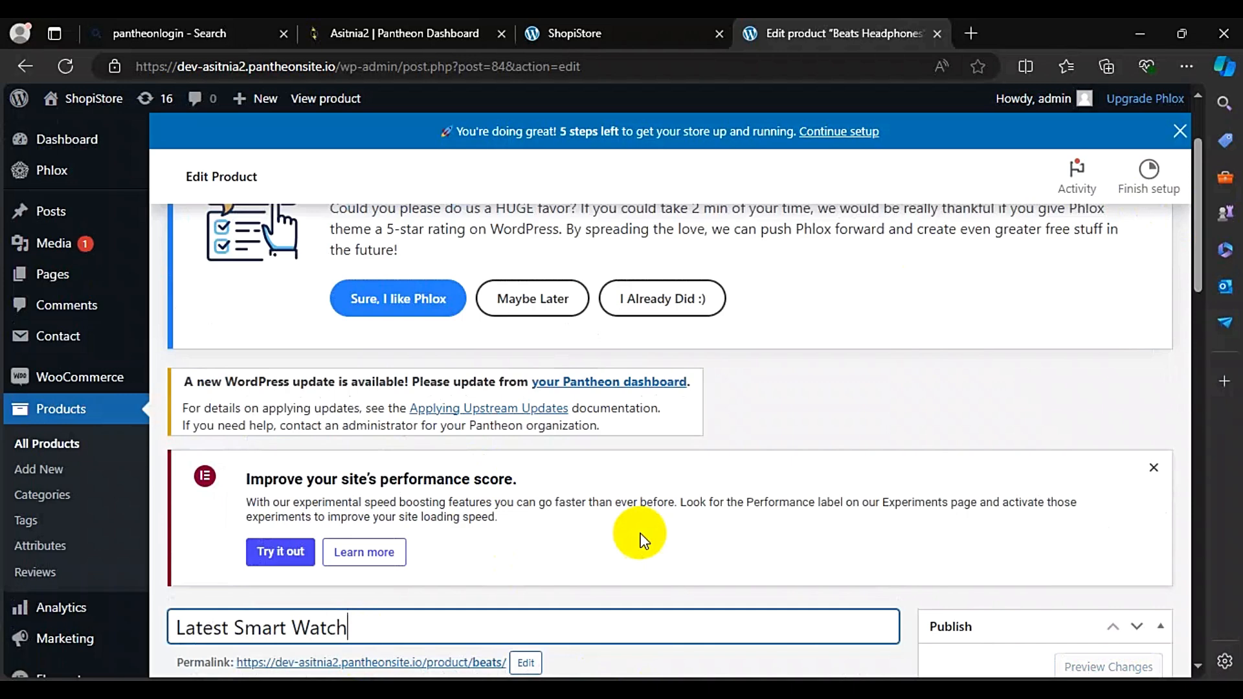
pyautogui.click(1199, 317)
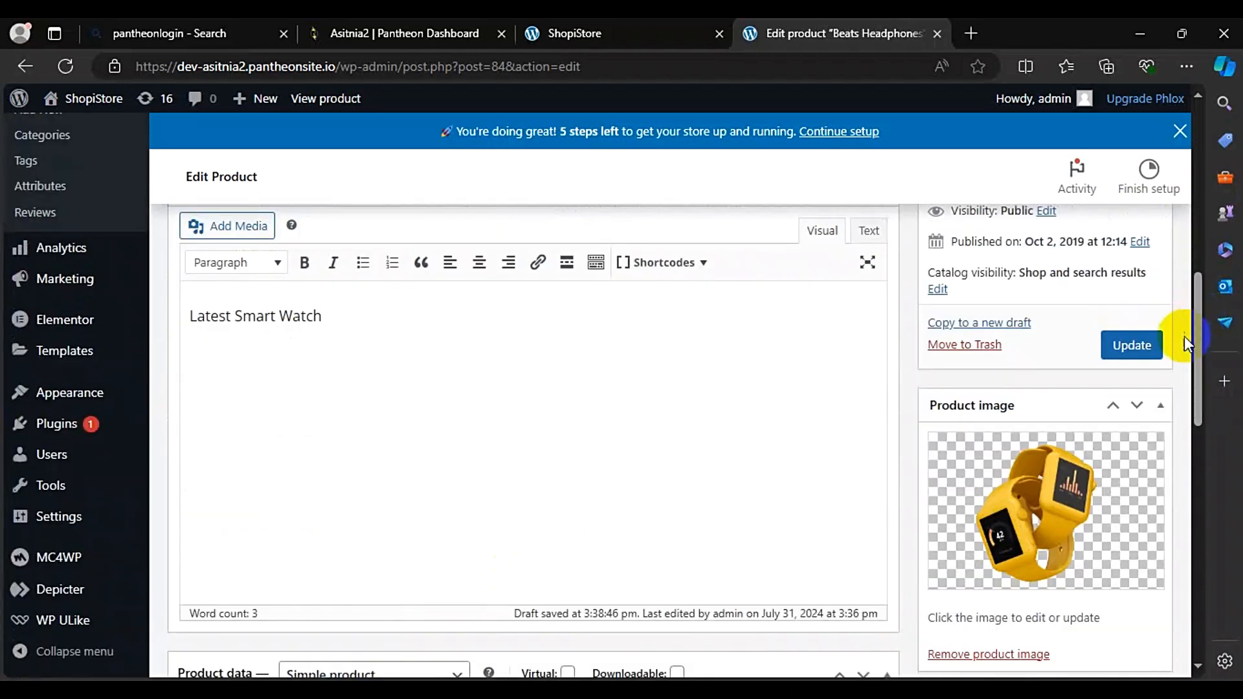
pyautogui.click(1125, 362)
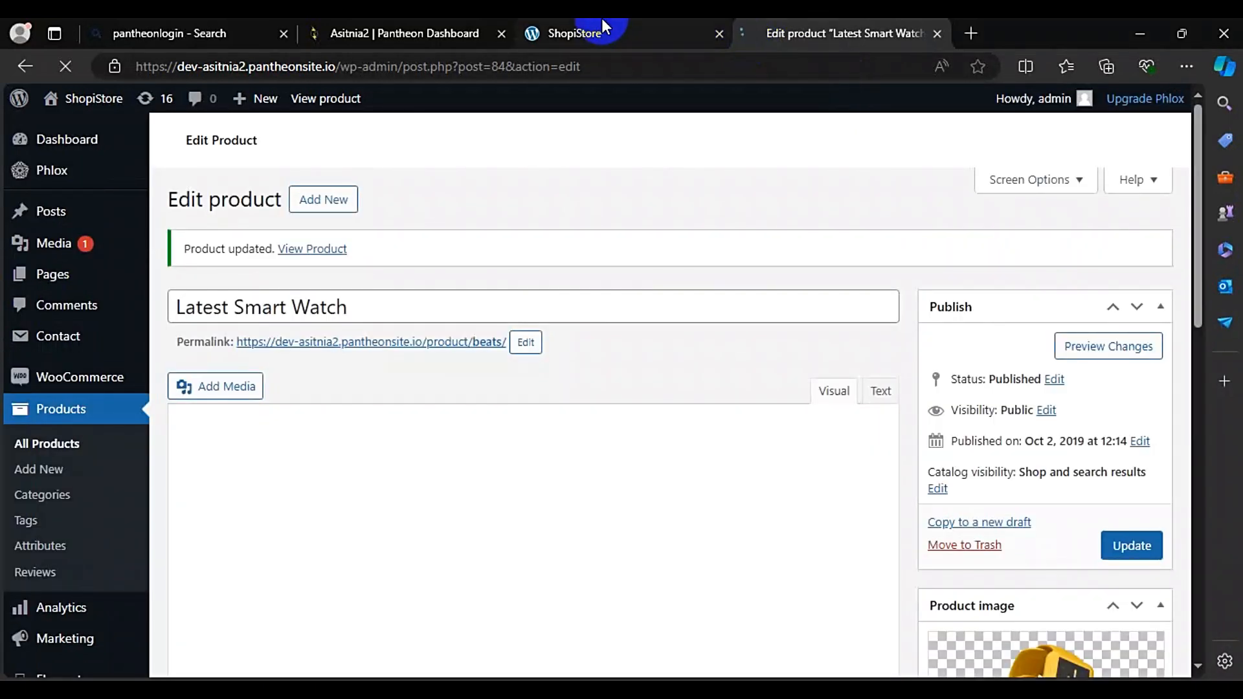
# Step: View the renamed product on the storefront's home page and return to the product data on its edit page
pyautogui.click(532, 36)
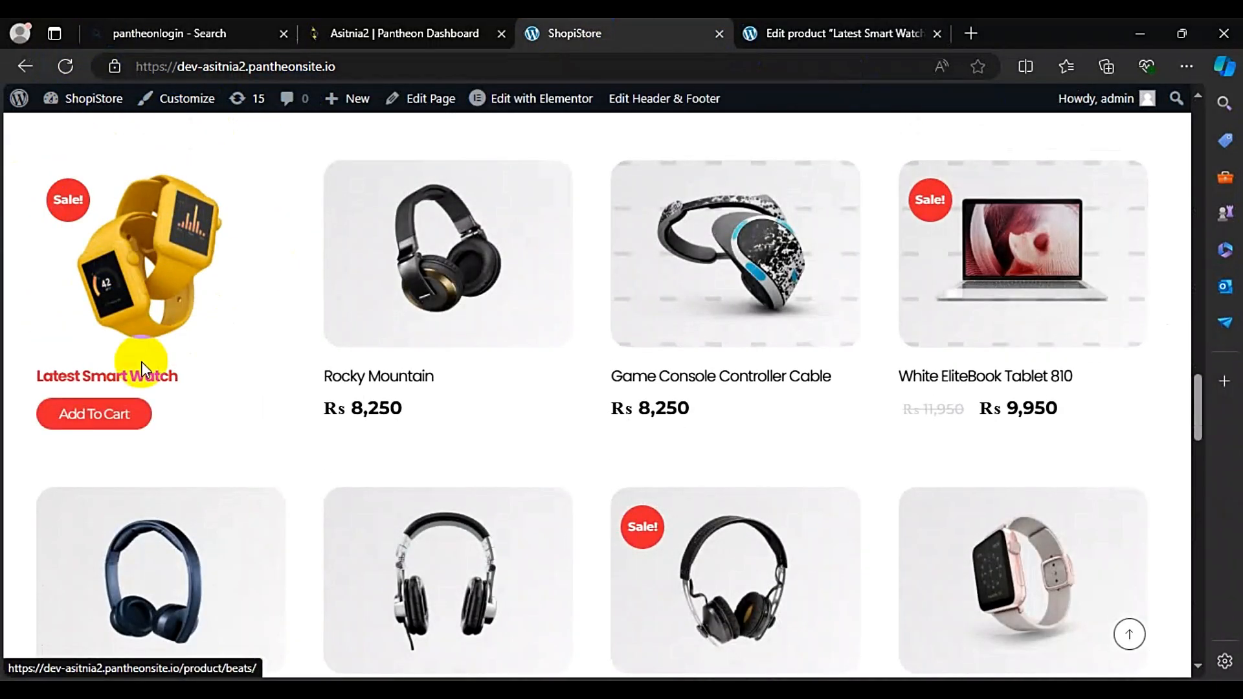
pyautogui.click(774, 34)
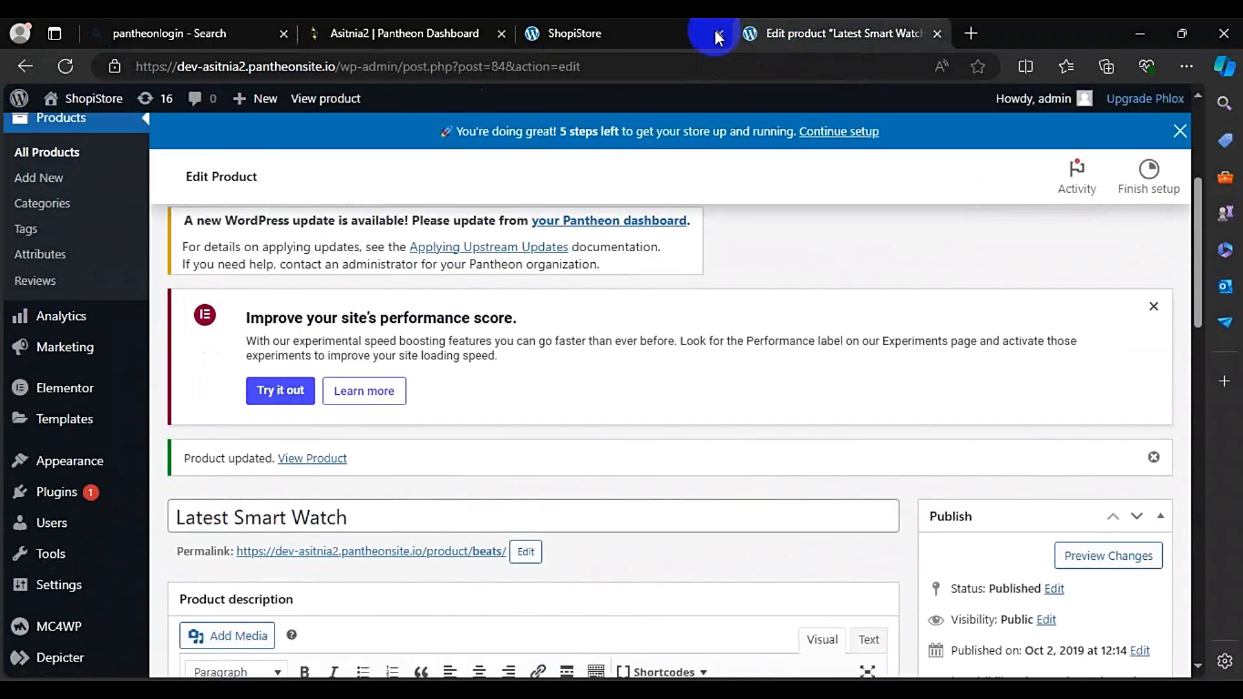
pyautogui.scroll(-3, 772, 386)
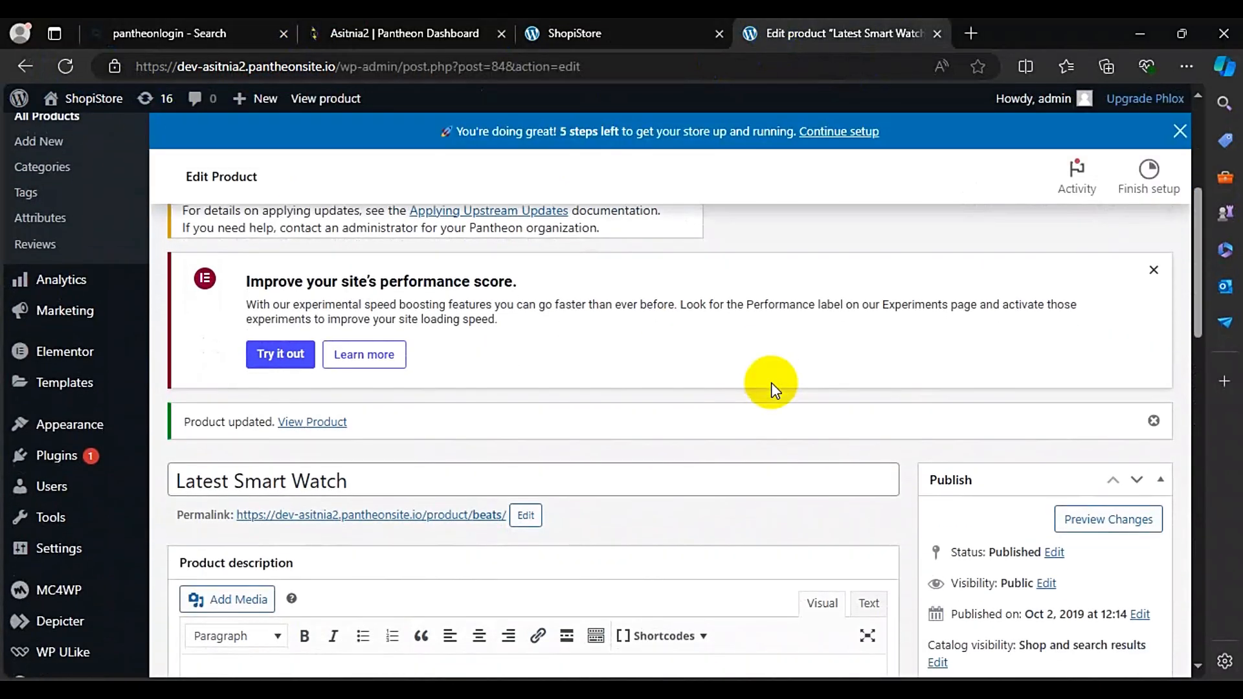
pyautogui.scroll(-15, 771, 382)
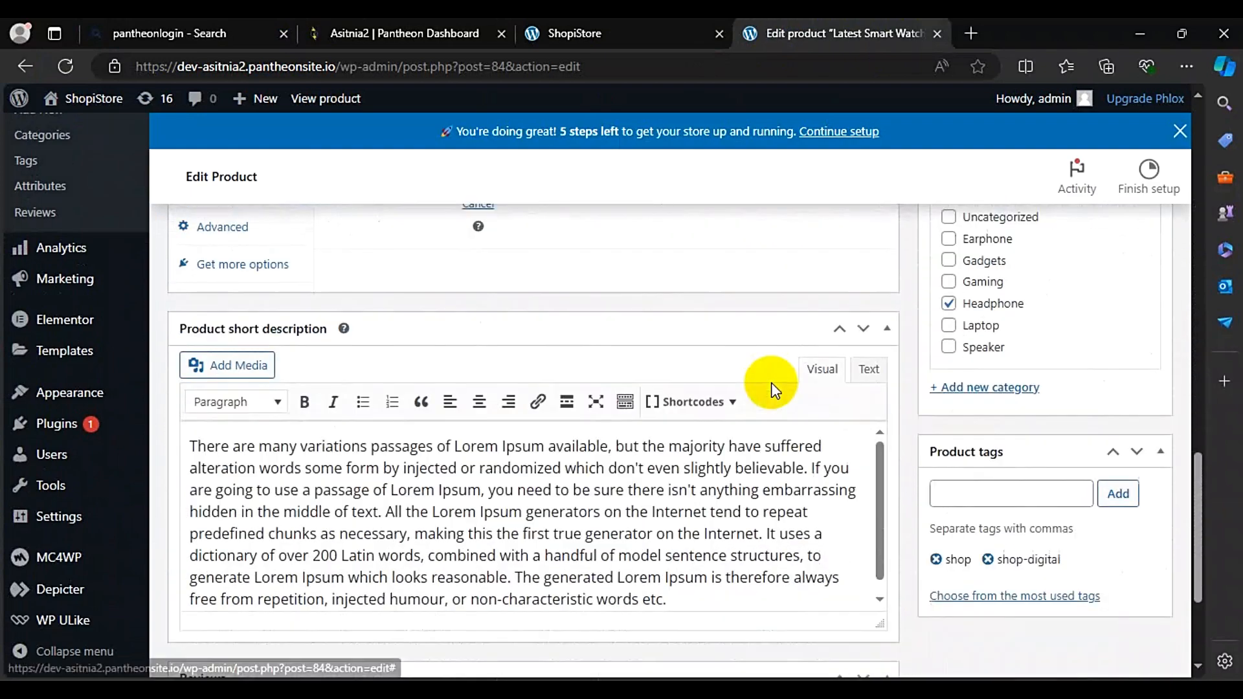
pyautogui.scroll(5, 772, 384)
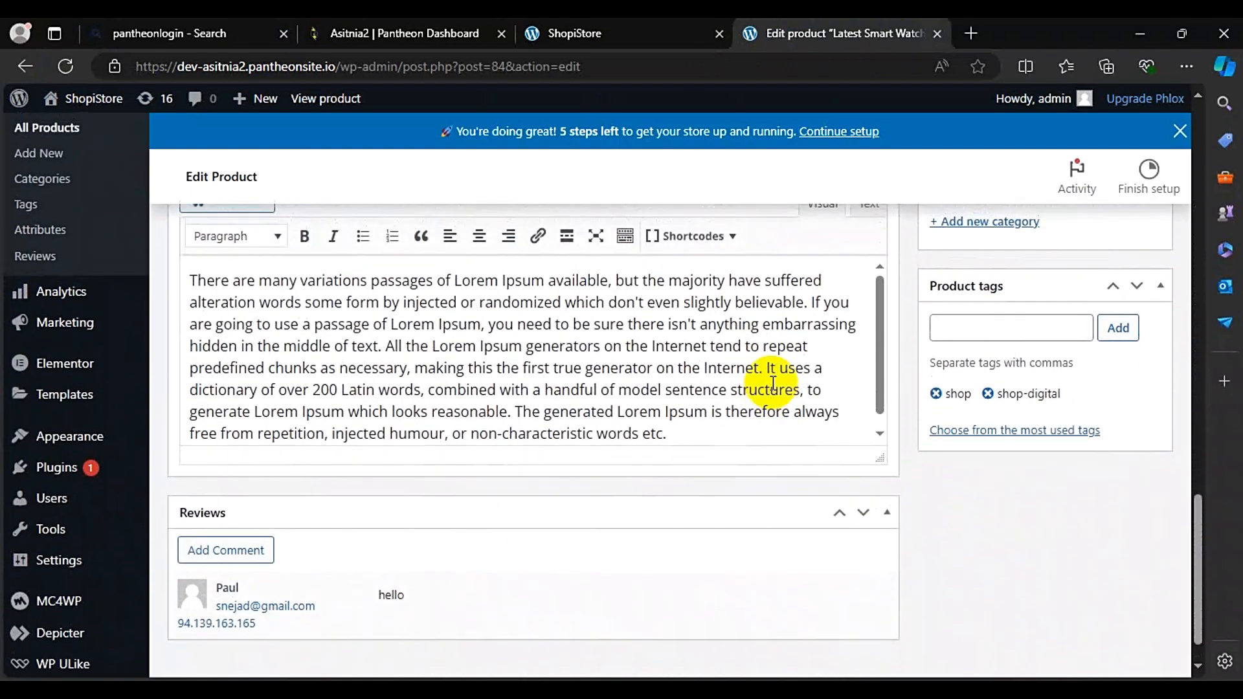
pyautogui.scroll(1, 775, 391)
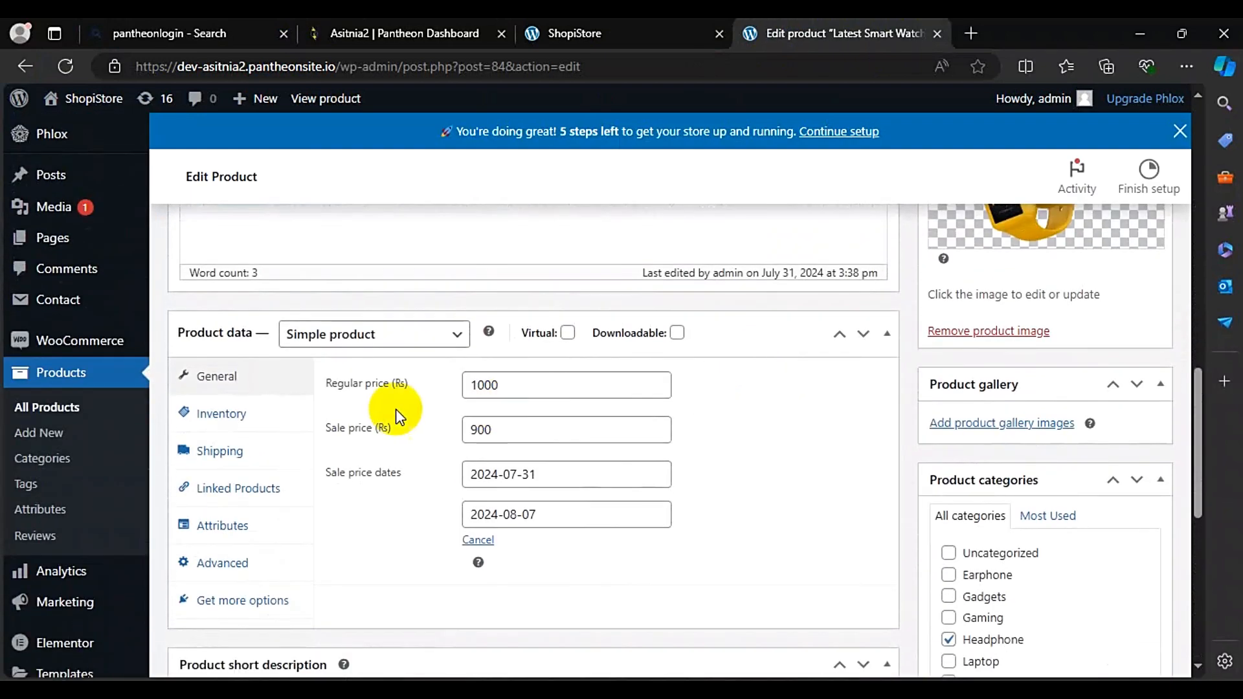
# Step: Examine the product's inventory, shipping and linked products settings
pyautogui.click(217, 413)
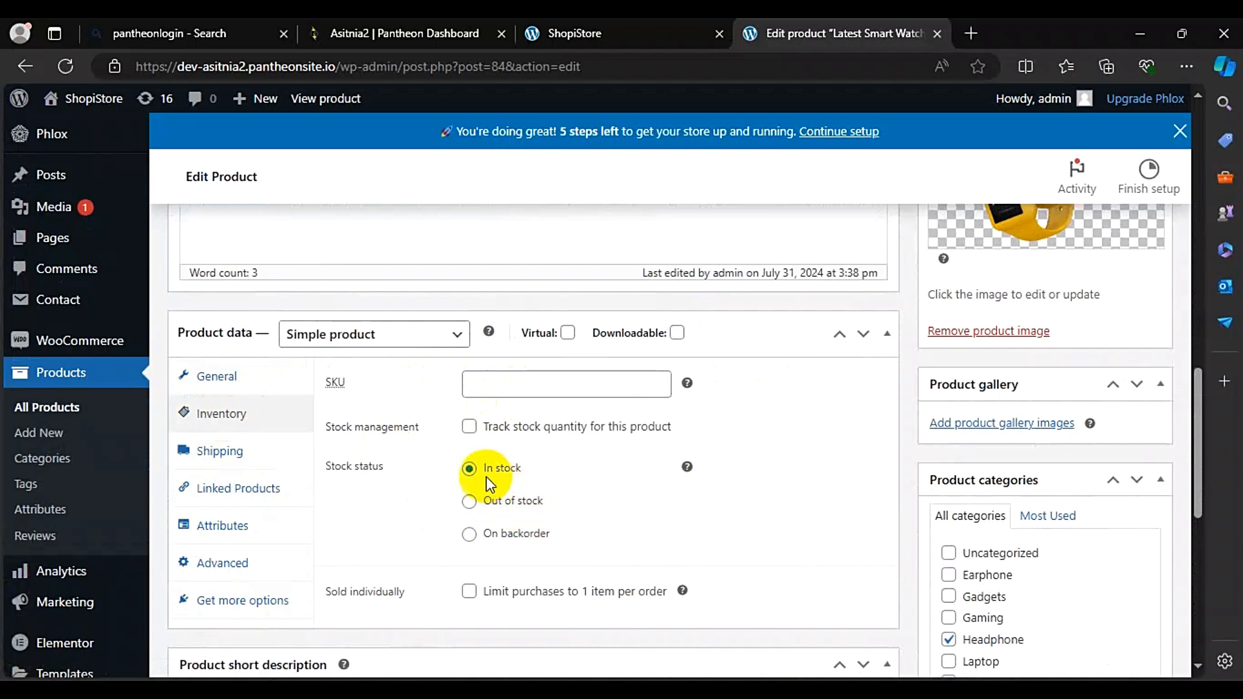
pyautogui.click(221, 448)
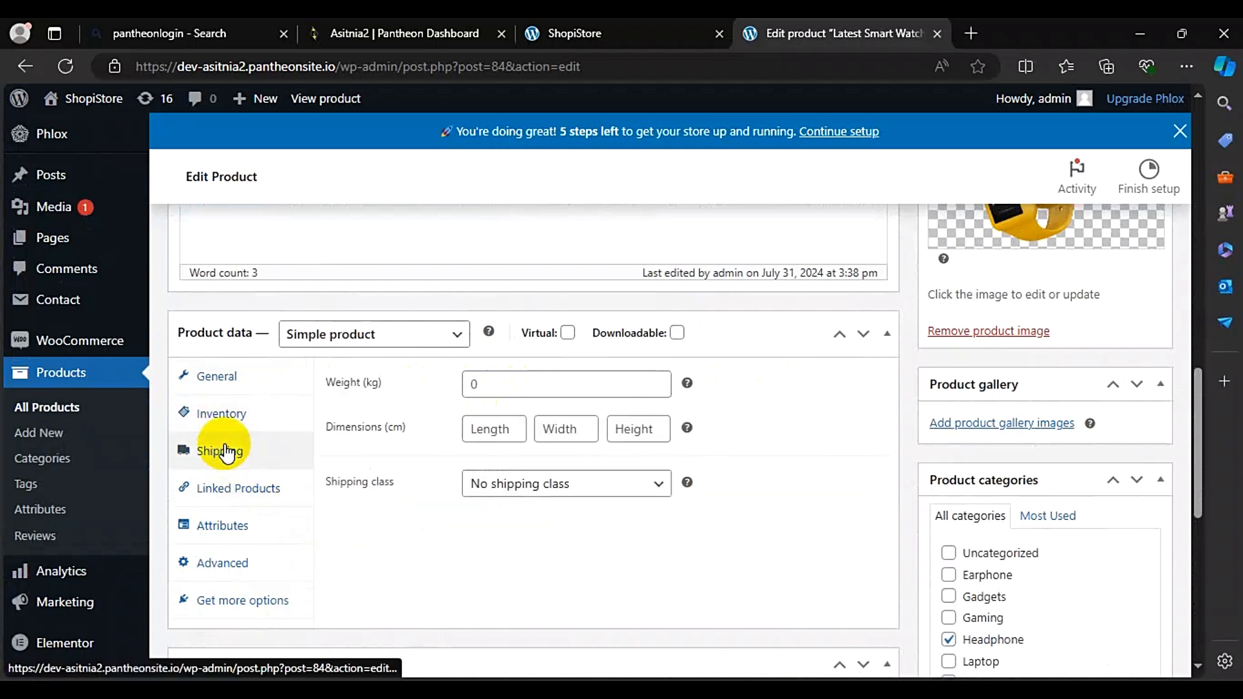
pyautogui.click(207, 487)
# Step: Add a product attribute named "Blue" with the value "Blue", visible on the product page, and save the attributes
pyautogui.click(205, 520)
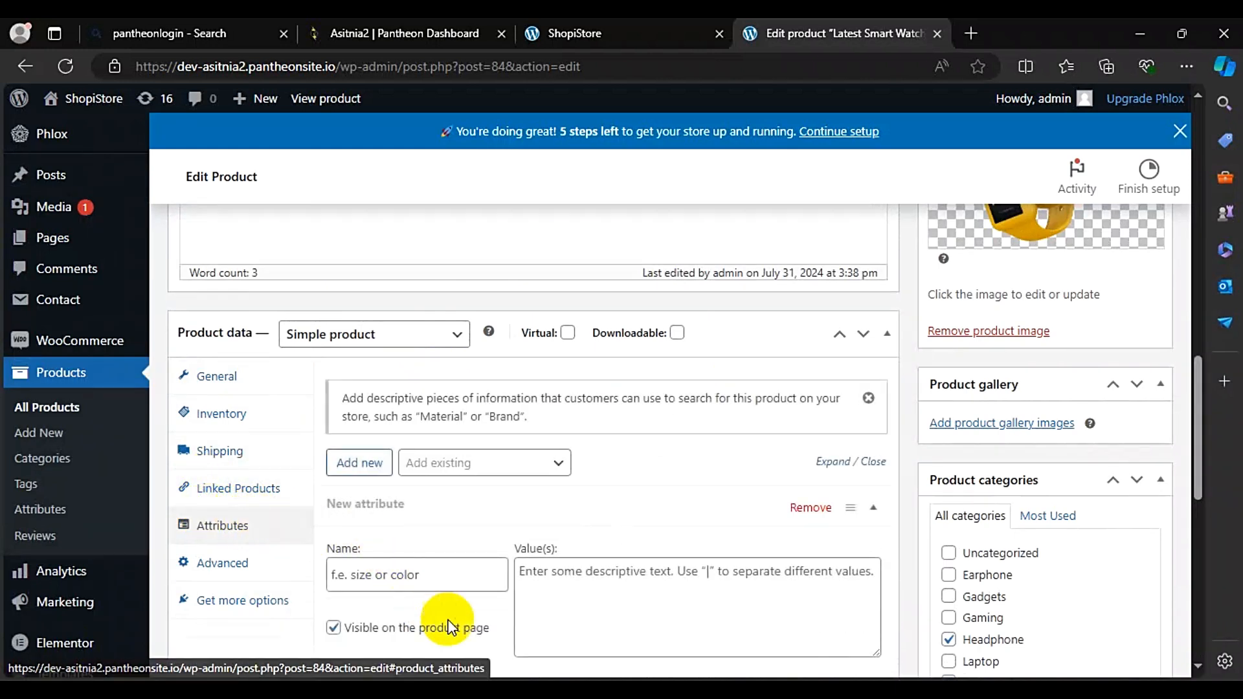
pyautogui.click(435, 576)
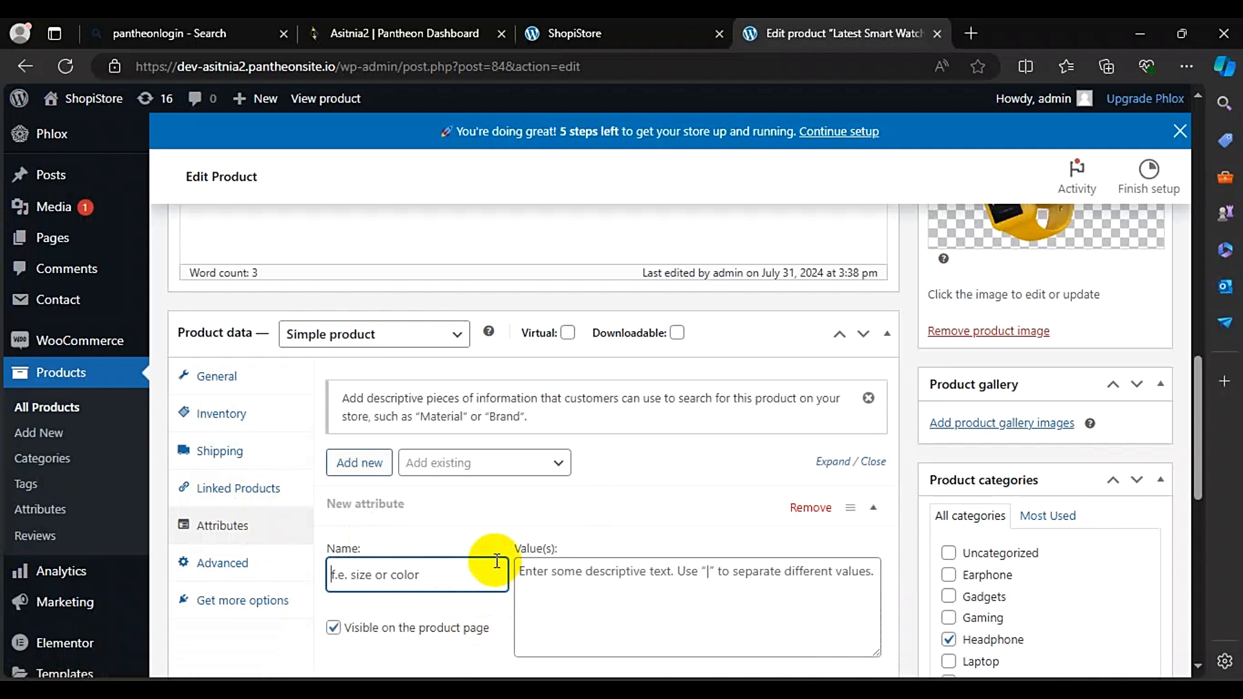
pyautogui.write('Blue')
pyautogui.press('Tab')
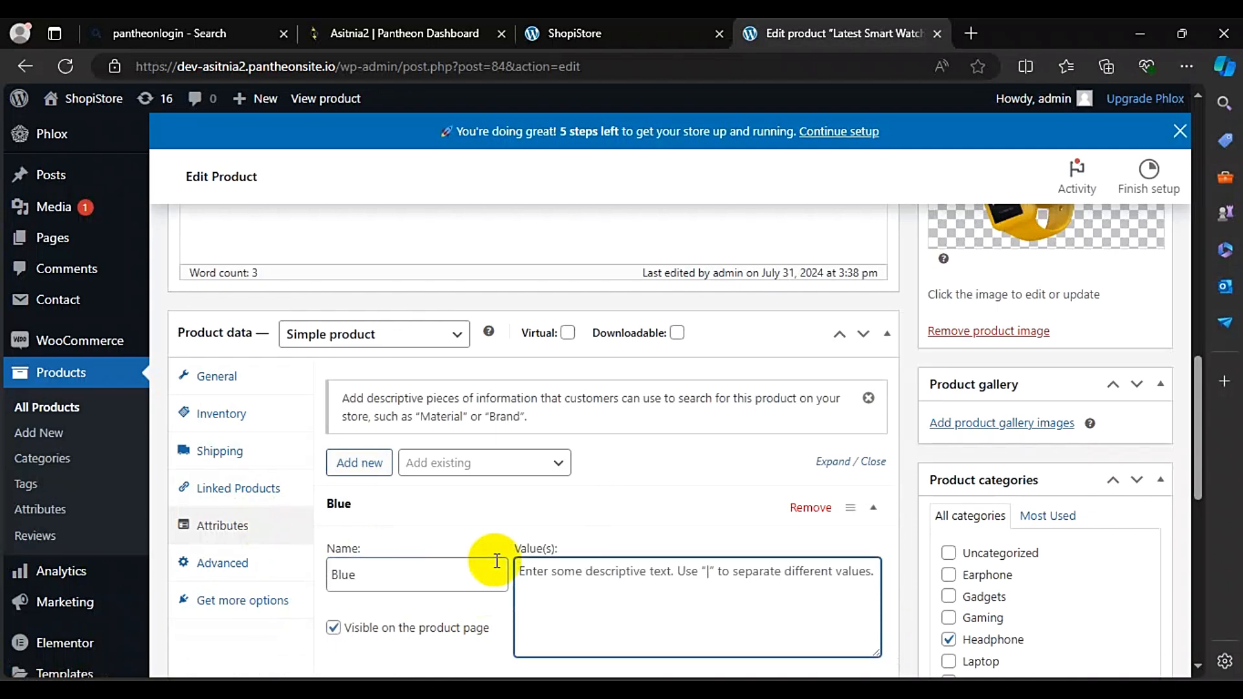
pyautogui.write('Blue')
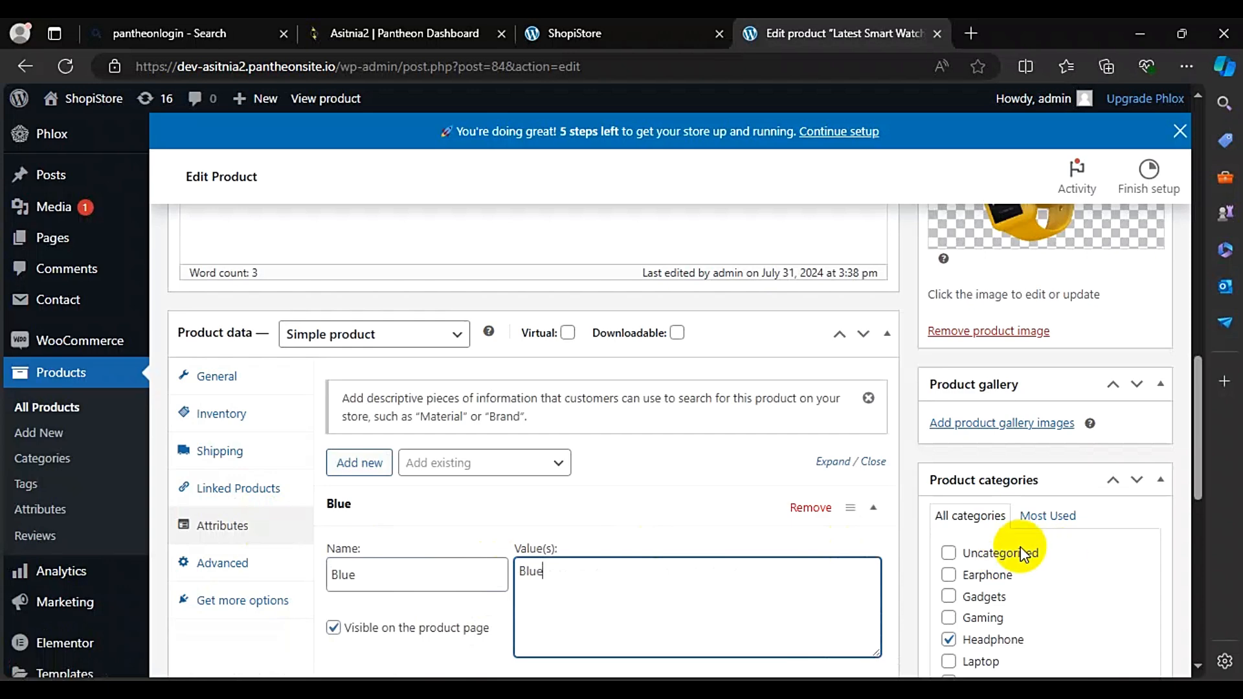
pyautogui.click(909, 557)
pyautogui.scroll(-1, 911, 559)
pyautogui.scroll(-5, 911, 557)
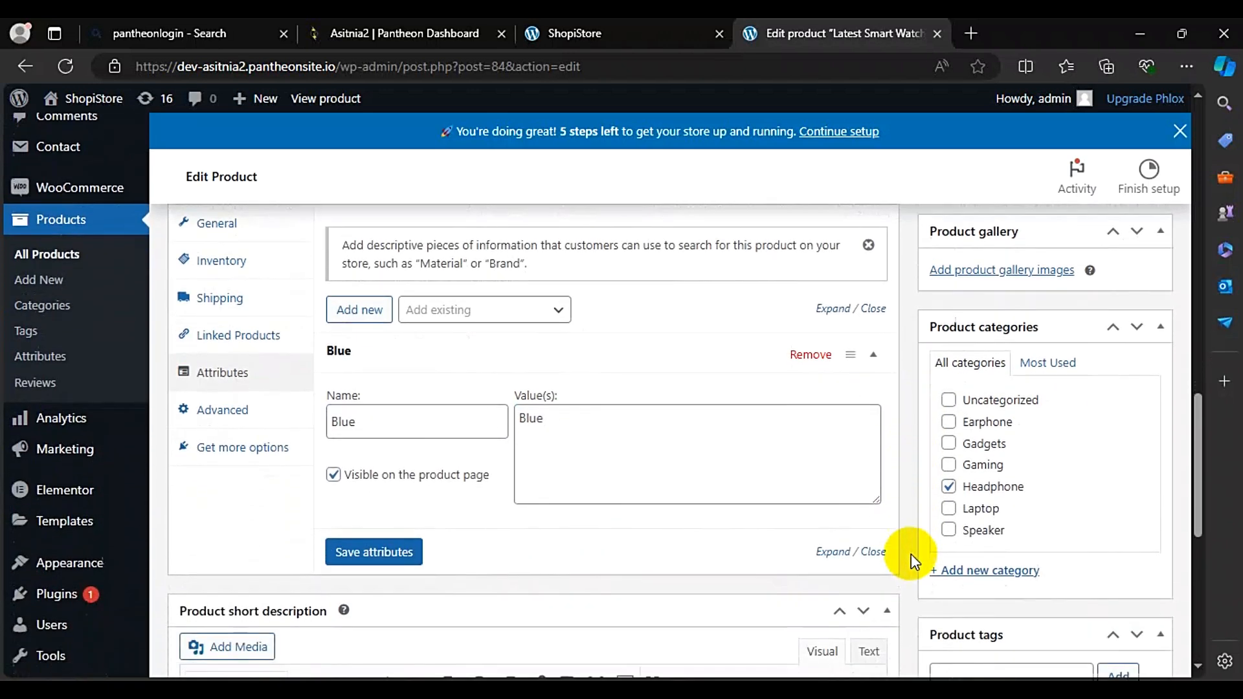
pyautogui.click(376, 476)
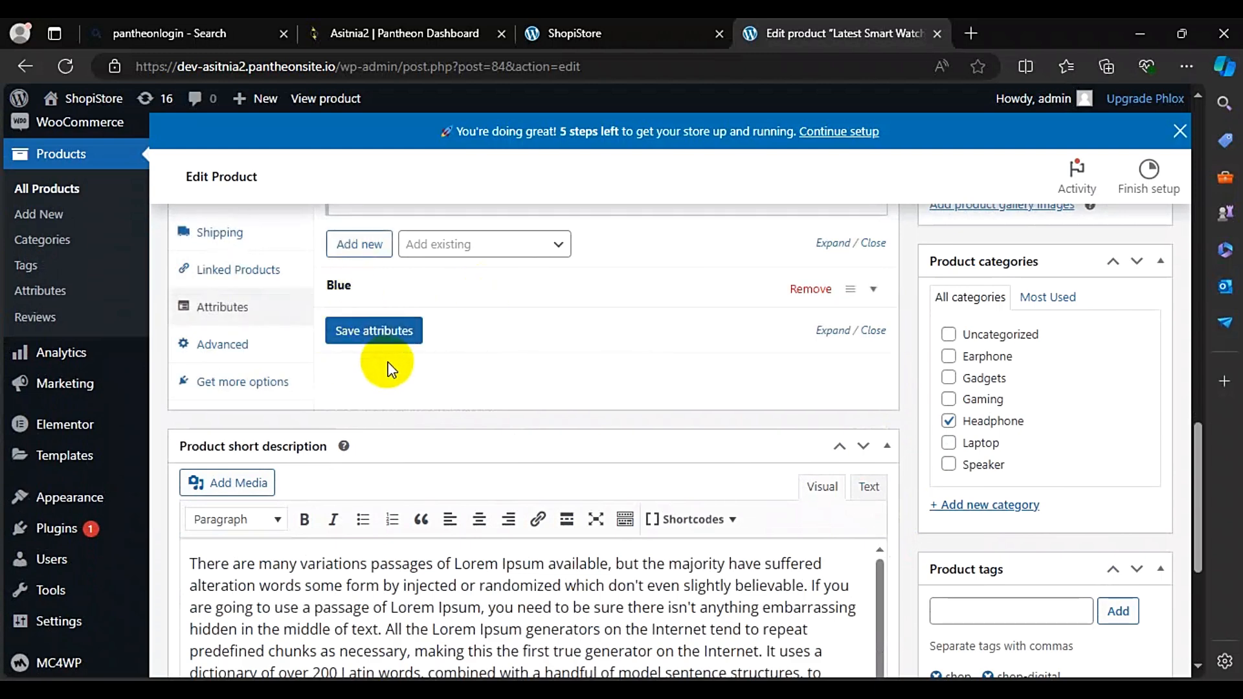
pyautogui.scroll(3, 396, 391)
pyautogui.scroll(5, 396, 389)
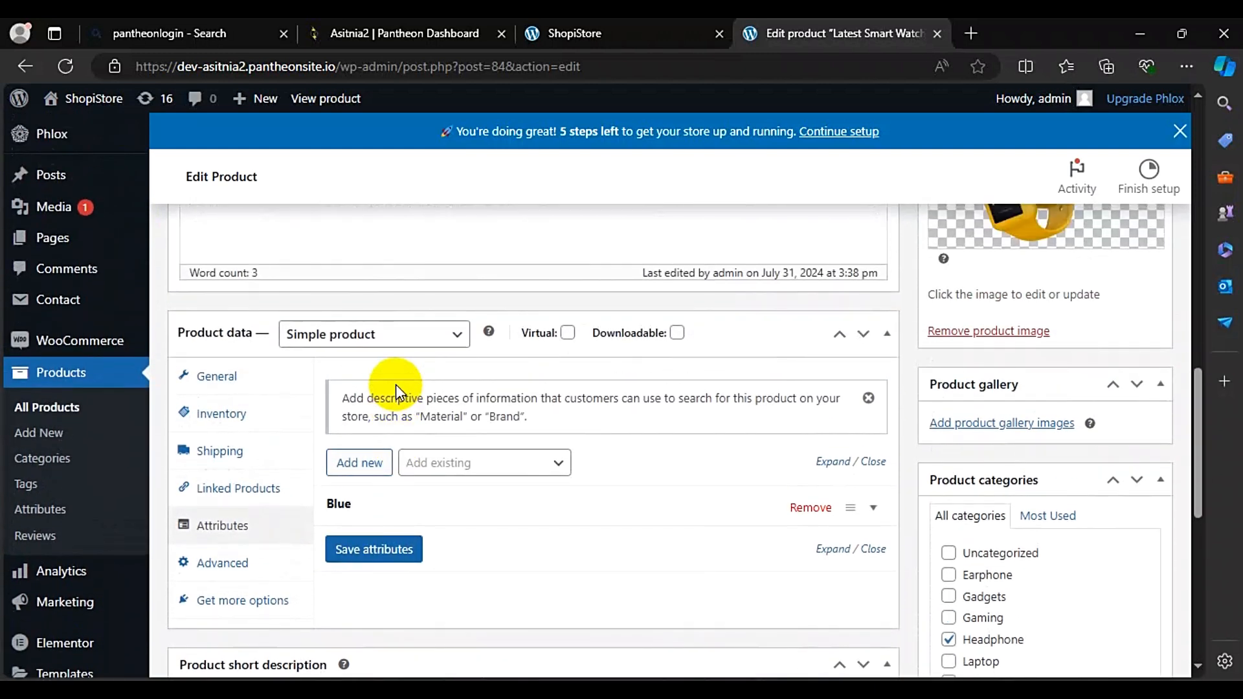
# Step: Change the product type to Variable product, dismiss the attributes tip and open the variations settings
pyautogui.click(340, 342)
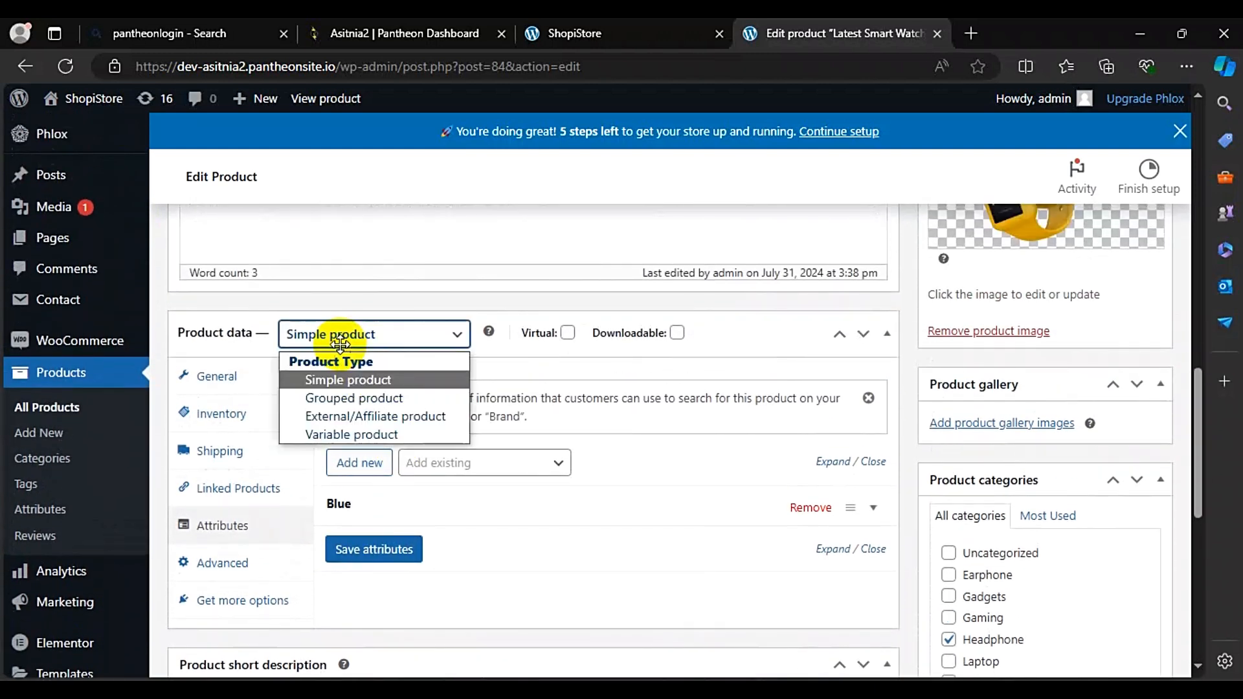
pyautogui.click(322, 428)
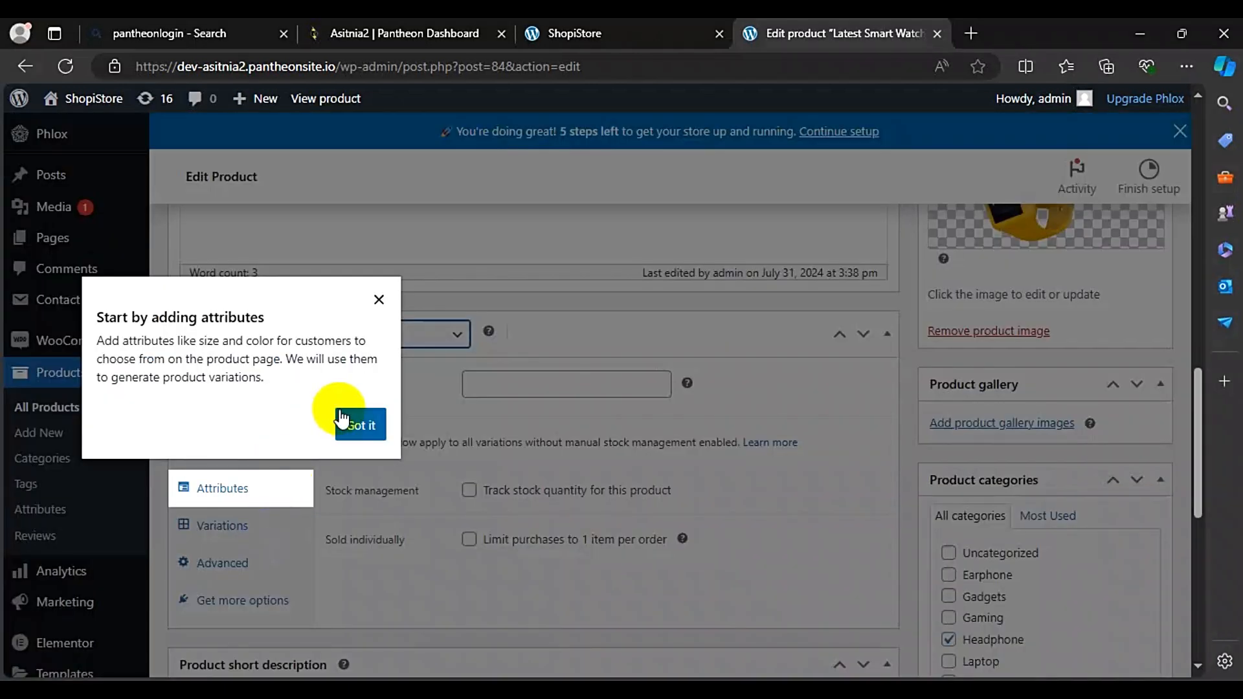
pyautogui.click(354, 424)
pyautogui.click(223, 524)
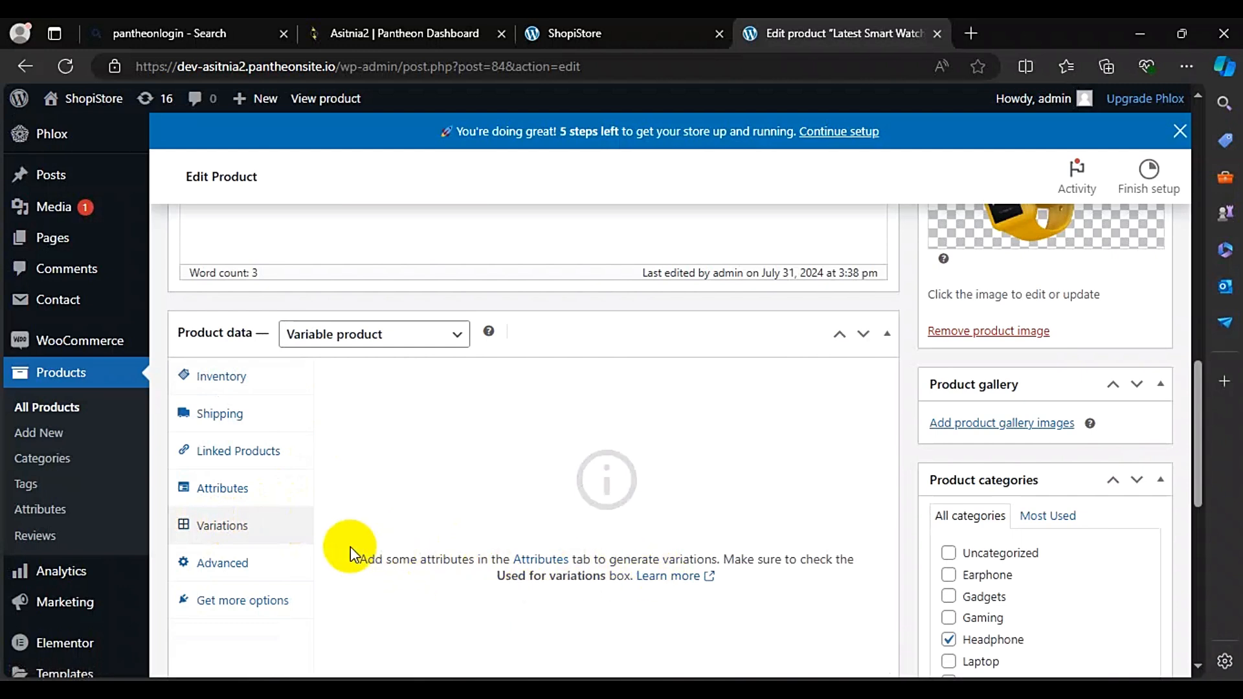
# Step: Add a blank new attribute to the product and enable the Blue attribute for use in variations
pyautogui.click(225, 499)
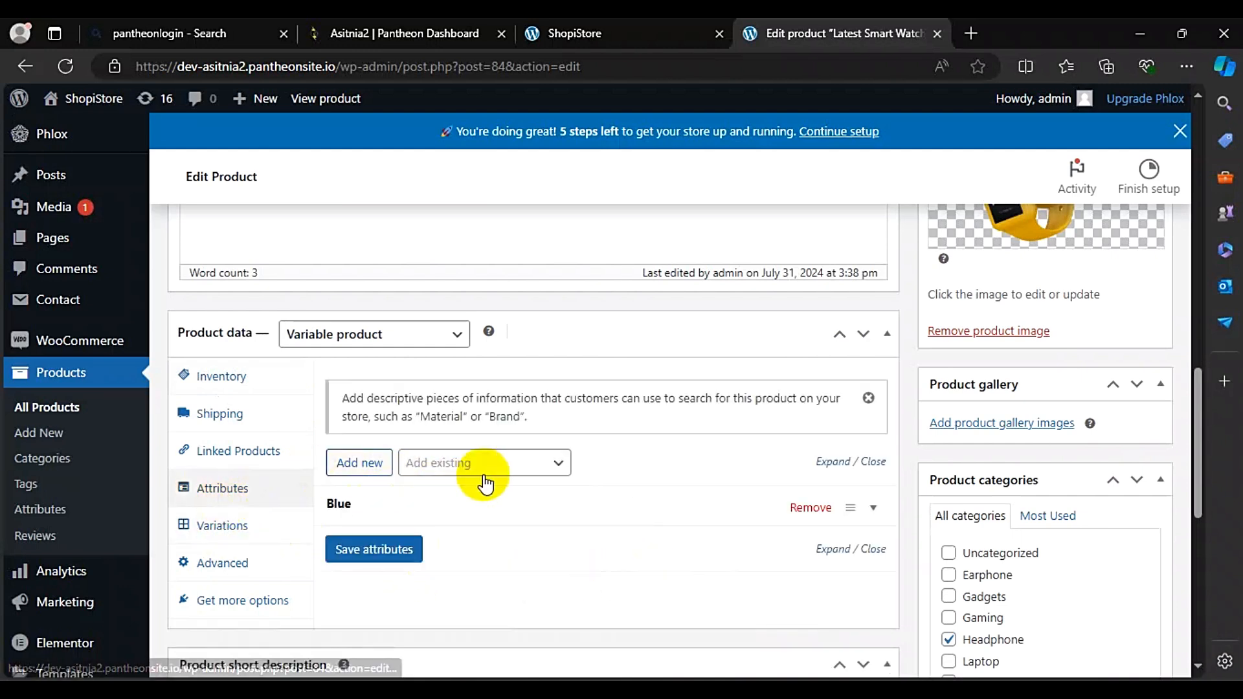
pyautogui.click(412, 502)
pyautogui.click(358, 462)
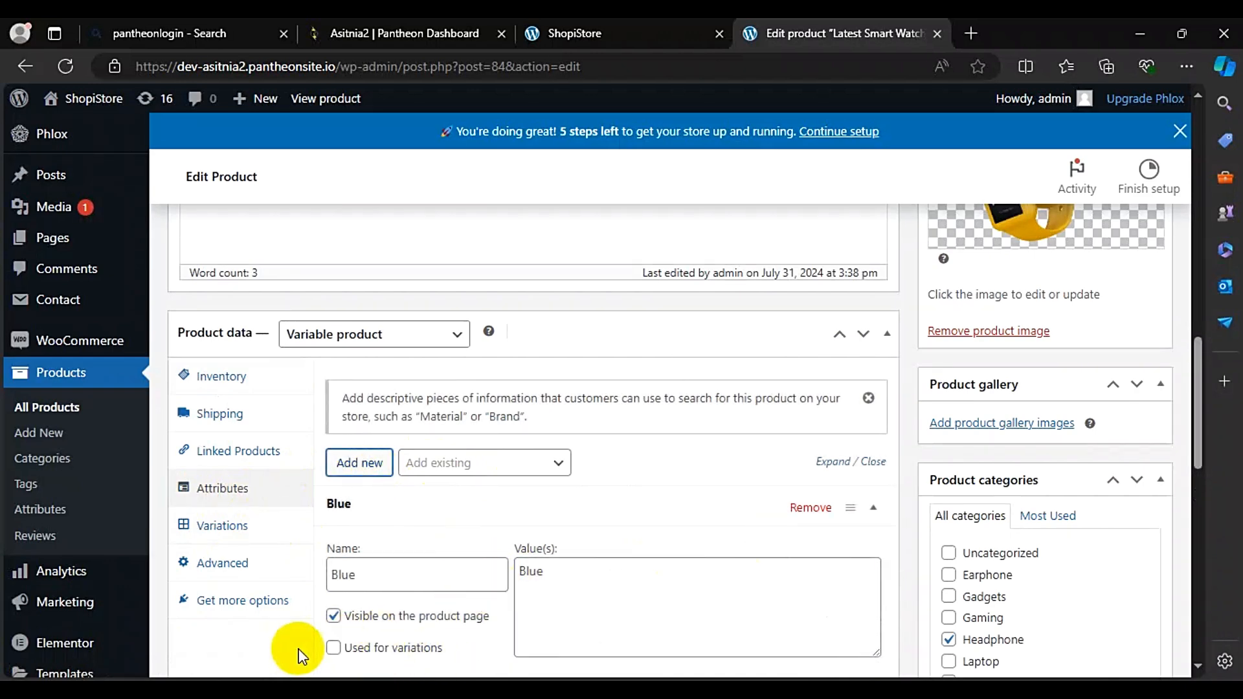
pyautogui.scroll(-3, 308, 648)
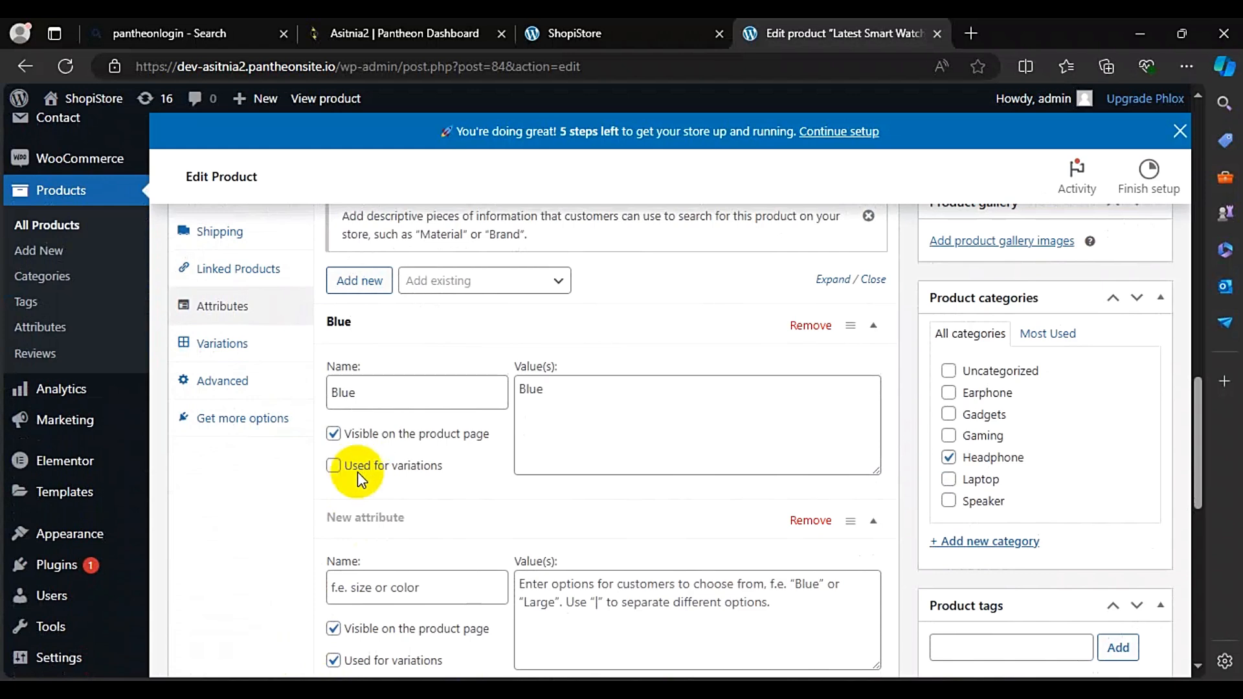
pyautogui.click(355, 468)
# Step: Name the new attribute "Red" with the value "Red" and save the product's attributes
pyautogui.scroll(-2, 418, 522)
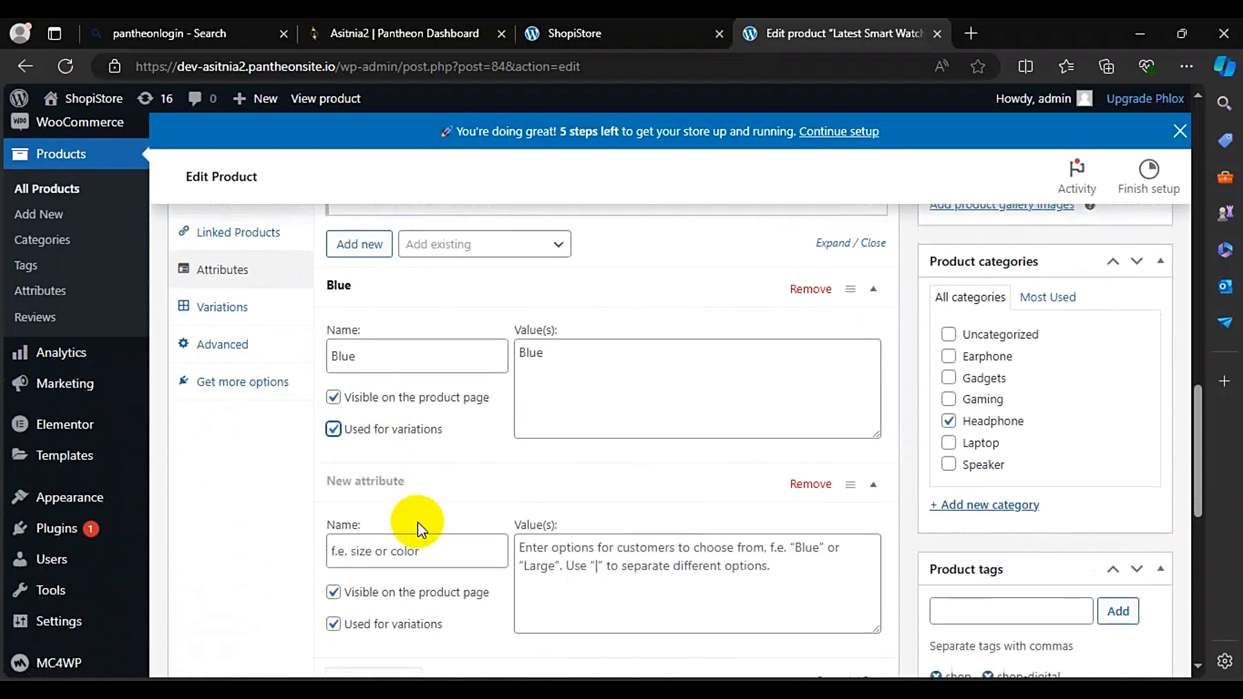
pyautogui.scroll(-1, 417, 521)
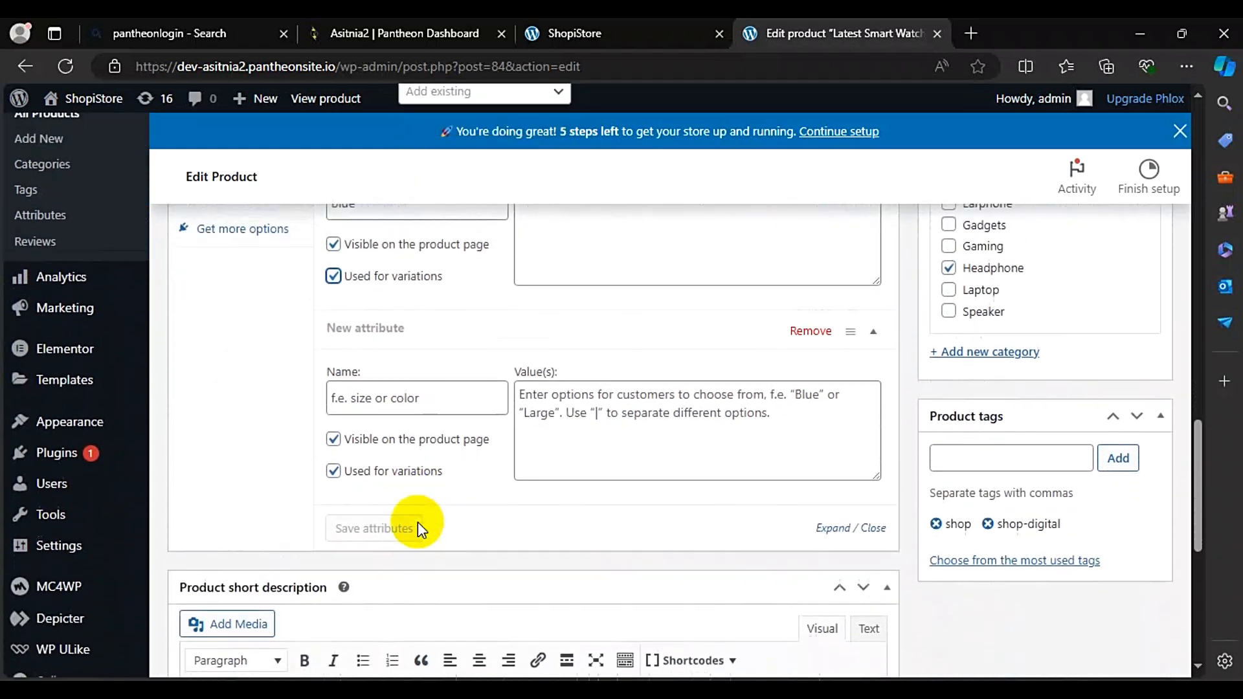
pyautogui.scroll(4, 418, 522)
pyautogui.scroll(-2, 418, 522)
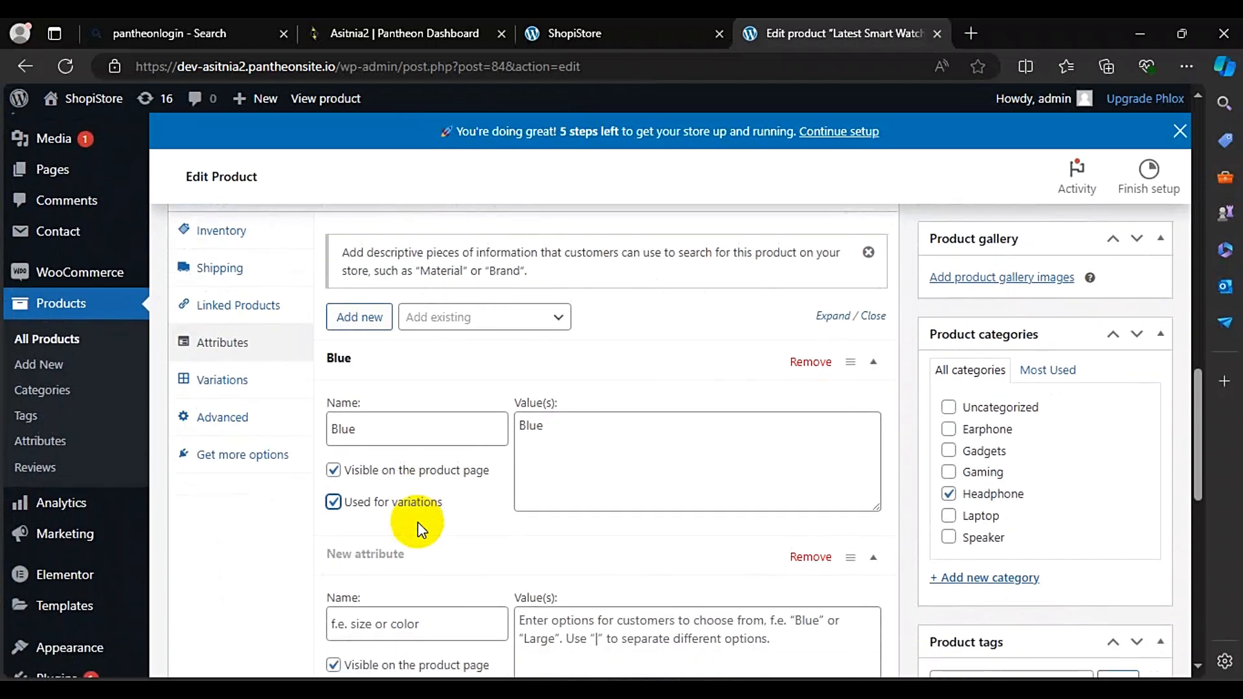
pyautogui.scroll(-2, 417, 522)
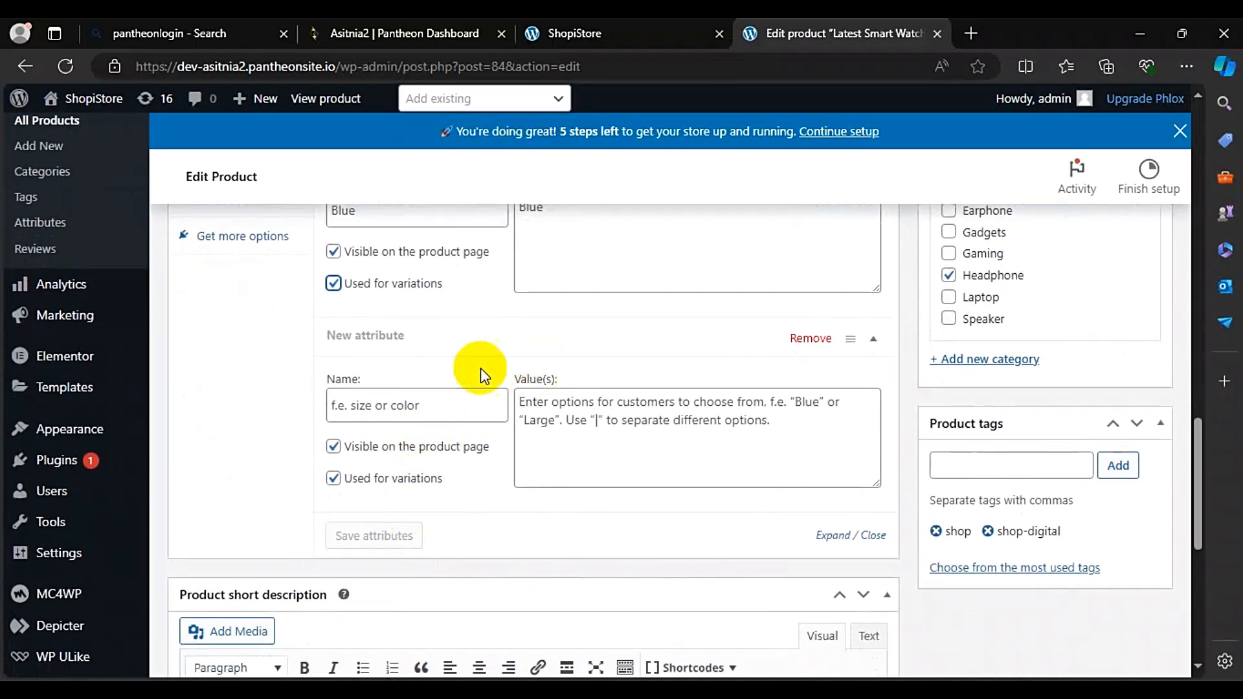
pyautogui.click(377, 405)
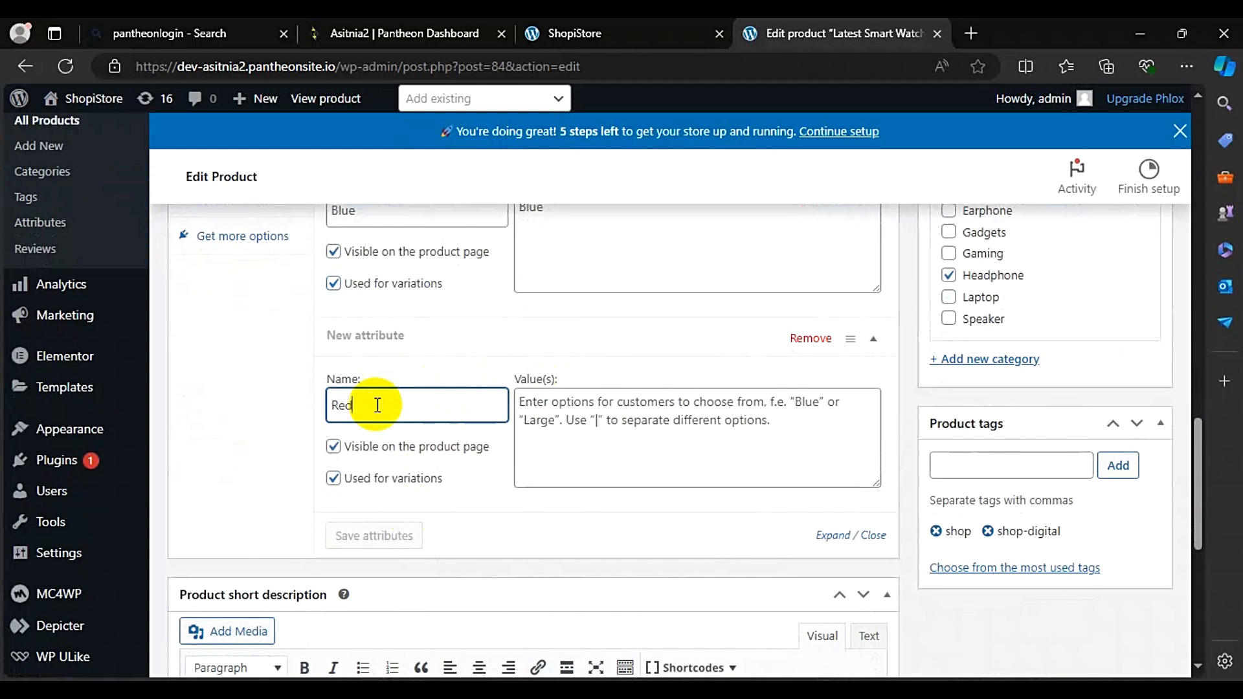
pyautogui.click(575, 420)
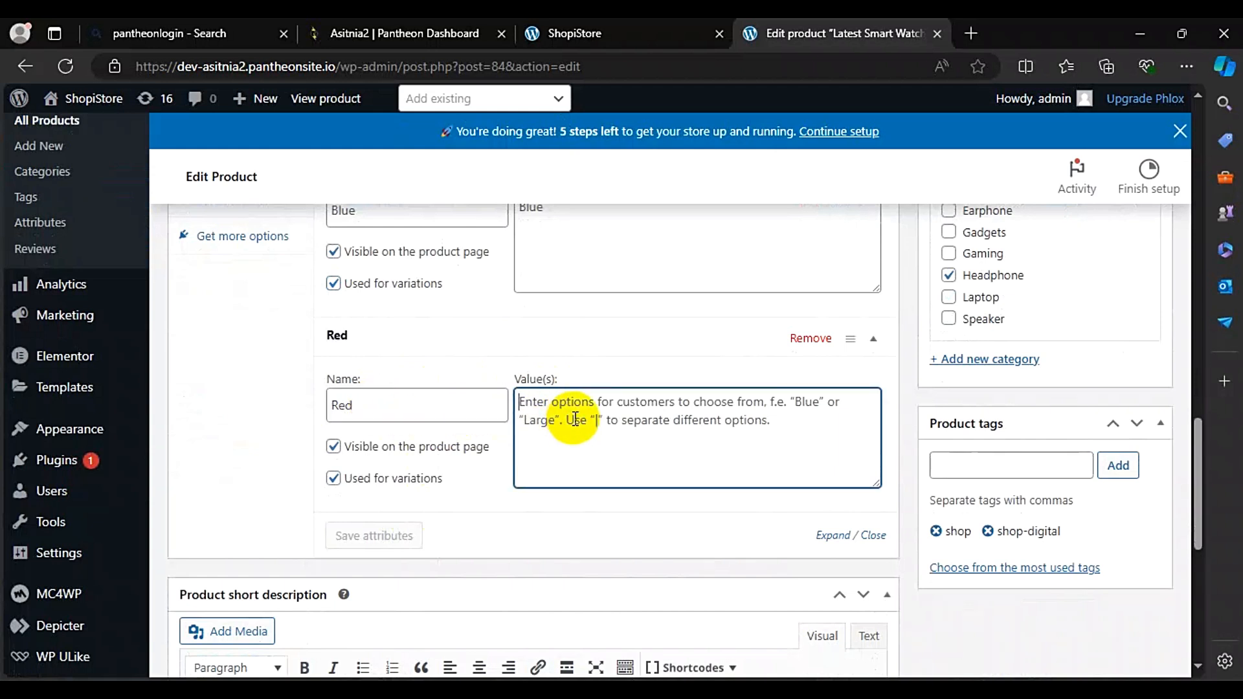
pyautogui.write('Red')
pyautogui.press('BackSpace')
pyautogui.write('d')
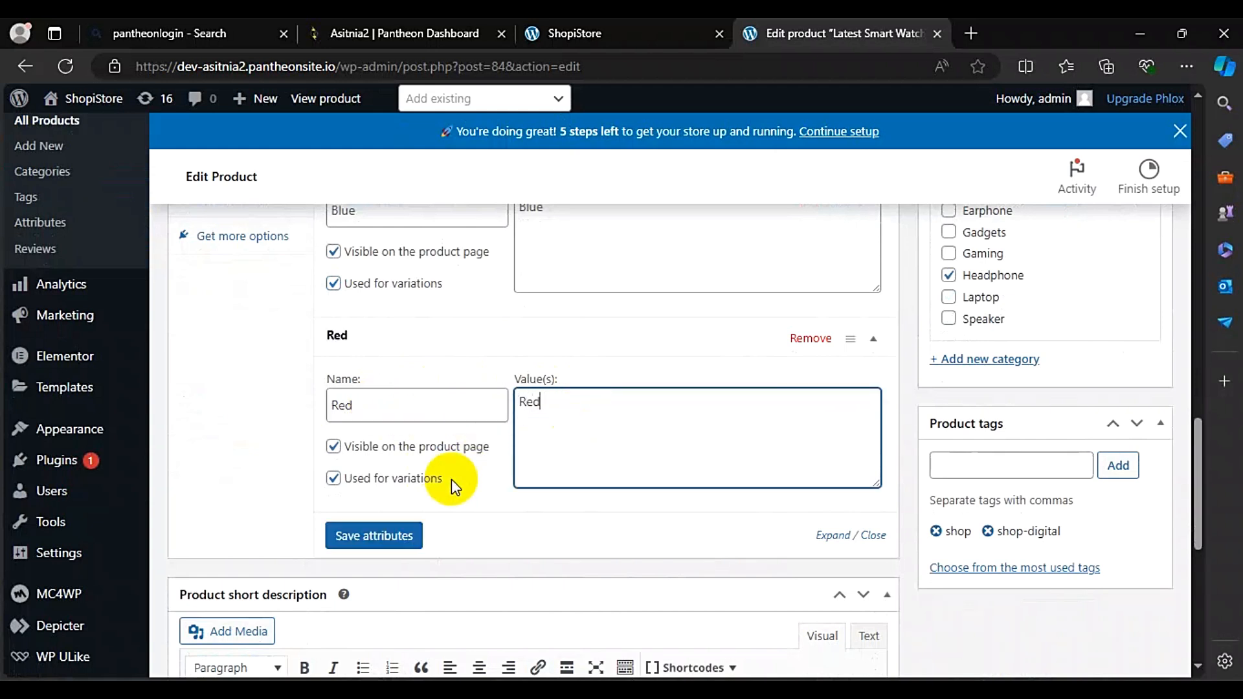
pyautogui.click(352, 543)
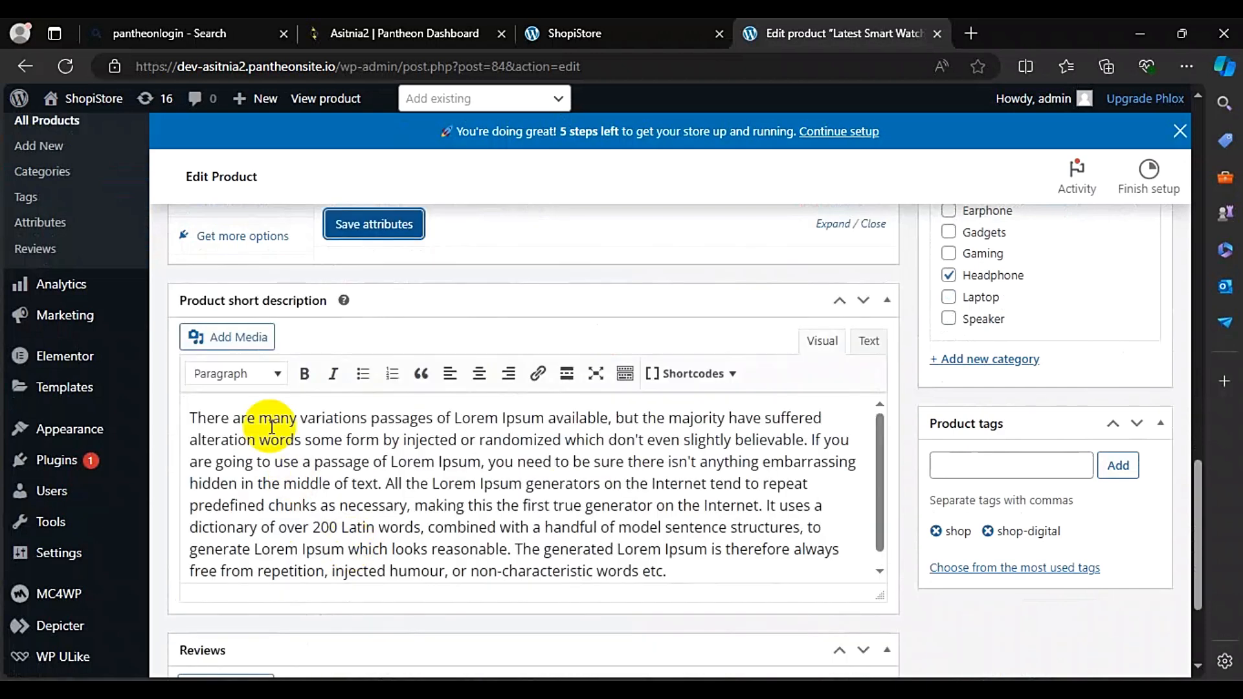
# Step: Generate all variations of the product from its Blue and Red attributes
pyautogui.scroll(-2, 477, 473)
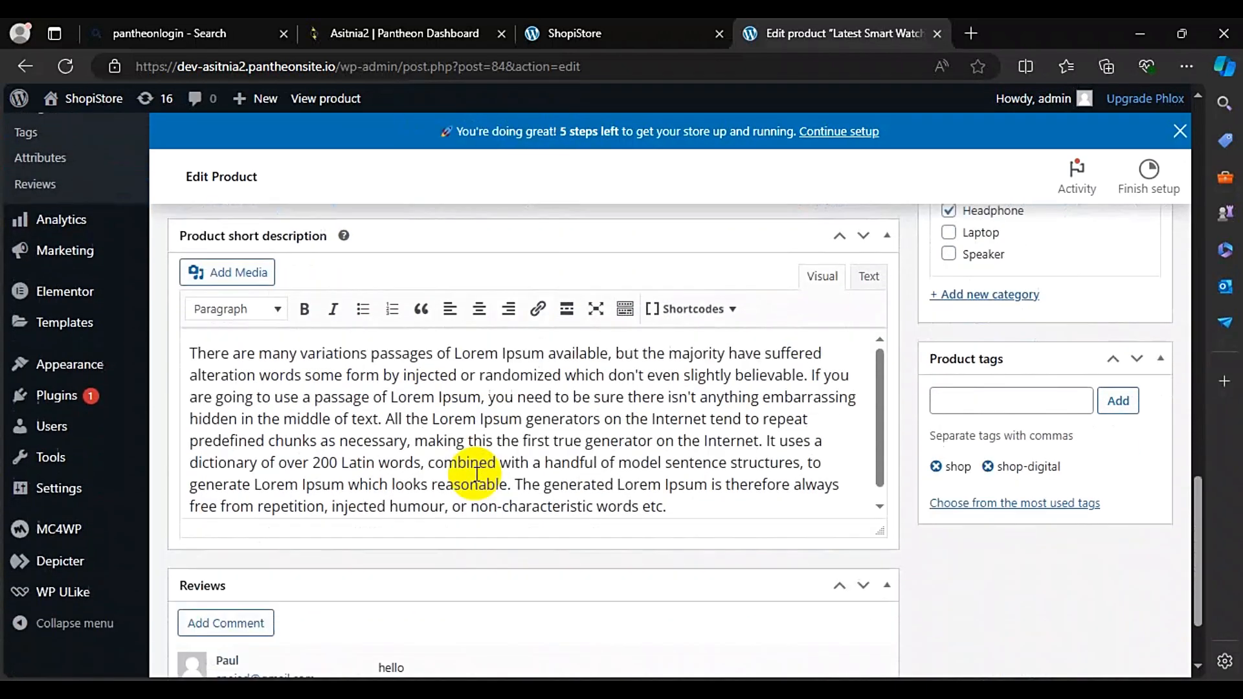
pyautogui.scroll(5, 475, 474)
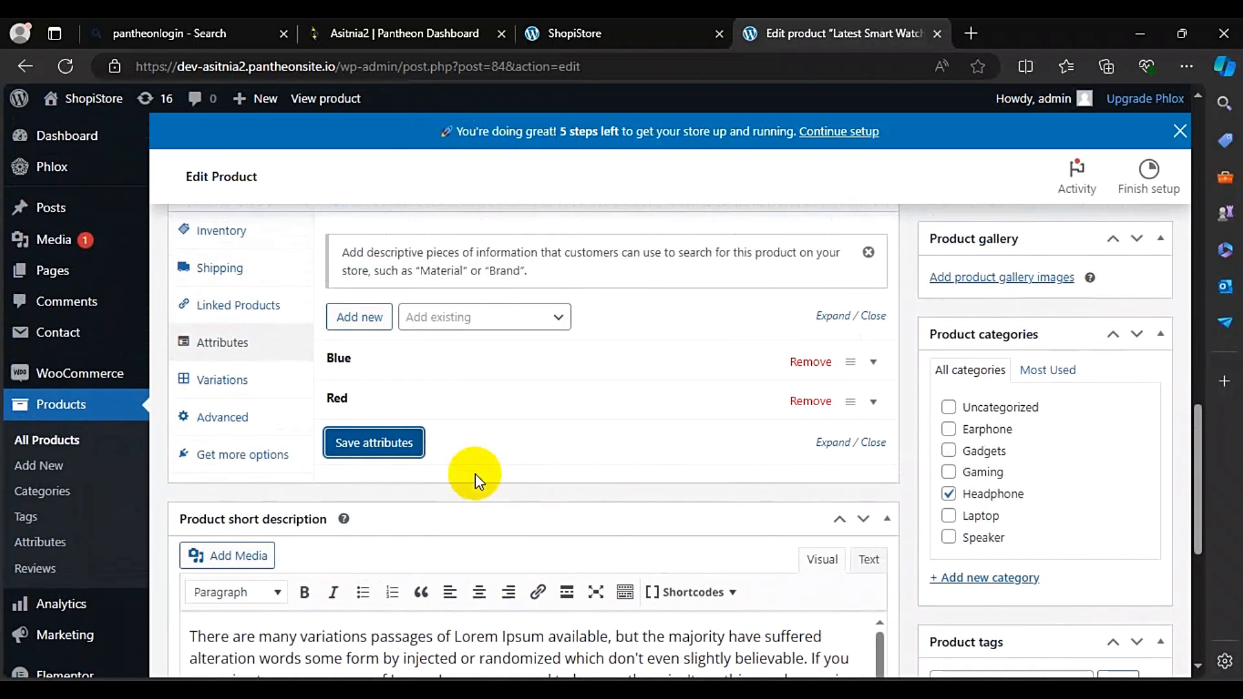
pyautogui.click(220, 380)
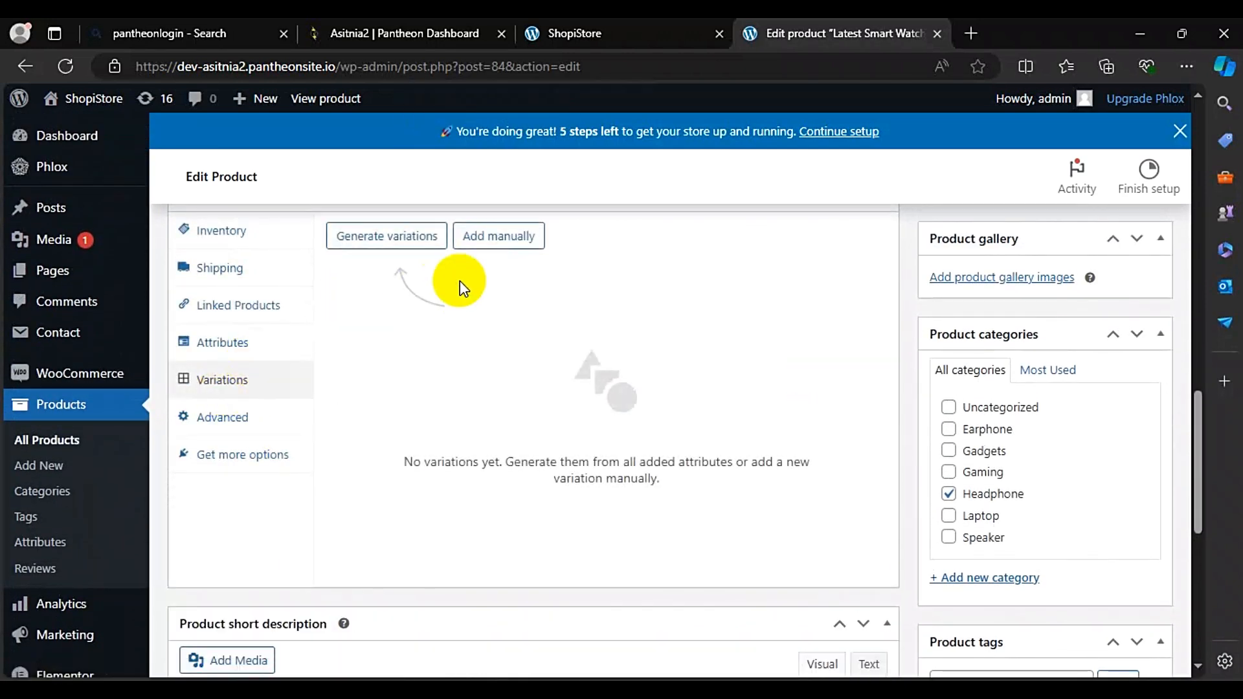
pyautogui.scroll(2, 483, 288)
pyautogui.moveTo(492, 296)
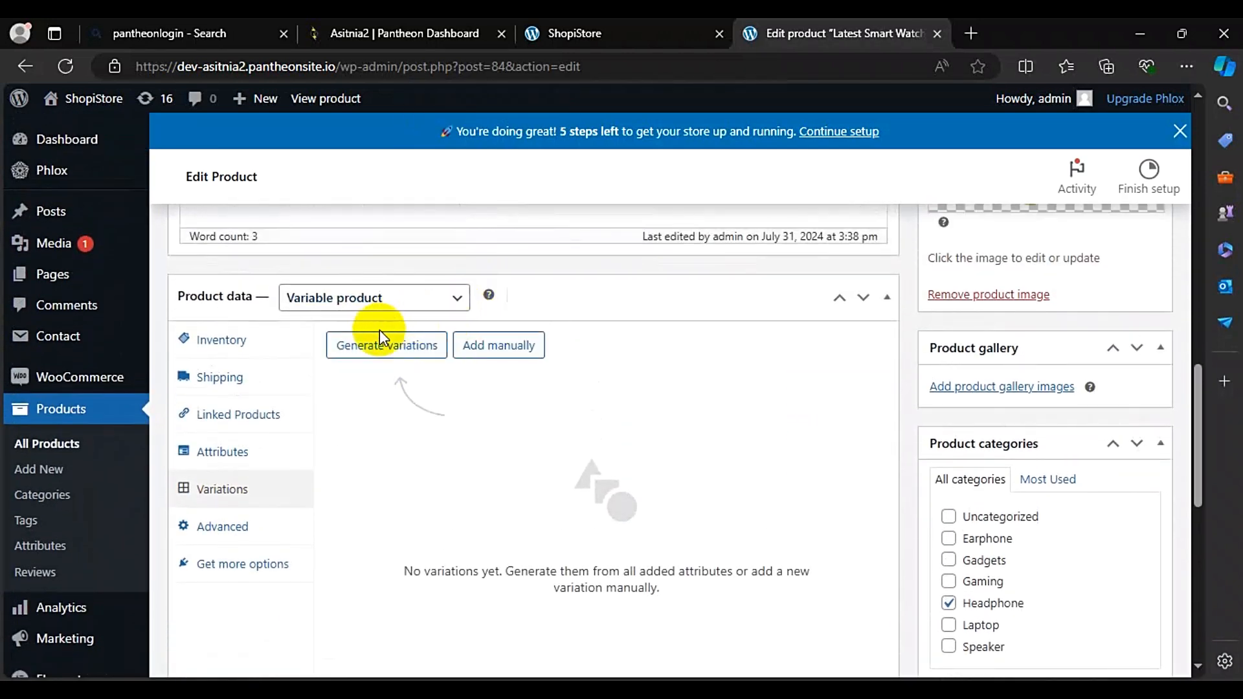
pyautogui.click(392, 350)
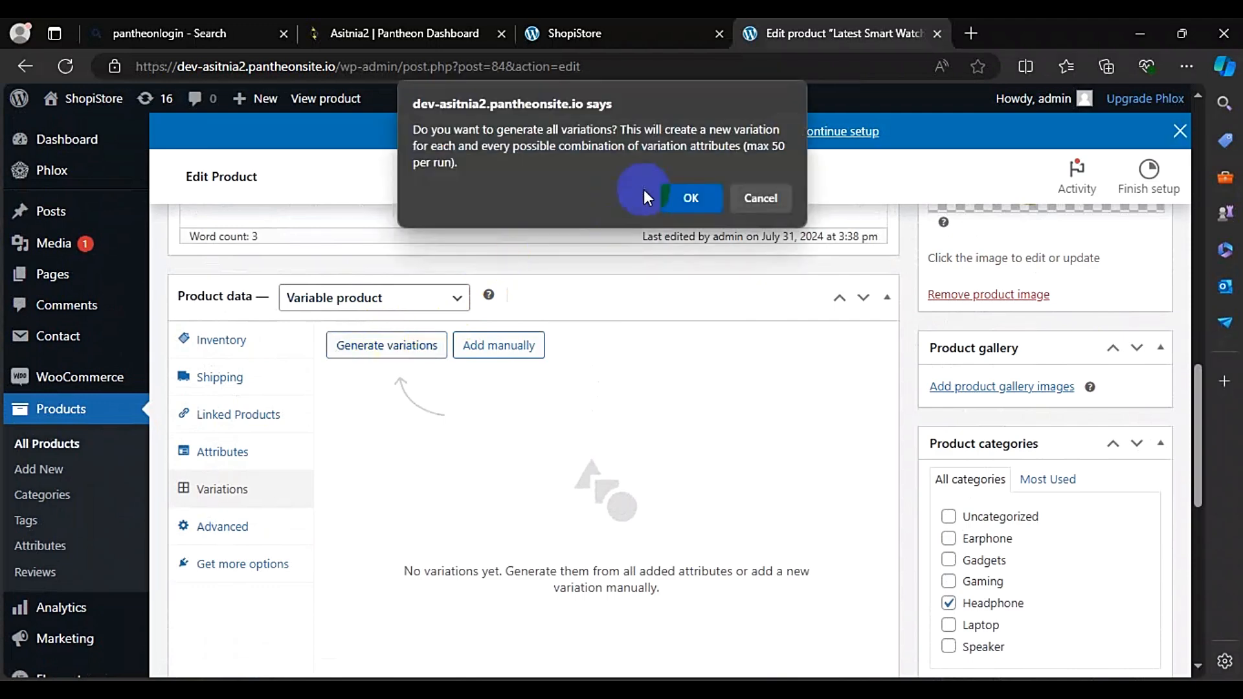
pyautogui.click(680, 200)
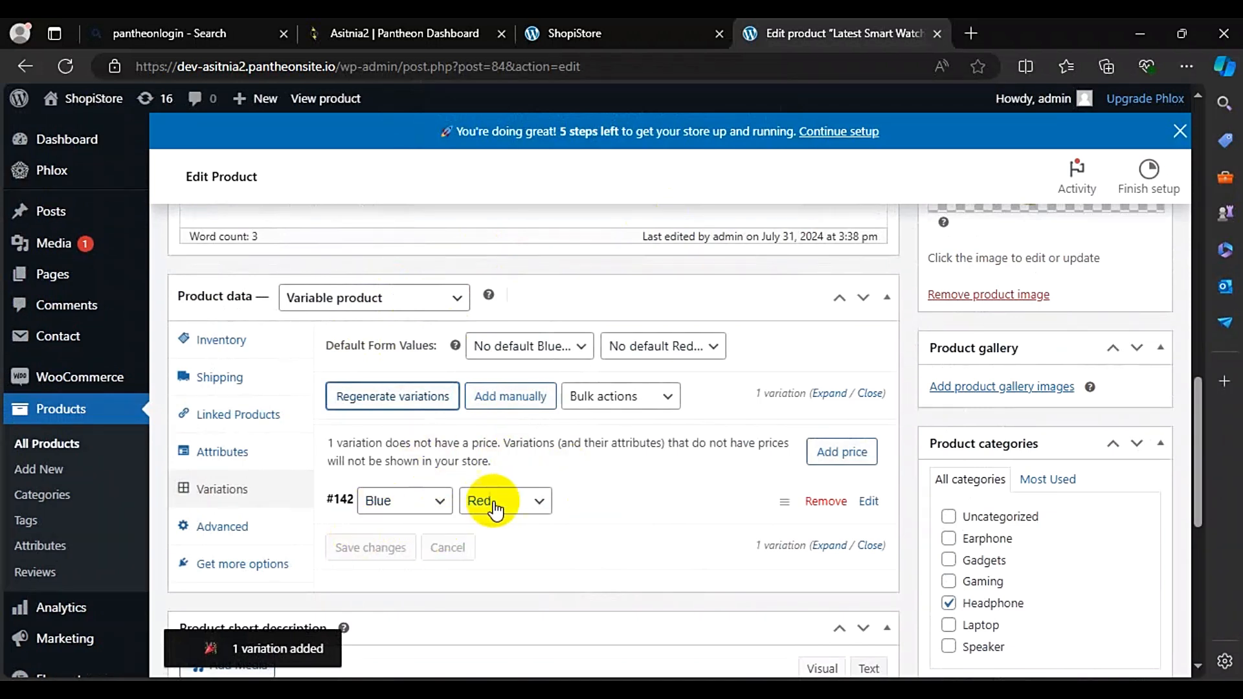
# Step: Set a price of 1200 for all variations that have no price
pyautogui.click(388, 507)
pyautogui.click(540, 542)
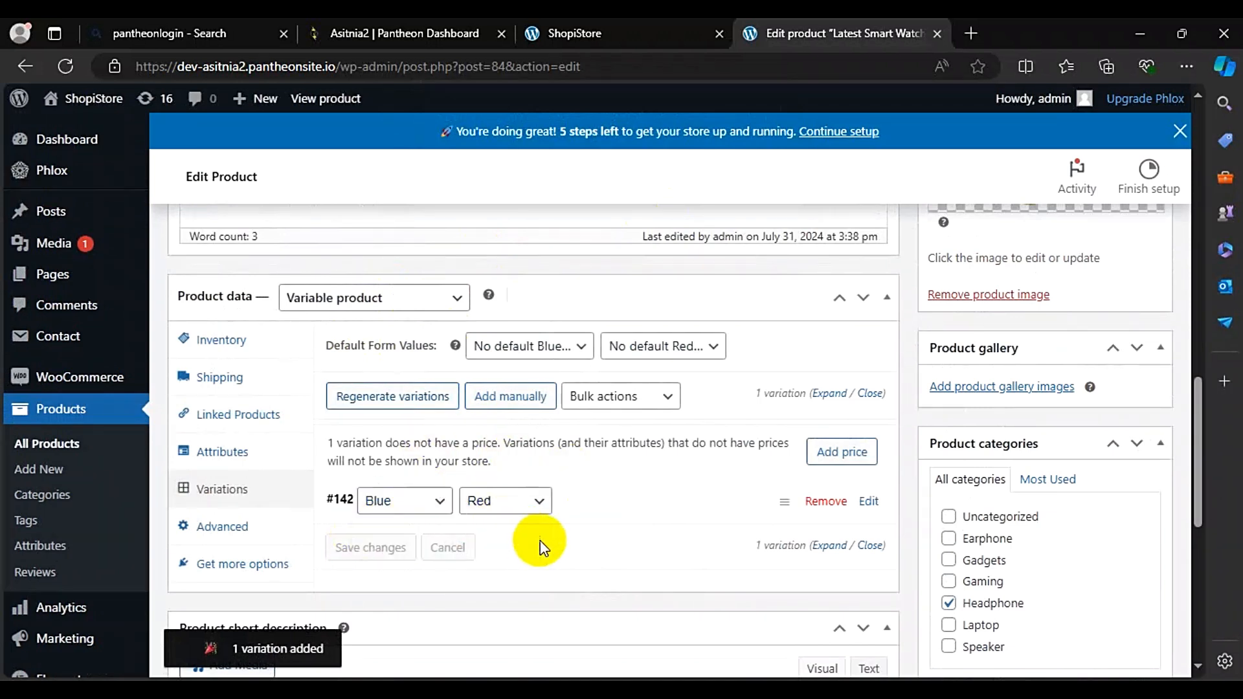
pyautogui.click(837, 463)
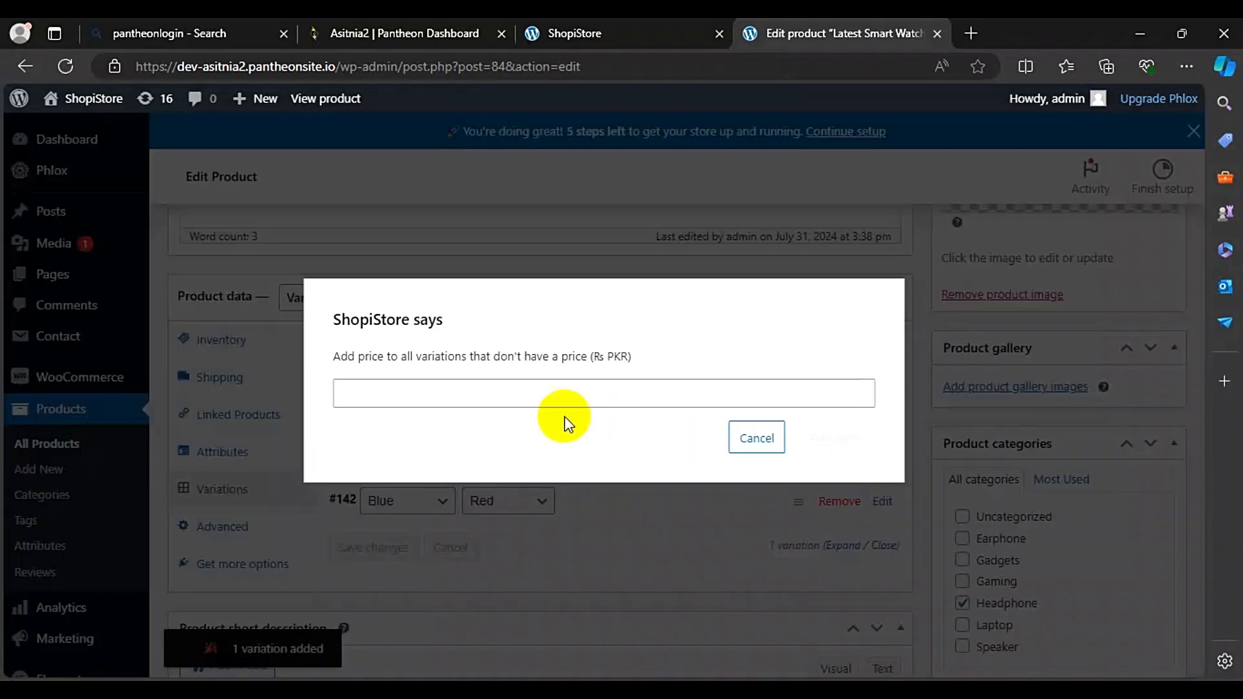
pyautogui.click(501, 399)
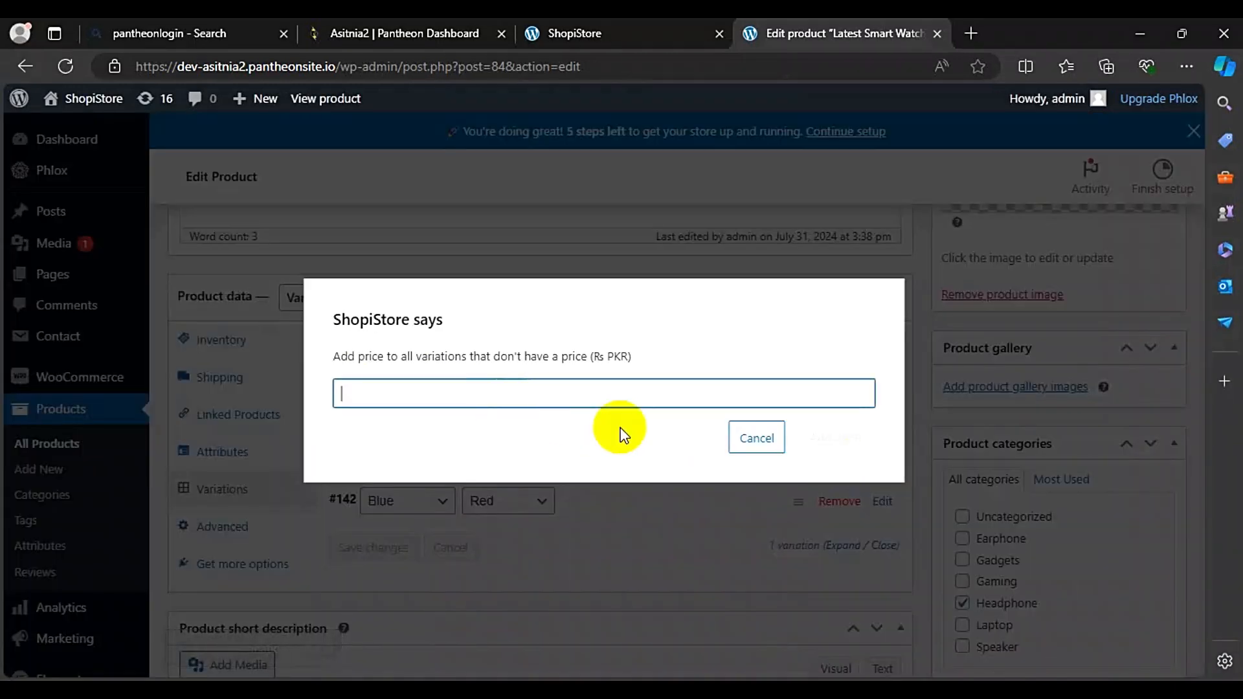
pyautogui.write('1')
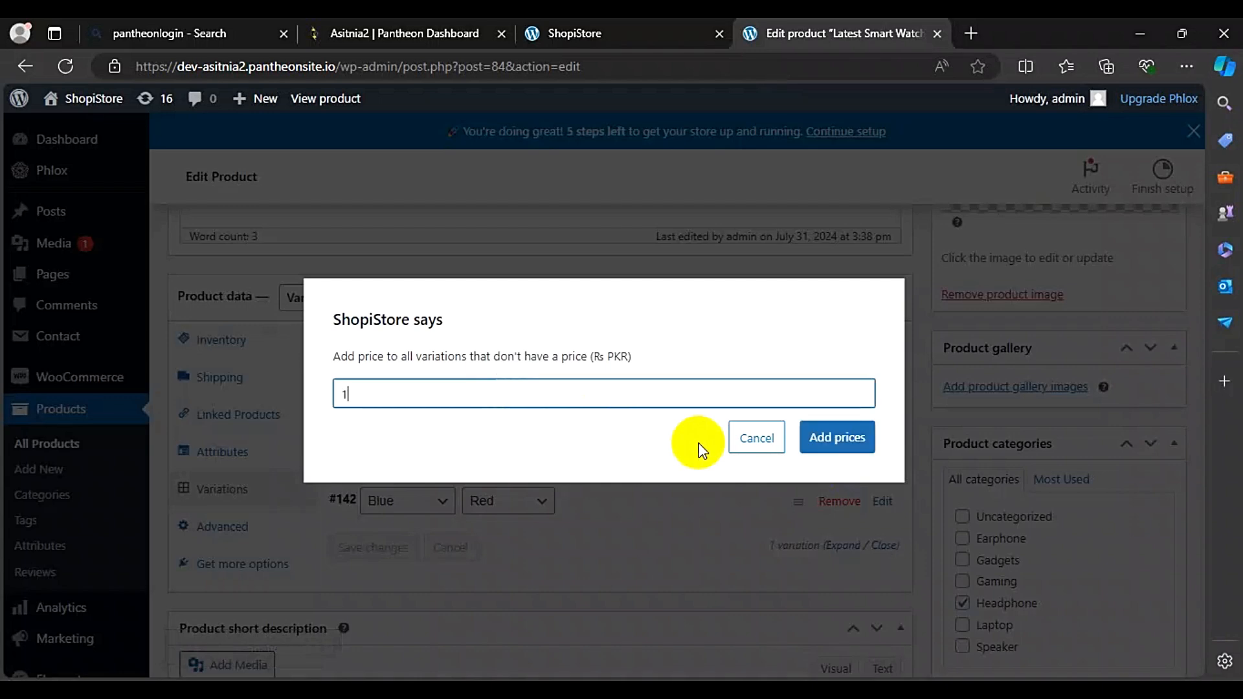
pyautogui.write('200')
pyautogui.click(828, 437)
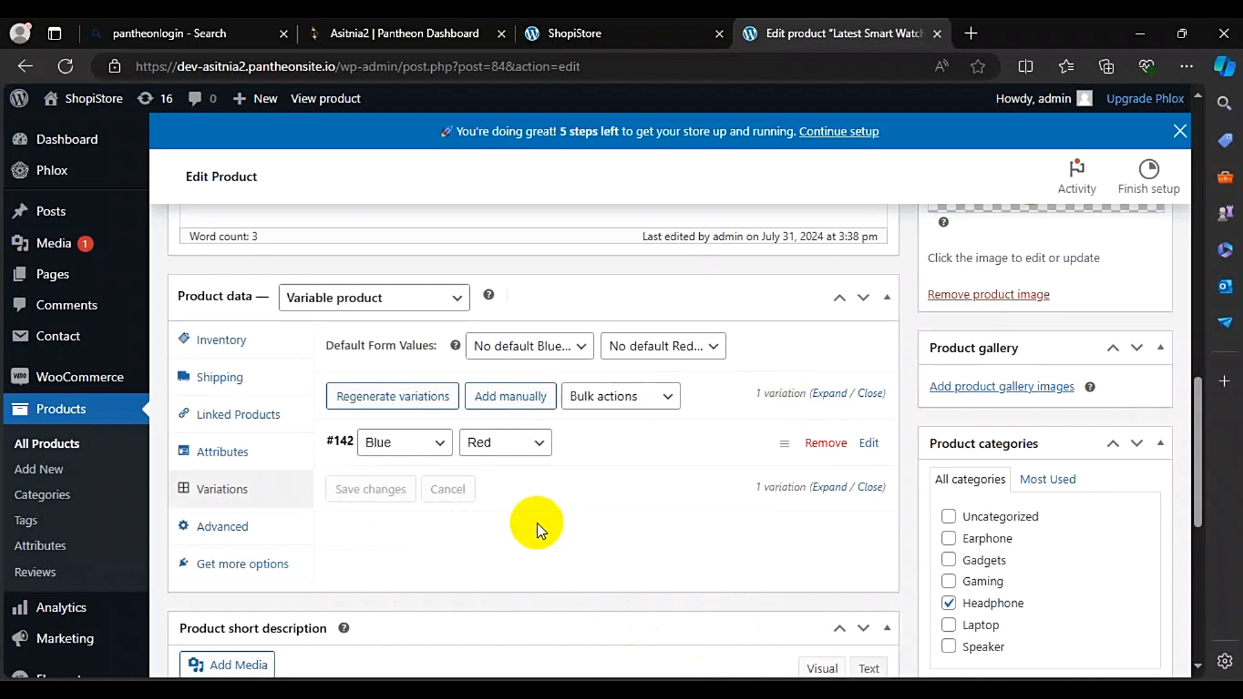
# Step: Enter the purchase note "Early order will get more discout" in the advanced product data and update the product
pyautogui.scroll(-6, 471, 550)
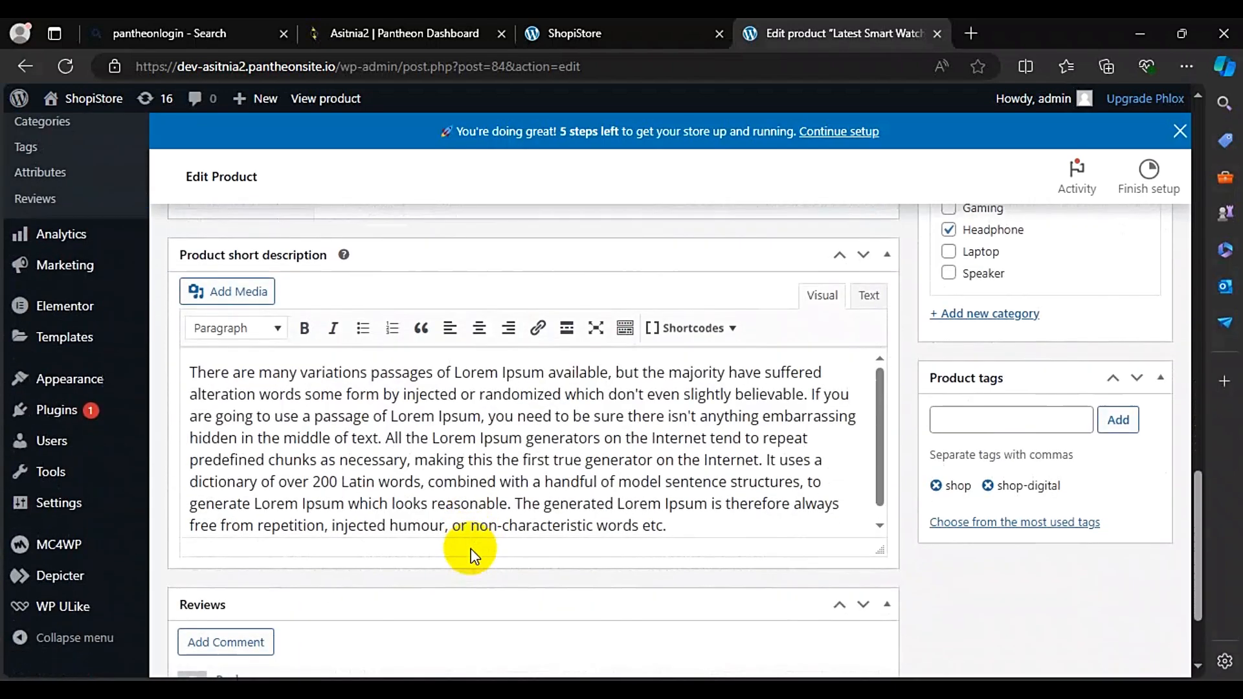
pyautogui.scroll(7, 470, 549)
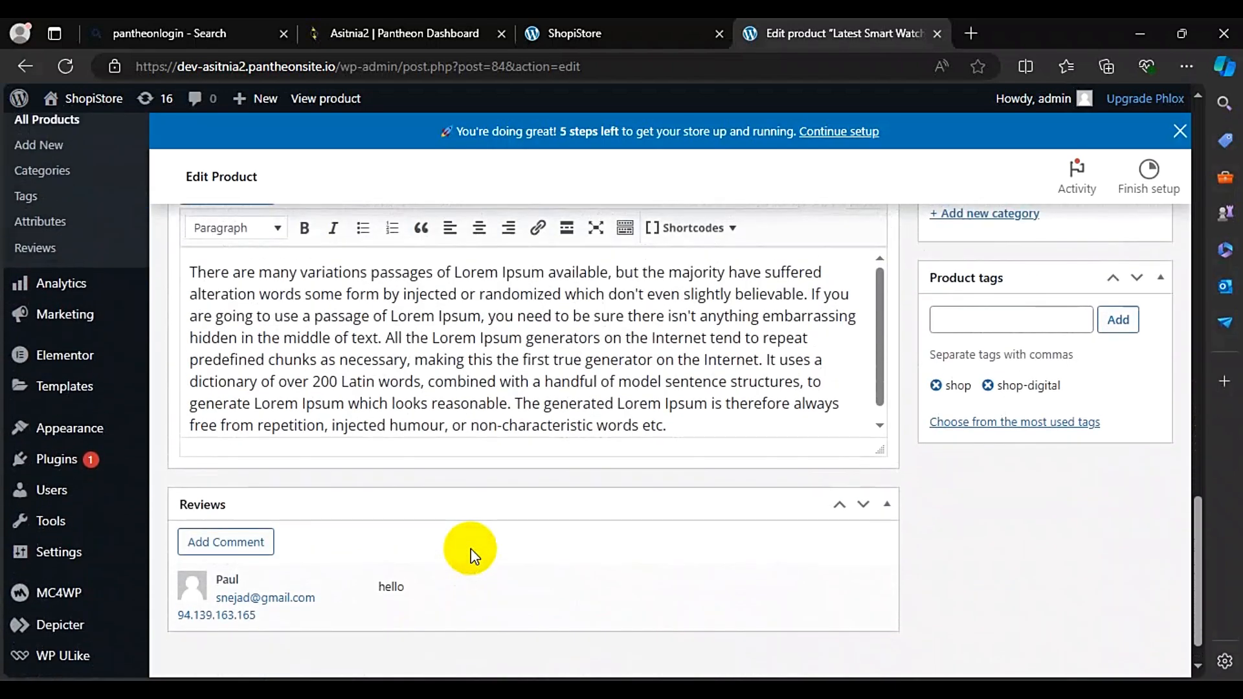
pyautogui.scroll(2, 471, 550)
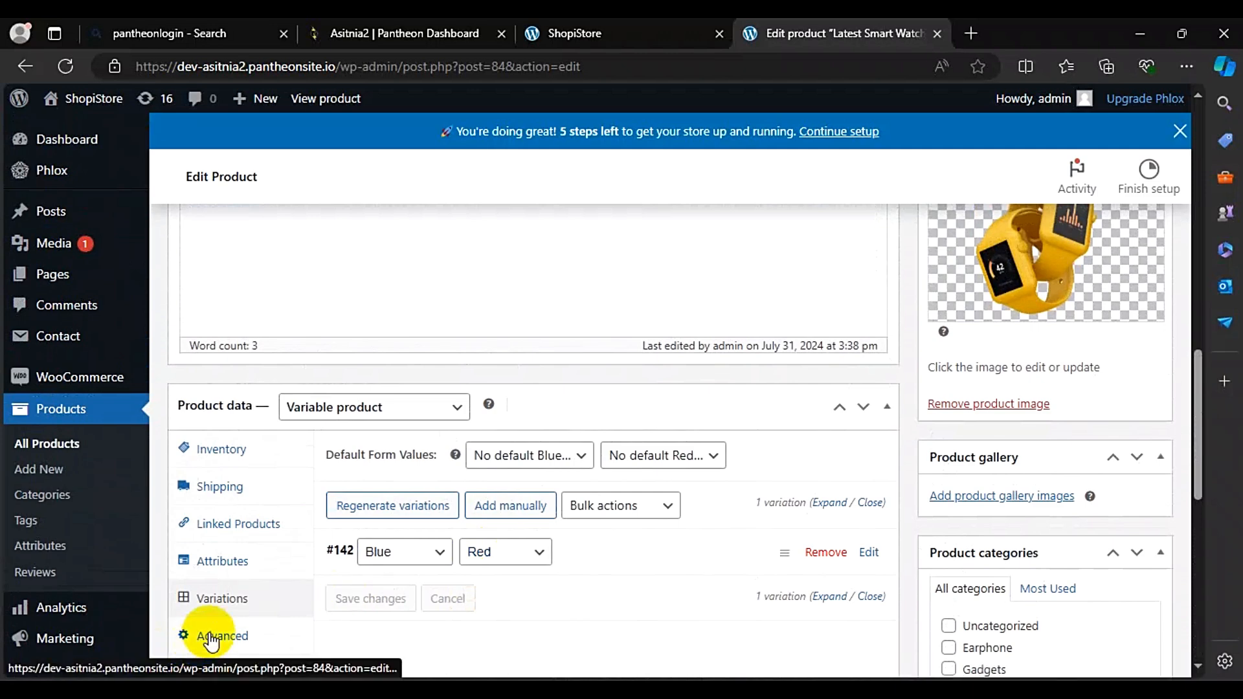
pyautogui.click(211, 638)
pyautogui.scroll(-2, 259, 624)
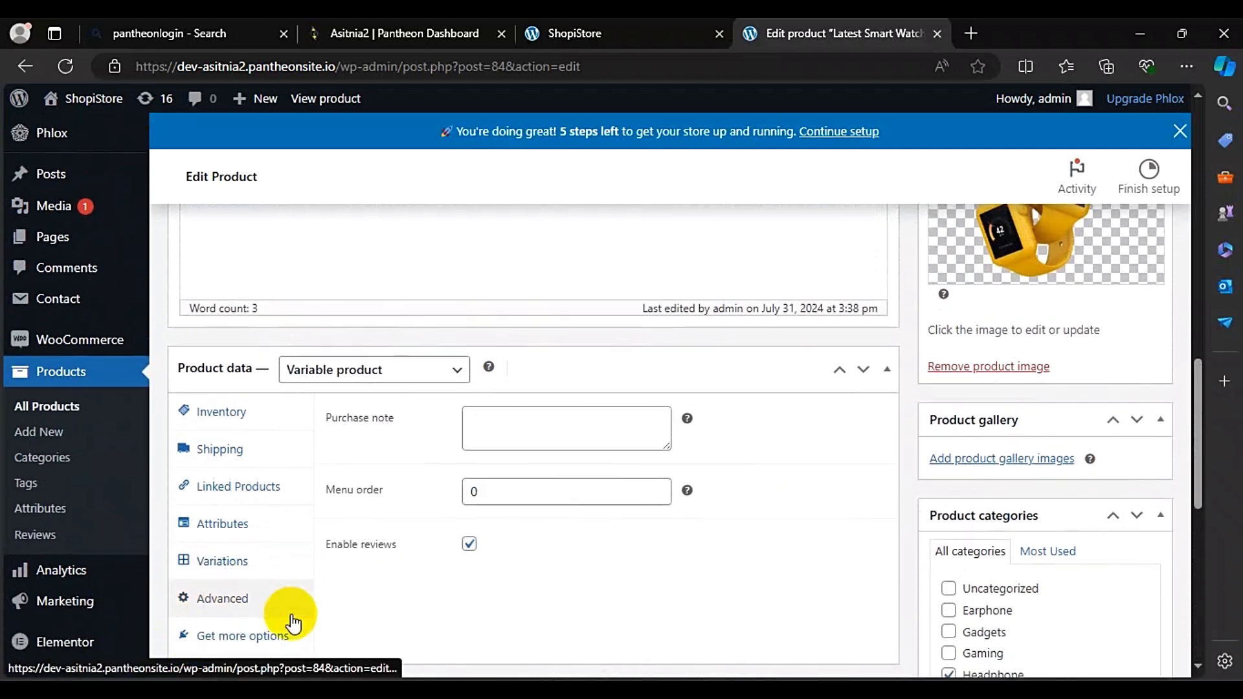
pyautogui.click(546, 353)
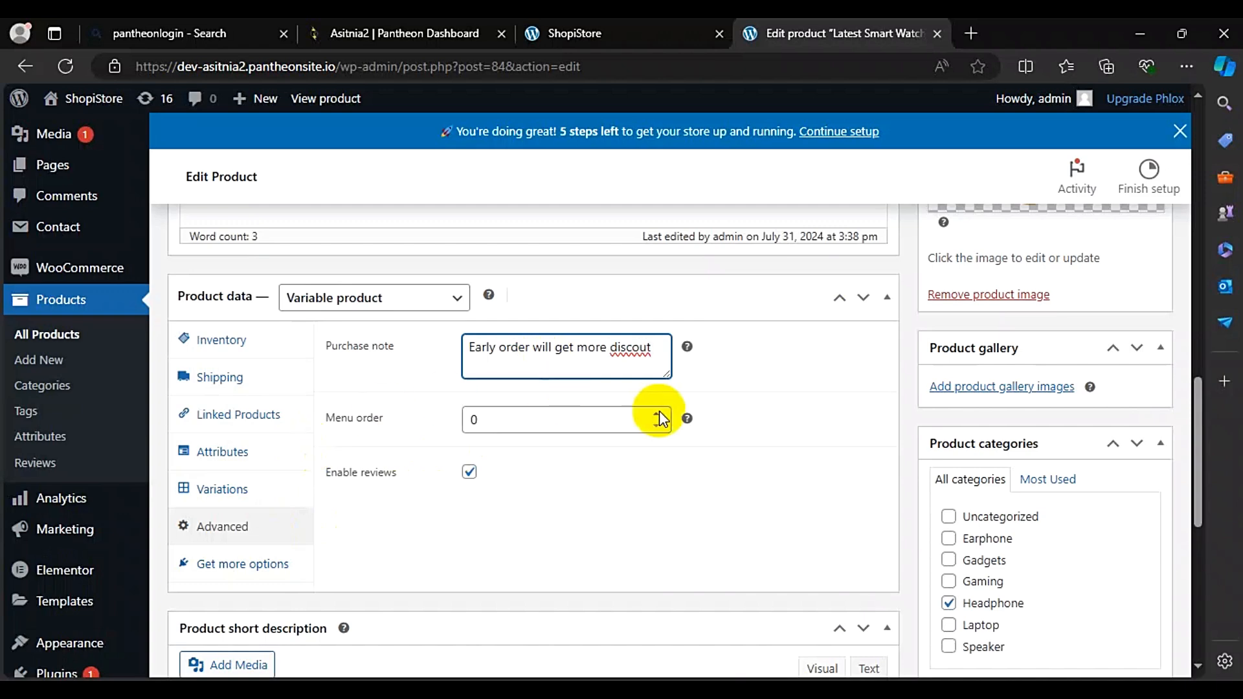
pyautogui.moveTo(1195, 393); pyautogui.dragTo(1197, 278)
pyautogui.click(1117, 439)
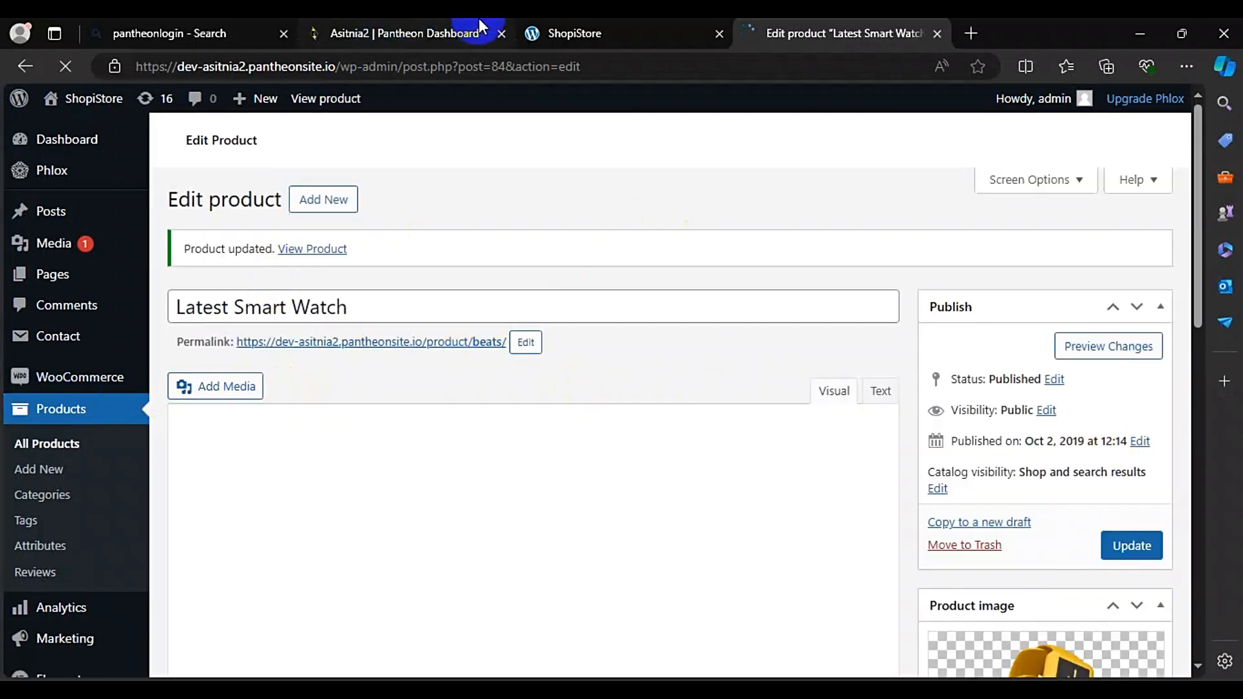
# Step: Switch to the ShopiStore storefront and open the Latest Smart Watch product page down to its variation options
pyautogui.click(568, 32)
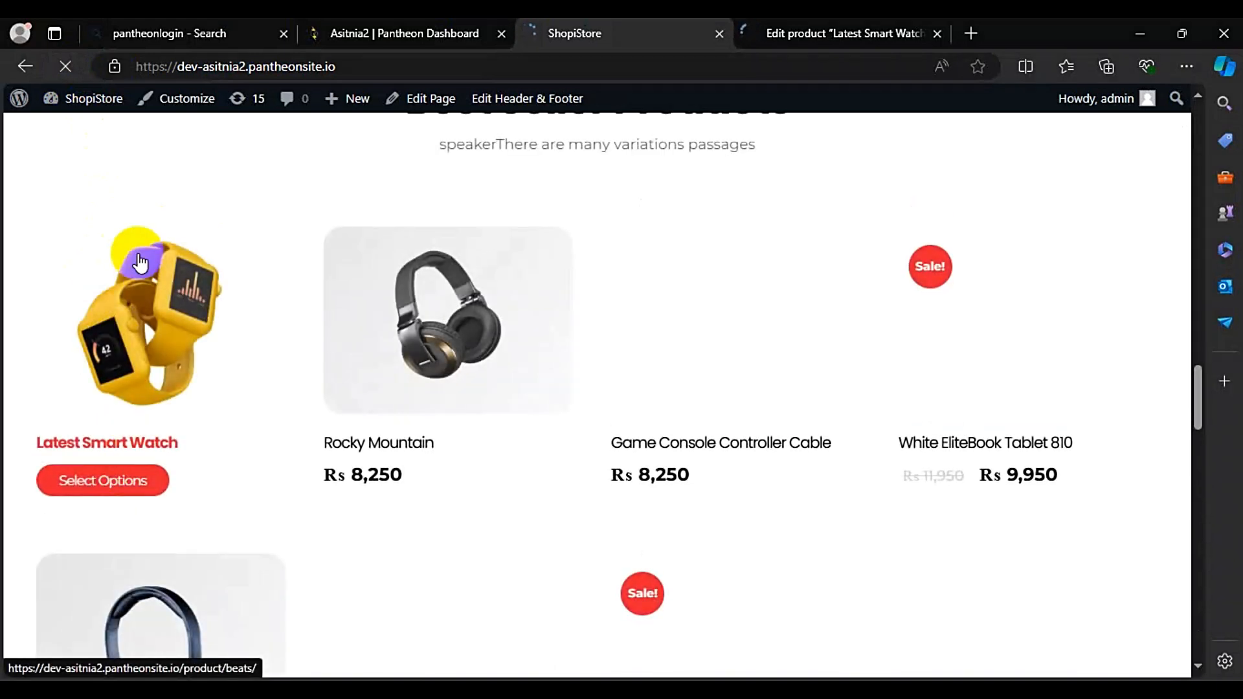
pyautogui.click(146, 335)
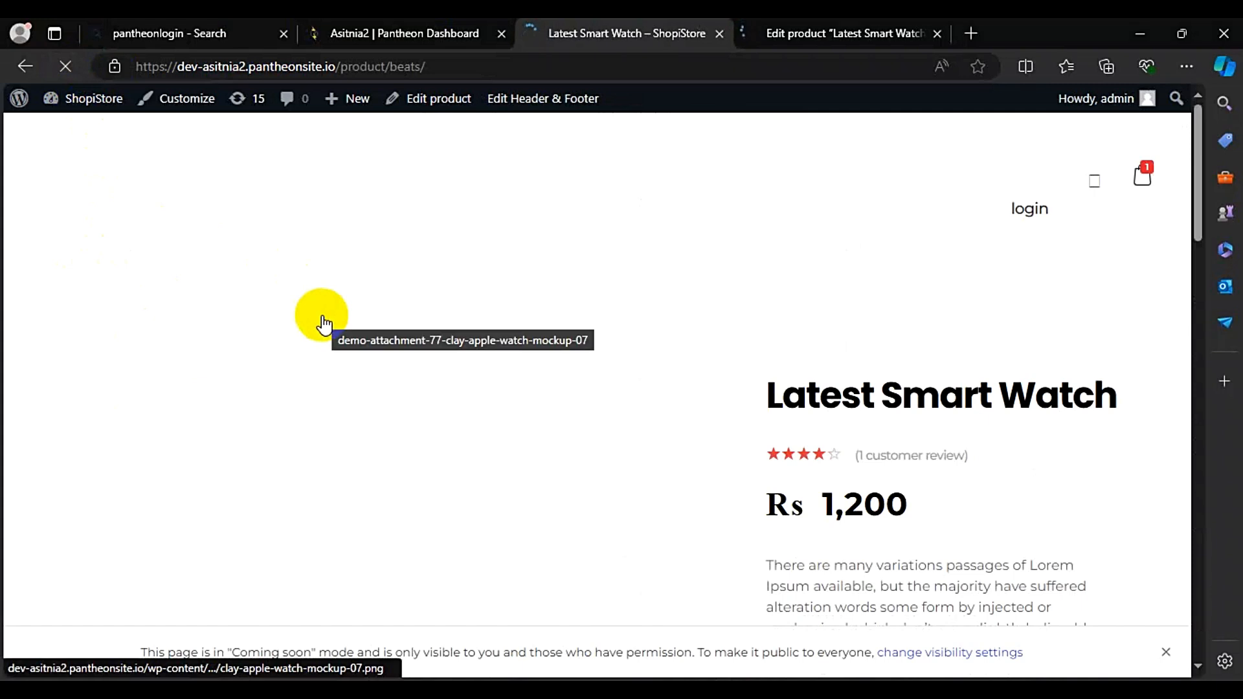
pyautogui.scroll(-5, 314, 496)
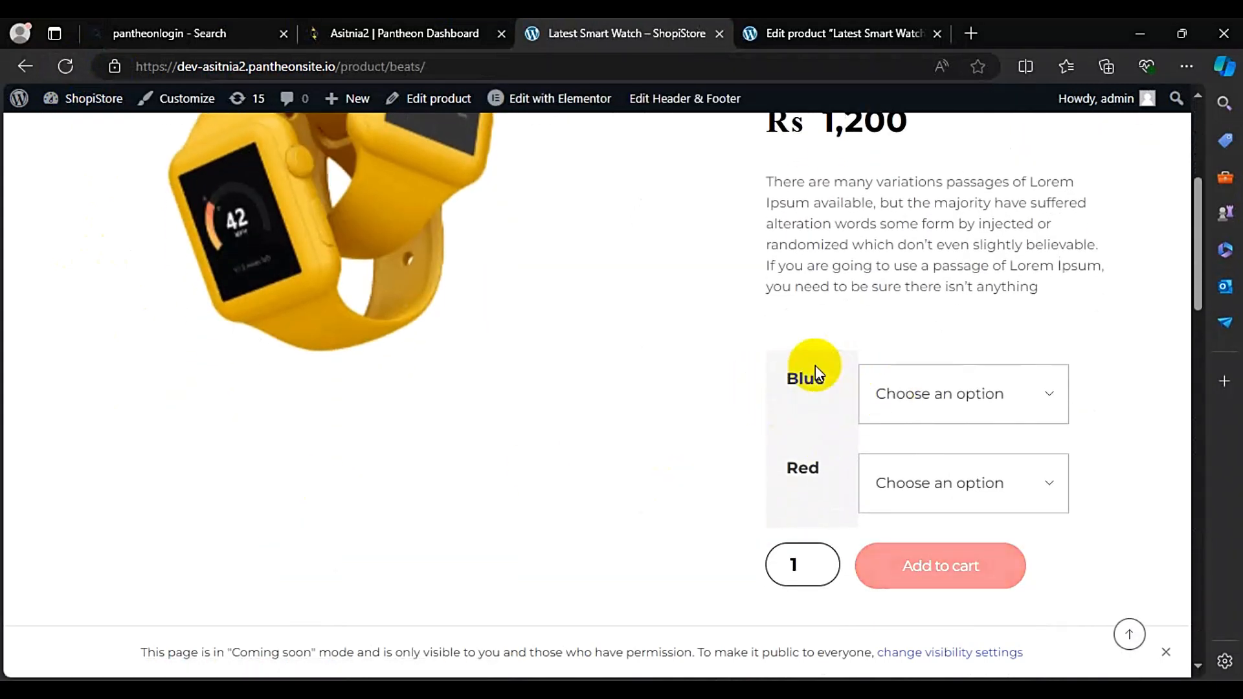
# Step: Select Blue and Red as the watch's variation options and raise the order quantity to 5
pyautogui.click(887, 394)
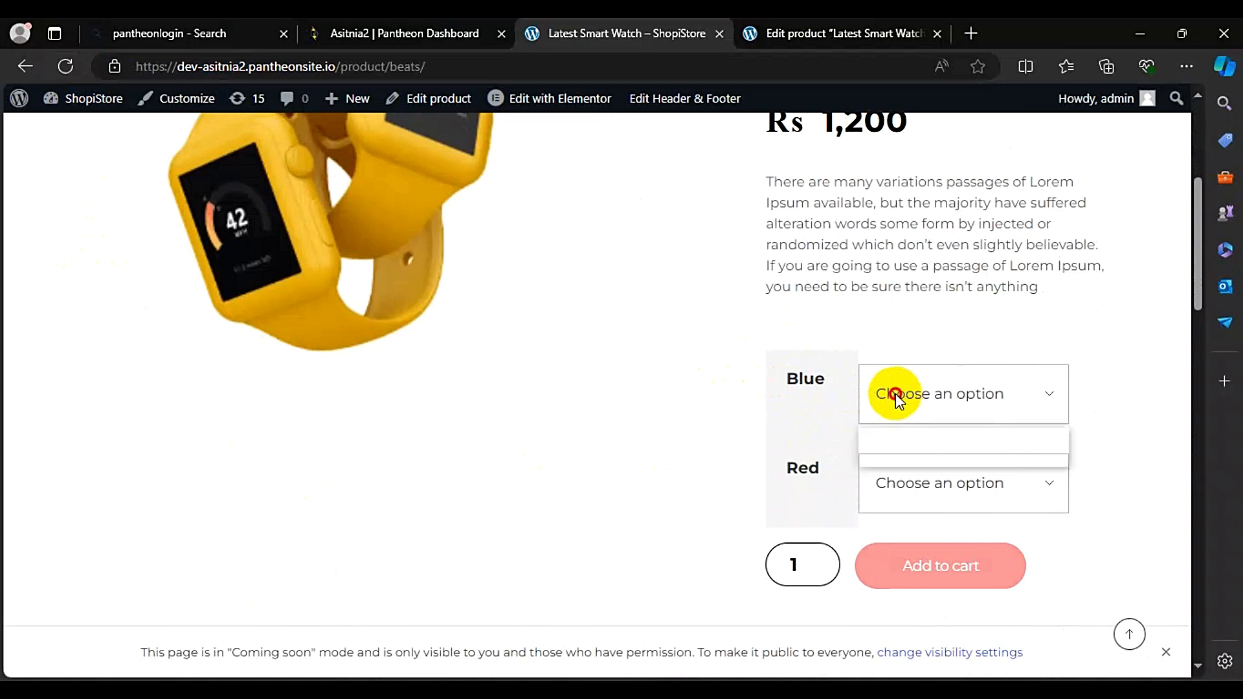
pyautogui.click(898, 456)
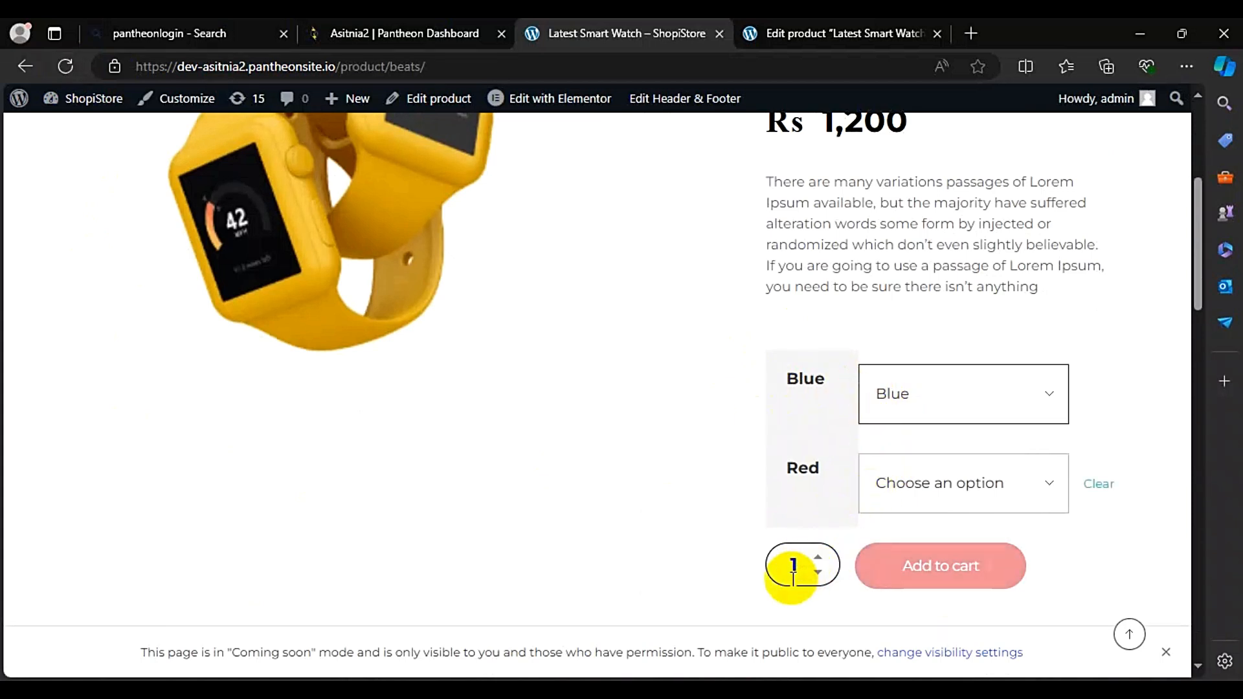
pyautogui.click(907, 471)
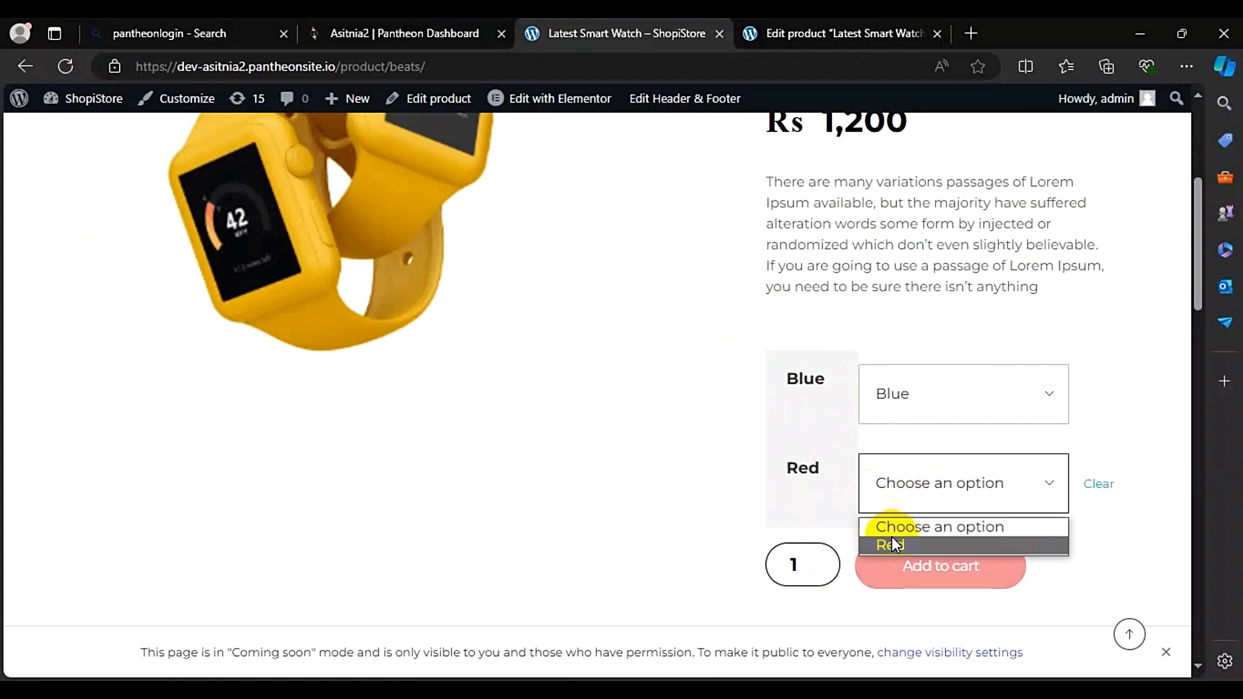
pyautogui.click(894, 543)
pyautogui.click(818, 562)
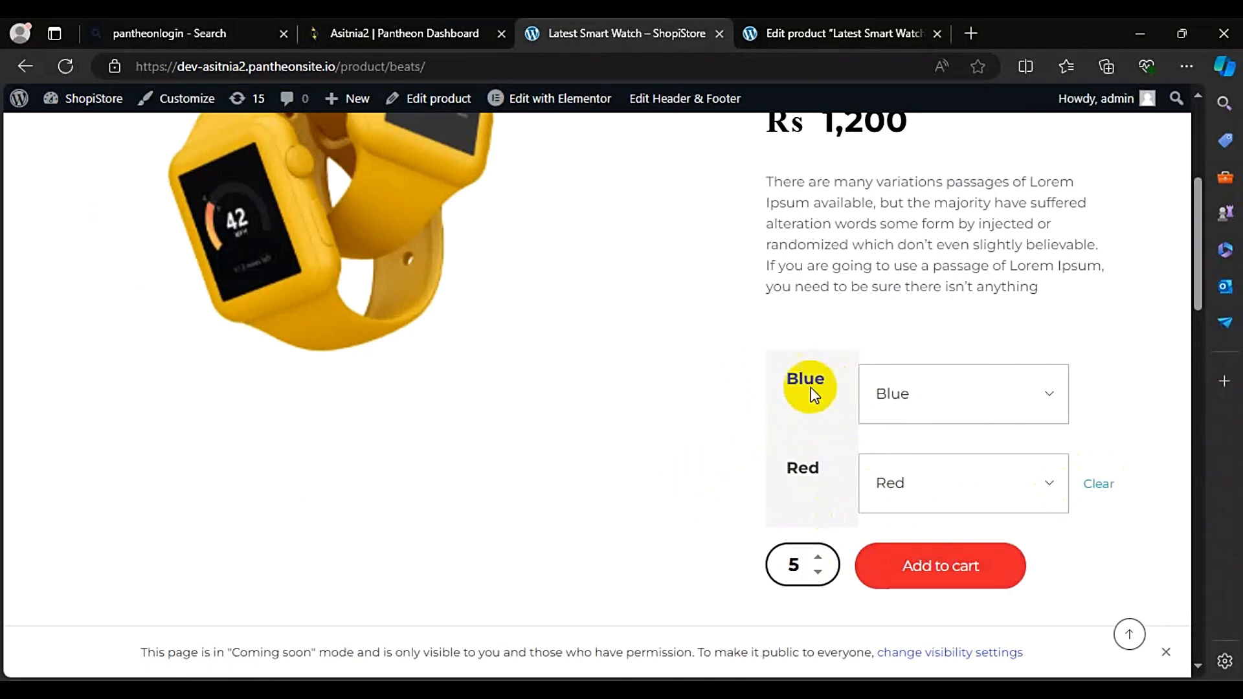
# Step: Clear the chosen variation options on the Latest Smart Watch page and look over its product details
pyautogui.click(900, 417)
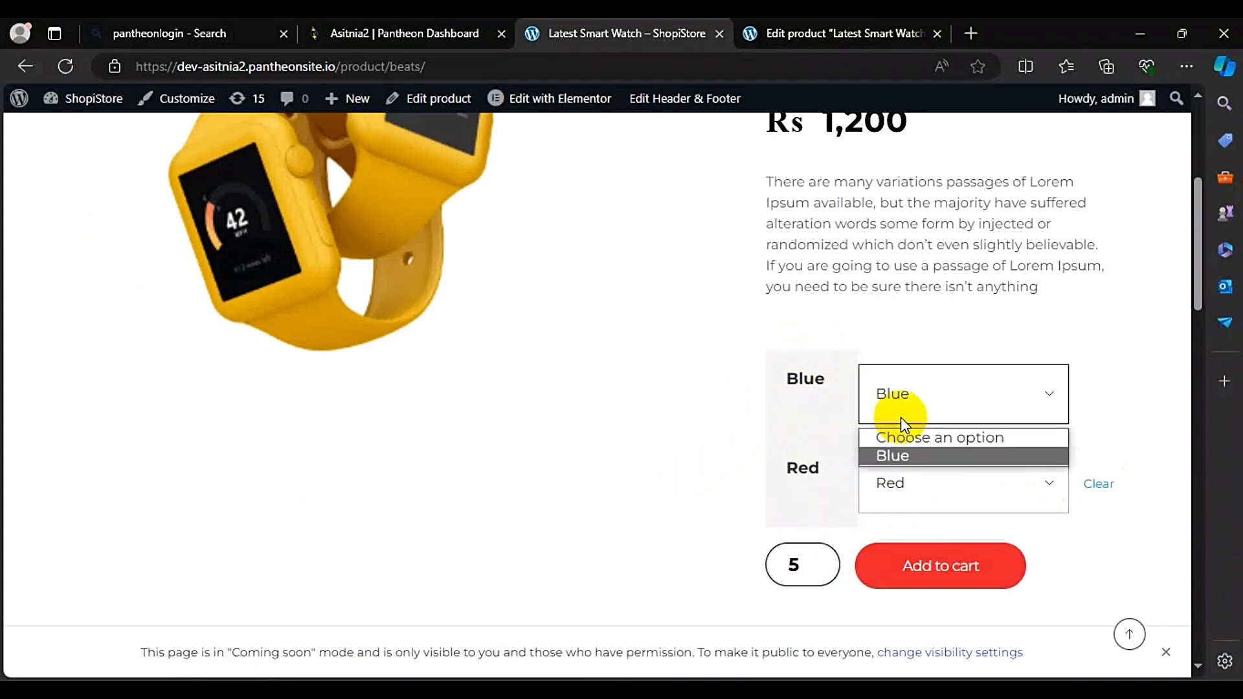
pyautogui.tripleClick(818, 573)
pyautogui.click(1097, 483)
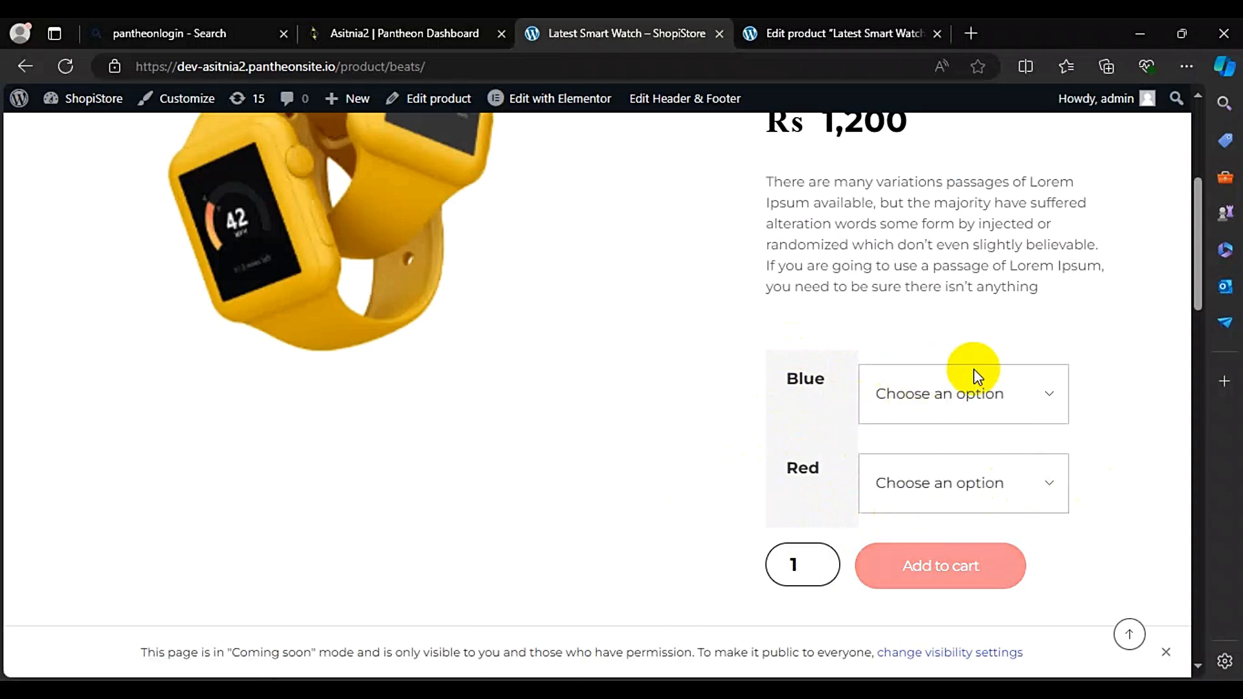
pyautogui.scroll(4, 974, 368)
pyautogui.scroll(-8, 973, 369)
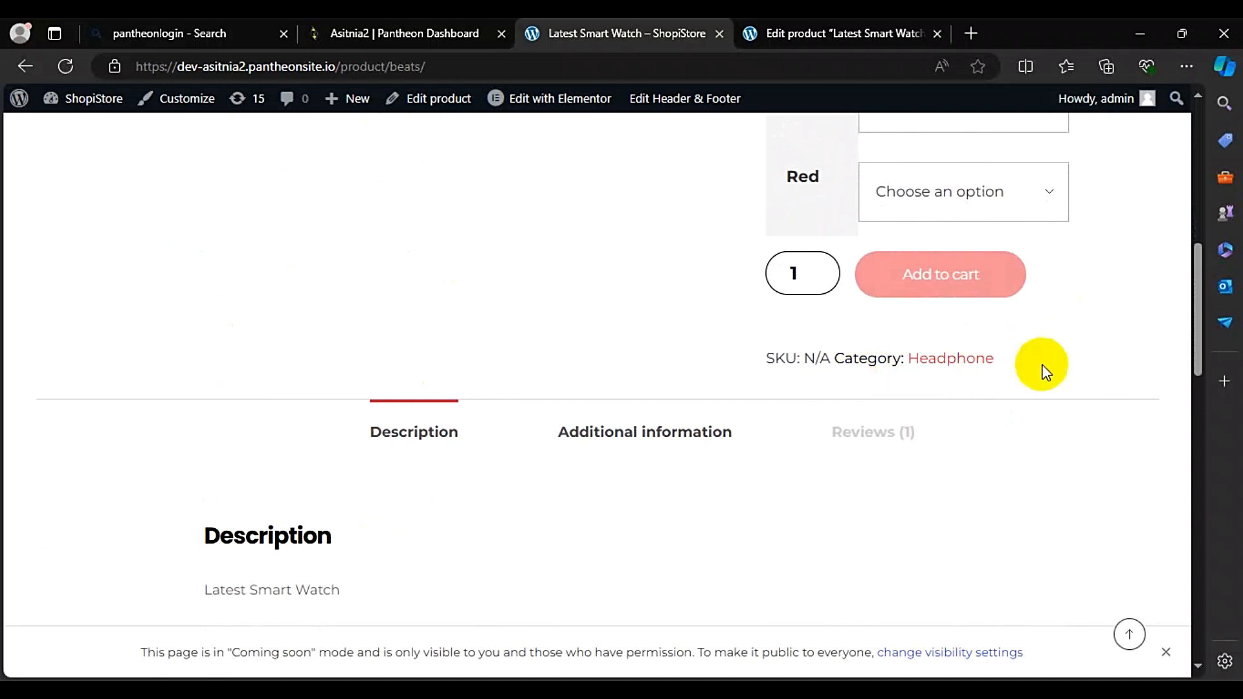
pyautogui.scroll(3, 856, 539)
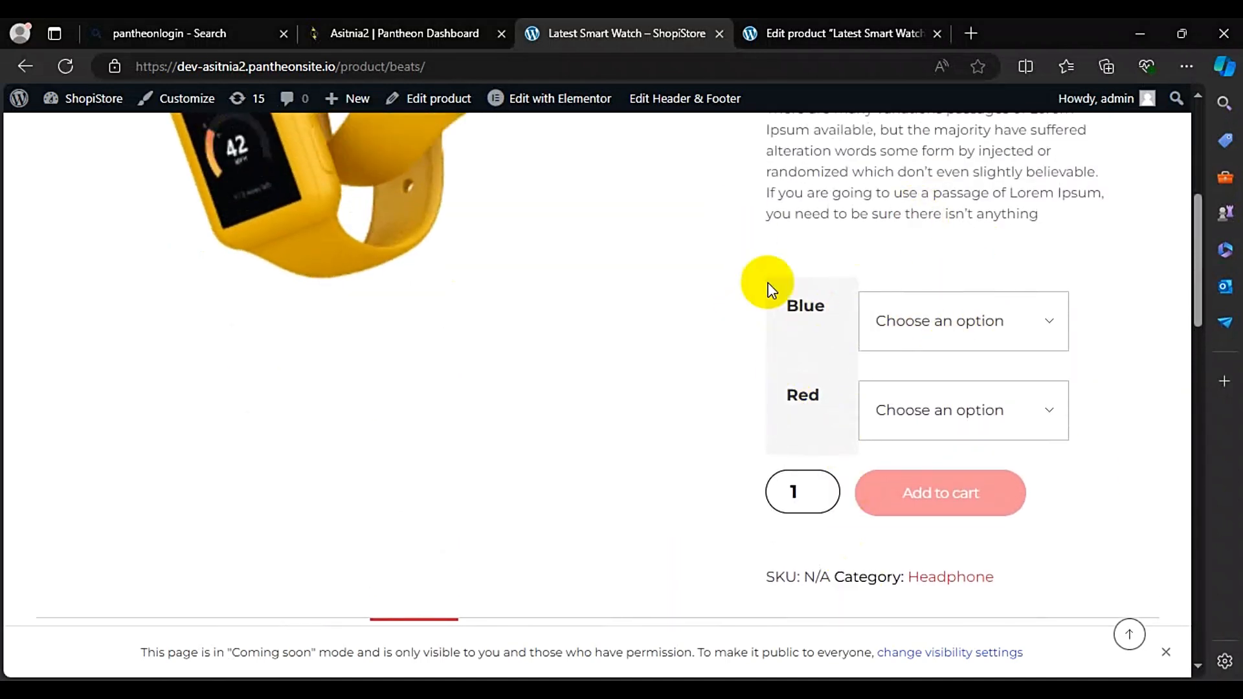
# Step: Remove the existing Blue and Red variation from the Latest Smart Watch product in the product editor
pyautogui.click(789, 32)
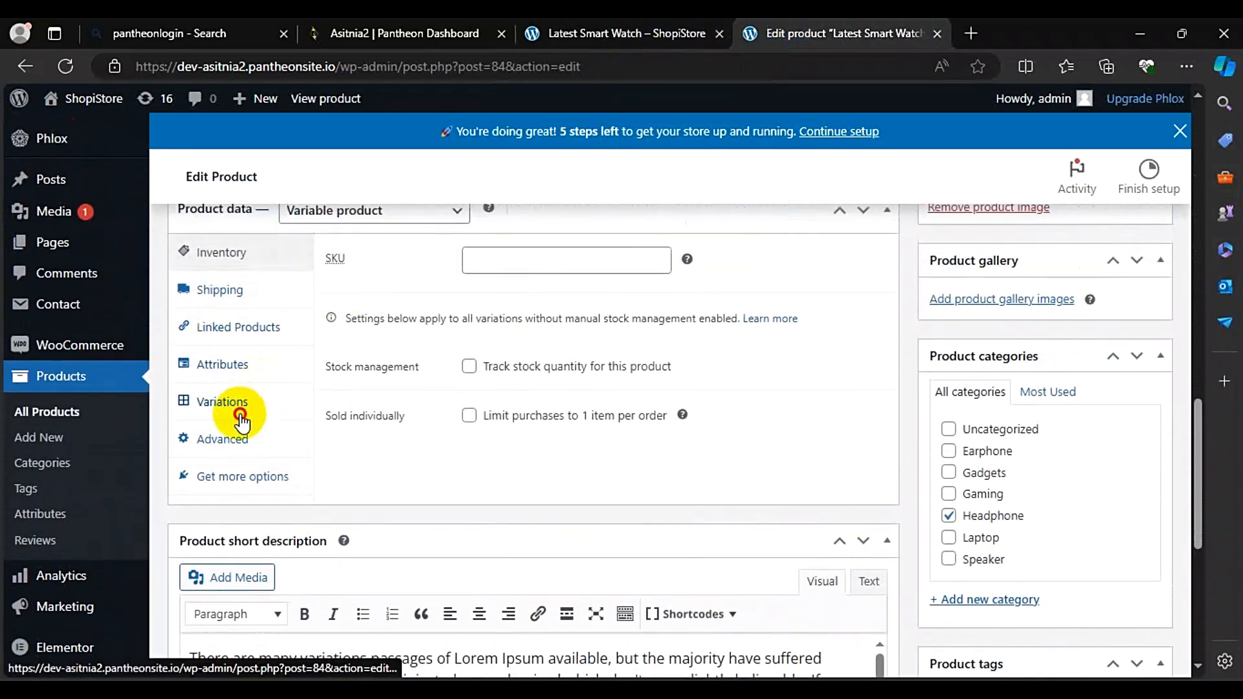
pyautogui.click(223, 402)
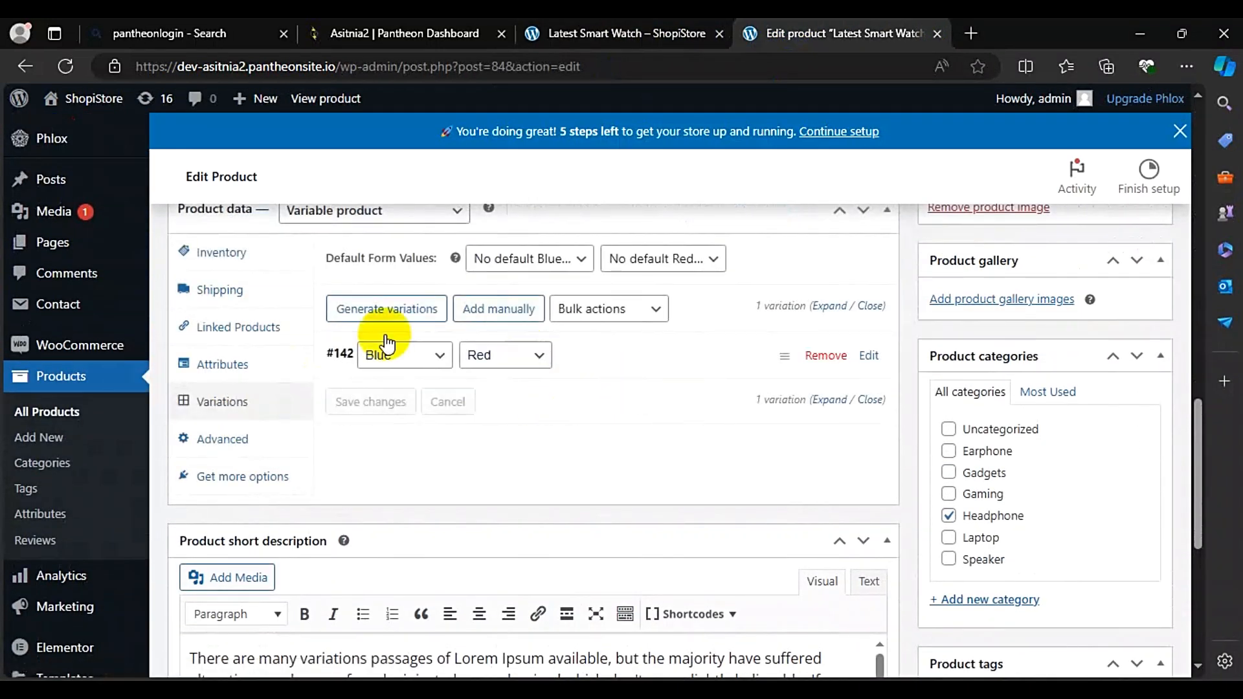
pyautogui.click(823, 355)
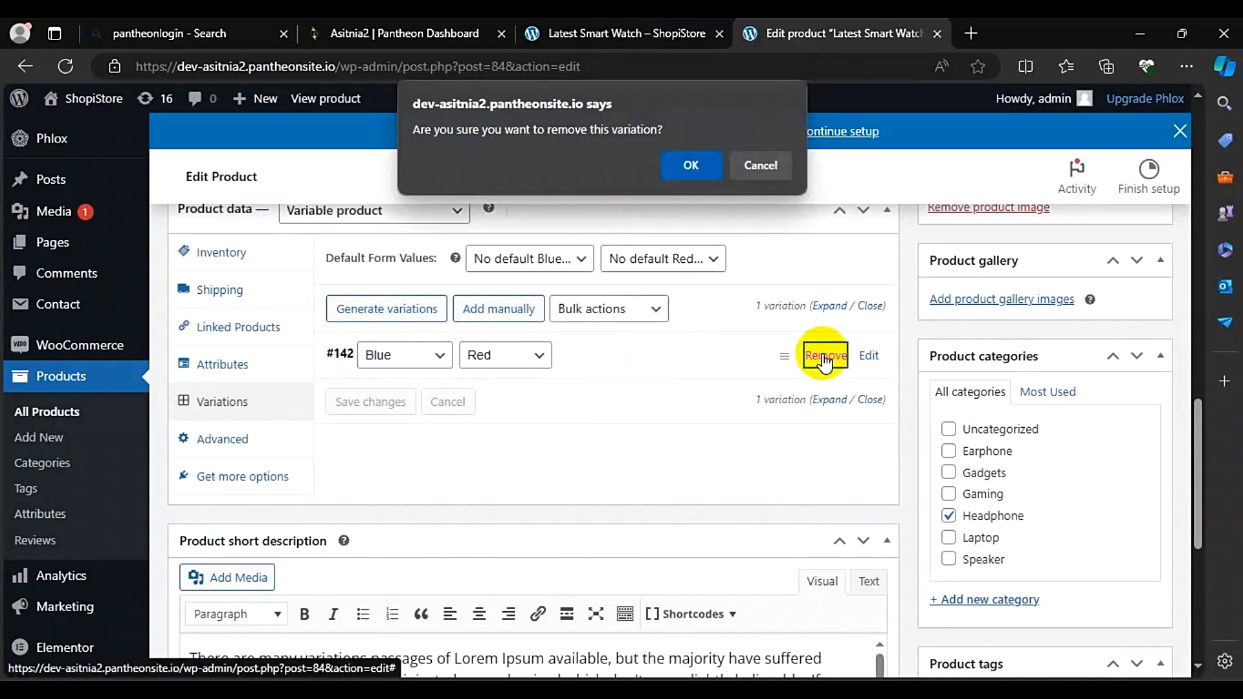
pyautogui.click(714, 157)
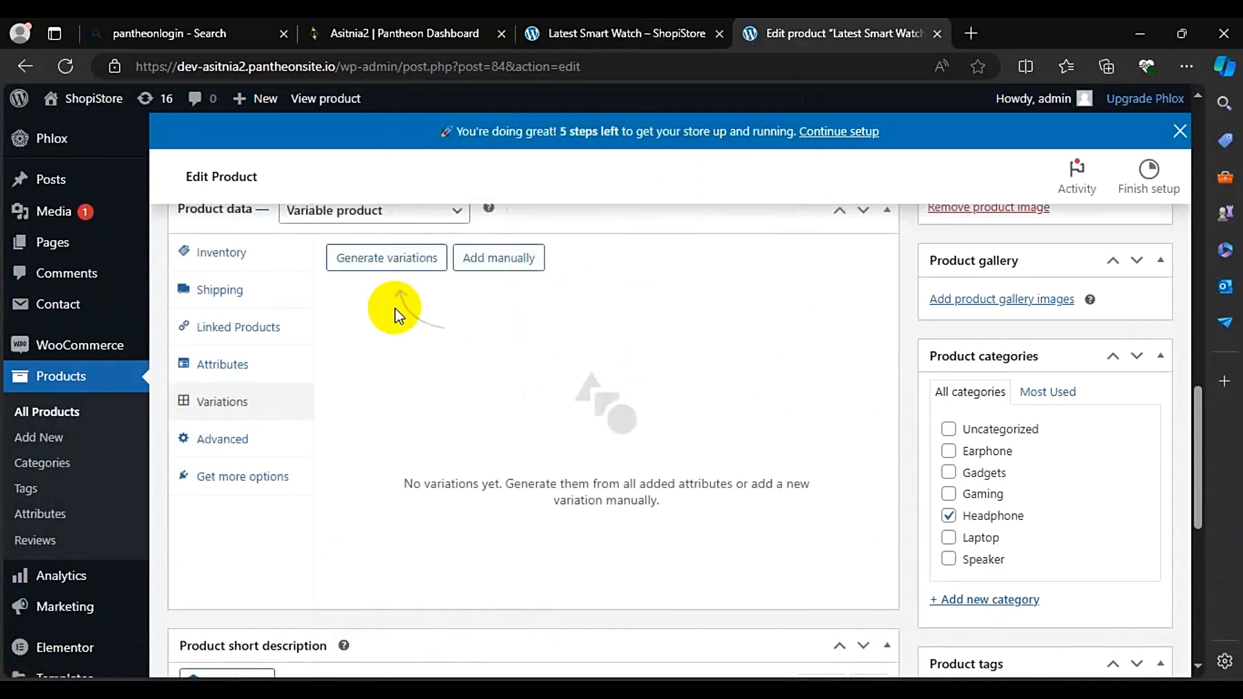
# Step: Manually add a variation set to any Blue and any Red value, and save the variation changes
pyautogui.click(512, 259)
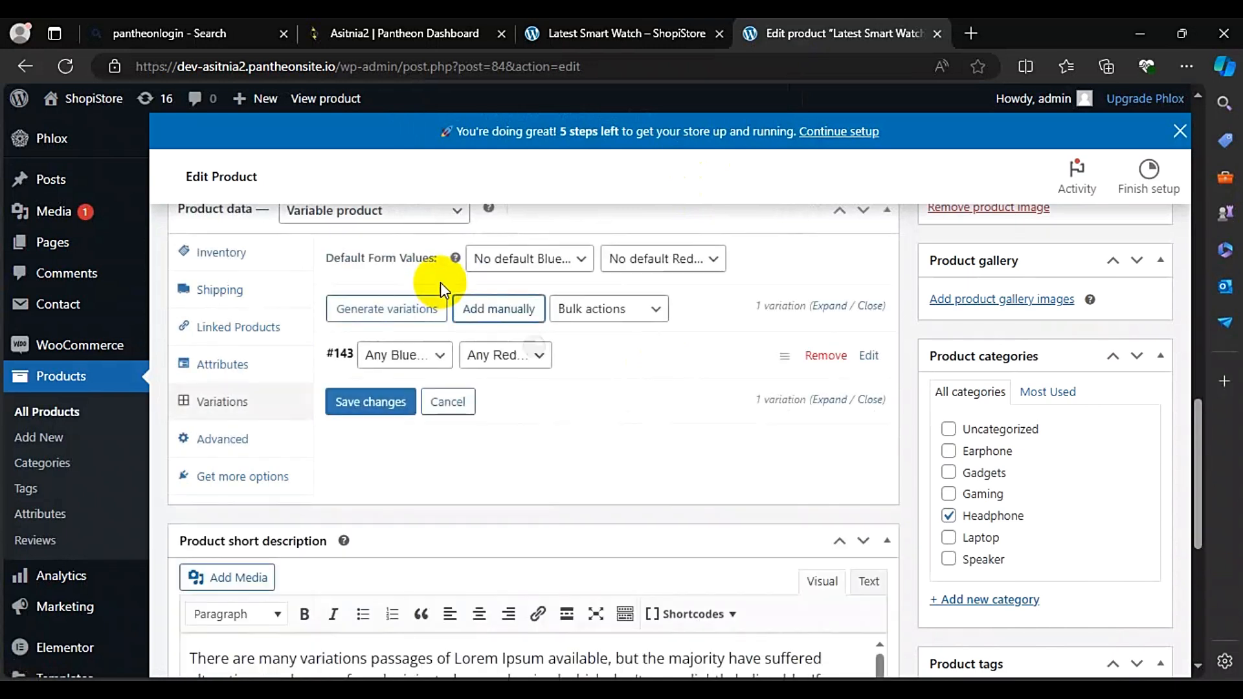
pyautogui.click(408, 355)
pyautogui.click(385, 401)
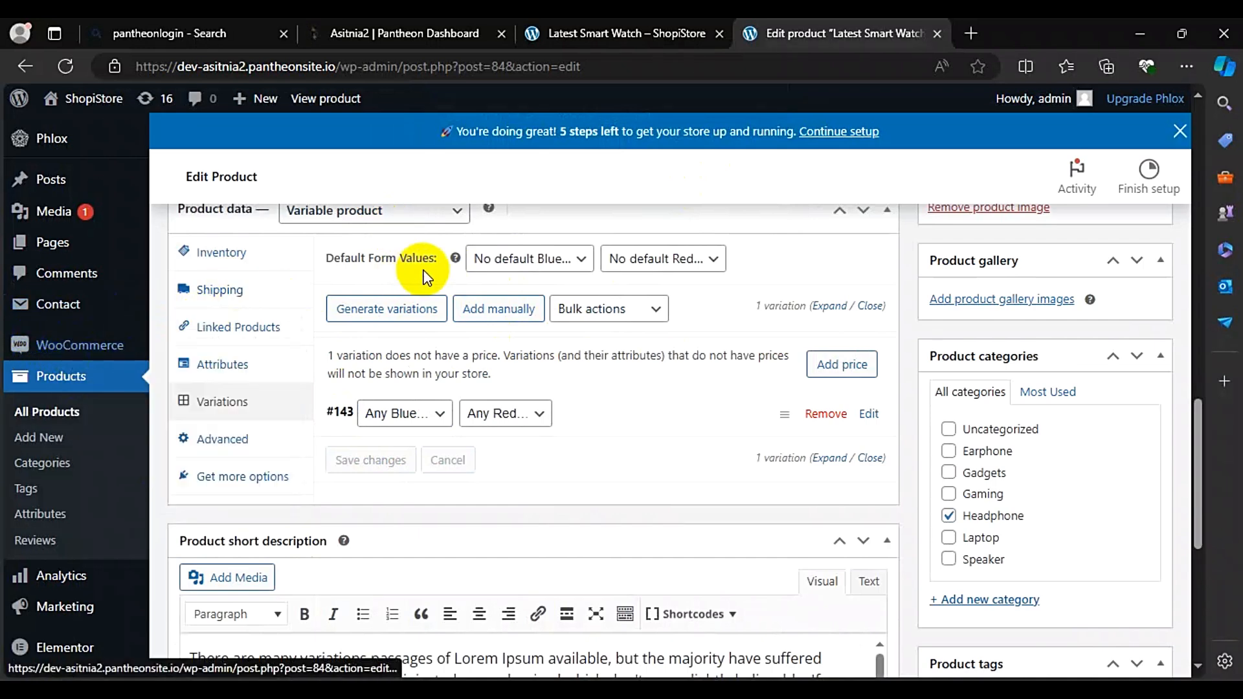
pyautogui.click(573, 217)
pyautogui.scroll(-1, 574, 233)
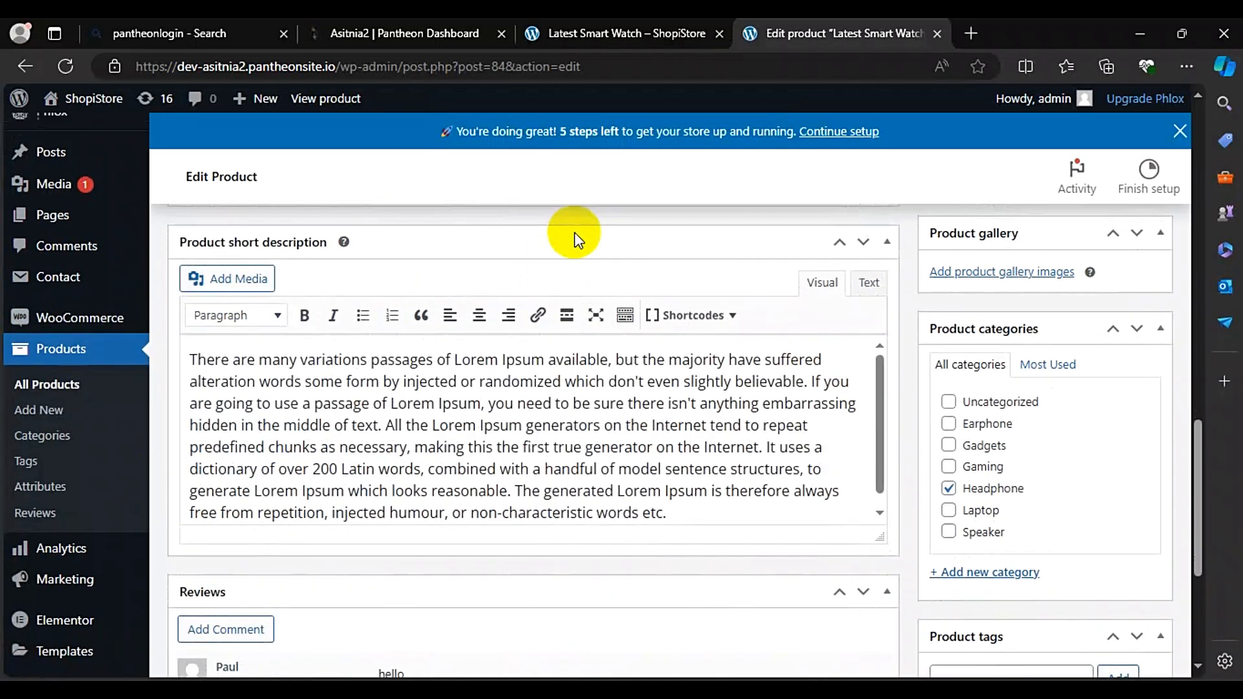
pyautogui.scroll(1, 574, 240)
# Step: Start a new product and title it "Ronin Luna"
pyautogui.click(53, 438)
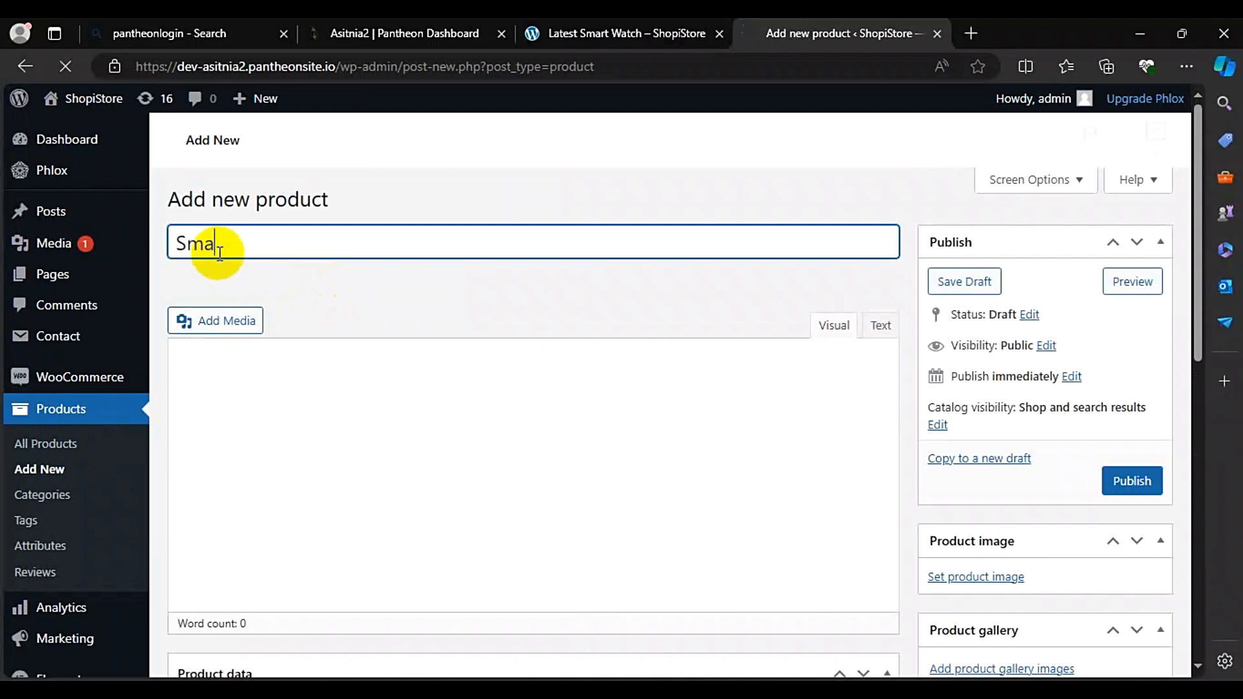
pyautogui.write('Ro')
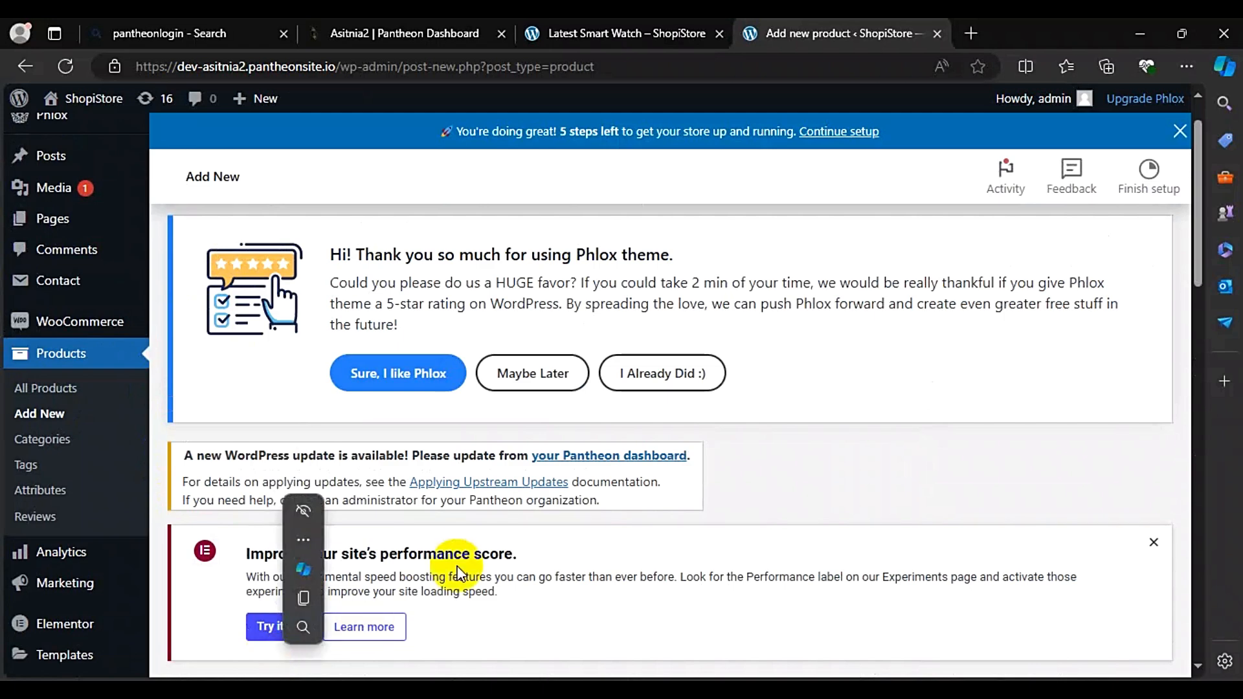
pyautogui.click(720, 511)
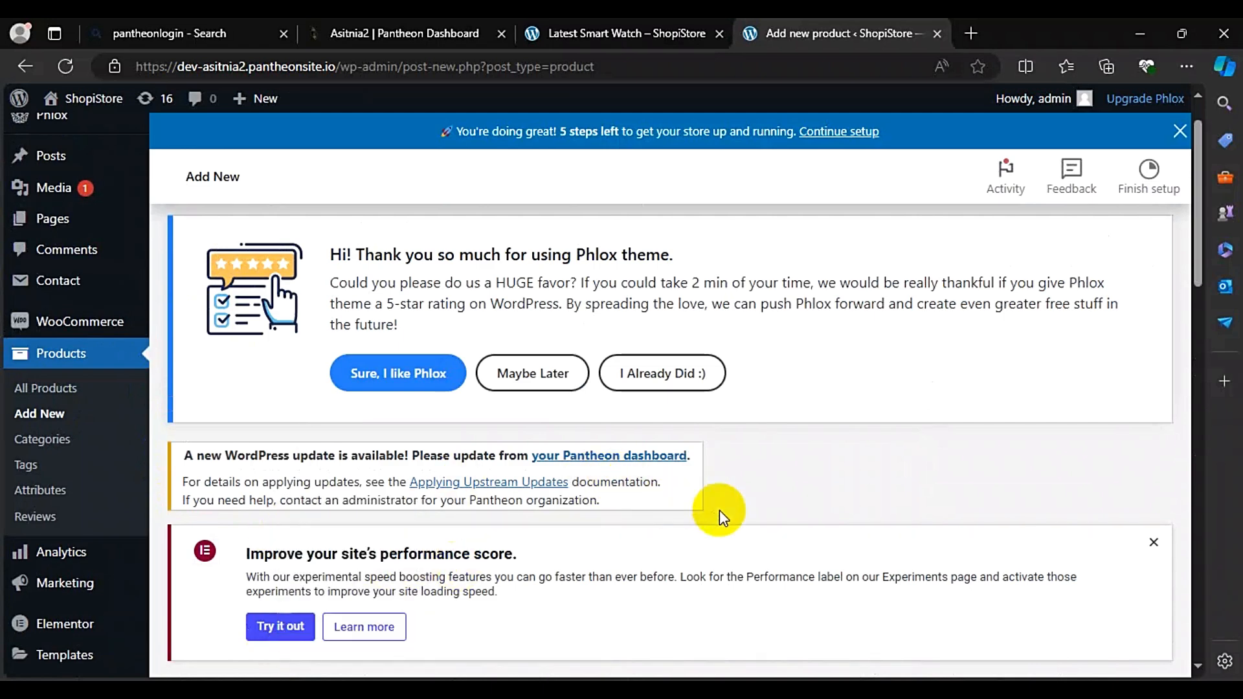
pyautogui.press('Down')
pyautogui.press('Down')
pyautogui.scroll(-2, 720, 510)
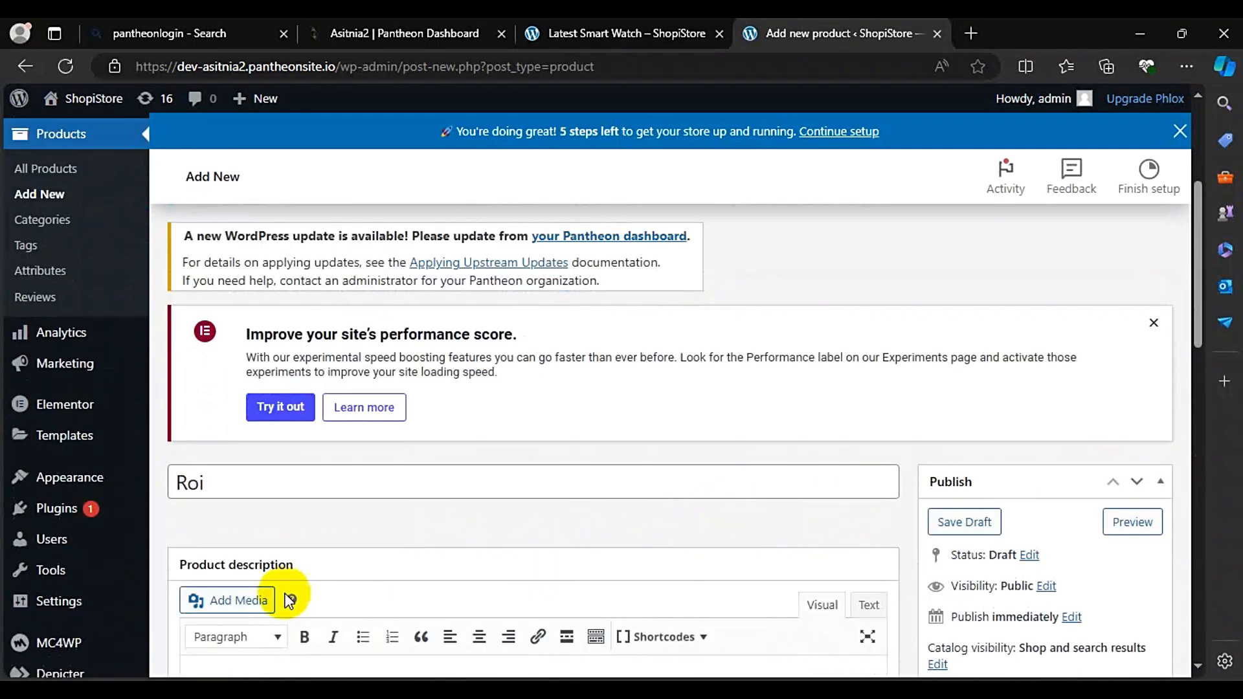
pyautogui.click(278, 479)
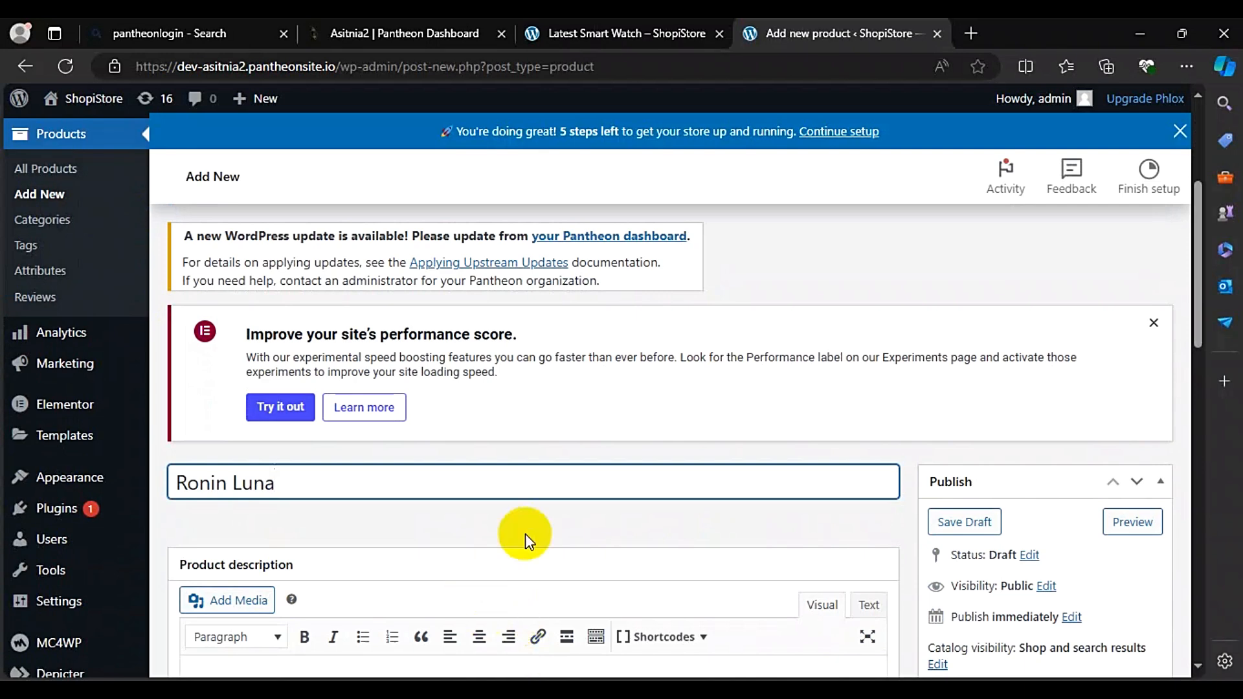
pyautogui.scroll(-4, 541, 537)
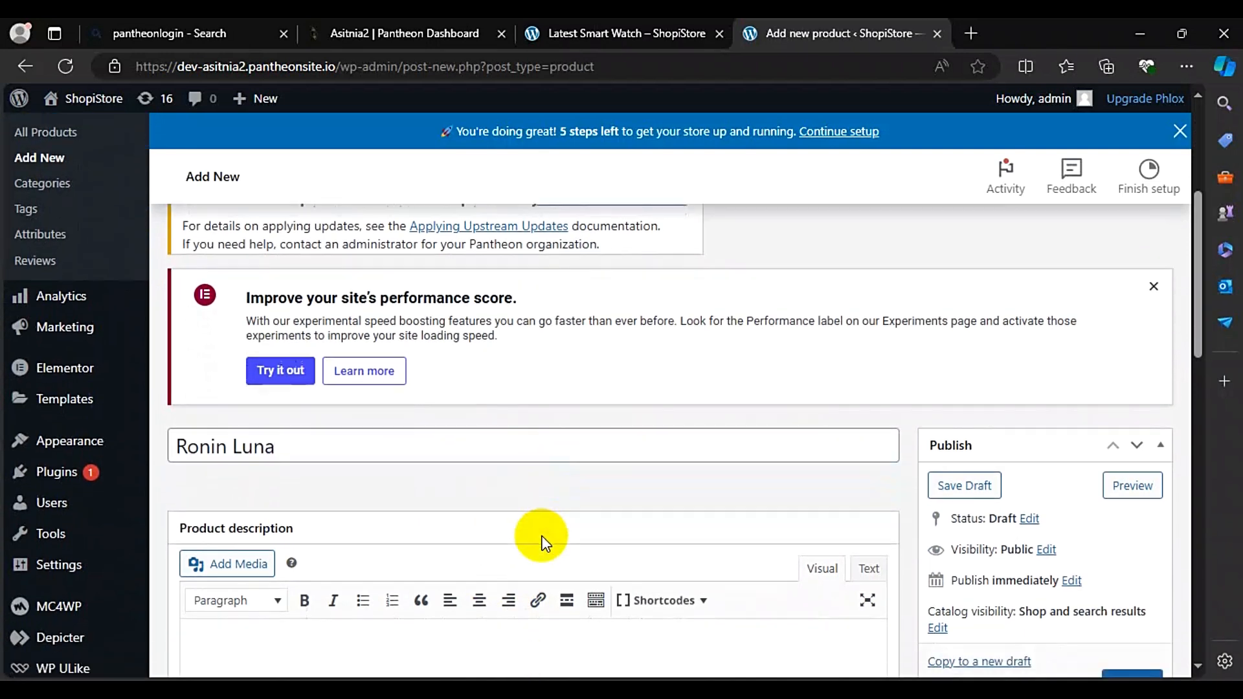
# Step: Search the web for images of "ronin luna" and "zero luna watch", and open the Zero Luna Smart Watch picture
pyautogui.click(970, 36)
pyautogui.write('ro')
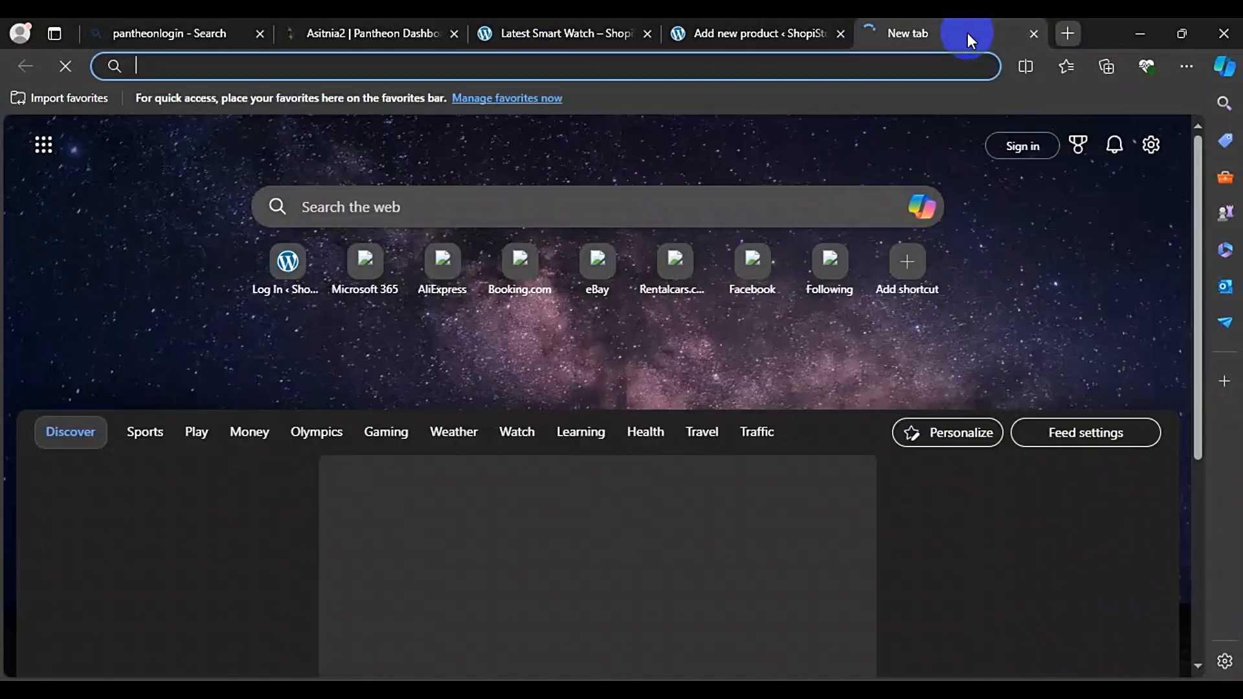
pyautogui.write('nin luna')
pyautogui.press('Return')
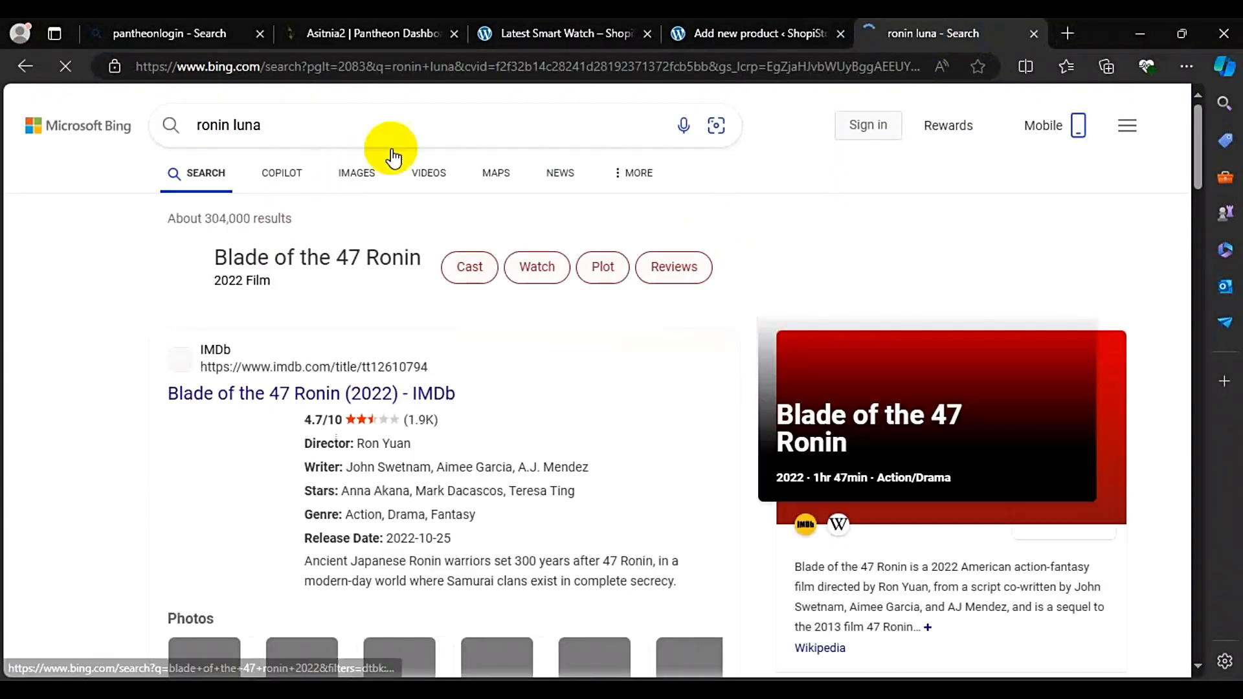
pyautogui.click(359, 173)
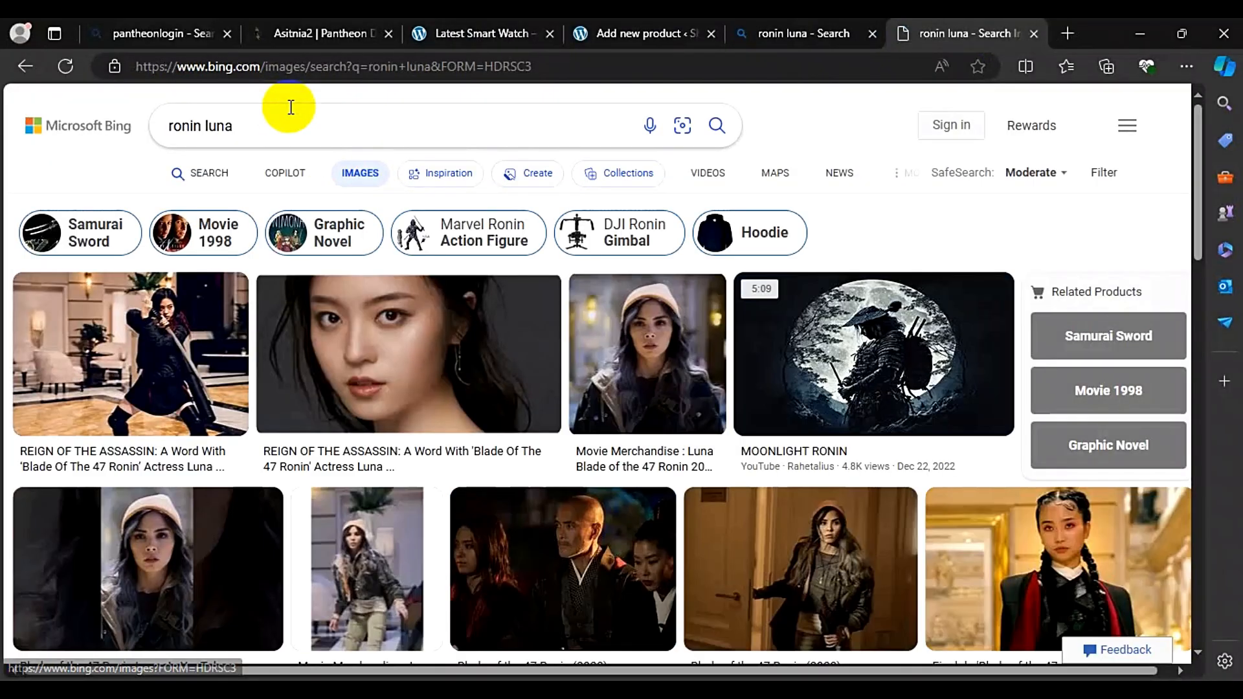
pyautogui.click(291, 109)
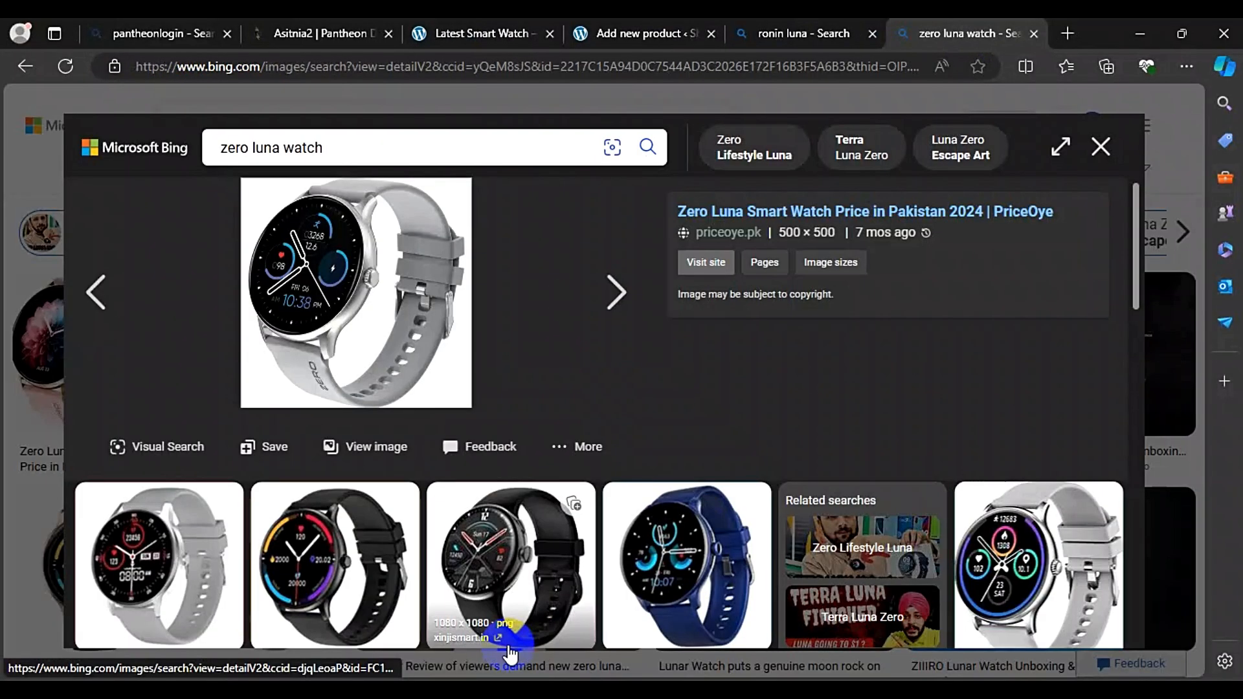
# Step: Return to the Ronin Luna product and start uploading a new file as its product image
pyautogui.click(490, 29)
pyautogui.click(626, 33)
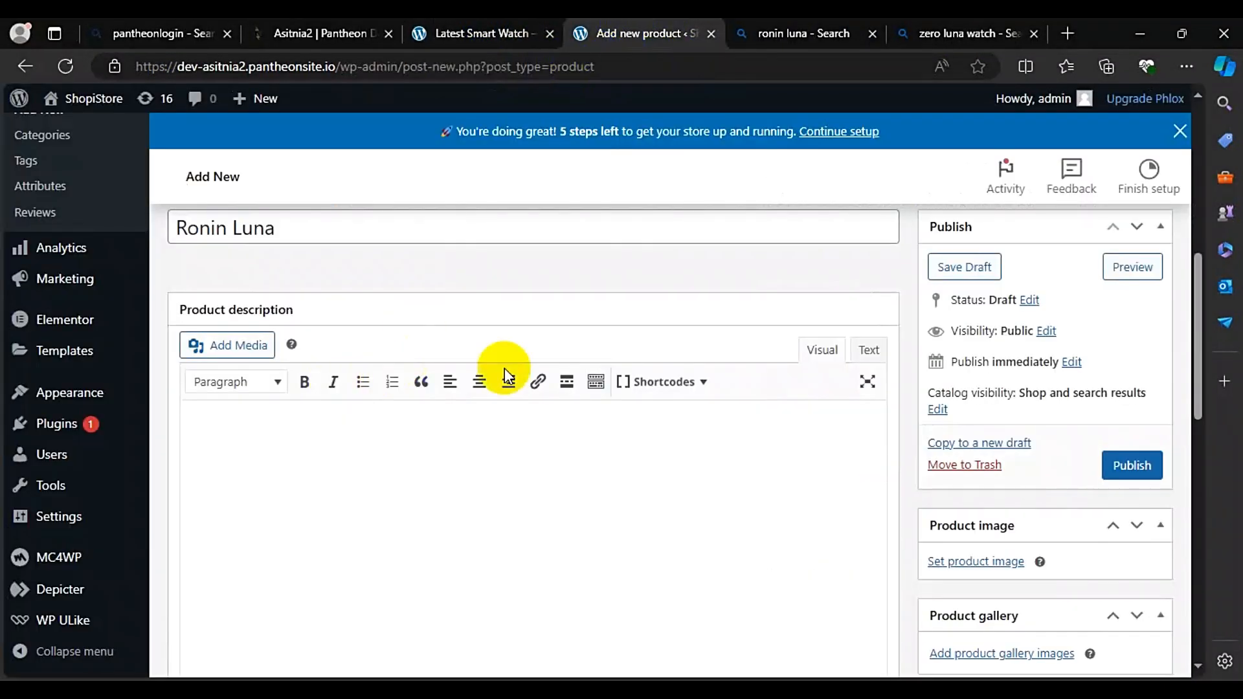
pyautogui.click(1198, 439)
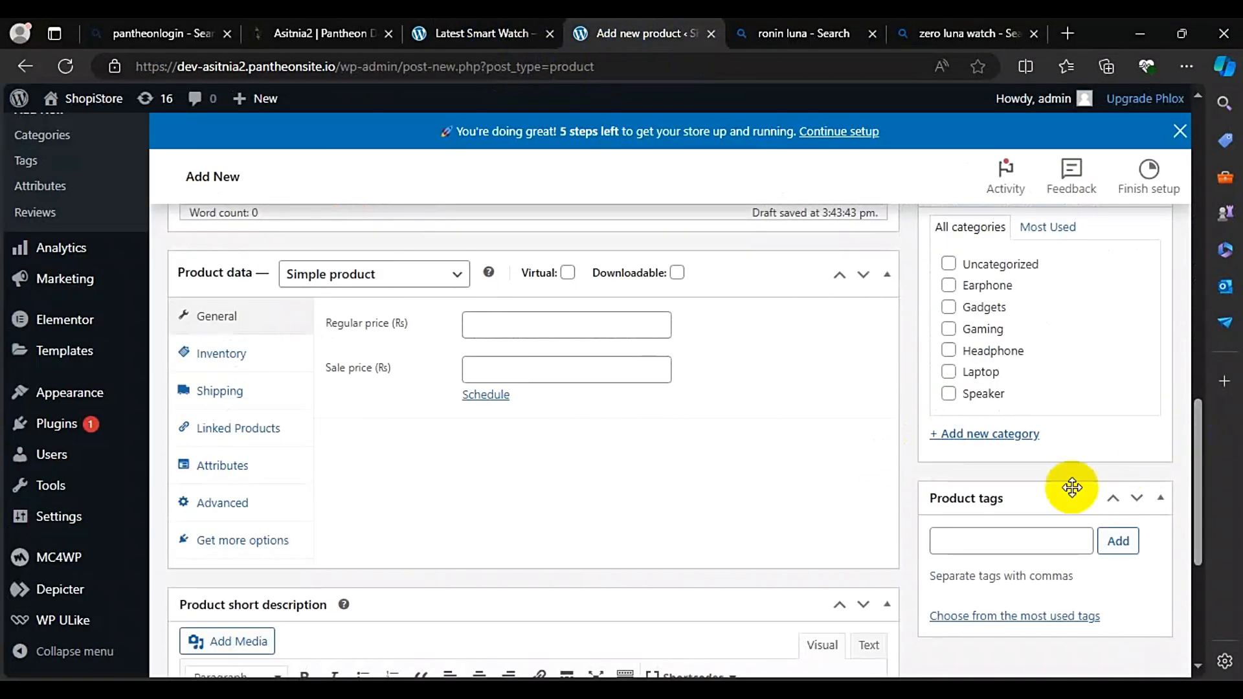
pyautogui.click(1199, 298)
pyautogui.click(974, 560)
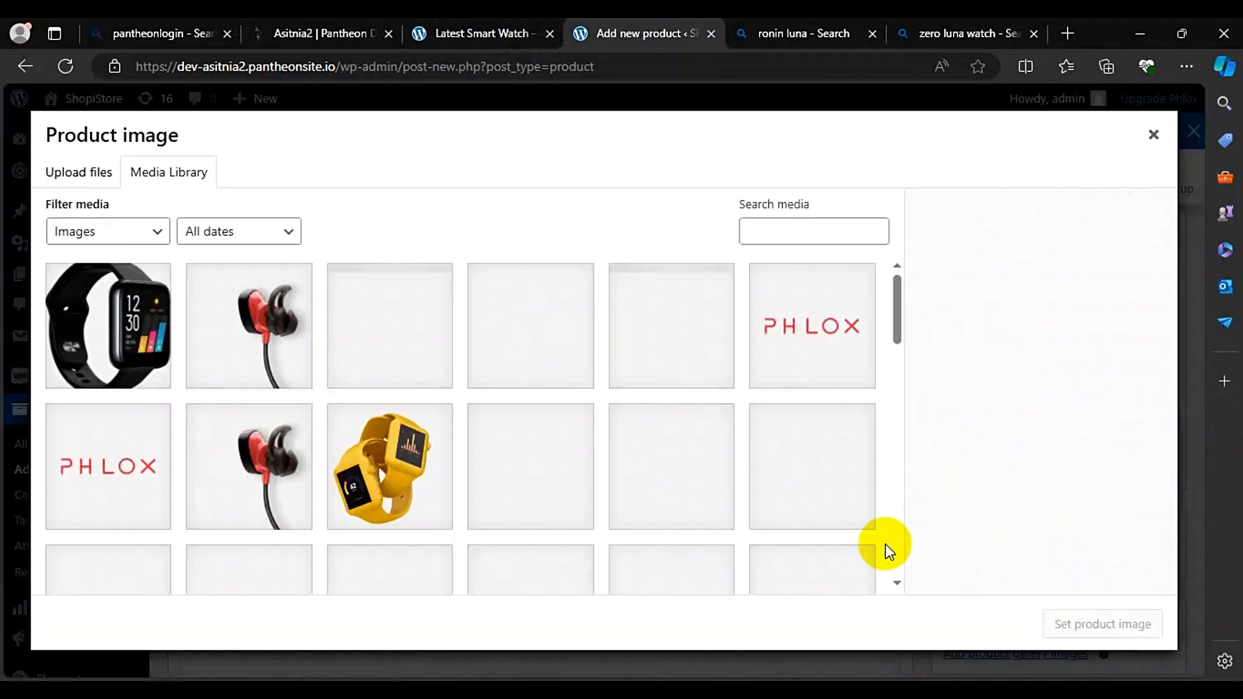
pyautogui.click(80, 174)
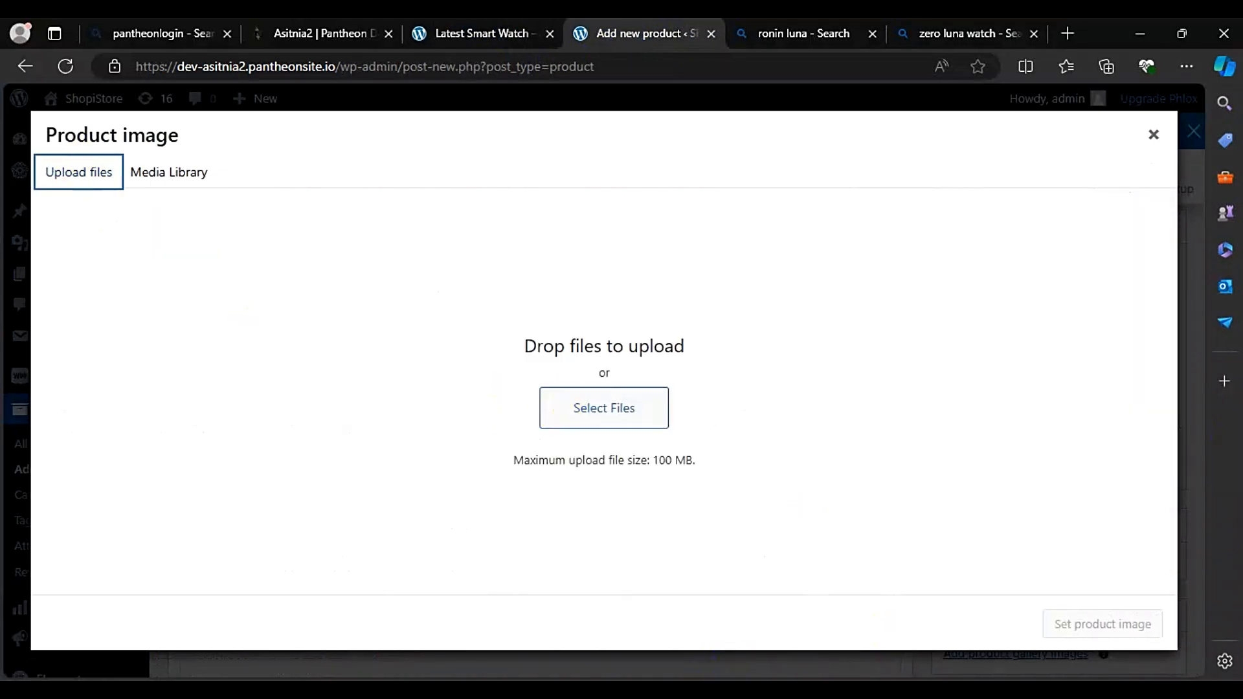
pyautogui.click(623, 409)
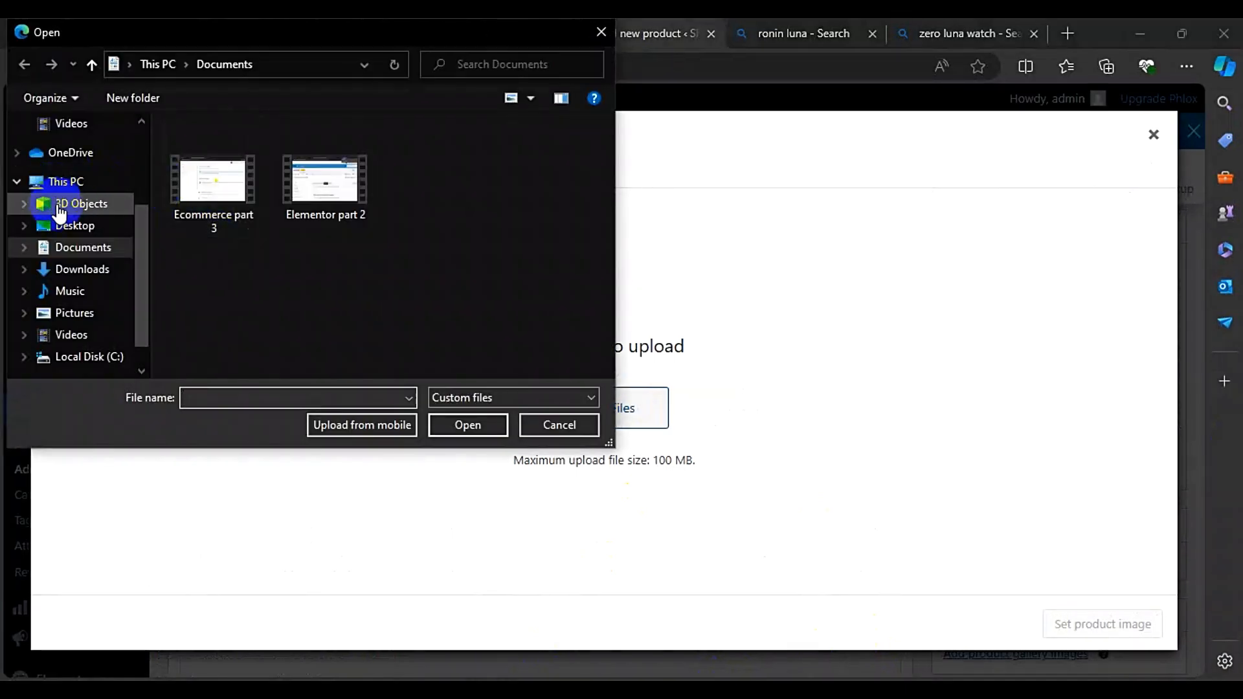
# Step: Upload the OIP picture from the Pictures folder and set it as the product image
pyautogui.click(77, 275)
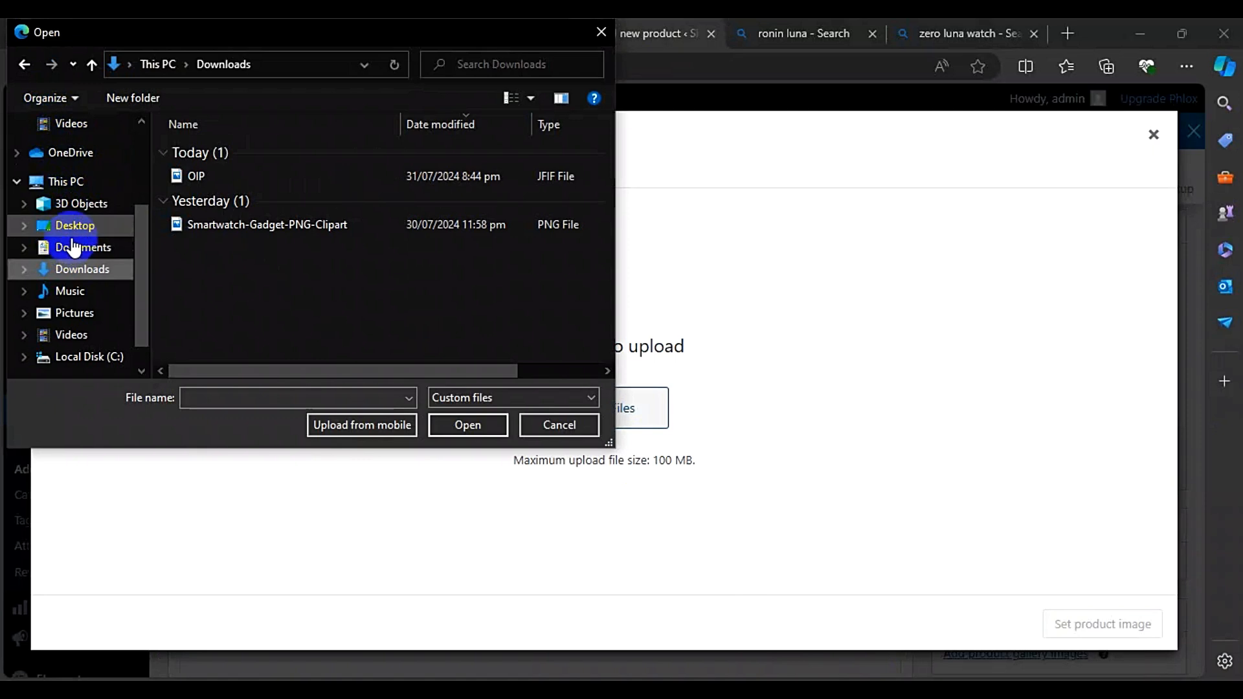
pyautogui.click(81, 204)
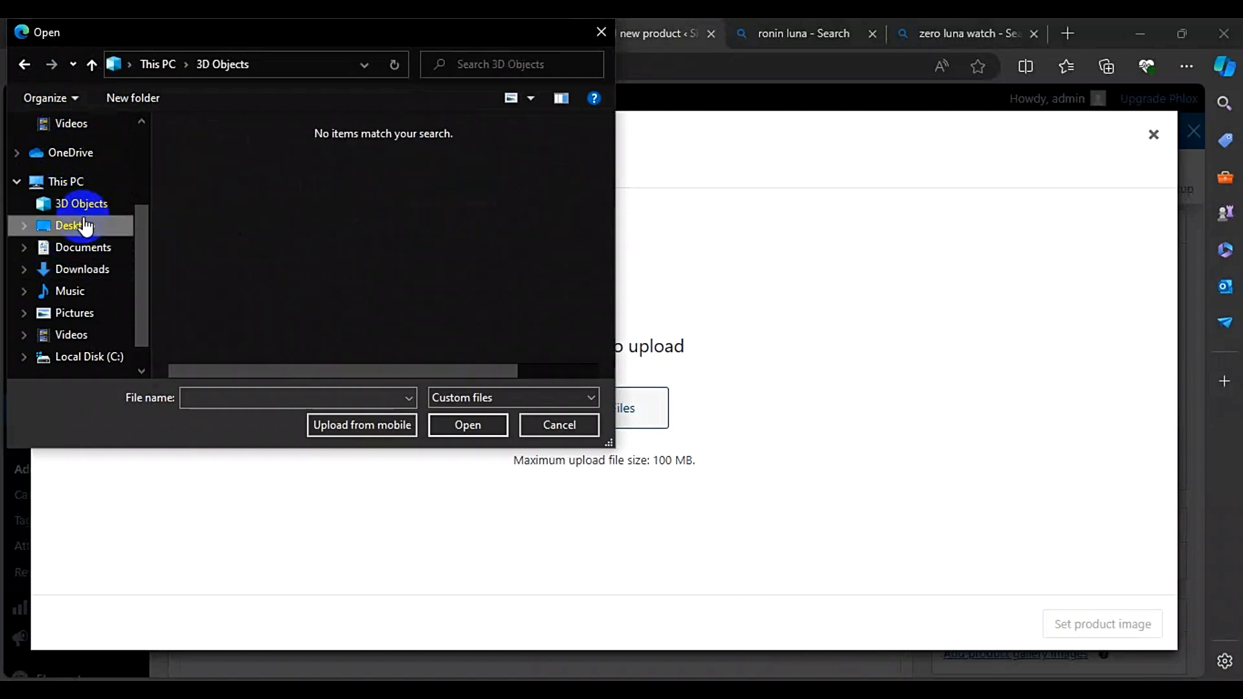
pyautogui.click(85, 226)
pyautogui.click(92, 323)
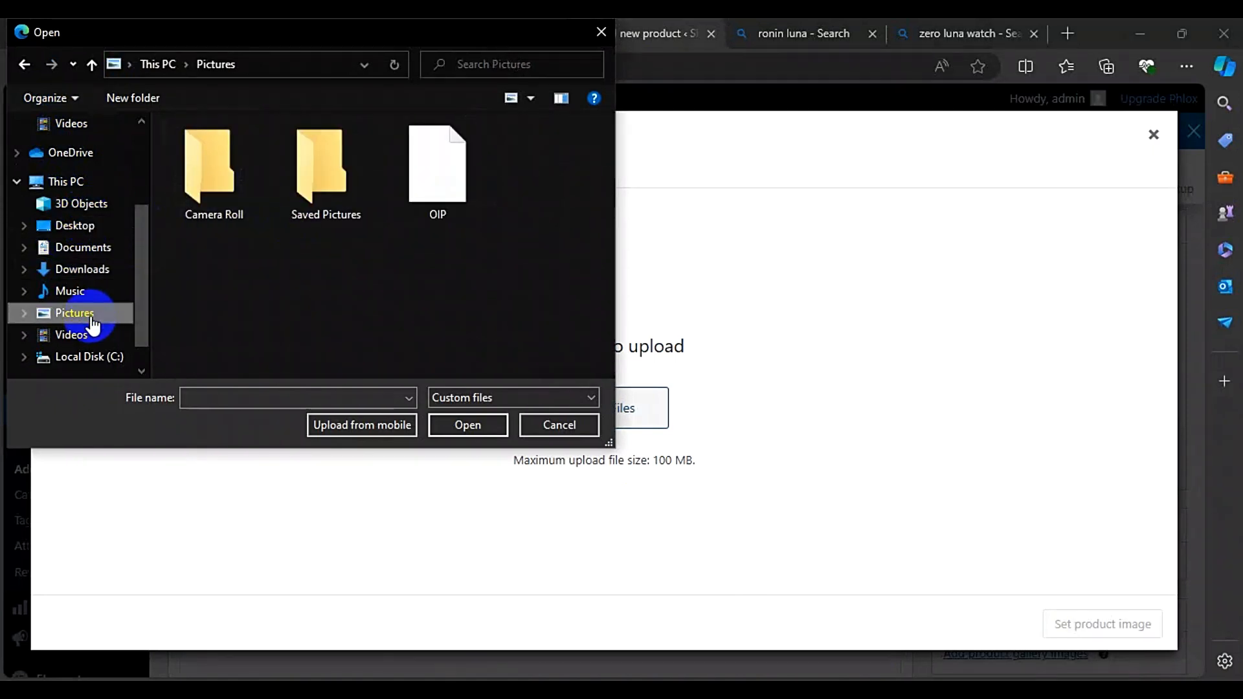
pyautogui.doubleClick(419, 169)
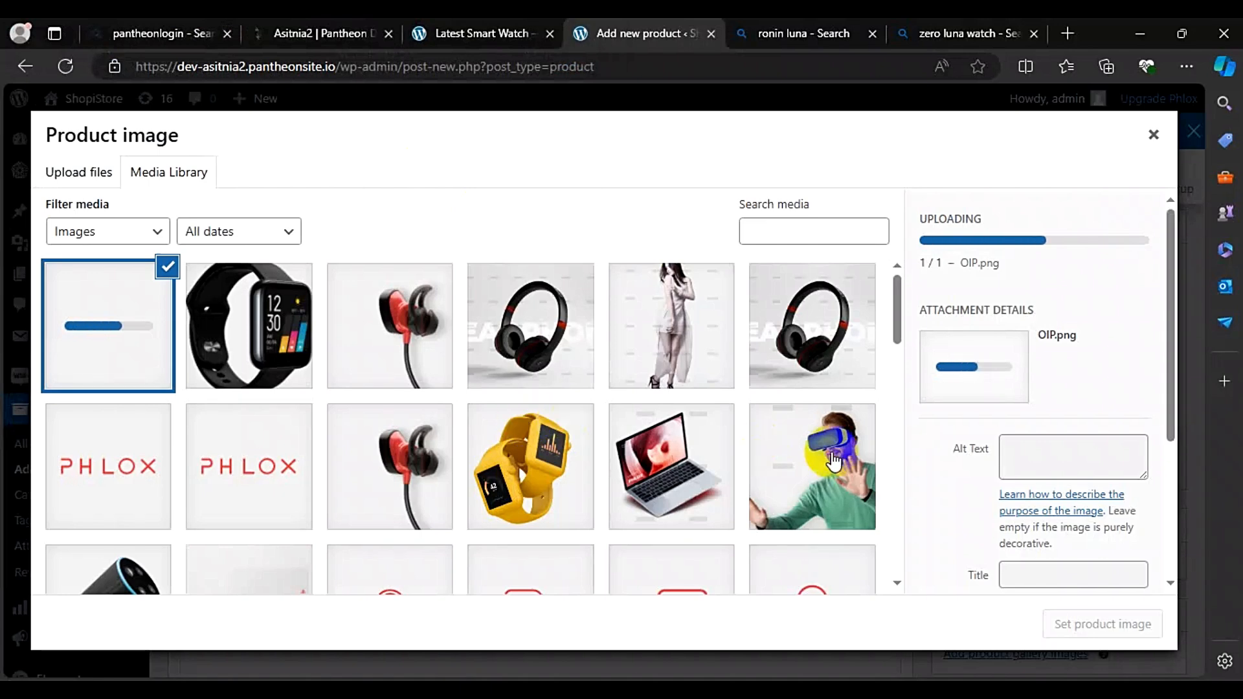
pyautogui.click(1104, 624)
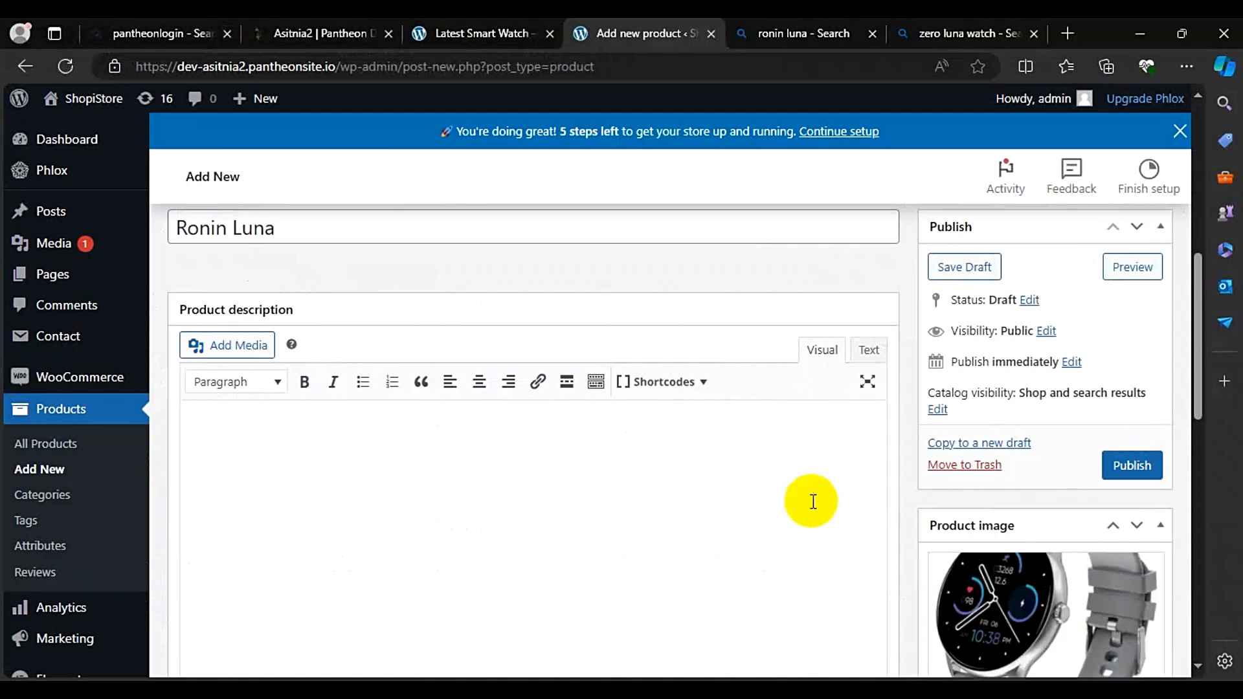
# Step: Assign the product to the Gadgets category and set its regular price to 2500 and sale price to 2000
pyautogui.scroll(-5, 1200, 446)
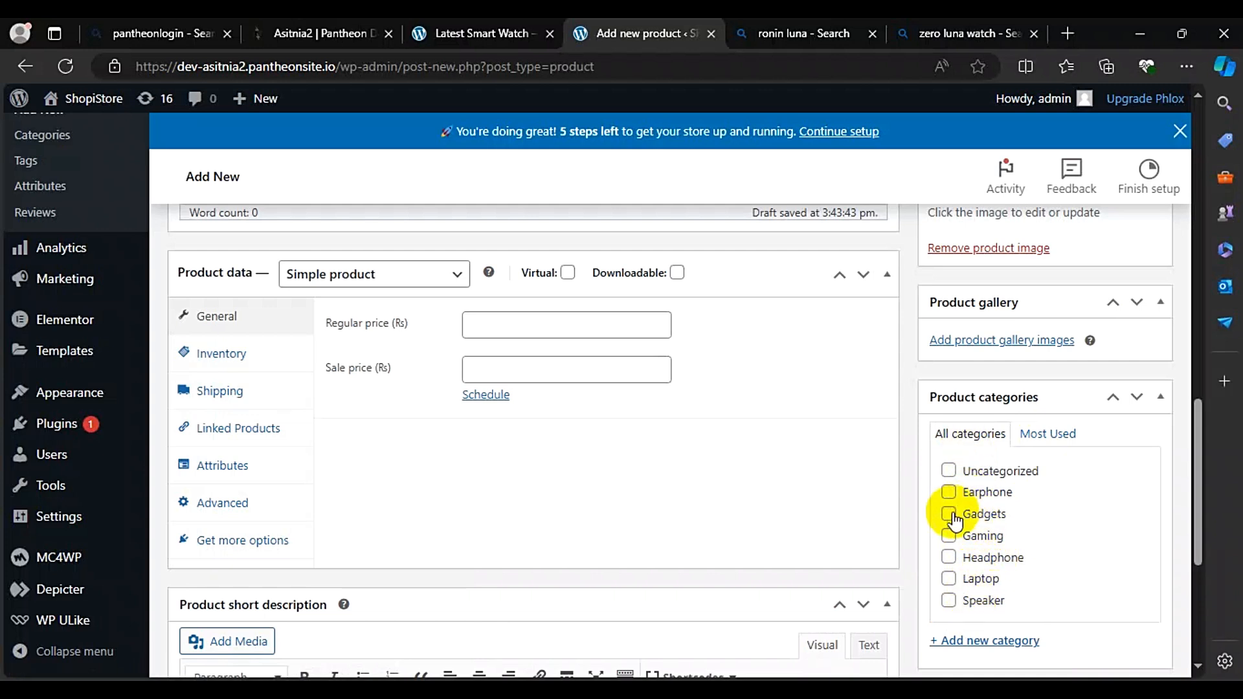
pyautogui.moveTo(1199, 460); pyautogui.dragTo(1195, 431)
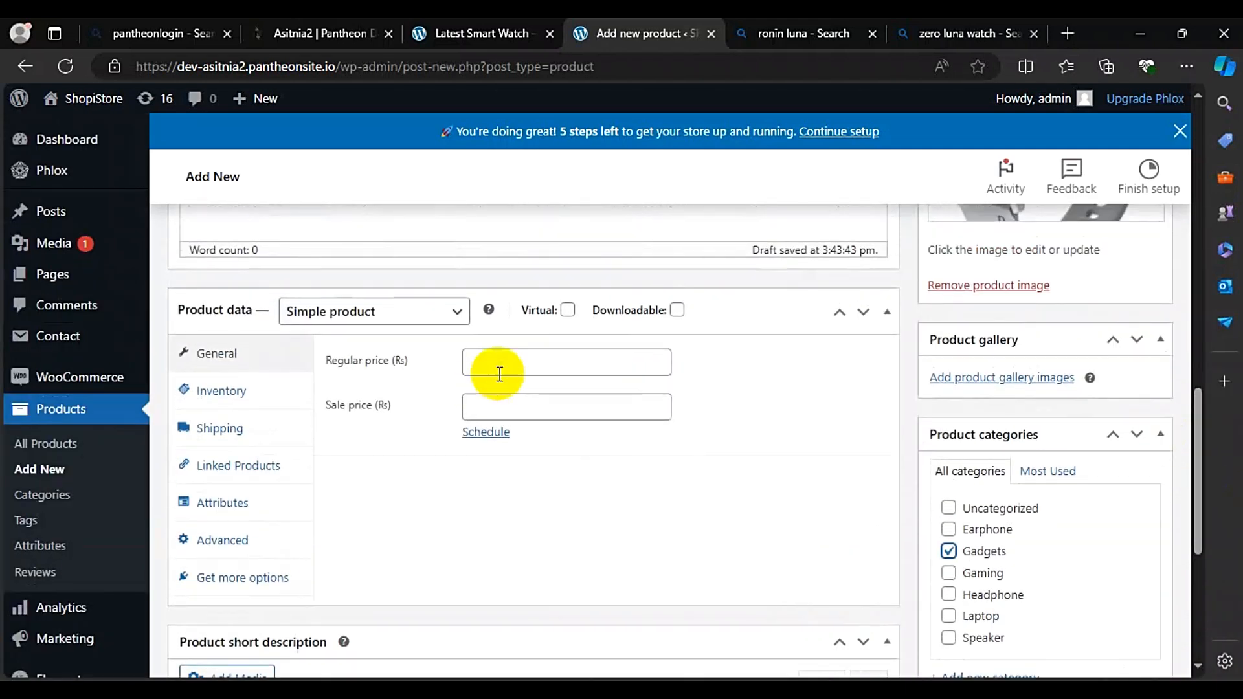
pyautogui.click(505, 365)
pyautogui.write('2500')
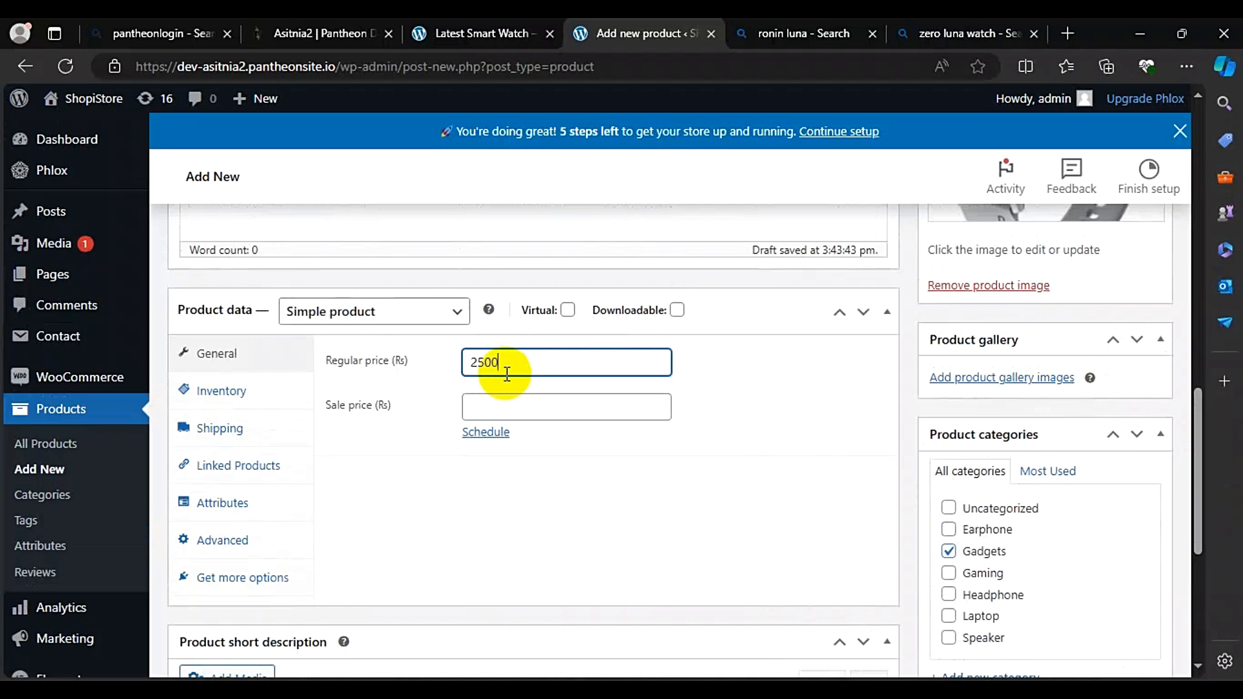
pyautogui.press('Tab')
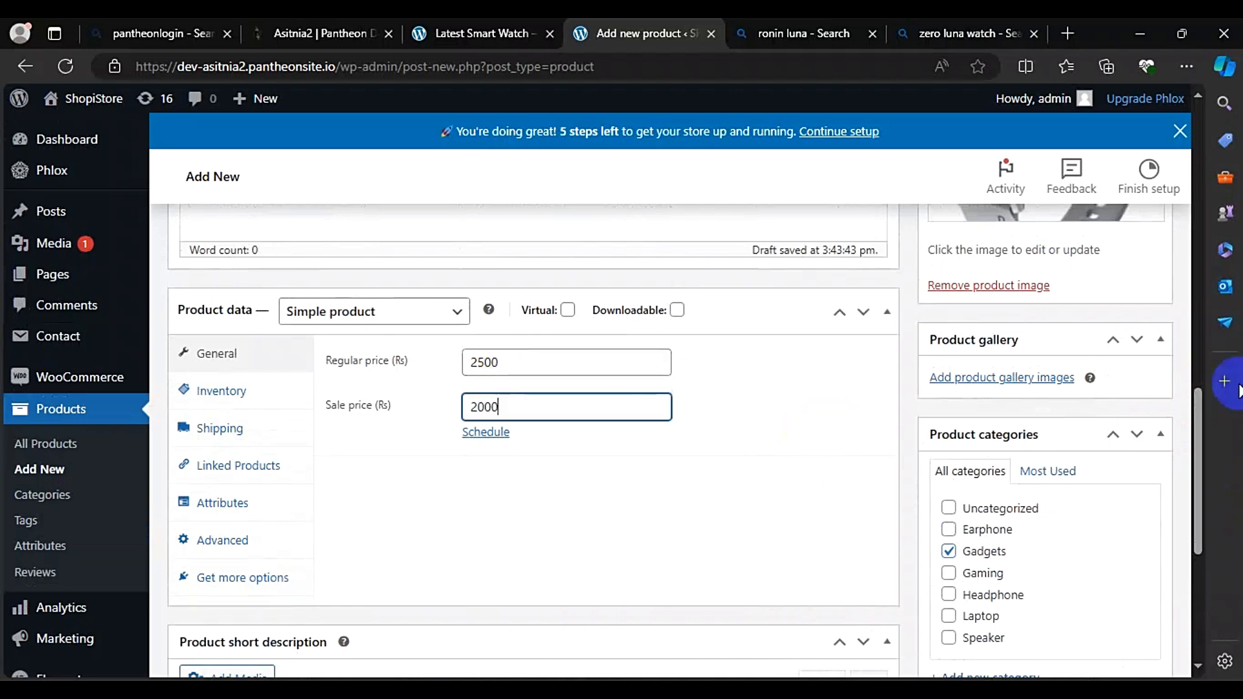
# Step: Publish the Ronin Luna product and open its page through the permalink
pyautogui.moveTo(1197, 399); pyautogui.dragTo(1215, 283)
pyautogui.click(1136, 381)
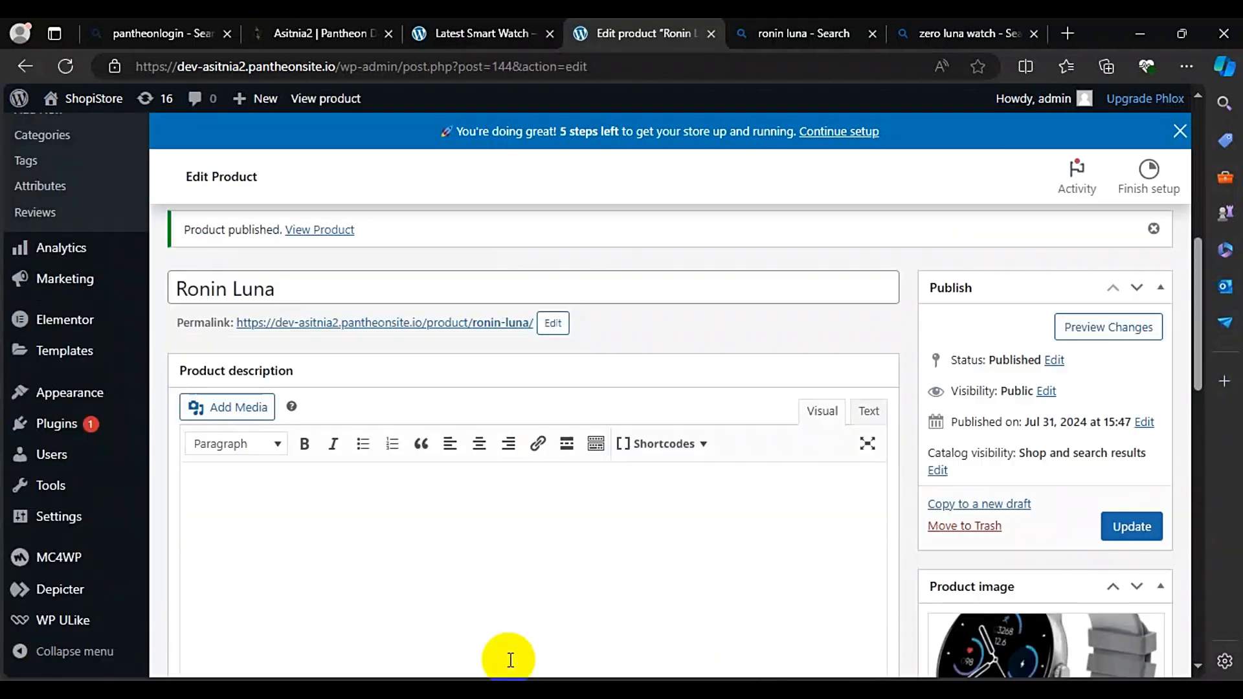
pyautogui.click(375, 322)
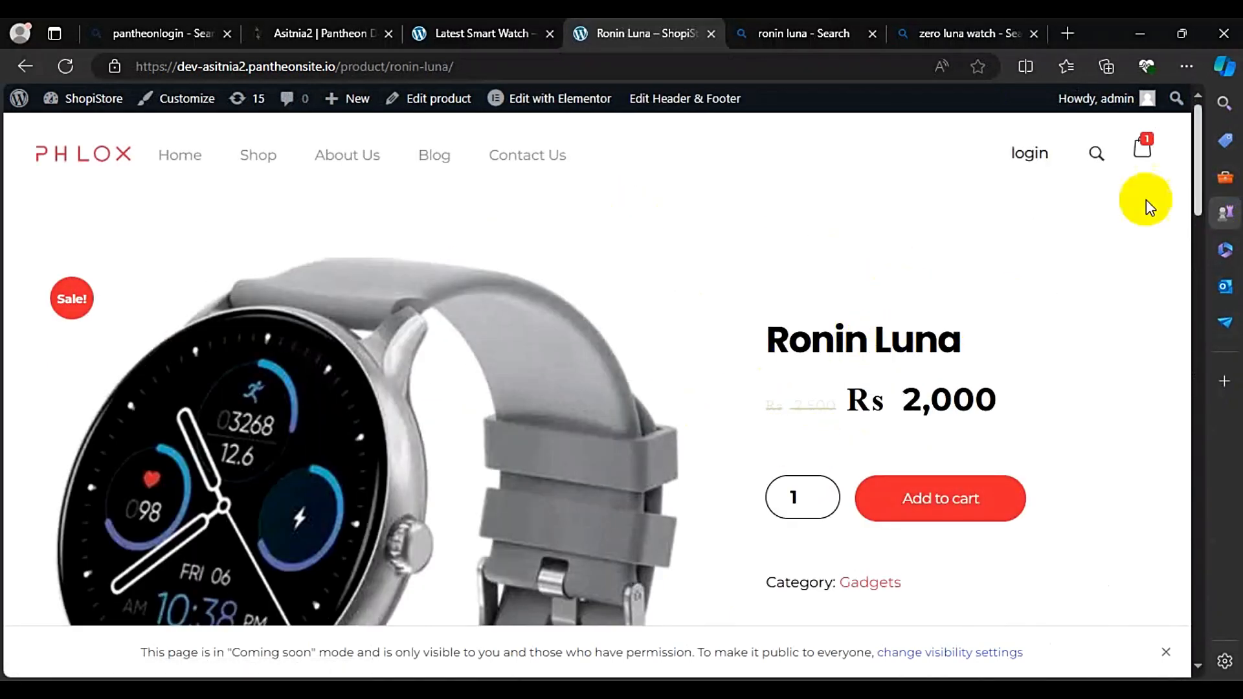
# Step: Find Ronin Luna under Best Seller Products on the store's home page and open it
pyautogui.click(203, 163)
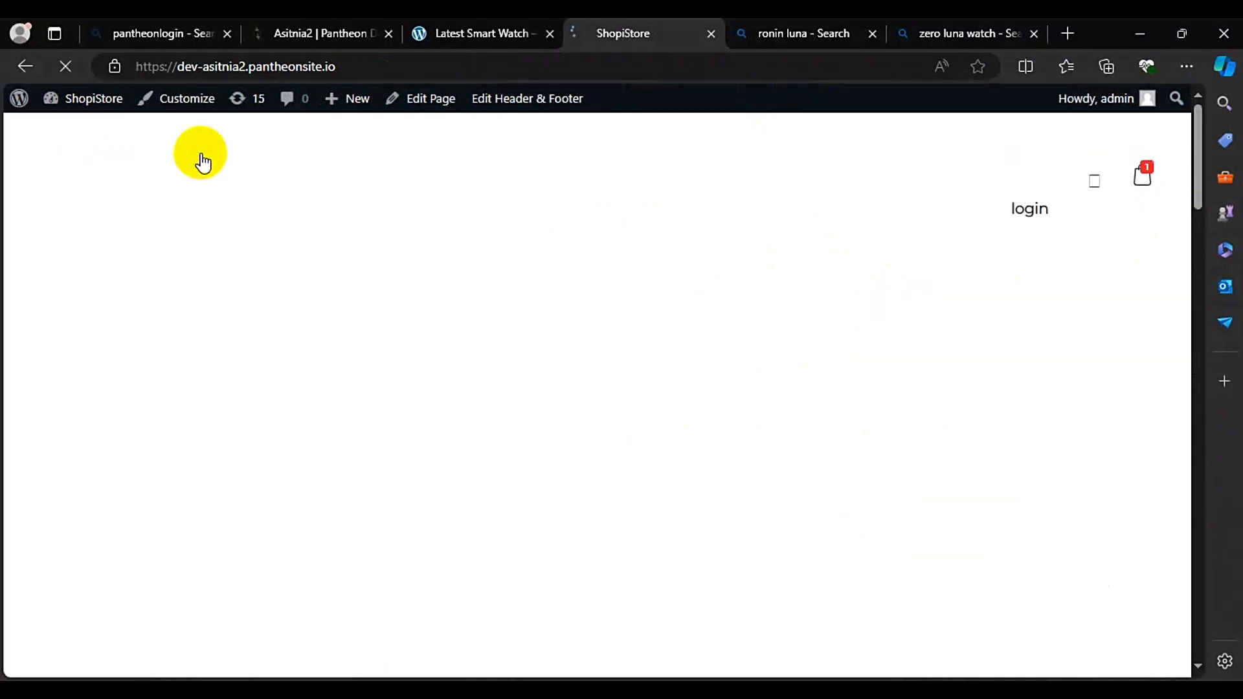
pyautogui.scroll(-10, 202, 162)
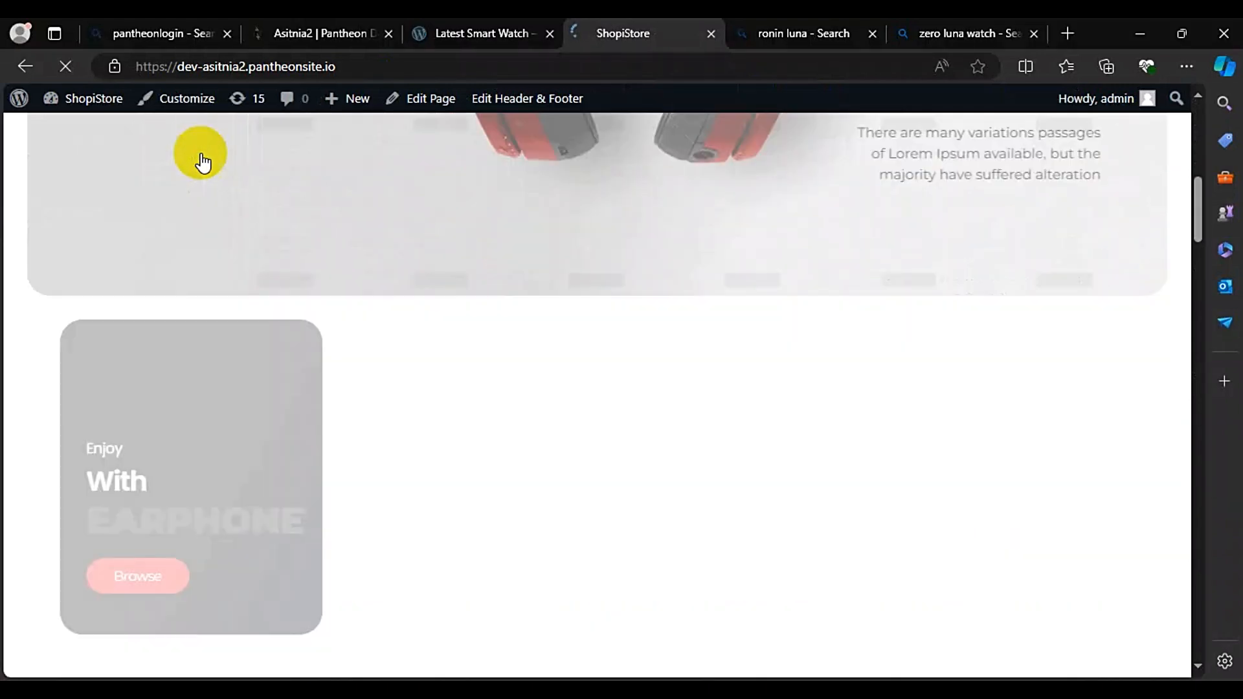
pyautogui.scroll(-8, 203, 162)
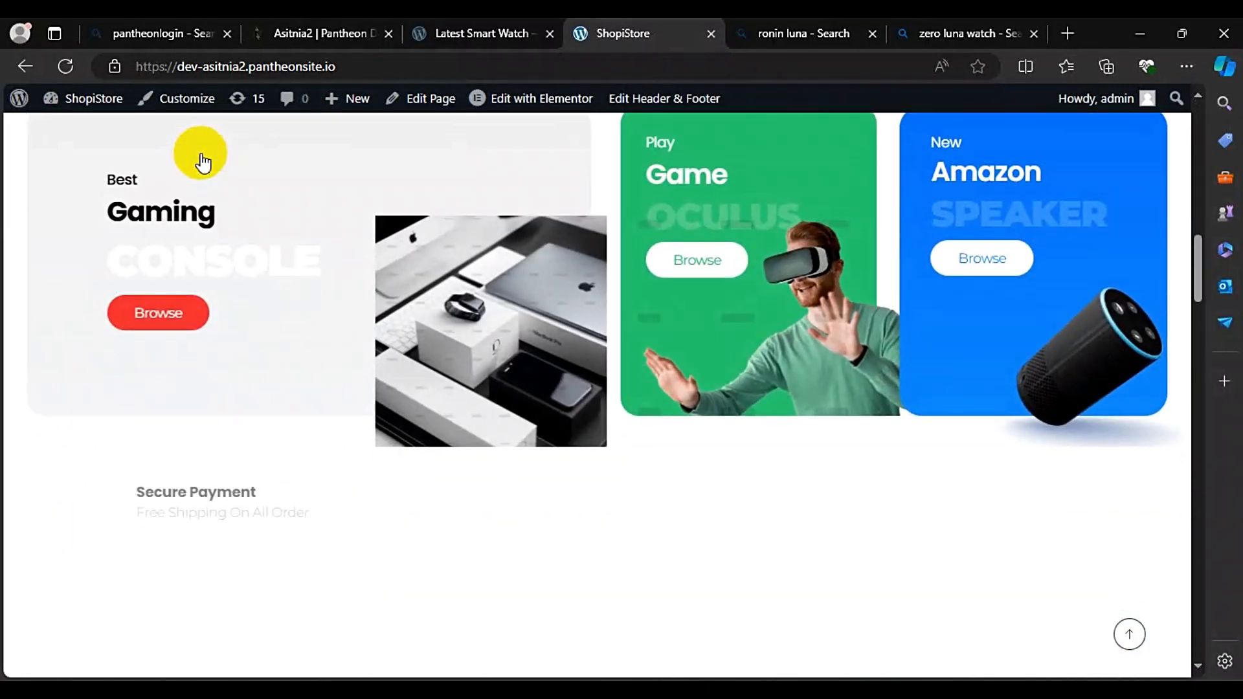
pyautogui.scroll(-8, 202, 162)
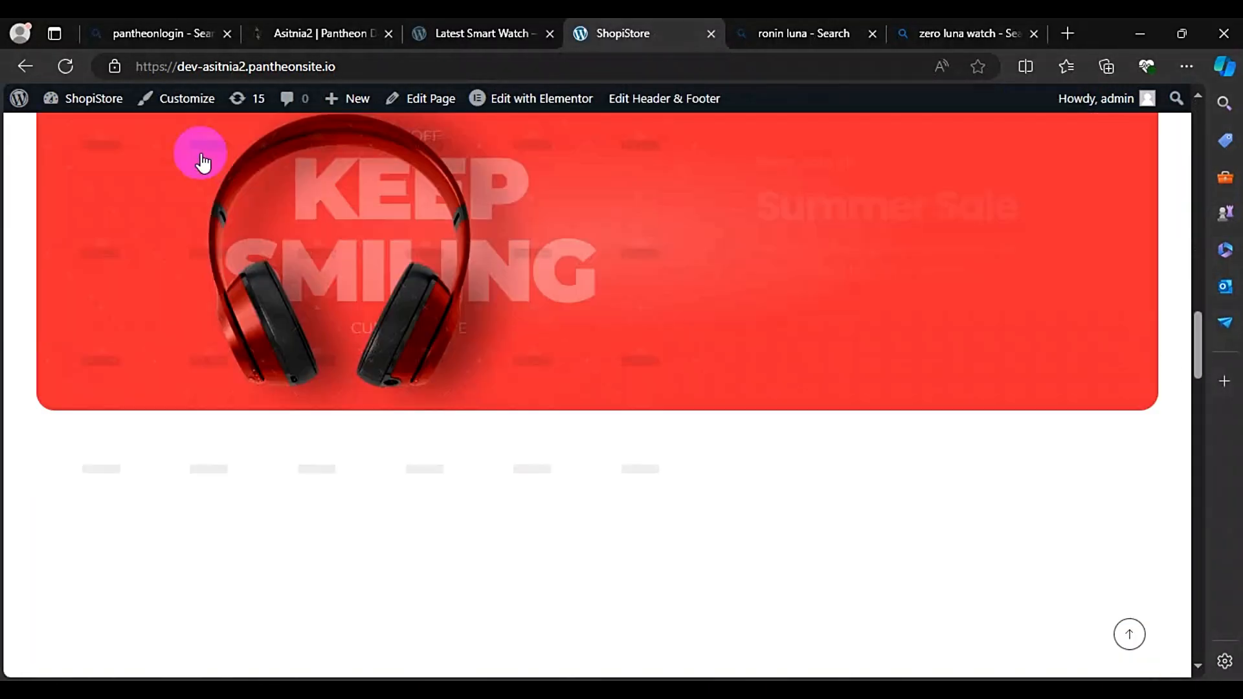
pyautogui.moveTo(242, 414)
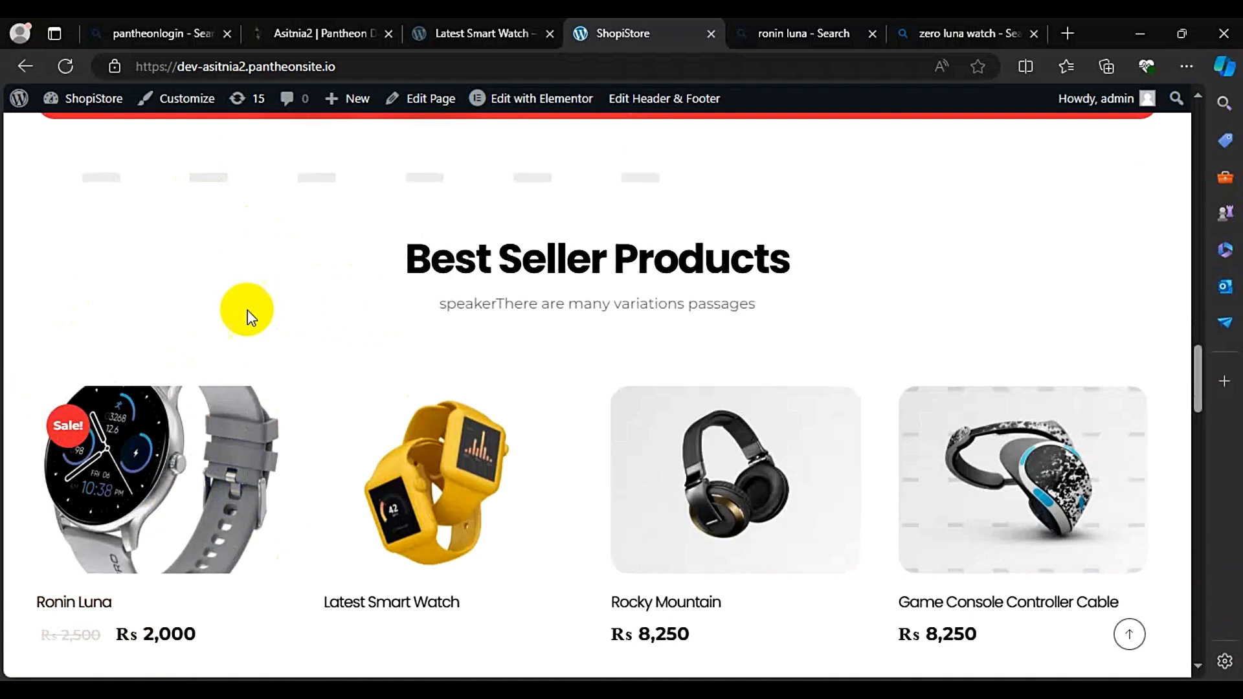
pyautogui.click(187, 455)
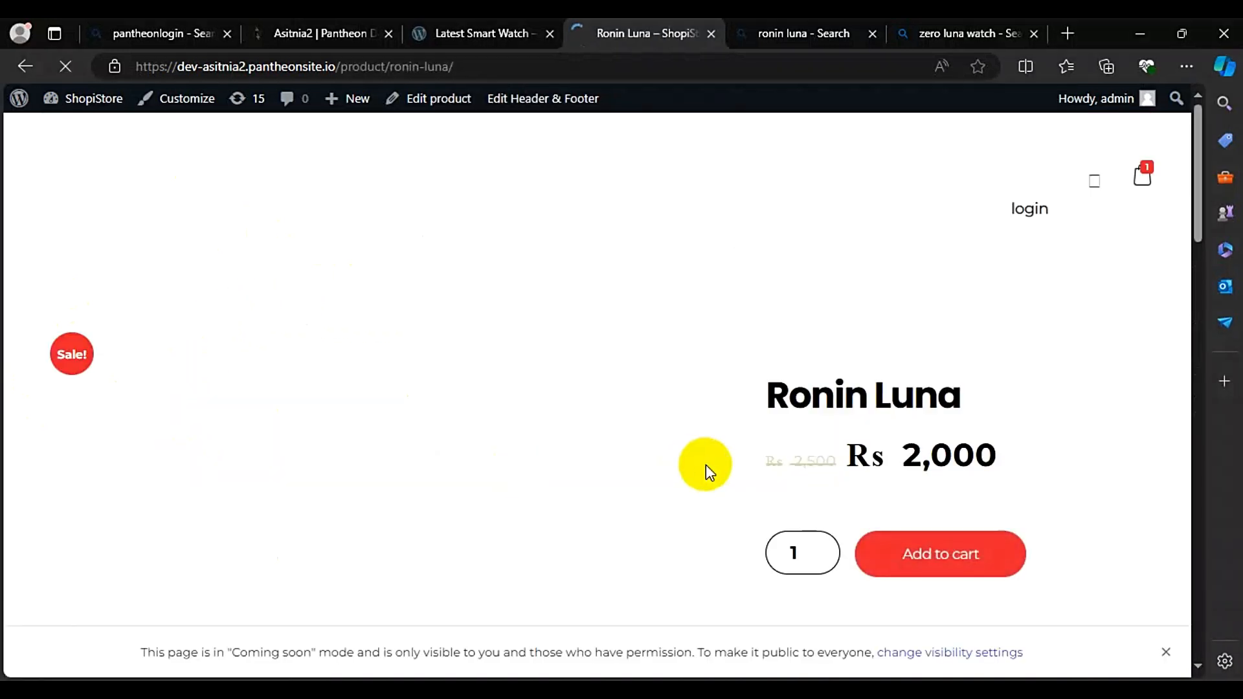
# Step: Set the Ronin Luna quantity to 4 and add it to the cart
pyautogui.click(918, 557)
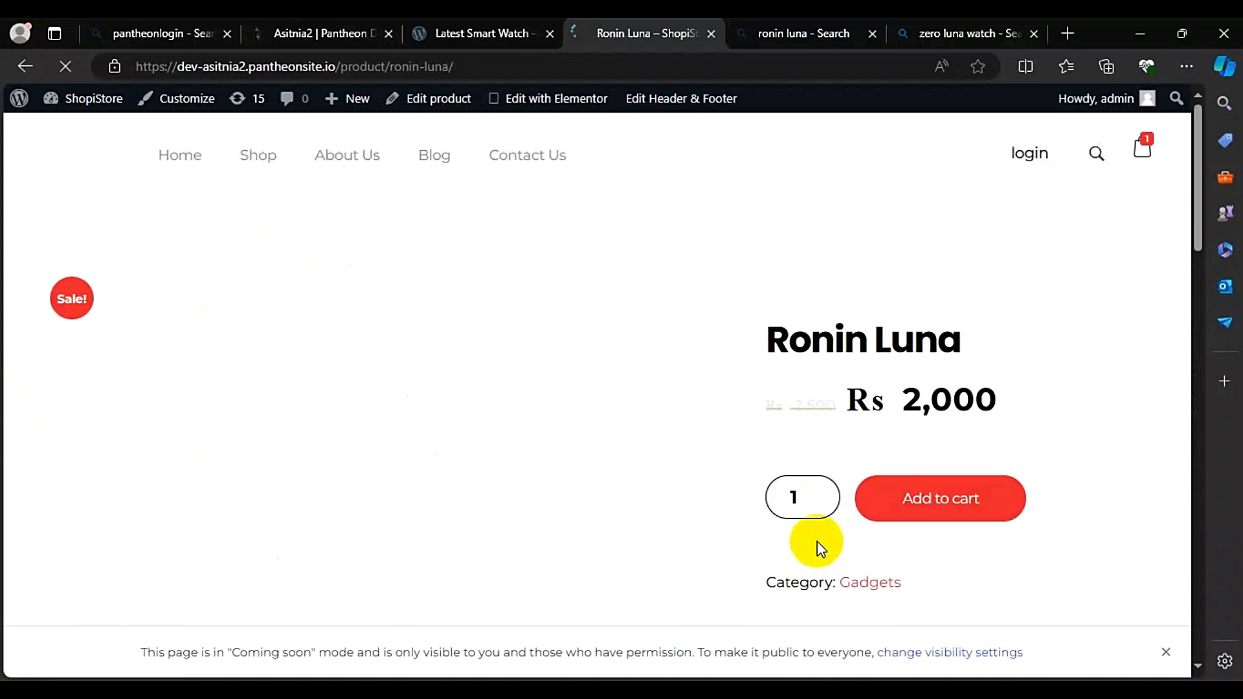
pyautogui.click(818, 491)
pyautogui.click(819, 491)
pyautogui.click(818, 491)
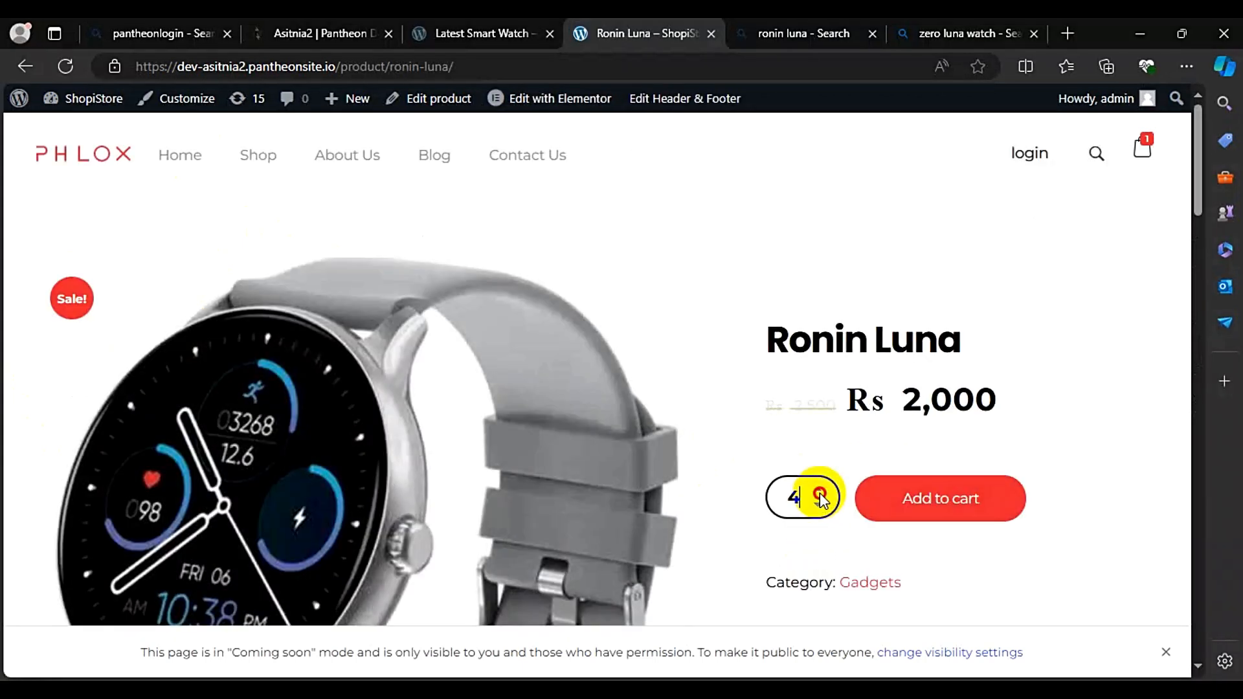
pyautogui.click(905, 514)
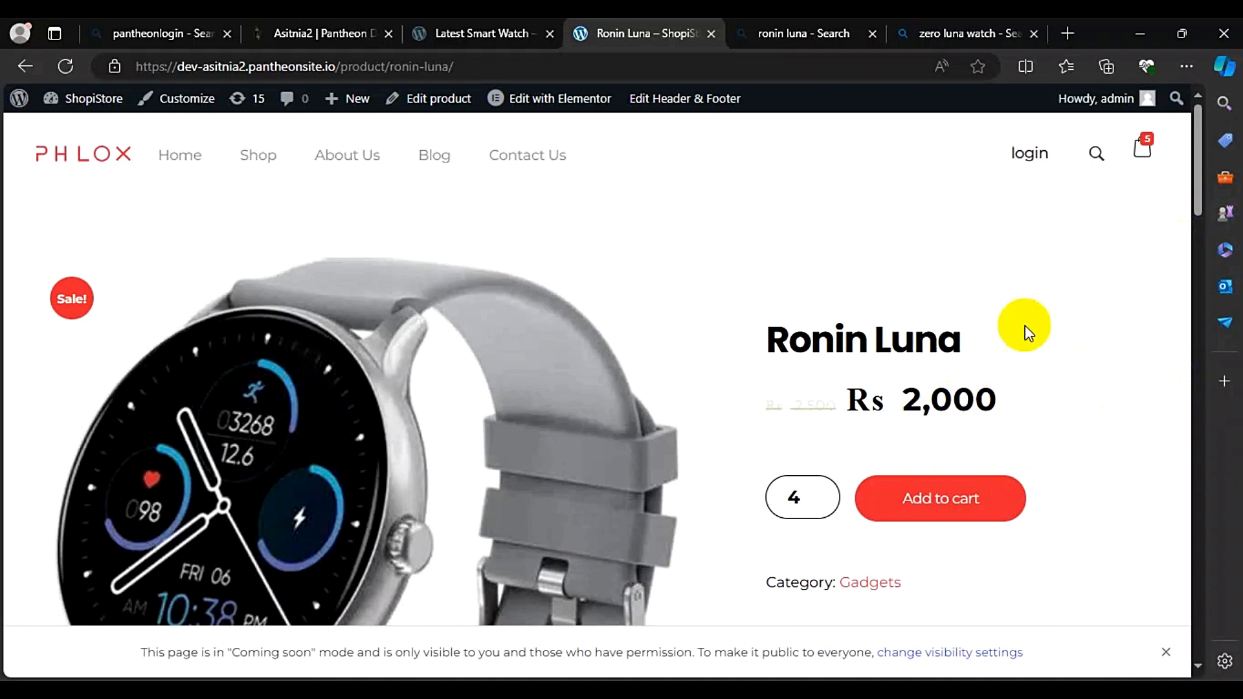
# Step: View the full shopping cart with its items and totals, and proceed to checkout
pyautogui.click(1138, 154)
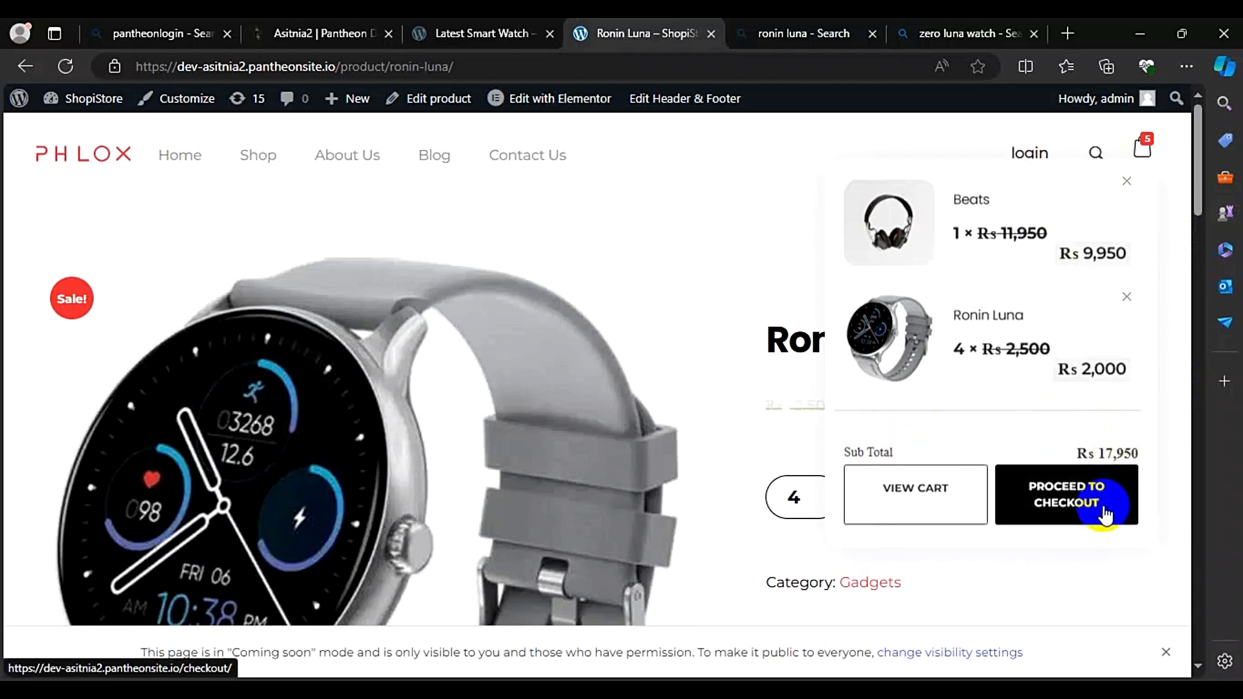
pyautogui.click(1015, 512)
pyautogui.click(977, 505)
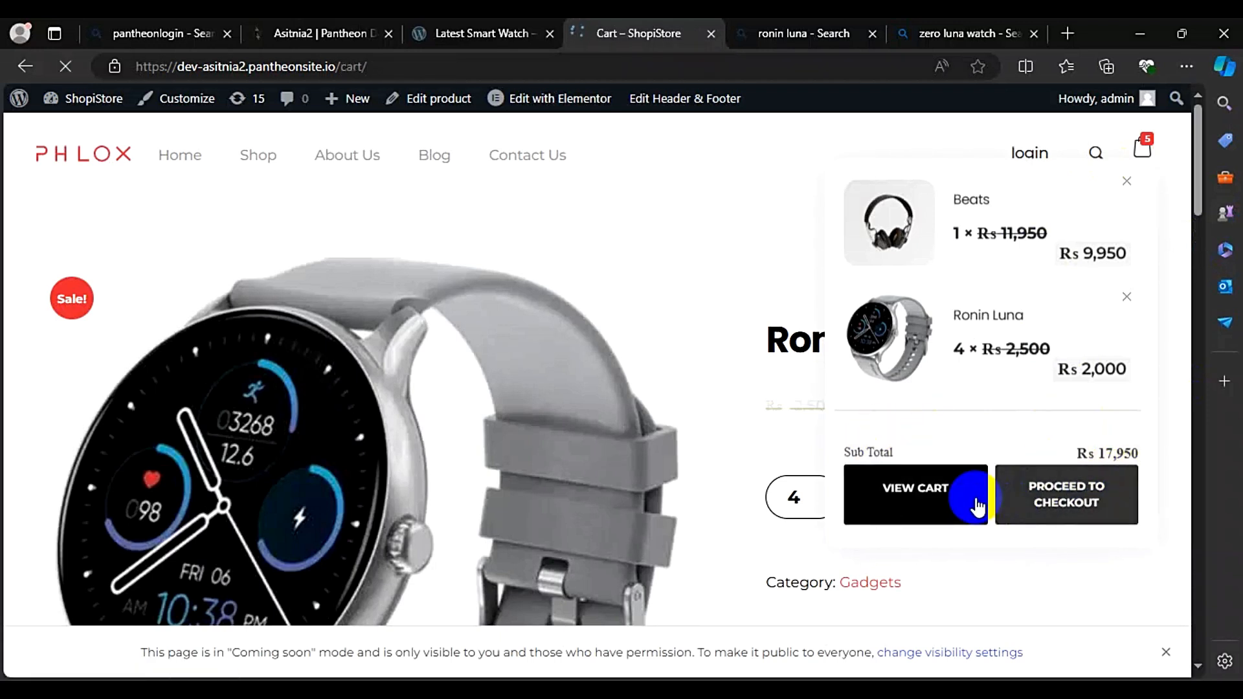
pyautogui.scroll(-3, 977, 505)
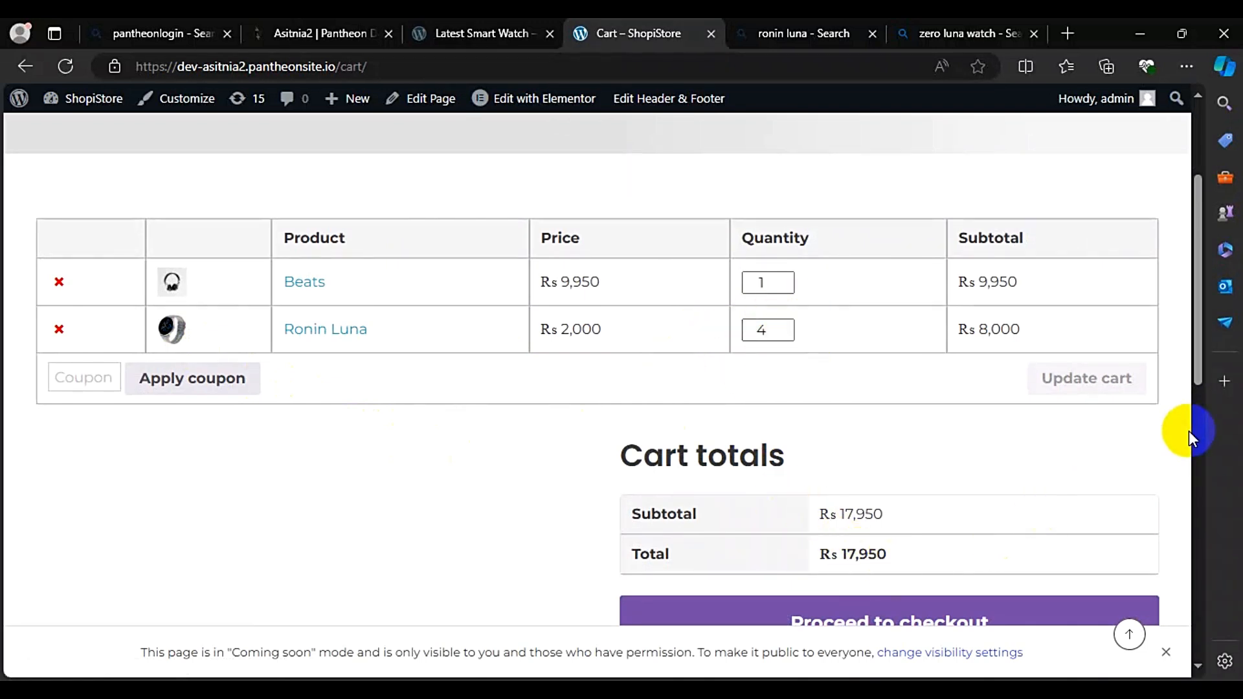
pyautogui.scroll(-8, 1189, 430)
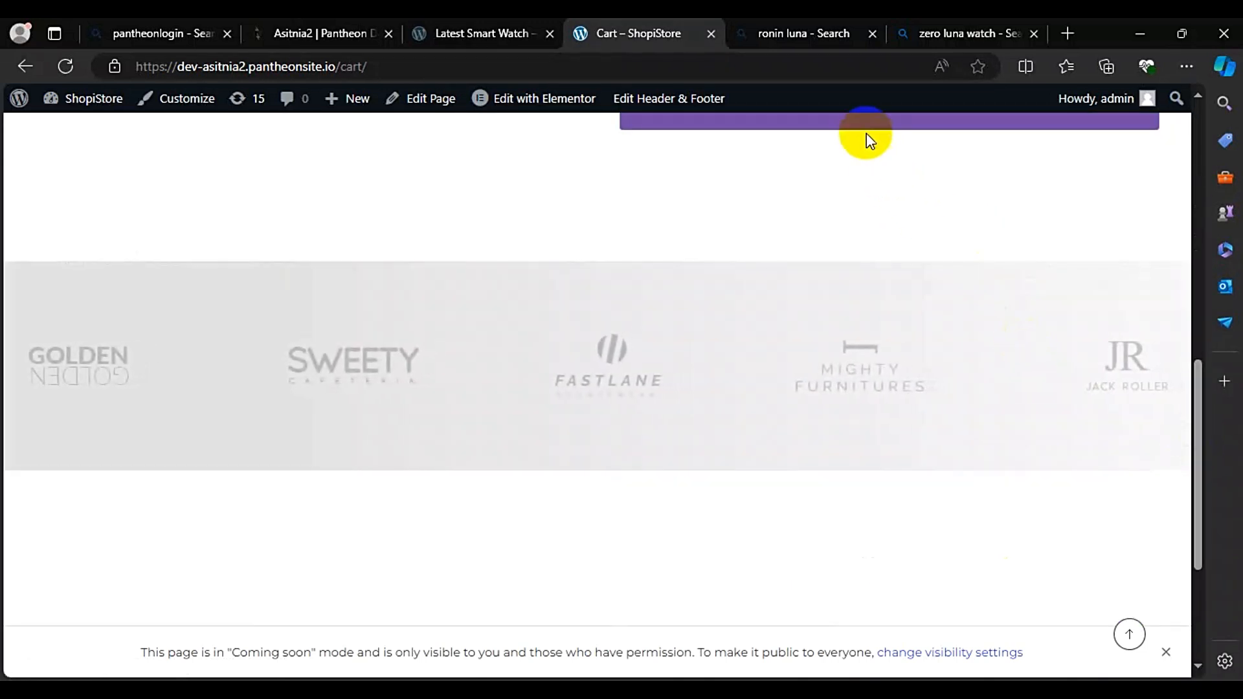
pyautogui.click(855, 124)
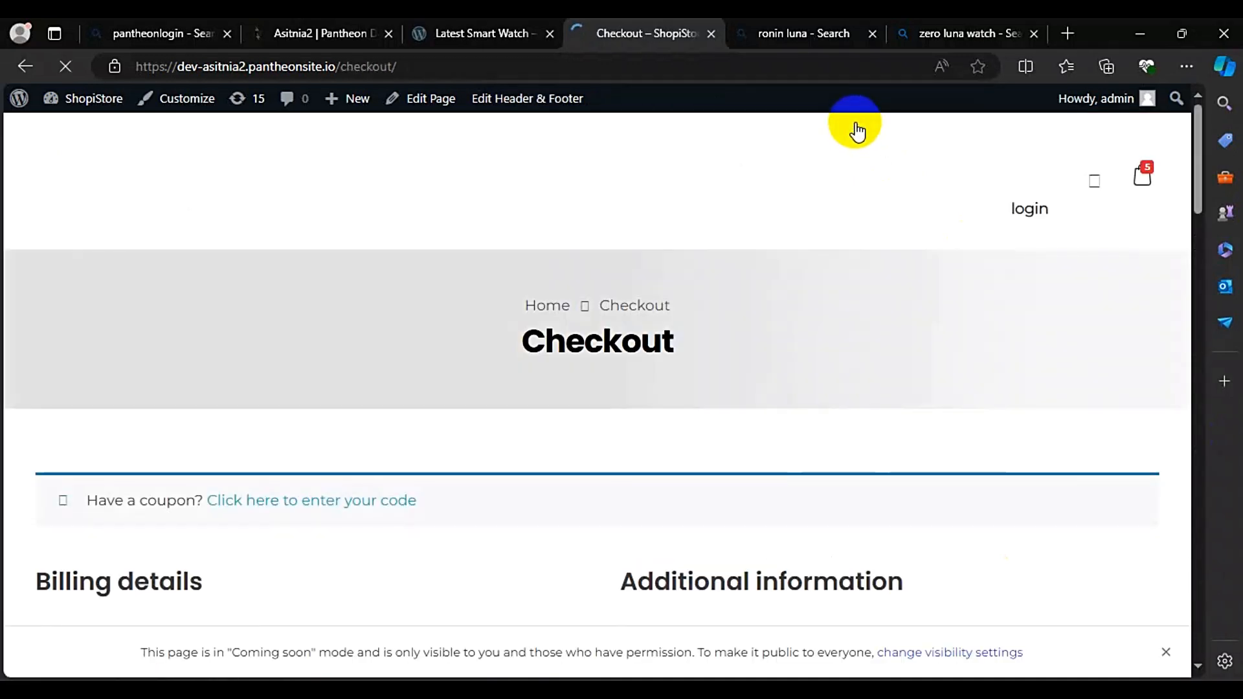
# Step: Go through the checkout's billing fields without filling them in, down to the payment section and order placement
pyautogui.scroll(-7, 856, 124)
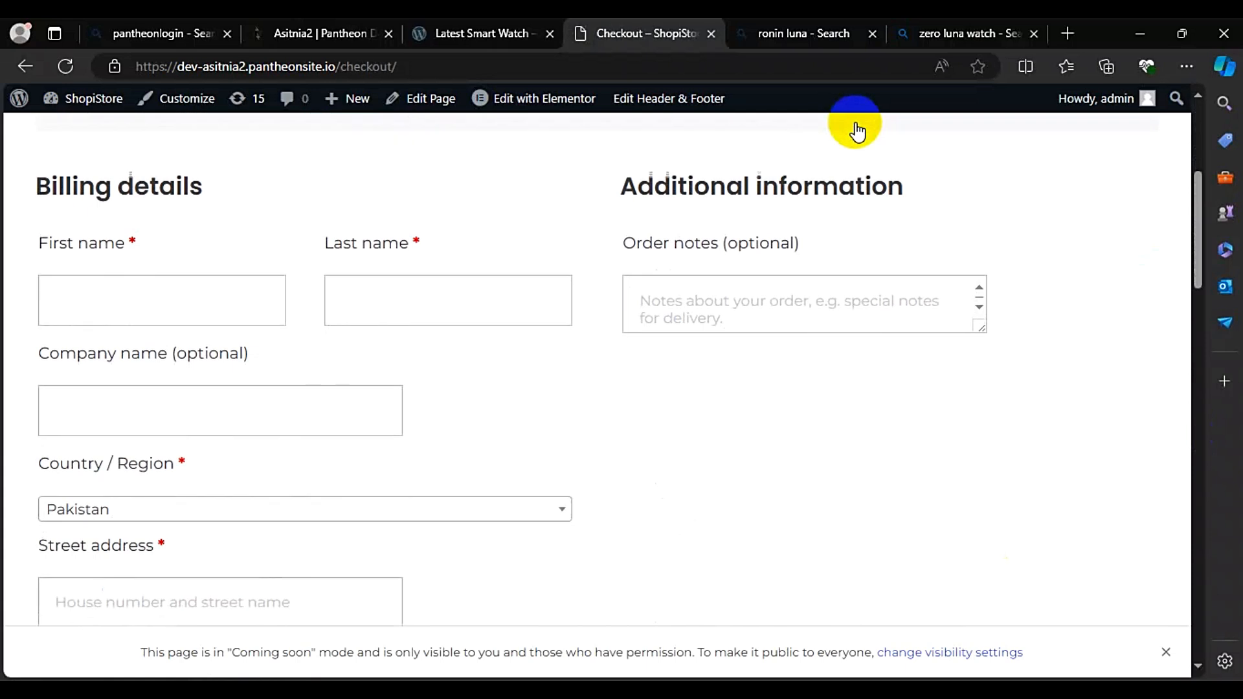
pyautogui.click(89, 265)
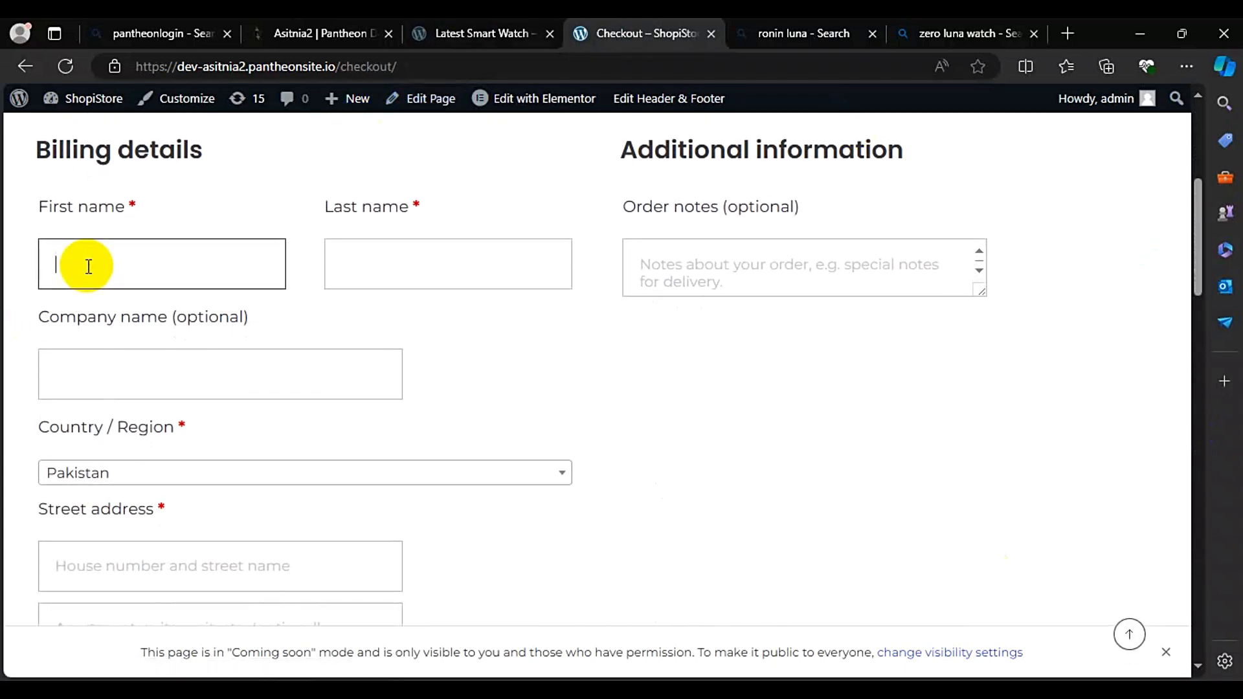
pyautogui.press('Tab')
pyautogui.press('Tab')
pyautogui.press('Tab')
pyautogui.press('Tab')
pyautogui.press('Tab')
pyautogui.press('Tab')
pyautogui.press('Tab')
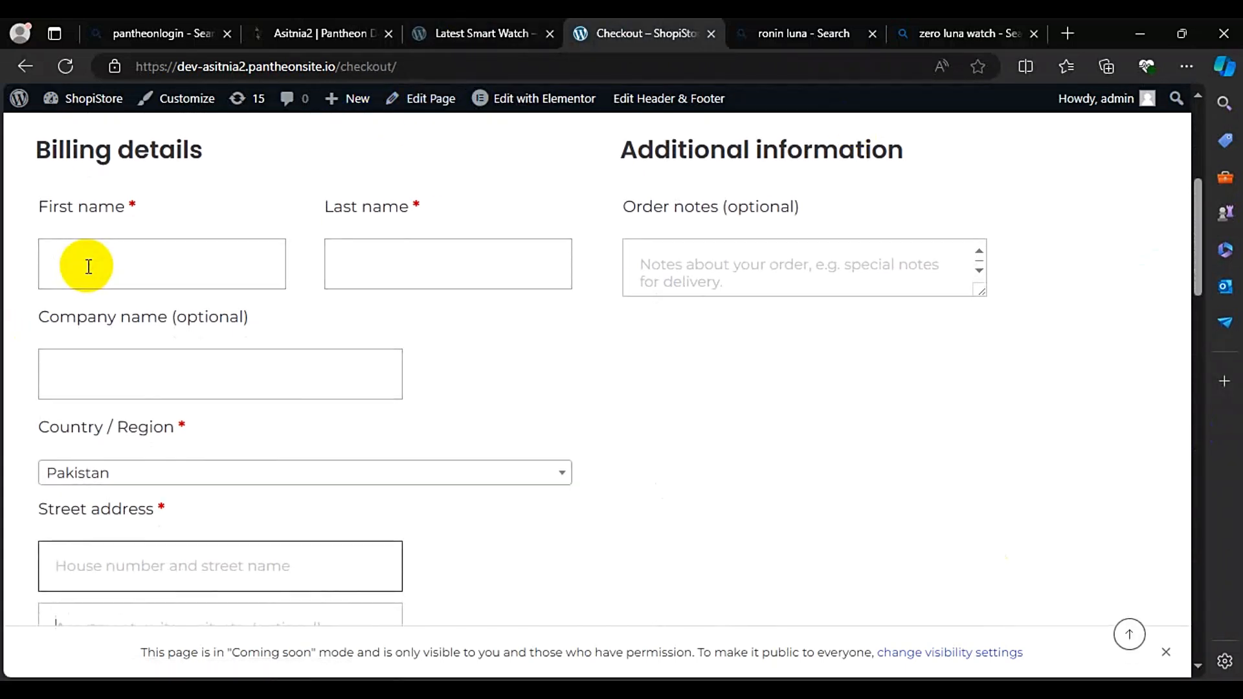
pyautogui.press('Tab')
pyautogui.press('Tab')
pyautogui.press('Tab')
pyautogui.press('Tab')
pyautogui.press('Tab')
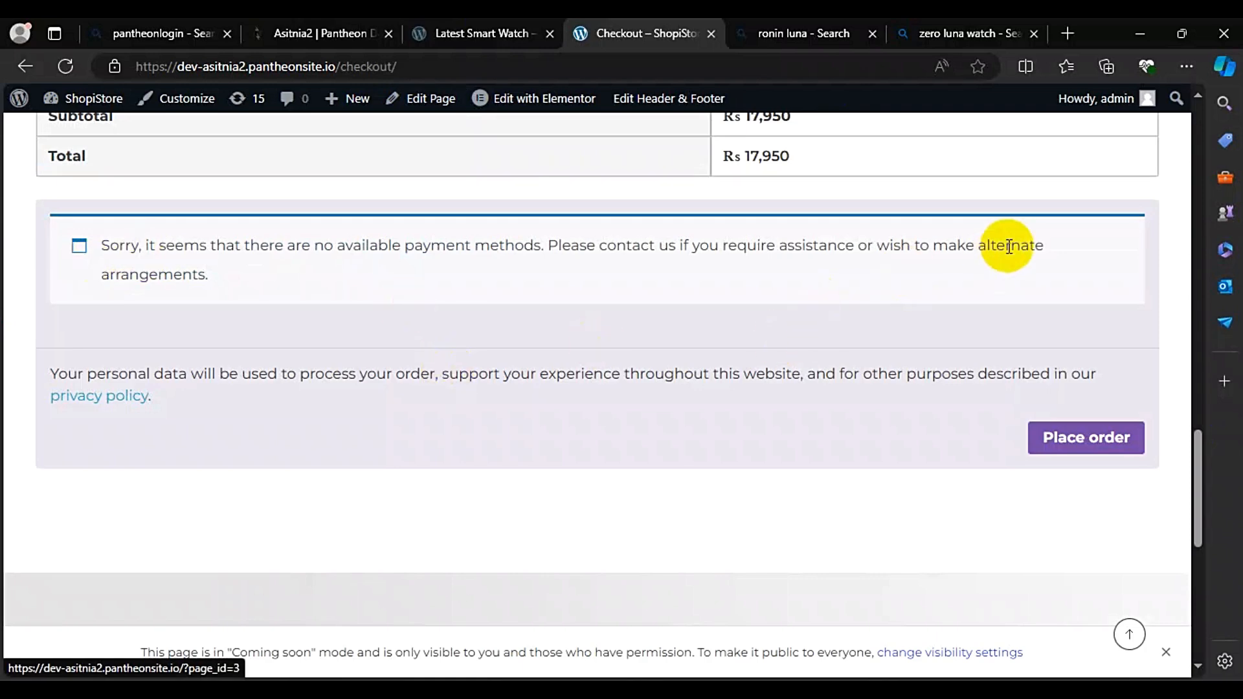
# Step: Review the checkout form again from the order summary and contact fields back up to the coupon and billing sections
pyautogui.click(1203, 261)
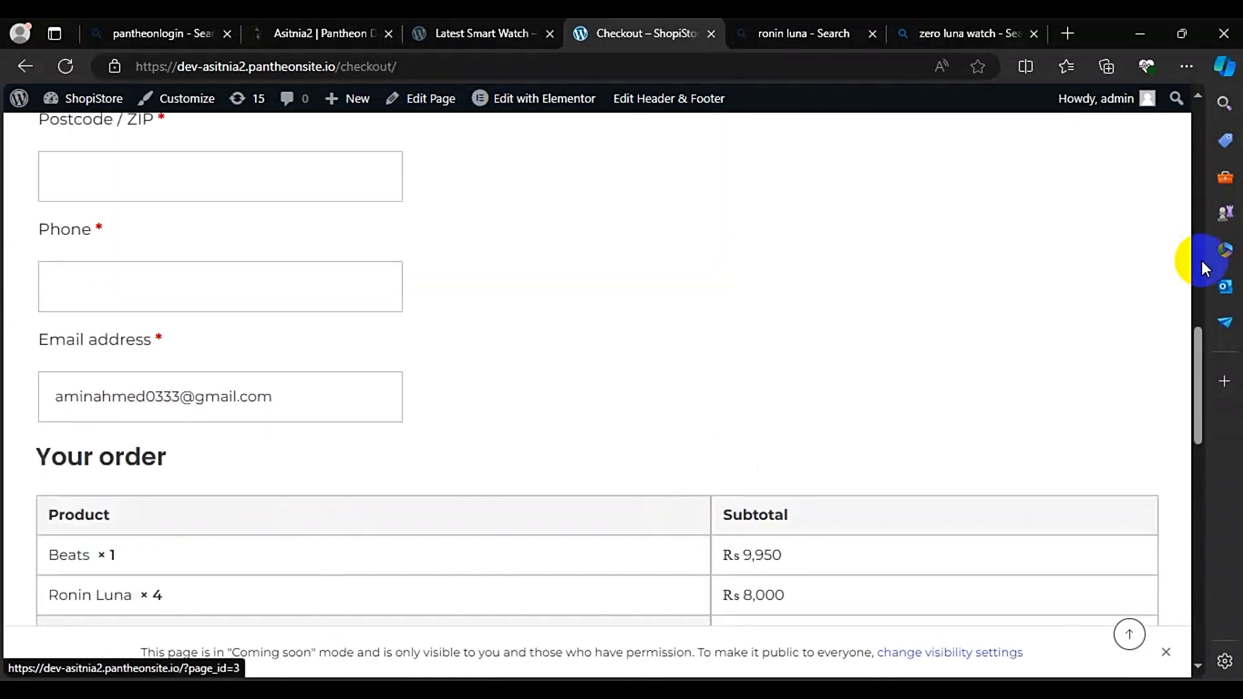
pyautogui.click(1195, 251)
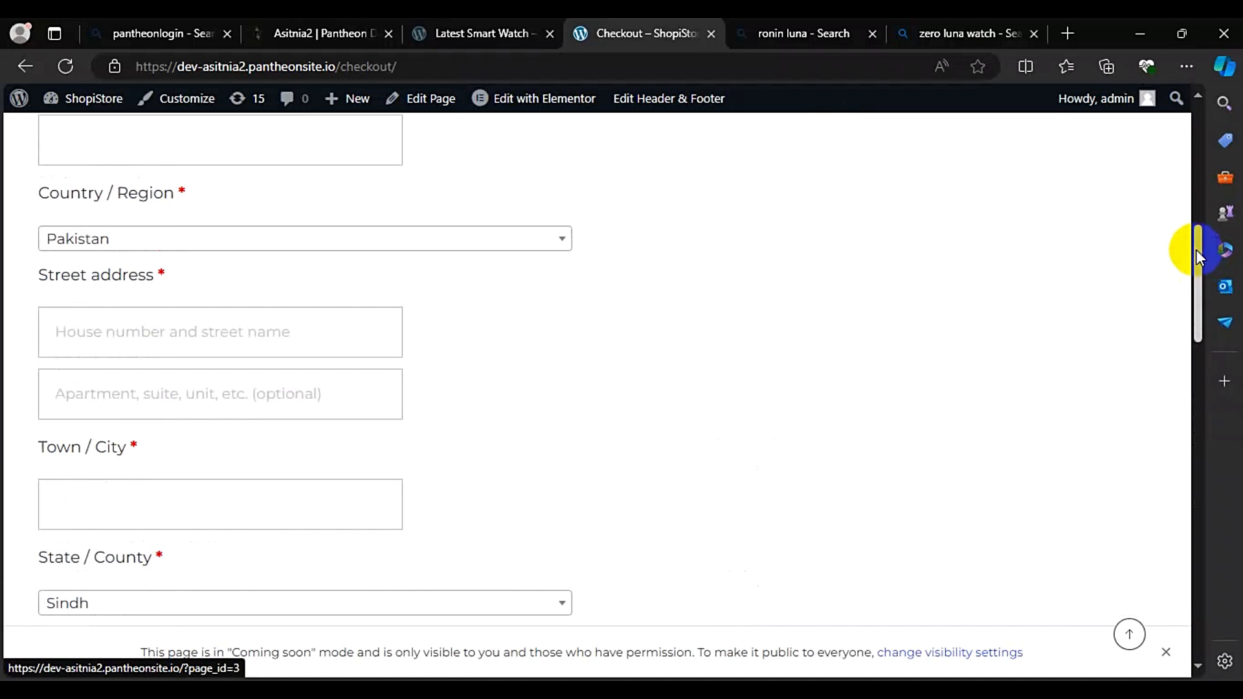
pyautogui.click(1194, 192)
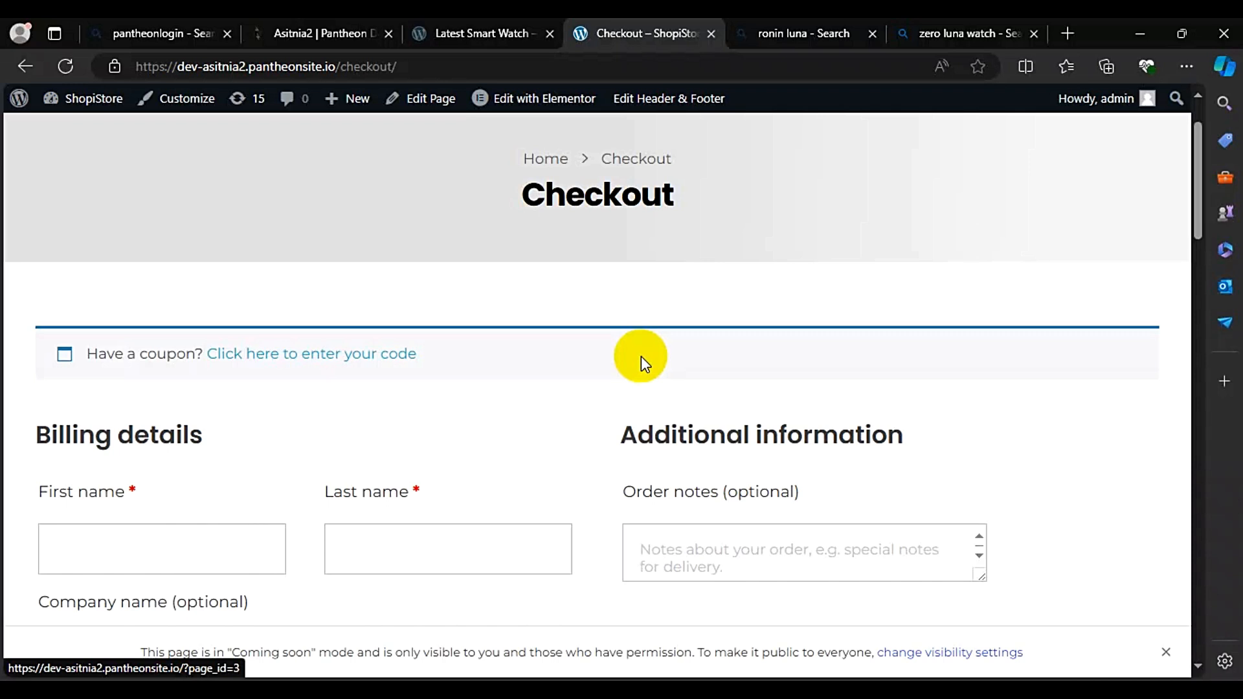
pyautogui.scroll(-1, 640, 356)
pyautogui.scroll(1, 641, 356)
pyautogui.scroll(1, 641, 356)
pyautogui.scroll(-1, 640, 356)
pyautogui.click(1197, 268)
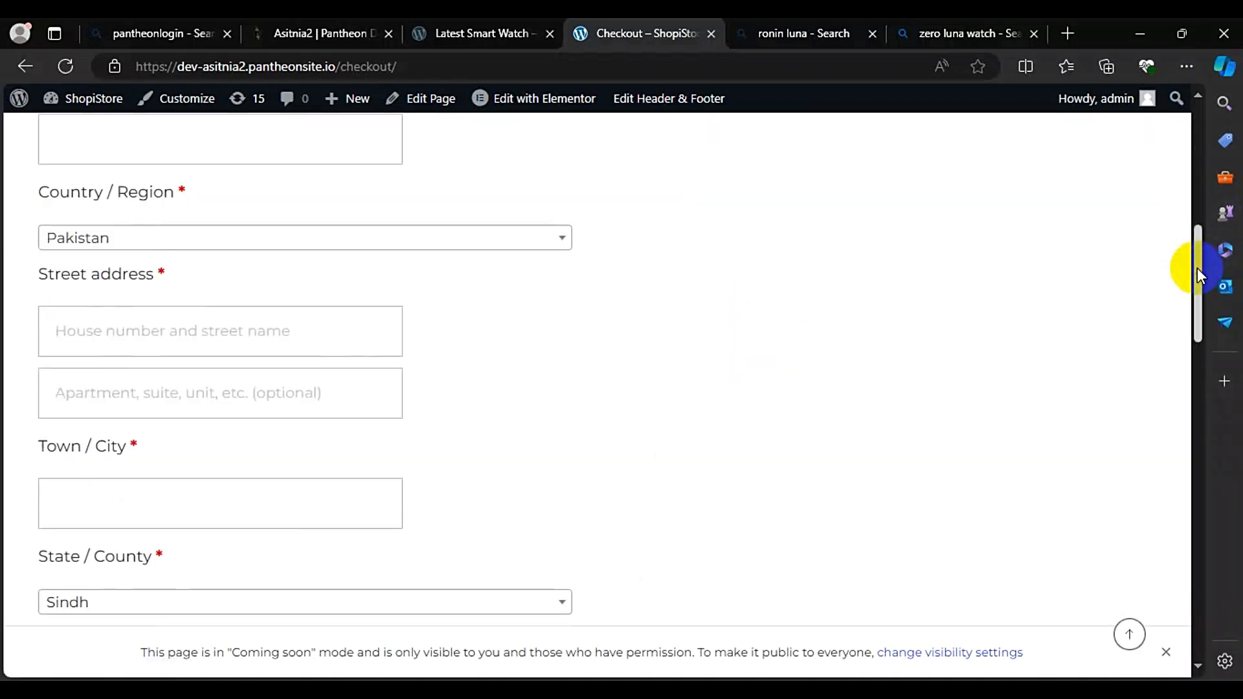
pyautogui.click(1199, 194)
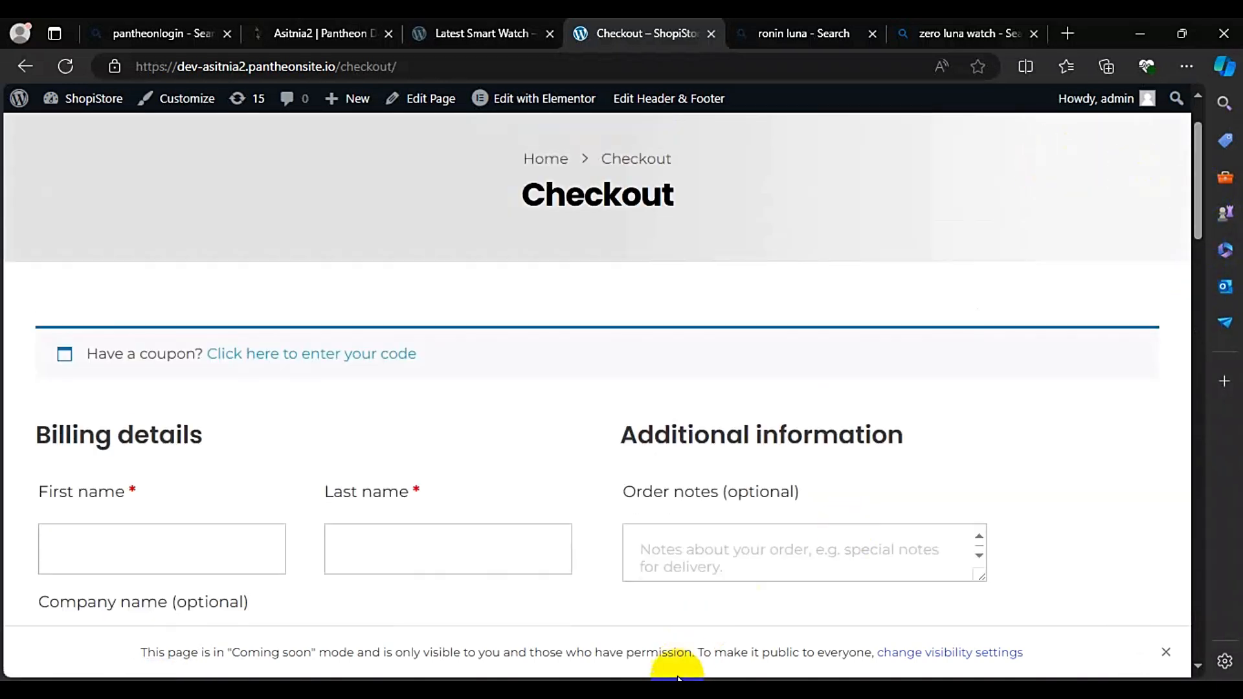